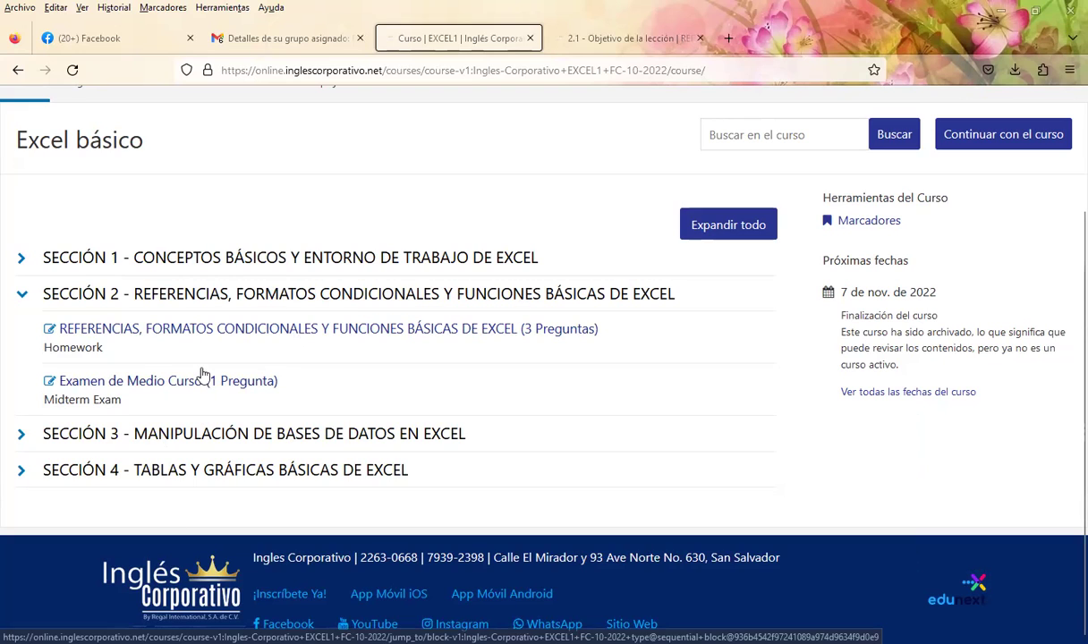
Open a course link in a new tab, skim its about page, then close it
middle_click(175, 383)
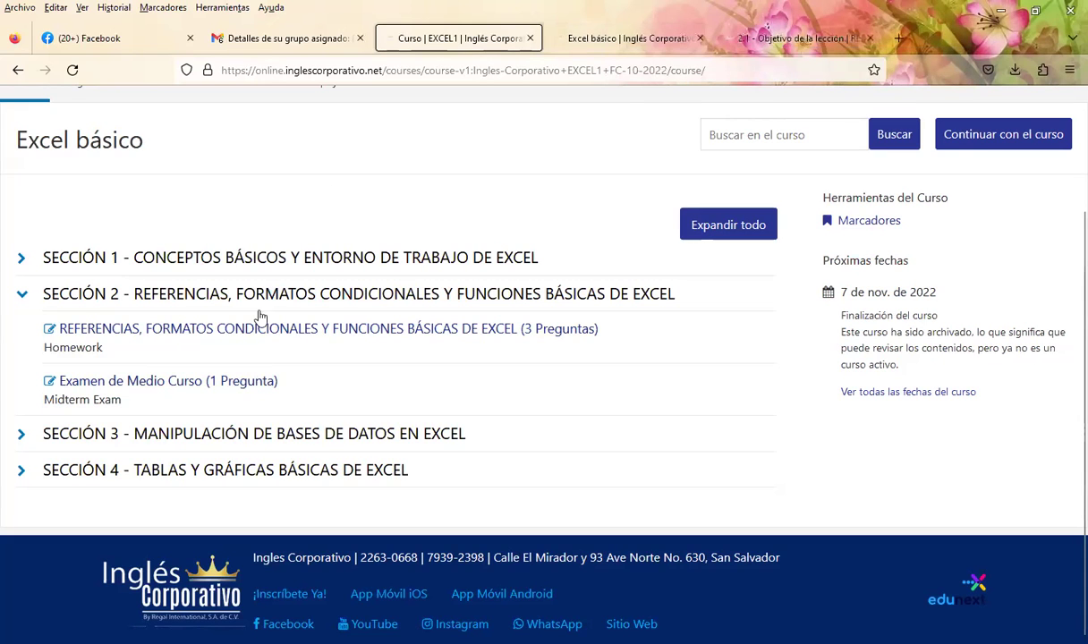
left_click(574, 41)
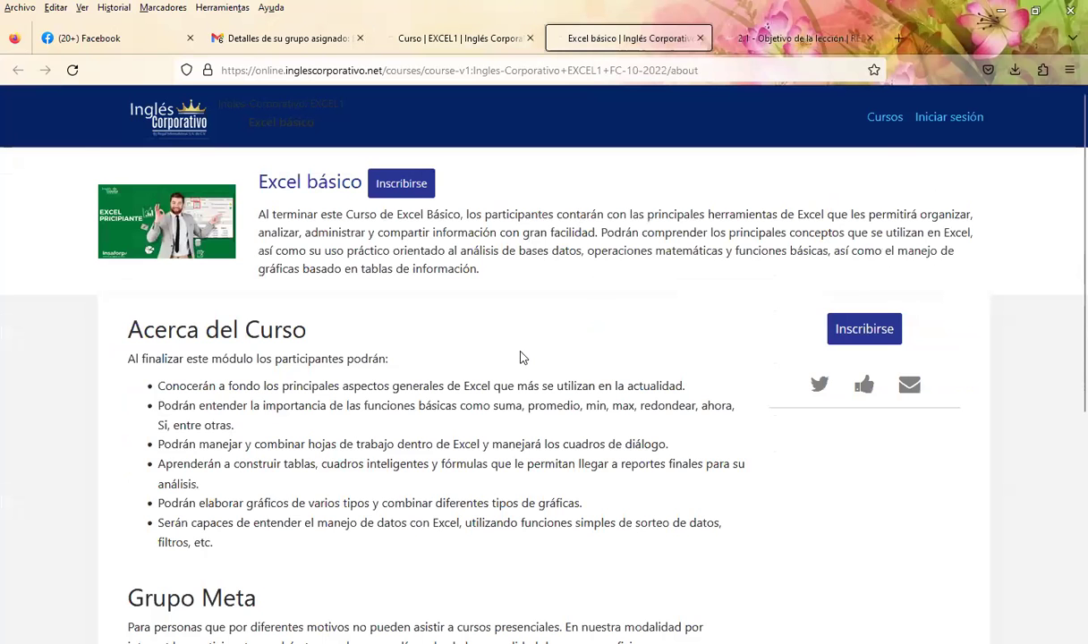
scroll(621, 289, "down", 4)
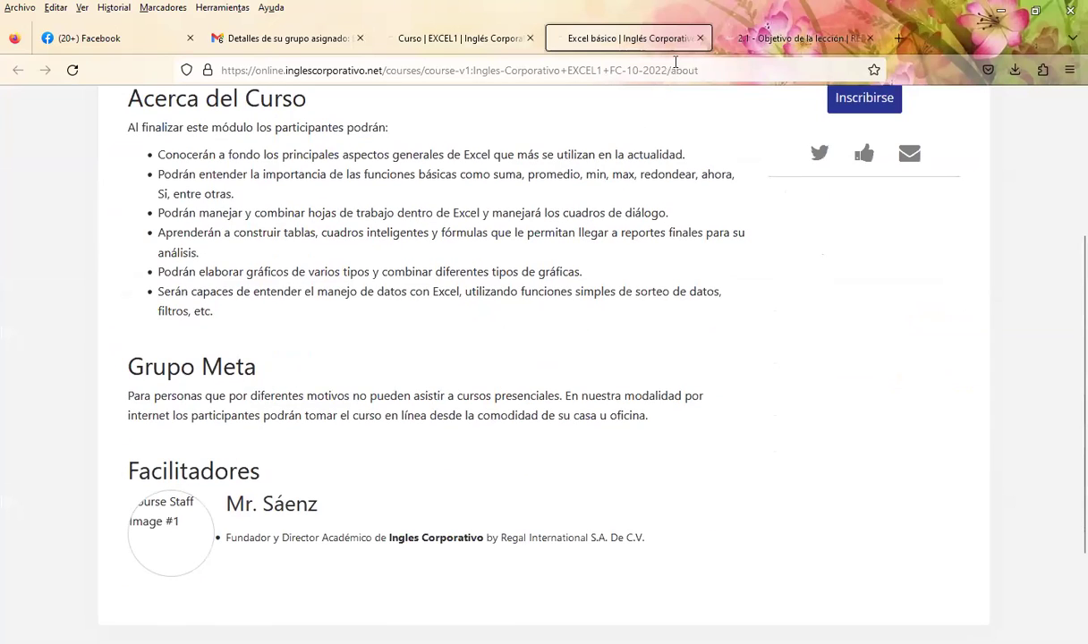
left_click(700, 38)
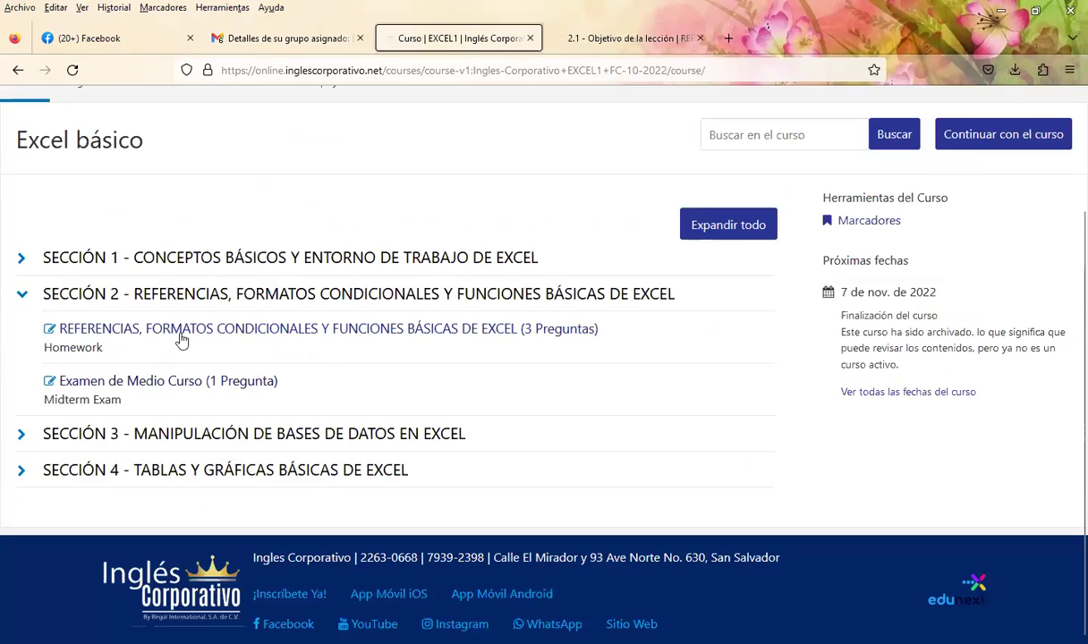
Open the references homework link, close the Excel básico about tab, and go to lesson 2.1
middle_click(91, 386)
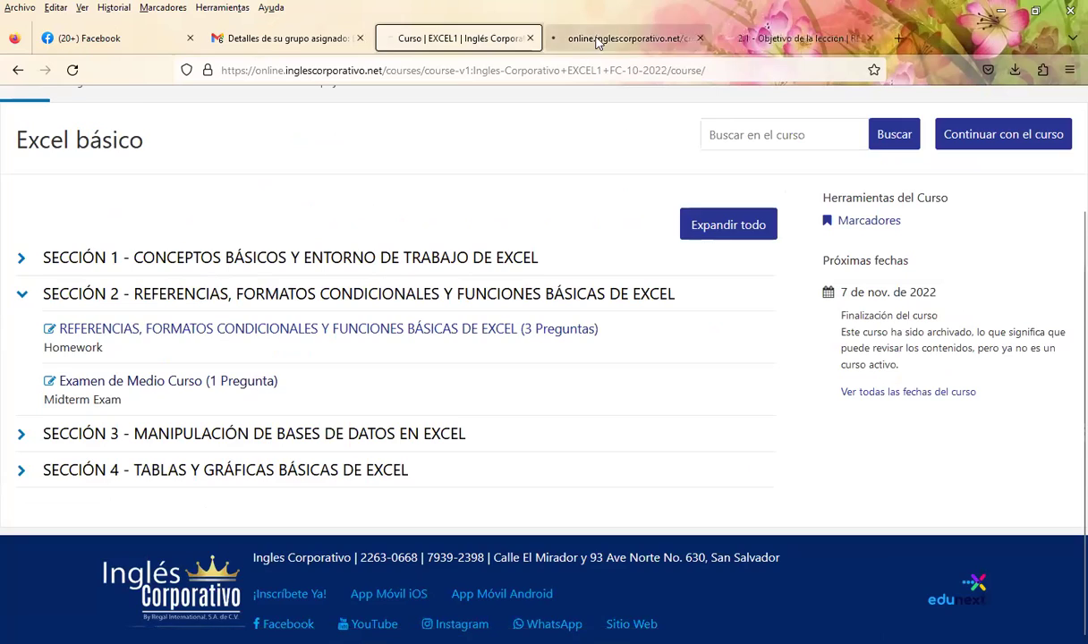
left_click(626, 38)
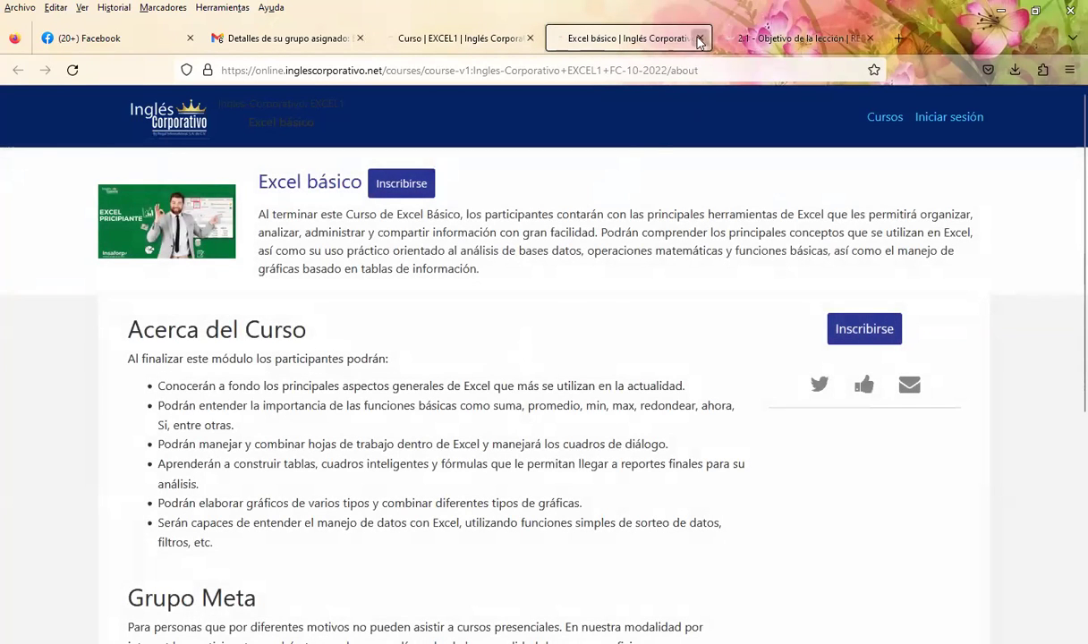
middle_click(664, 37)
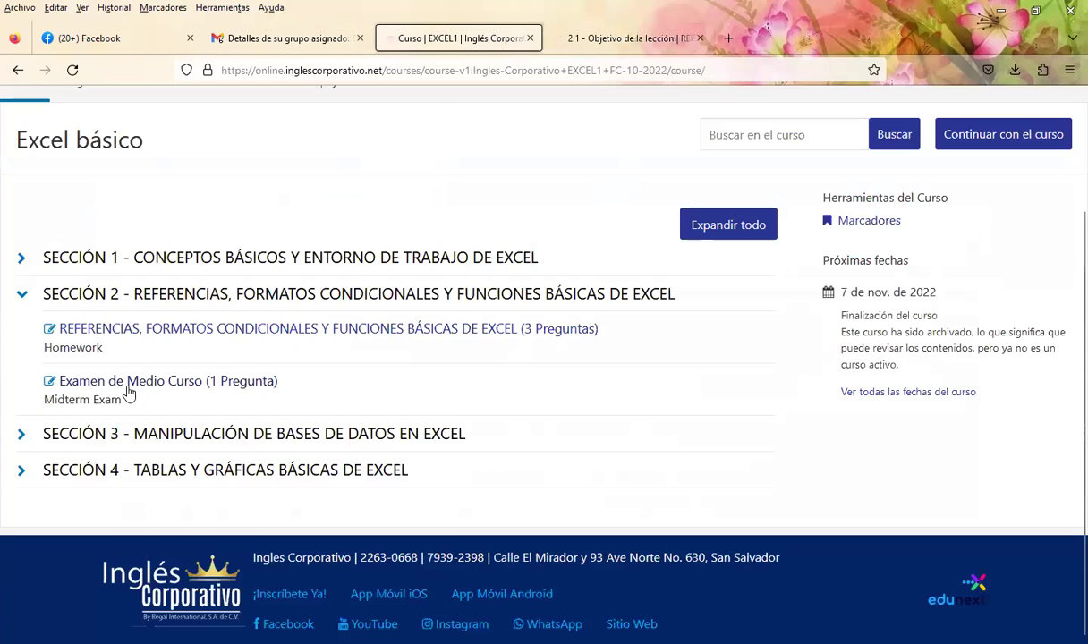
key("ctrl+Tab")
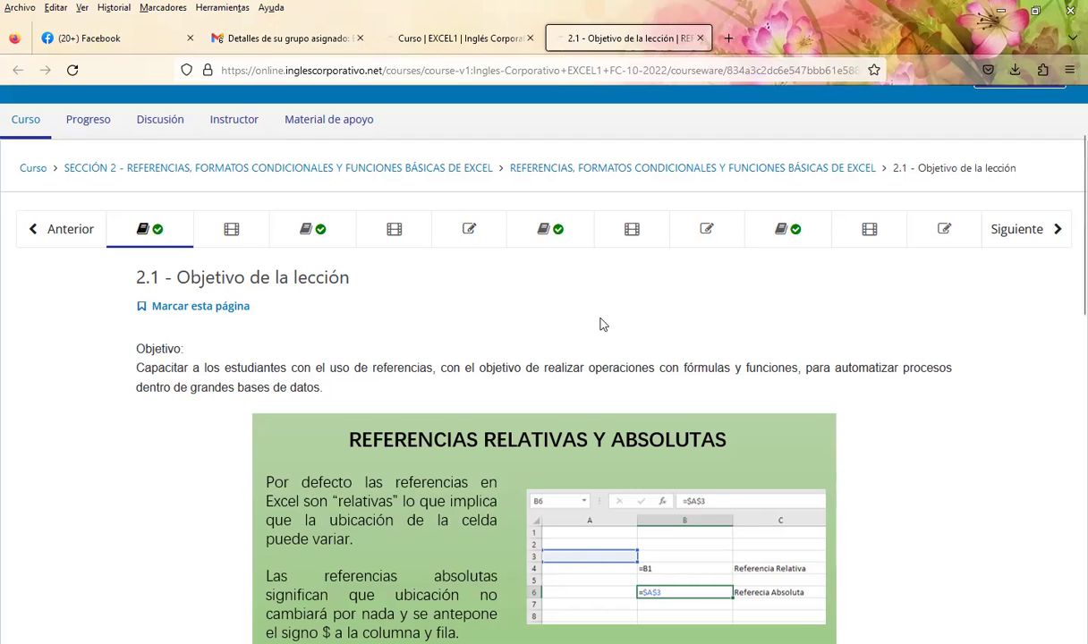
Scroll down the 2.1 - Objetivo de la lección page to read its content
scroll(908, 400, "down", 3)
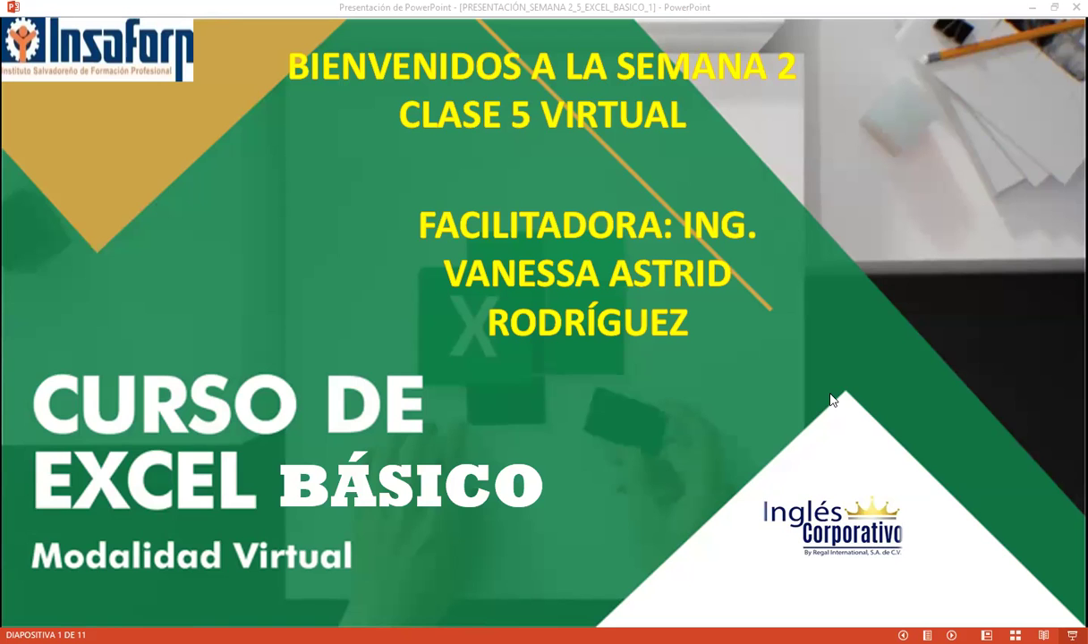
Advance the slideshow past the session and Agenda slides to the session objective slide
key("Right")
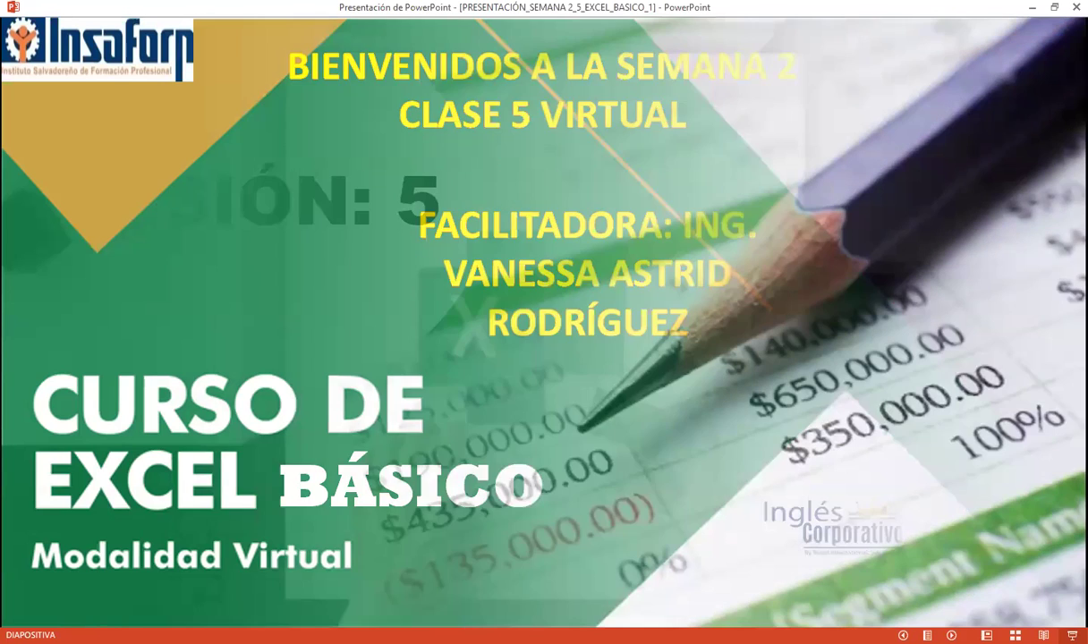
key("Right")
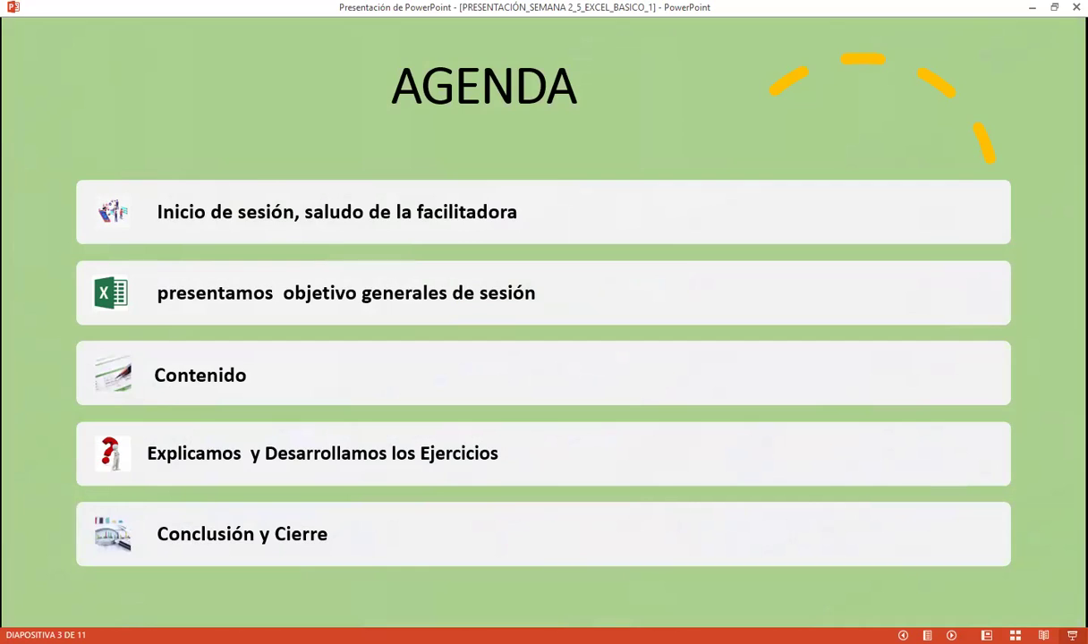
key("Right")
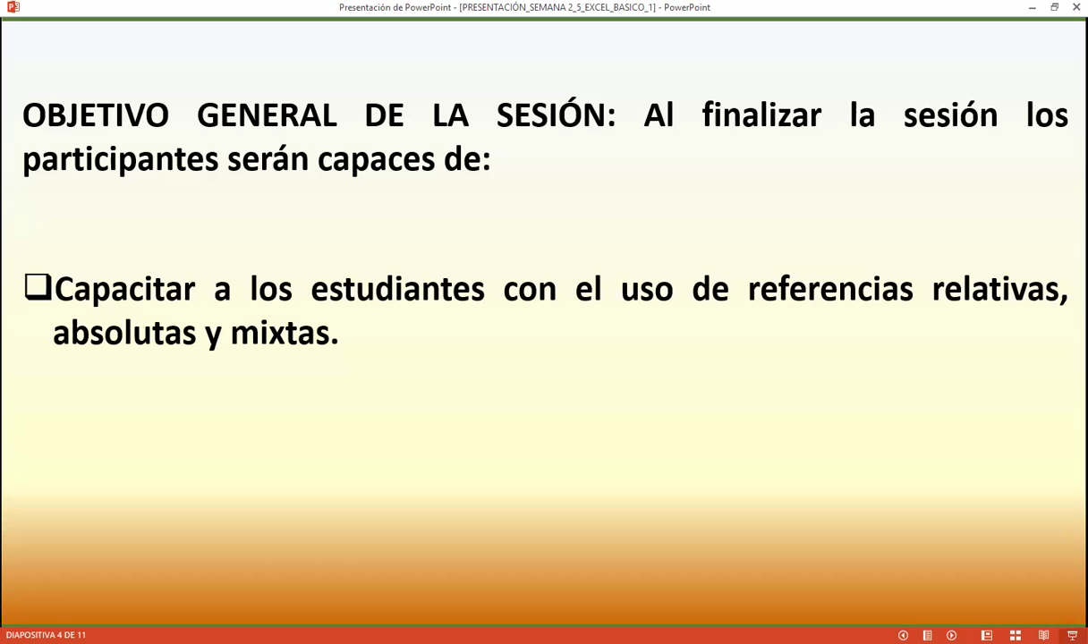
Advance to slide 5, showing relative references with the =A1 to =A2 example
key("Right")
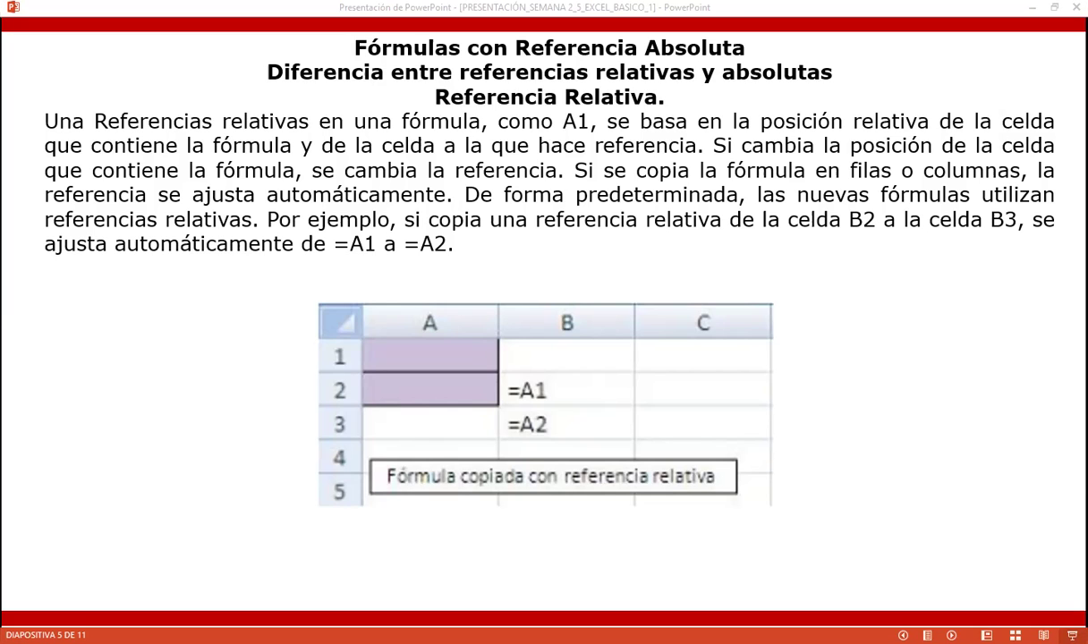
In Excel, clear the TOTAL and DESCUENTO values in rows 7–12 and start a formula in C7
key("alt+Tab")
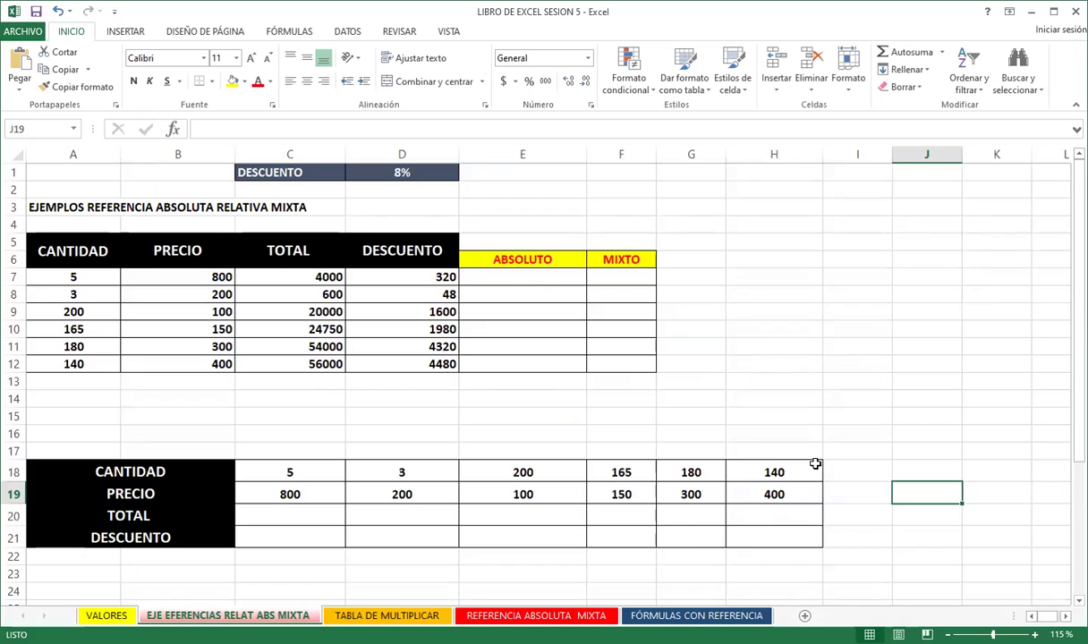
left_click_drag(276, 275, 448, 382)
key("Delete")
left_click(283, 274)
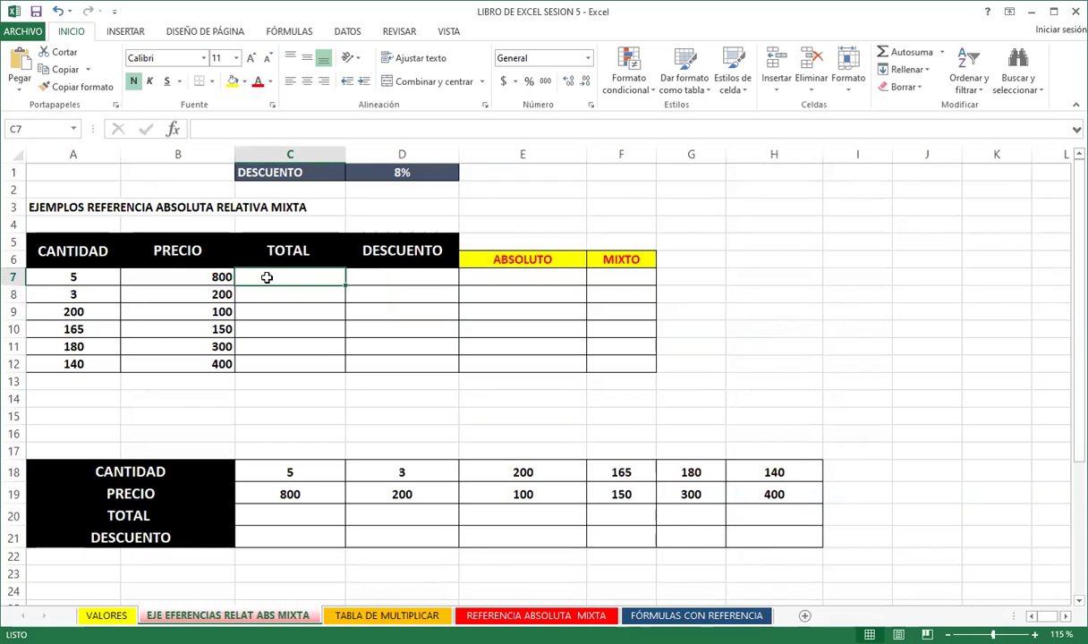
type("=")
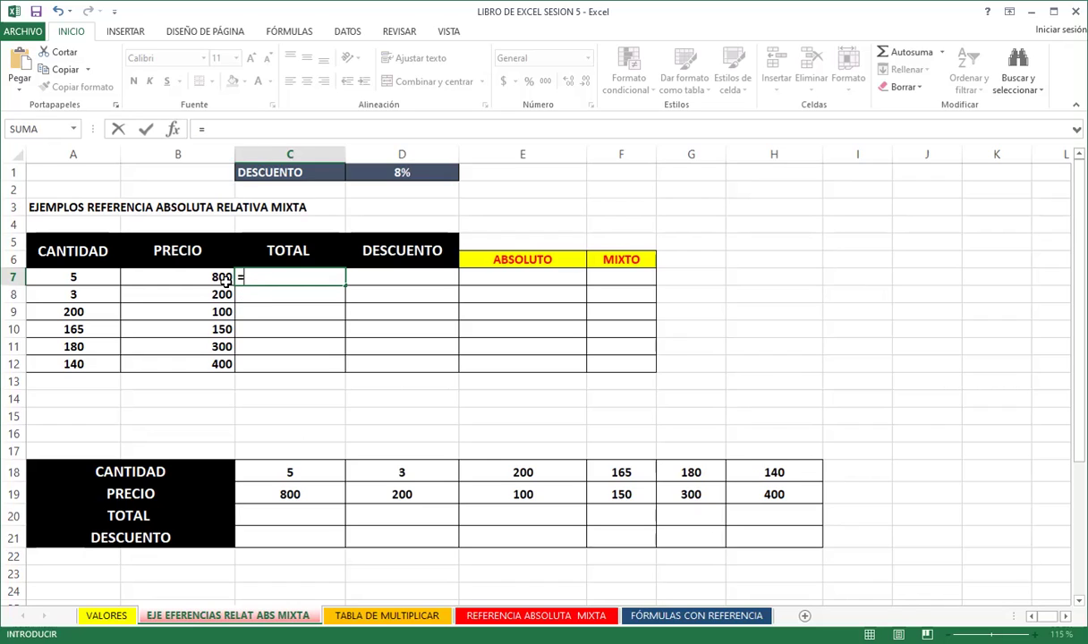
Complete C7 as =A7*B7, giving a TOTAL of 4000, and reselect it to check
left_click(85, 278)
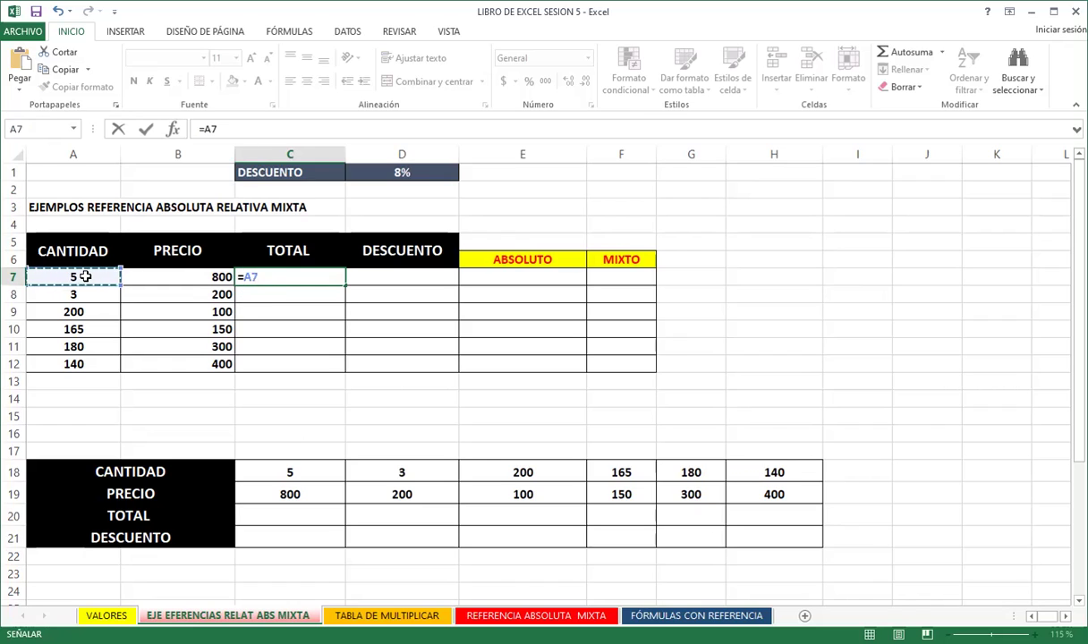
type("*")
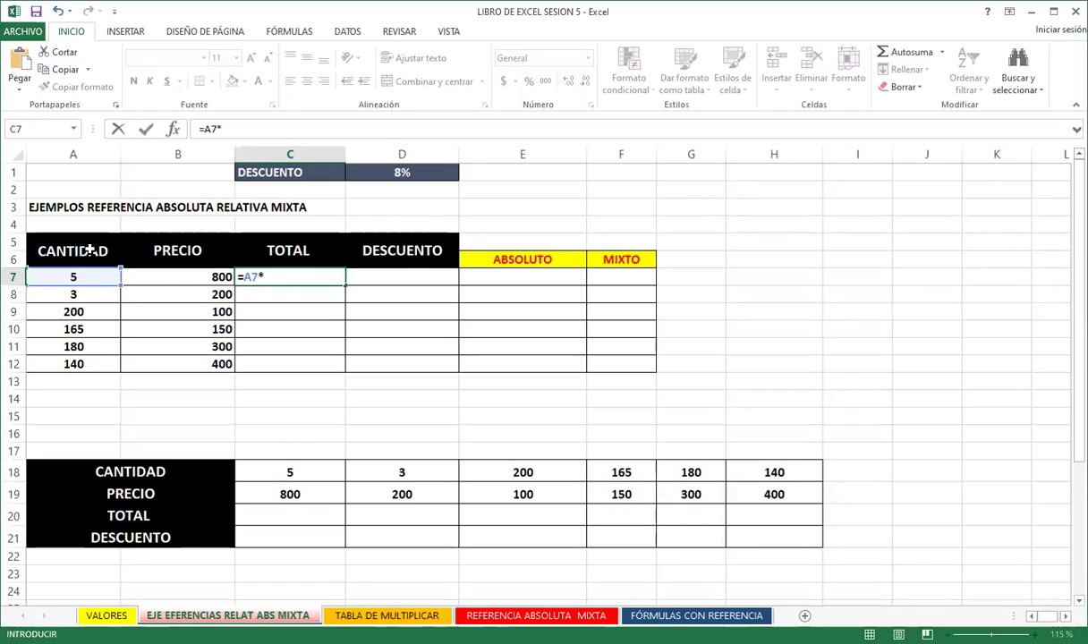
left_click(170, 278)
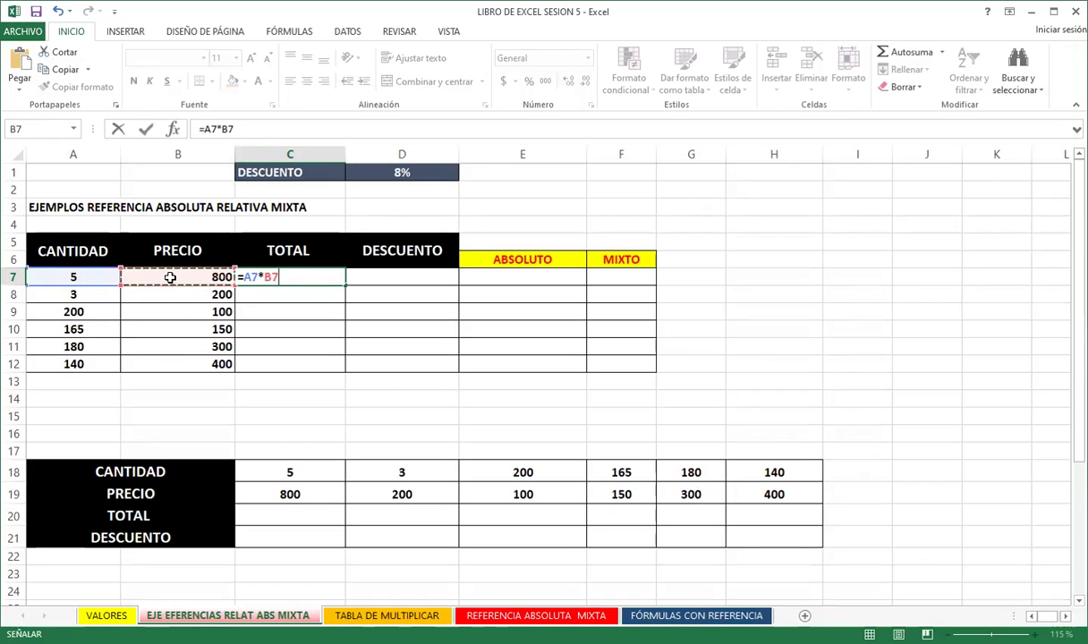
key("Return")
left_click(283, 274)
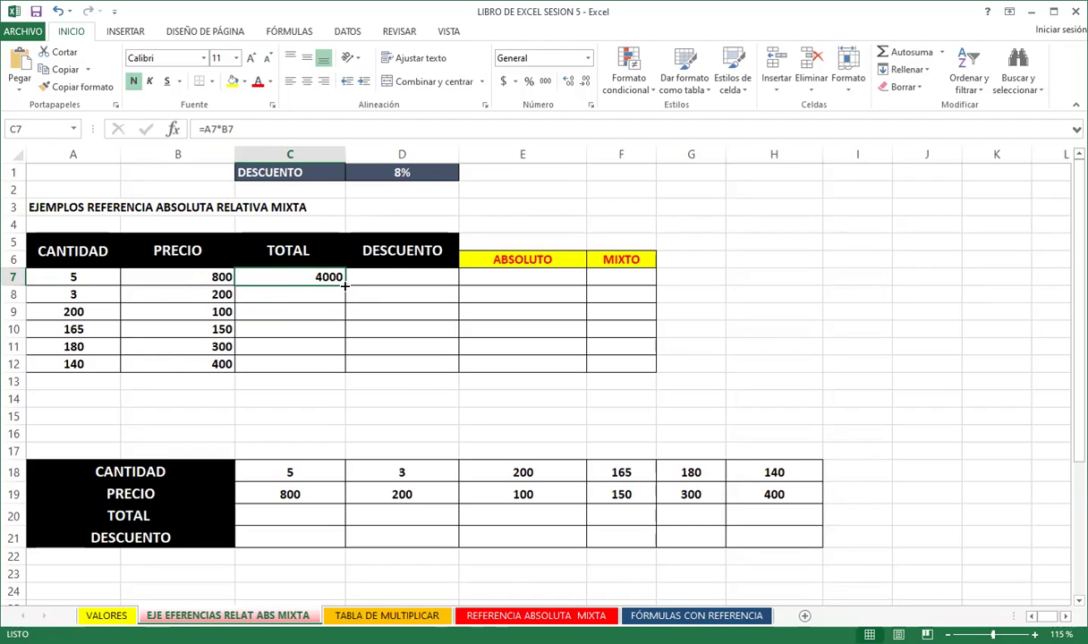
left_click_drag(345, 285, 341, 367)
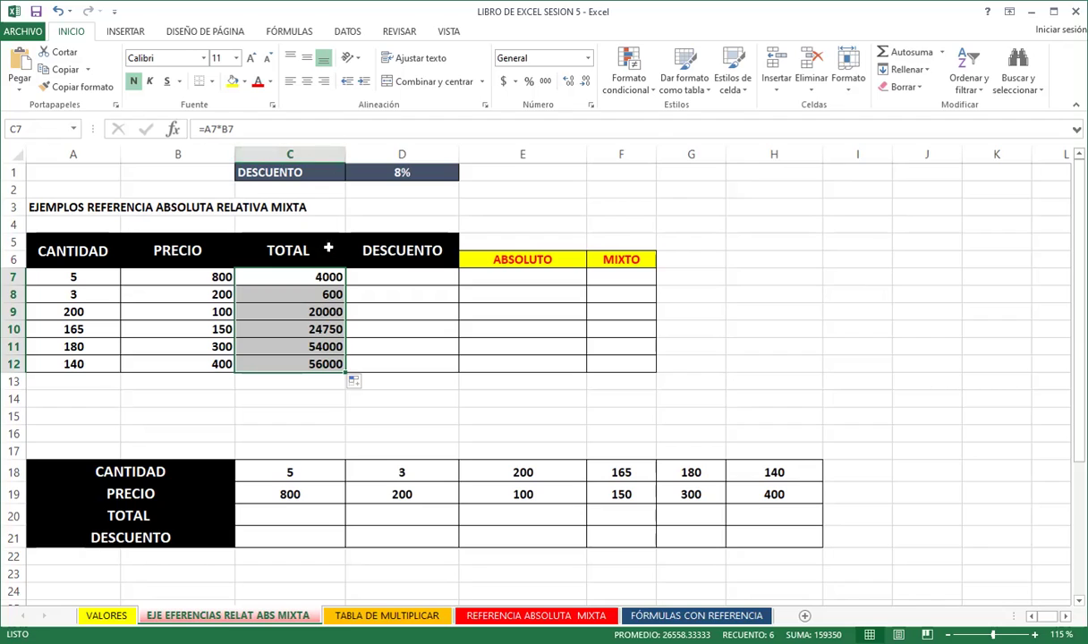
left_click(293, 277)
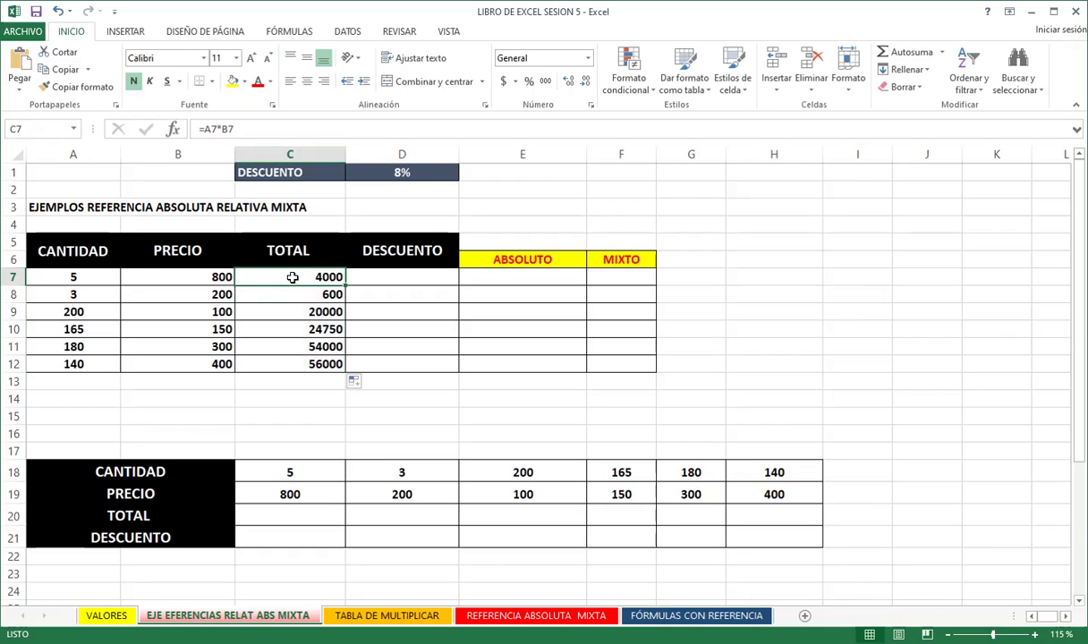
key("Down")
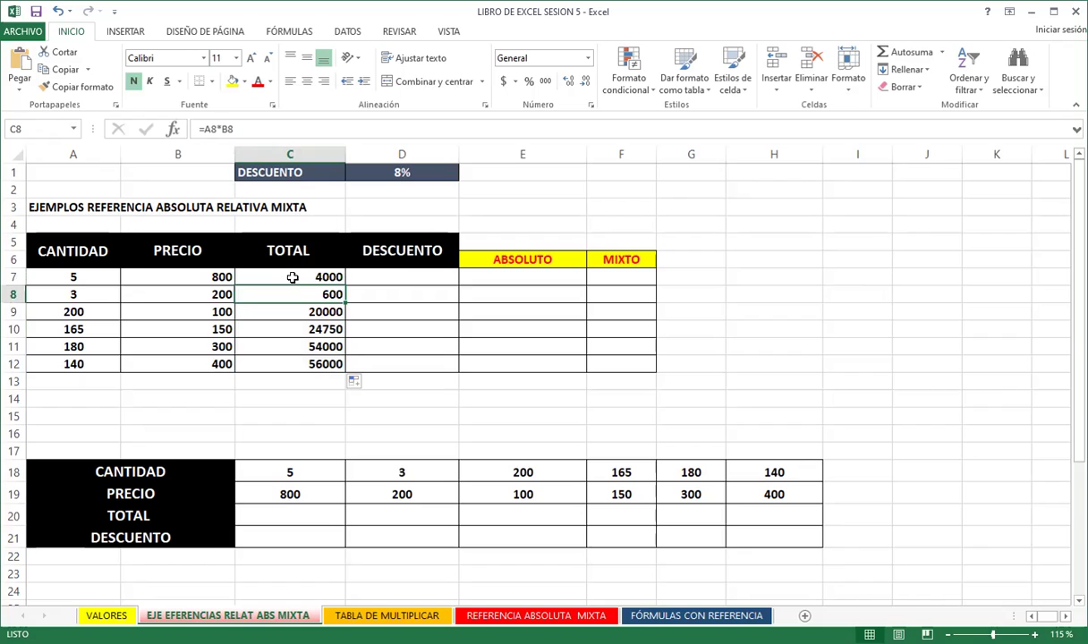
key("Down")
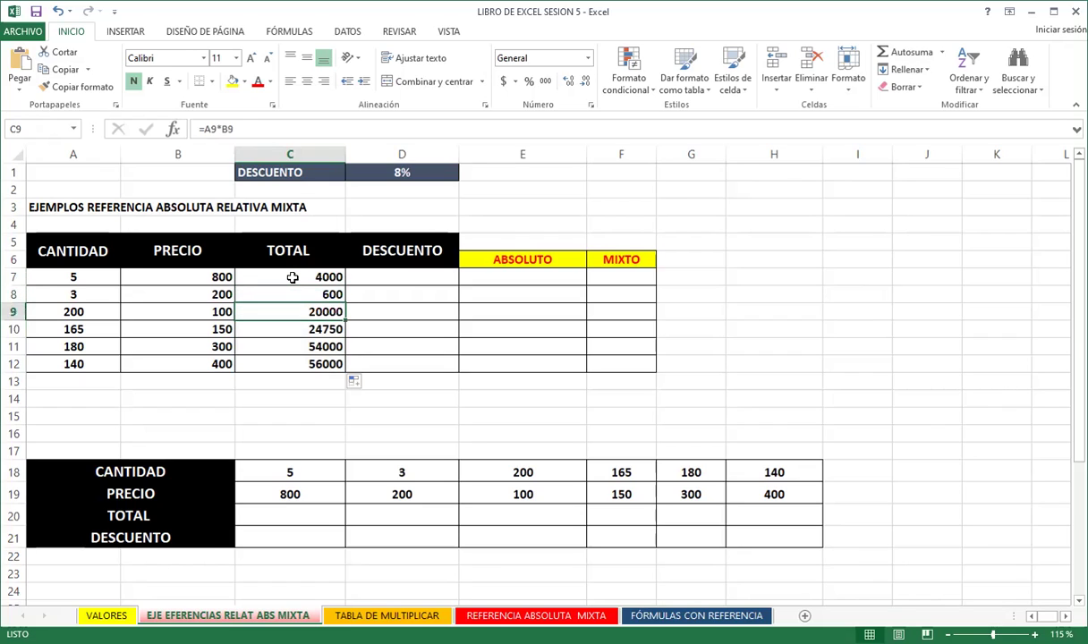
key("Down")
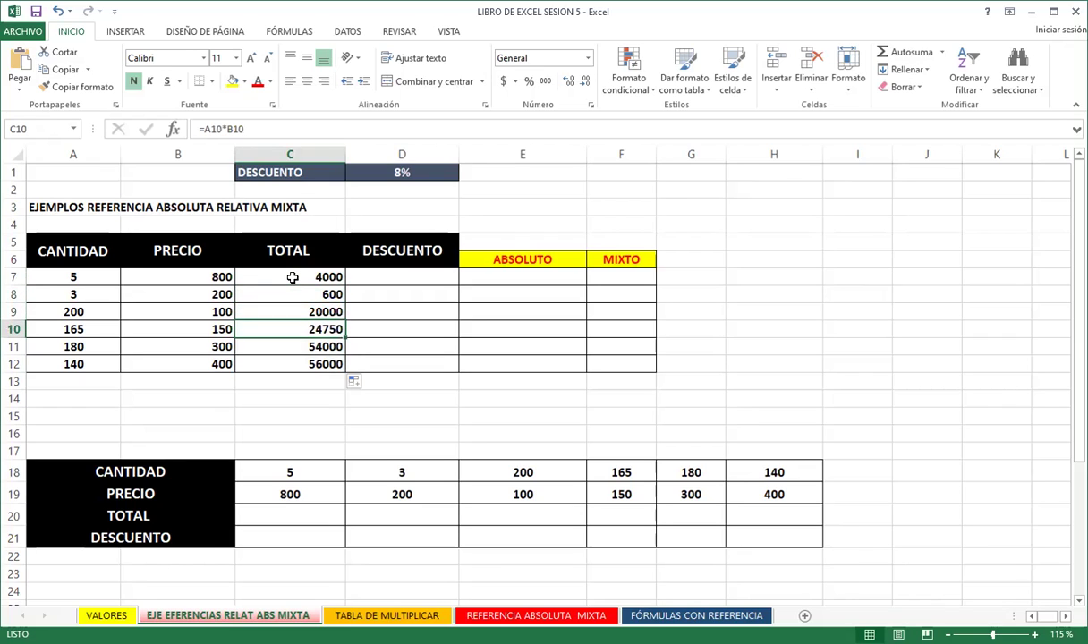
key("Down")
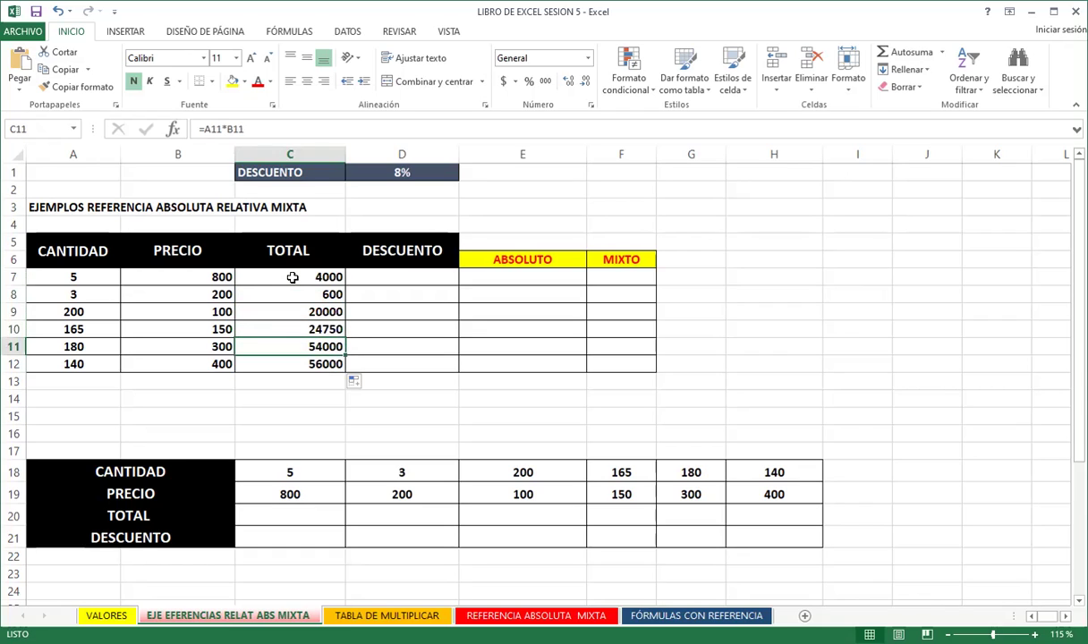
key("Down")
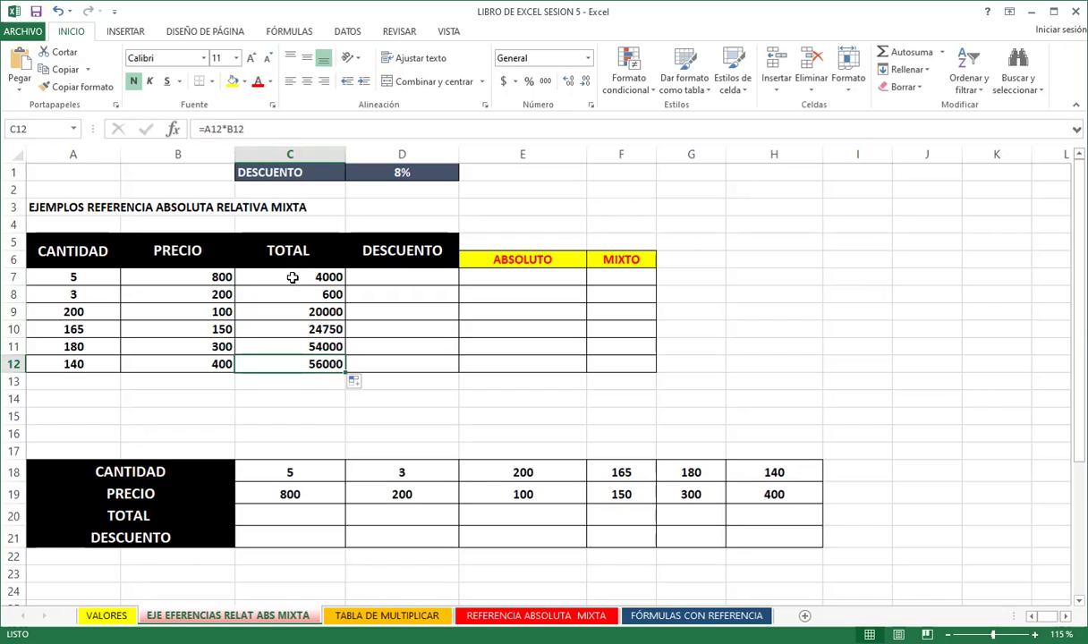
left_click(304, 278)
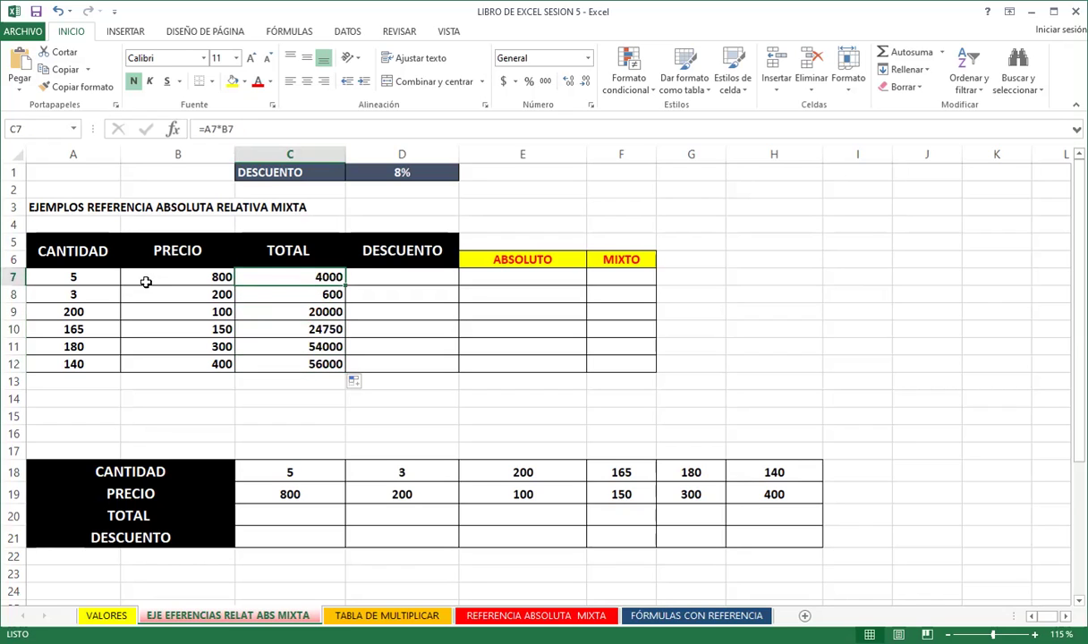
left_click(90, 278)
left_click(168, 275)
left_click(78, 292)
left_click(143, 290)
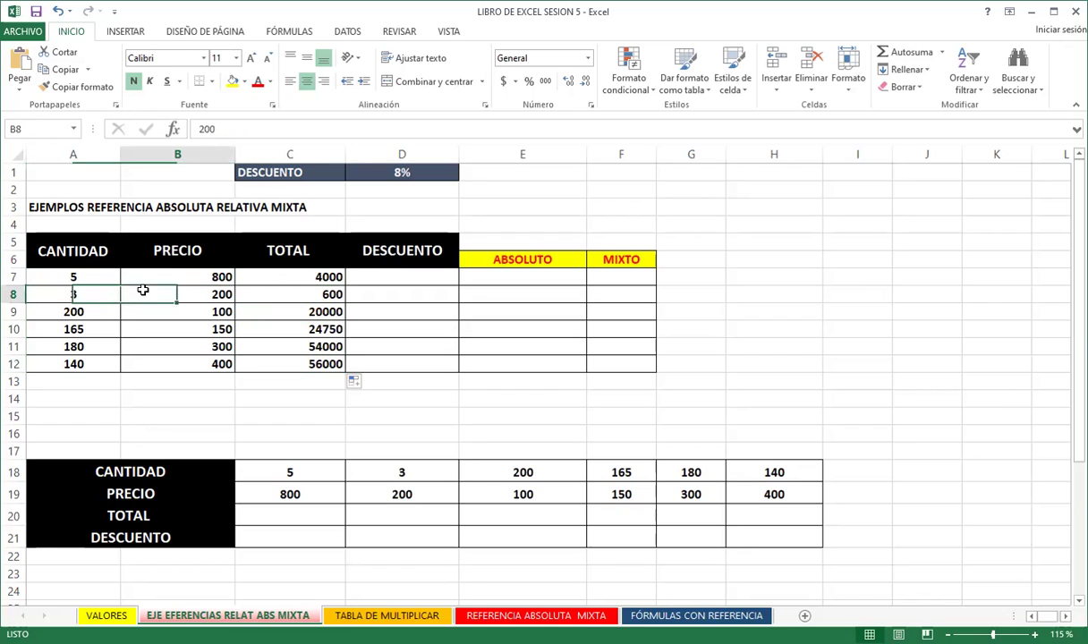
left_click(289, 278)
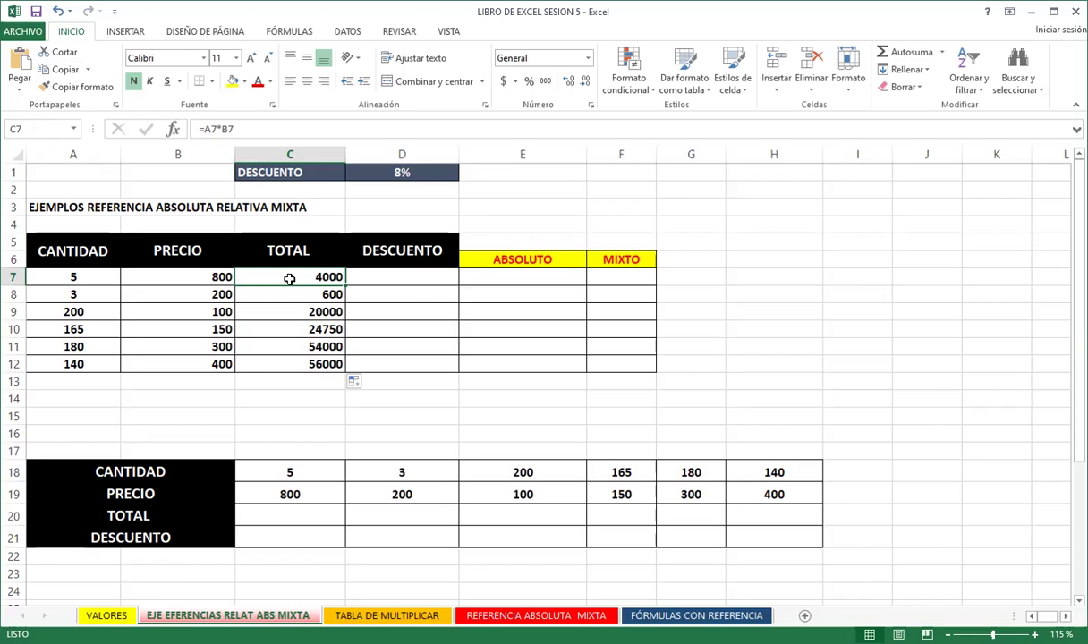
Clear the TOTAL cells C7:C12 and enter the fixed formula =5*800 in C7
left_click_drag(290, 278, 306, 372)
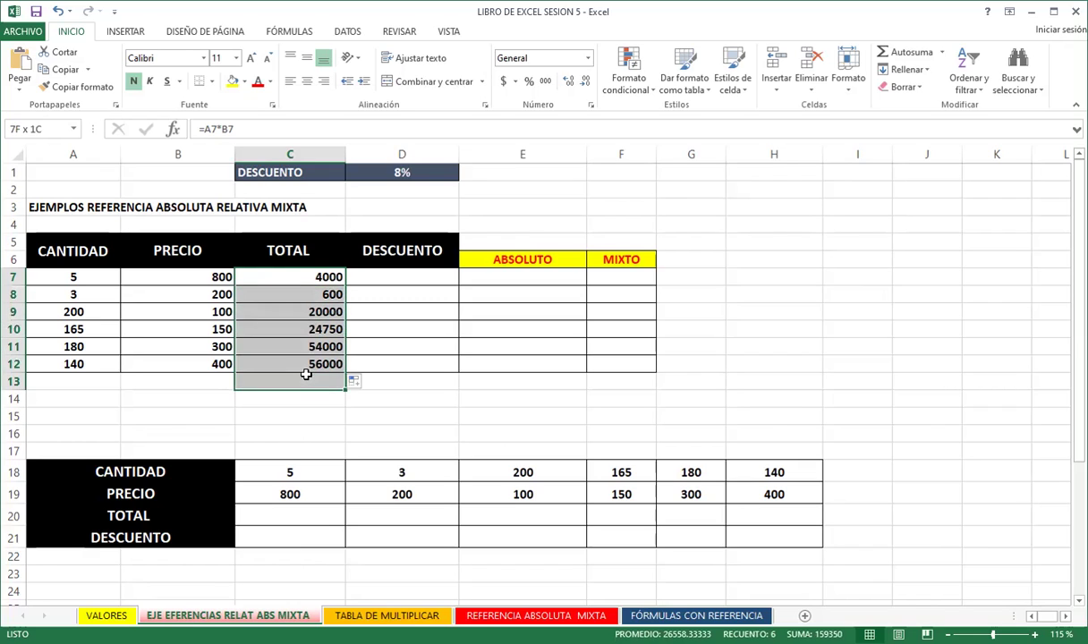
key("Delete")
left_click(308, 277)
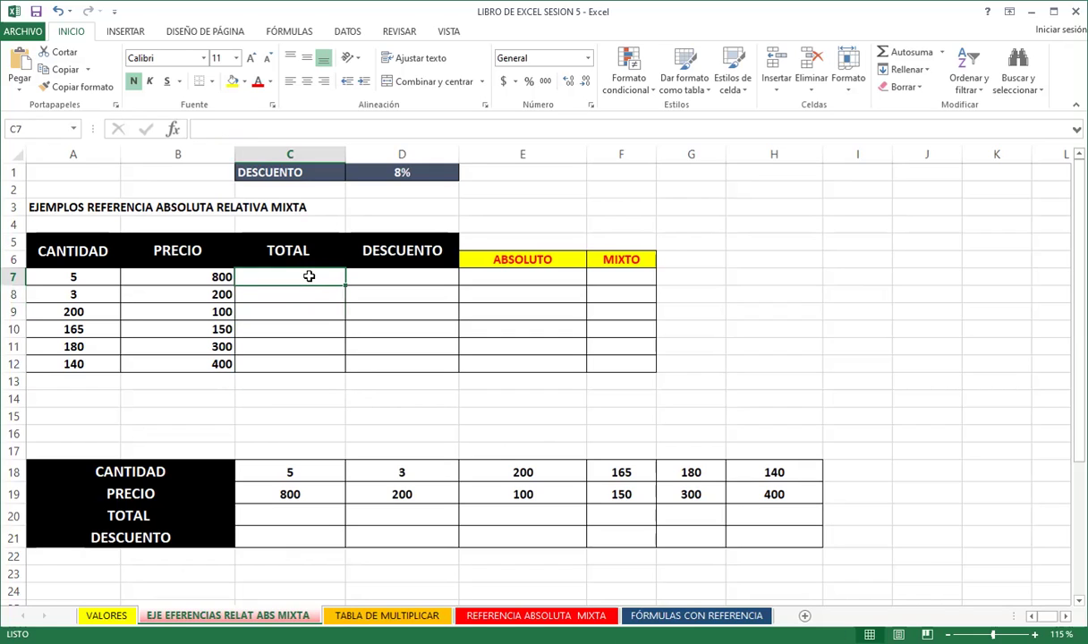
type("=")
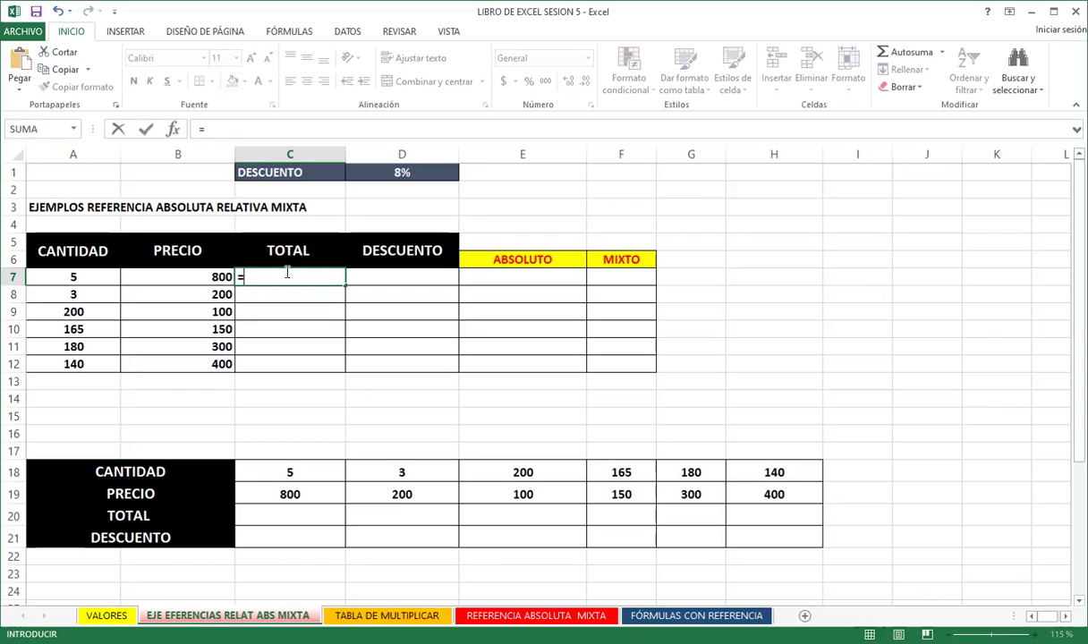
type("5*800")
key("Return")
Fill C7's formula down to C12 so every TOTAL shows 4000
left_click(305, 274)
left_click_drag(345, 285, 355, 383)
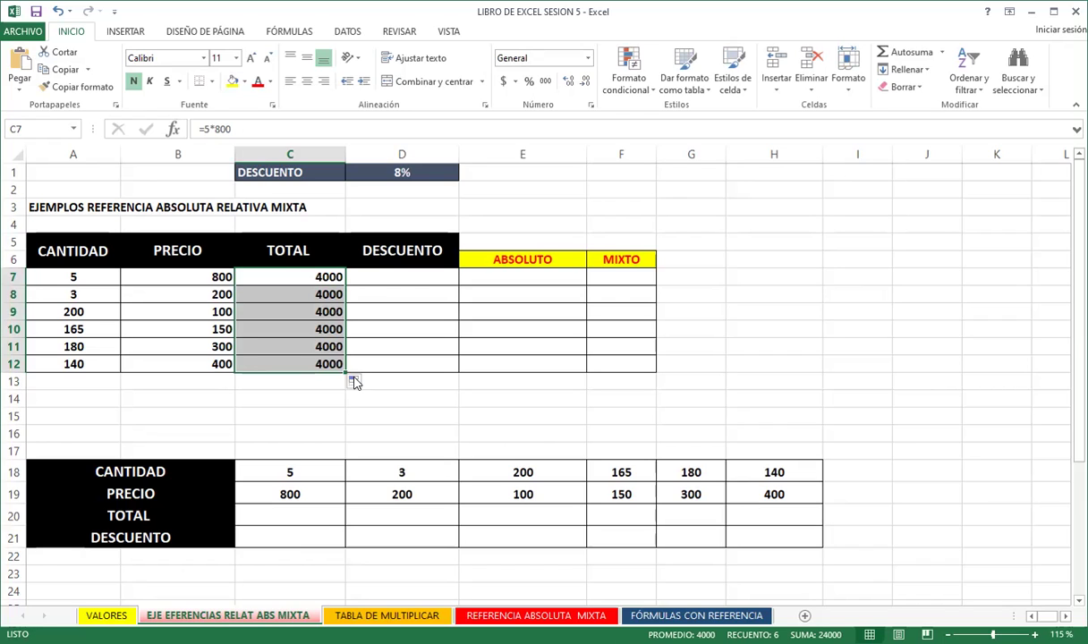
left_click_drag(280, 275, 289, 371)
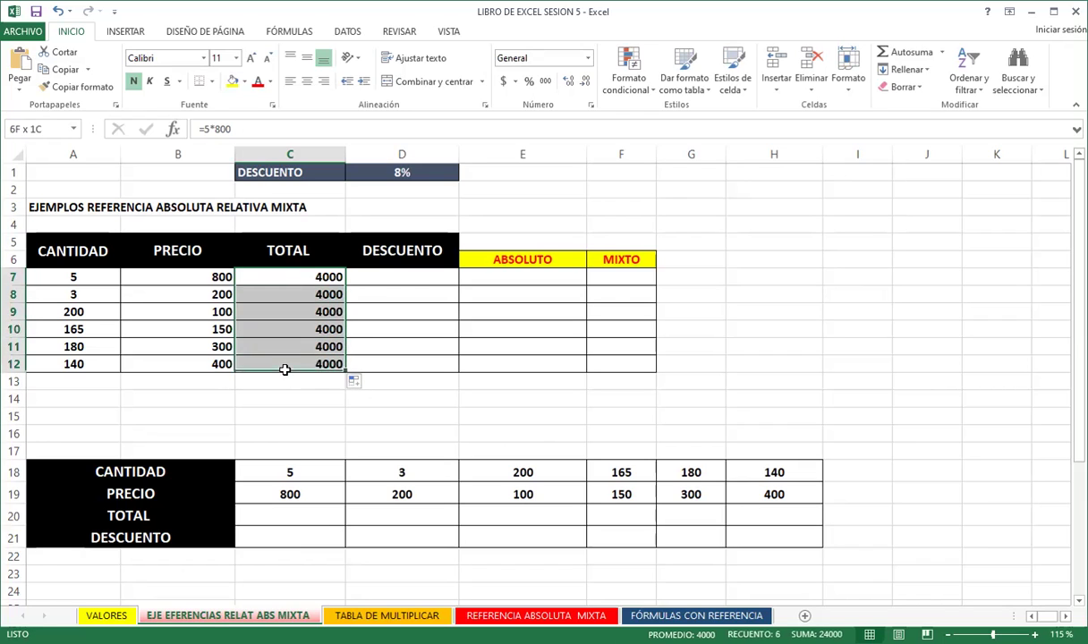
Replace the totals with =A7*B7 in C7, filled down to C12 (4000, 600, 20000, 24750, 54000, 56000)
key("Delete")
left_click(306, 280)
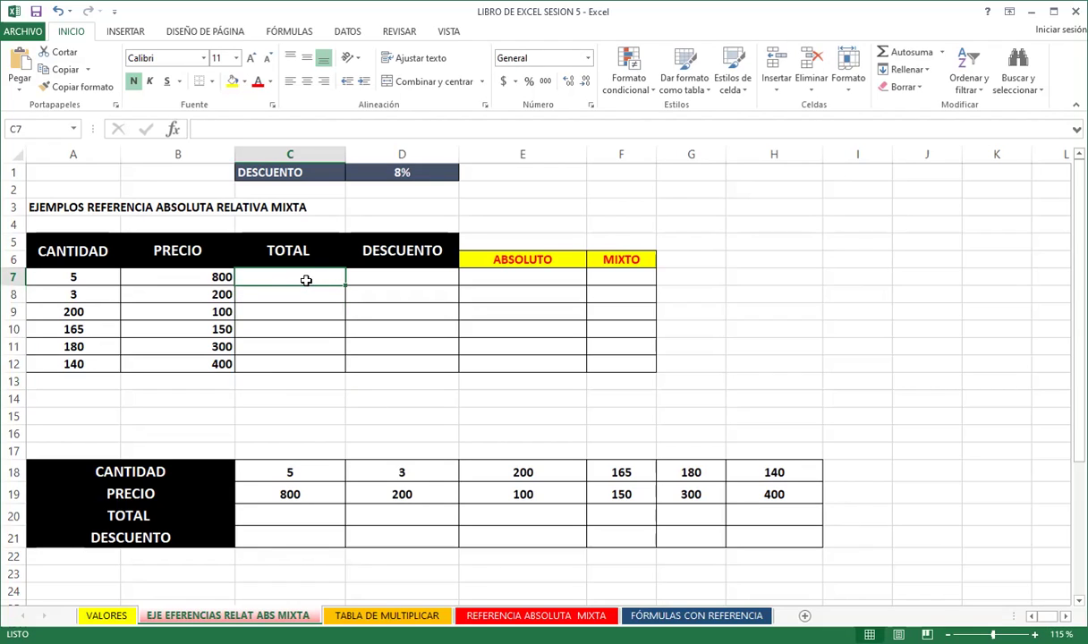
type("=")
left_click(87, 280)
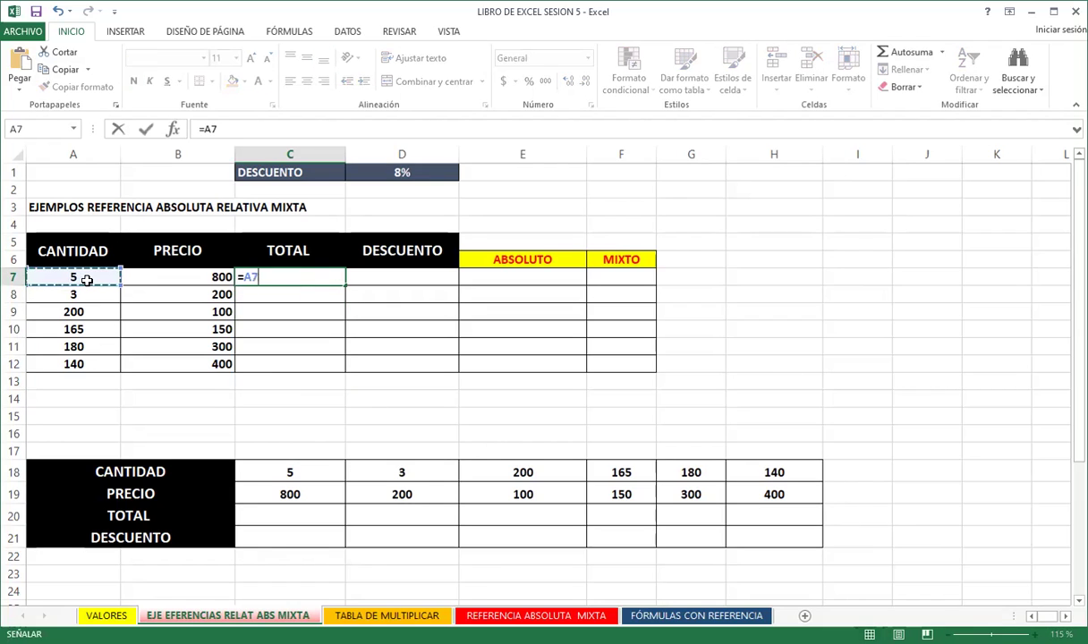
type("*")
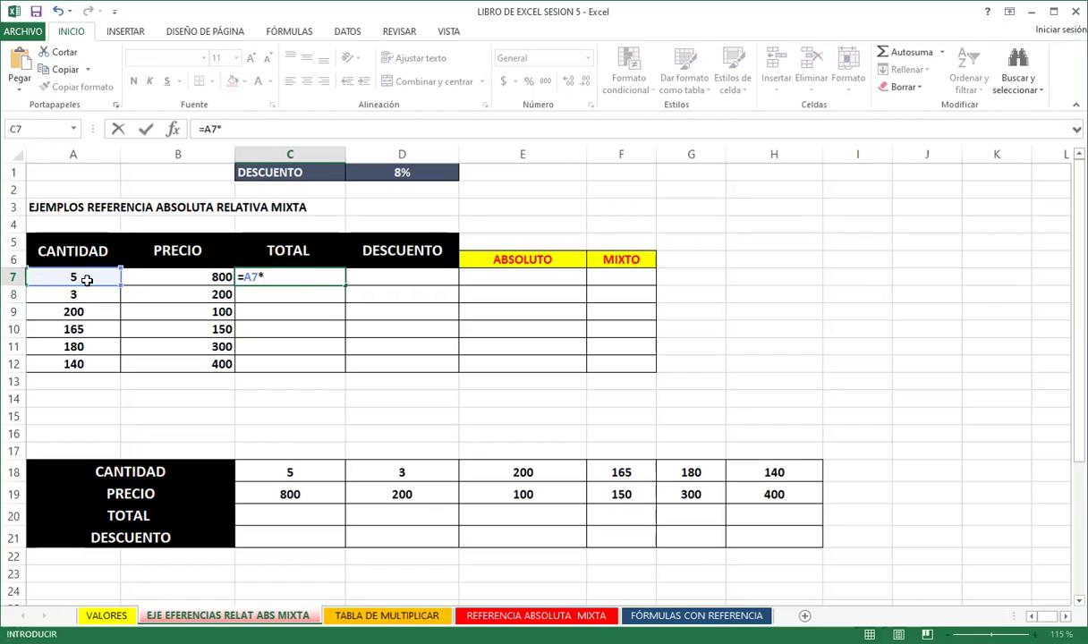
left_click(170, 277)
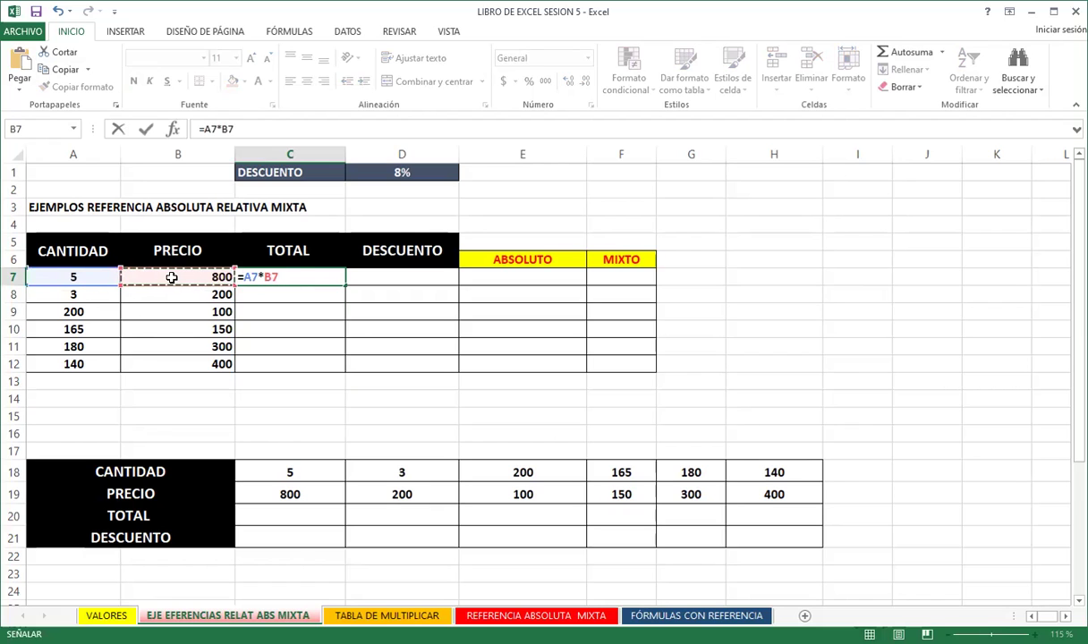
key("Return")
left_click(279, 279)
left_click_drag(345, 286, 344, 367)
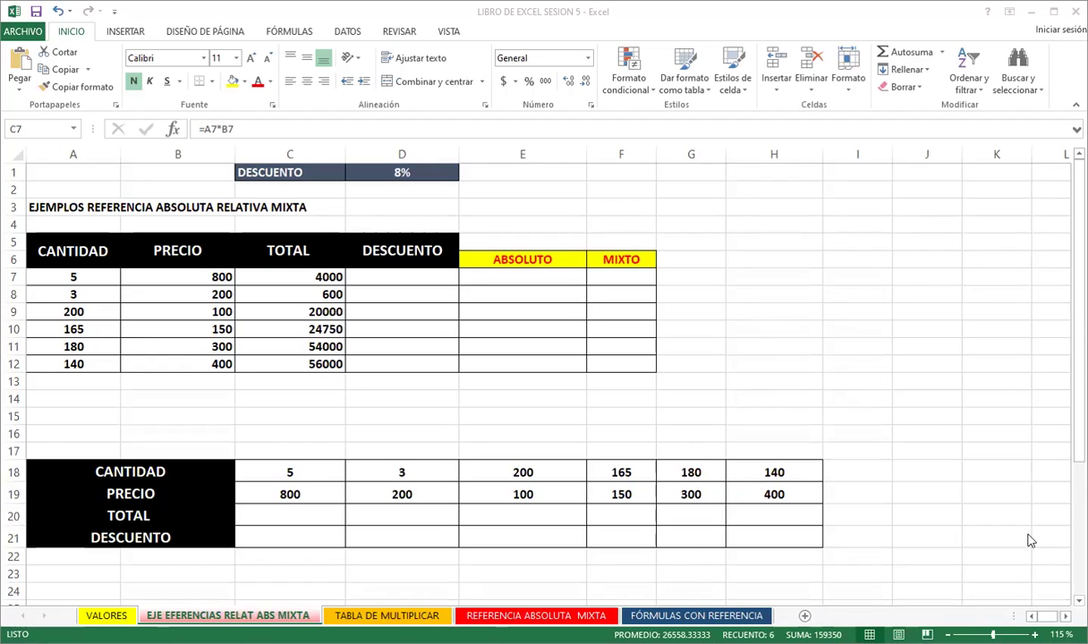
left_click(866, 334)
left_click(799, 416)
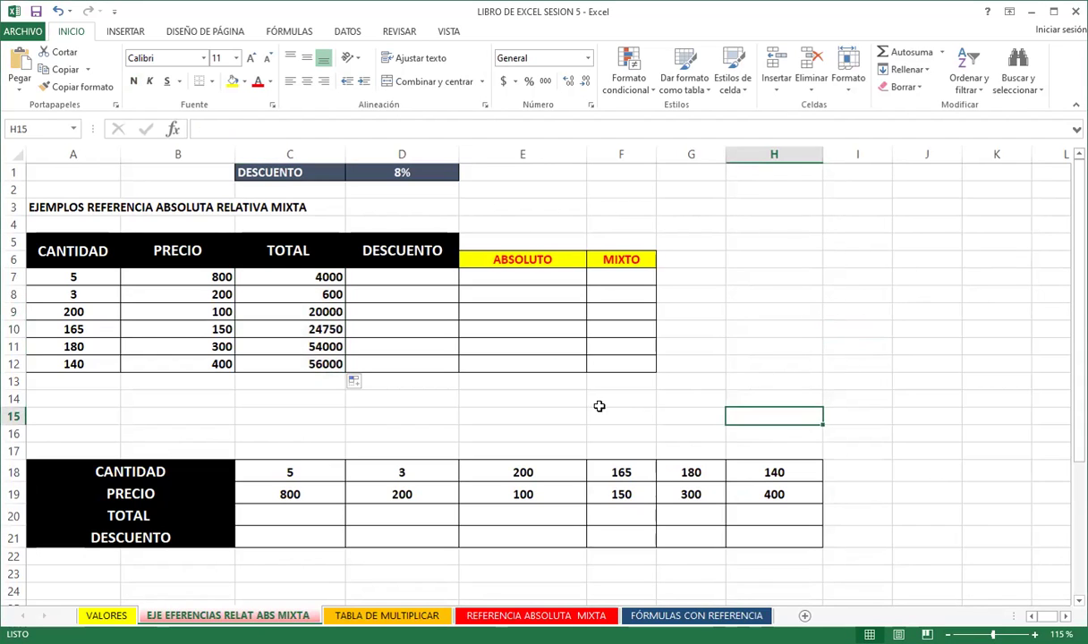
left_click(602, 403)
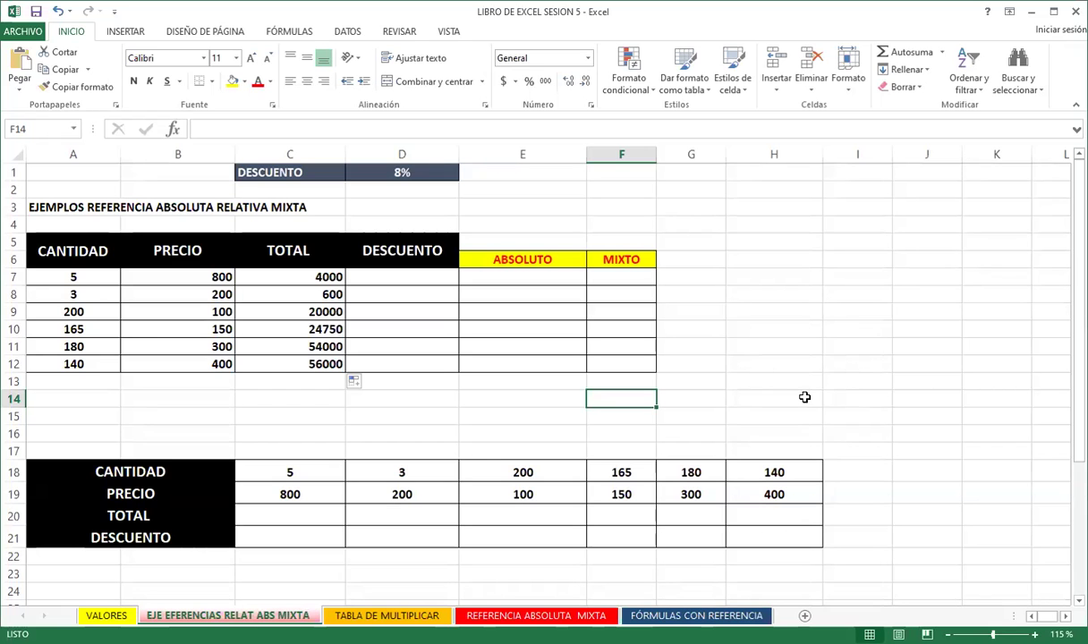
left_click(732, 394)
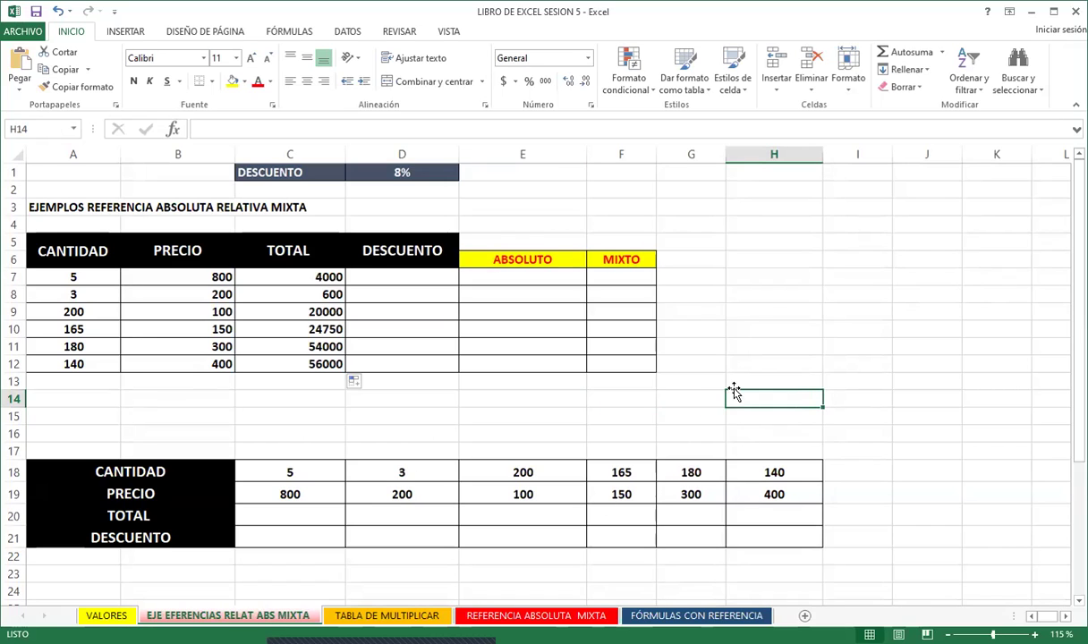
left_click(261, 276)
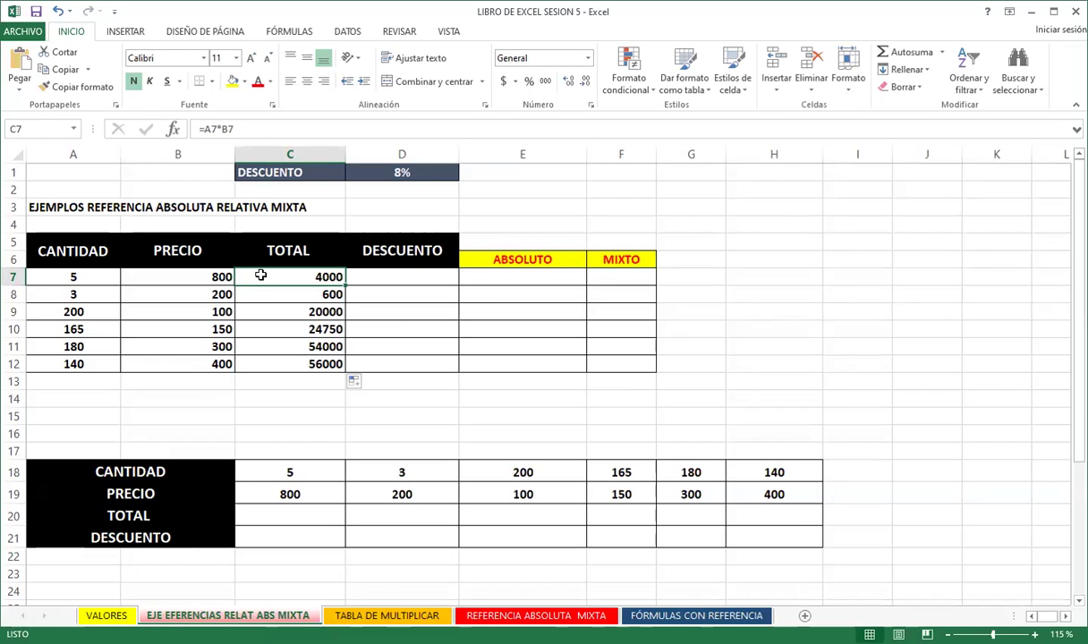
left_click(93, 278)
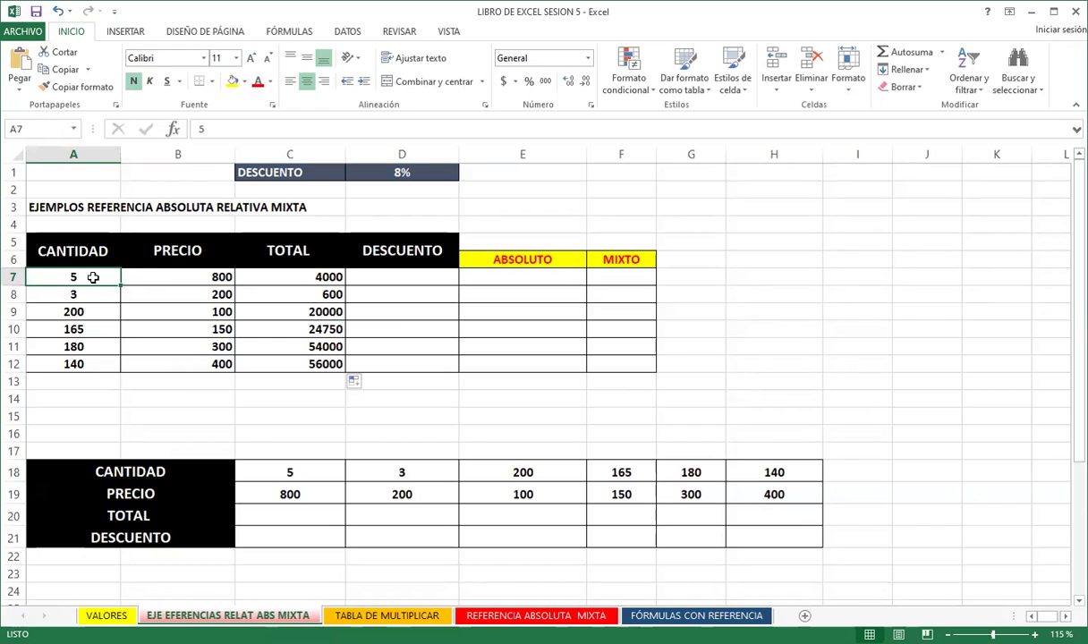
type("10")
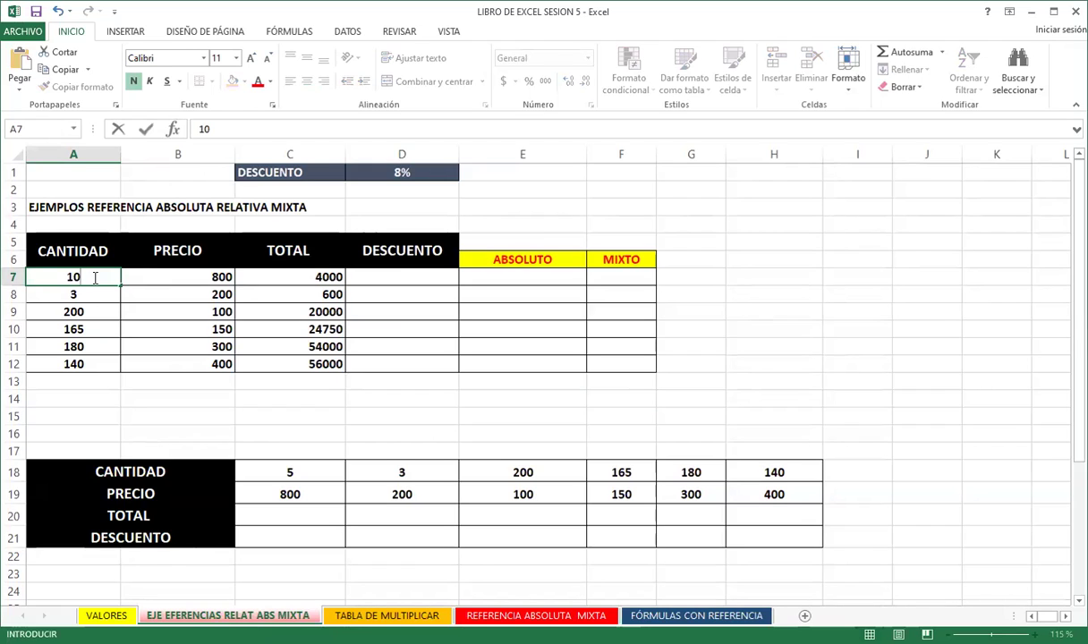
key("Return")
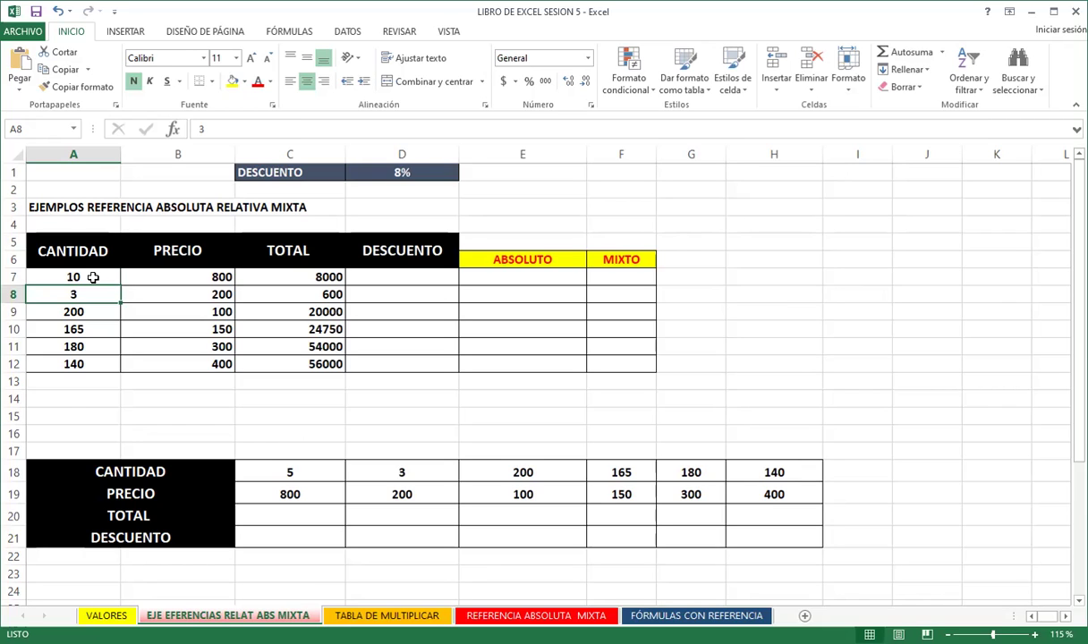
left_click(293, 277)
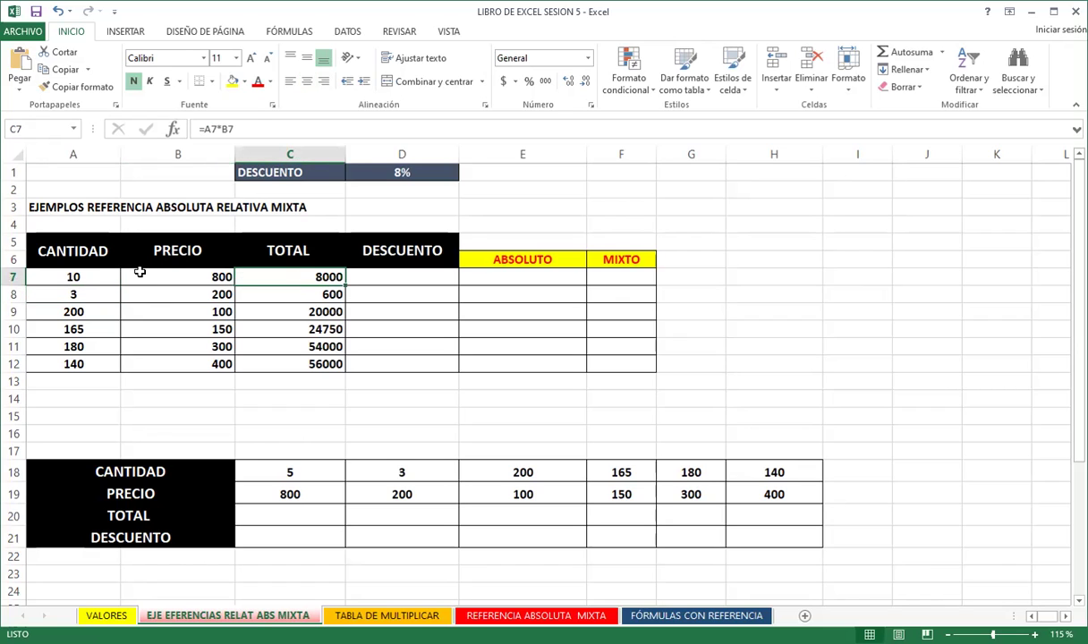
key("ctrl+z")
left_click(95, 294)
left_click(96, 278)
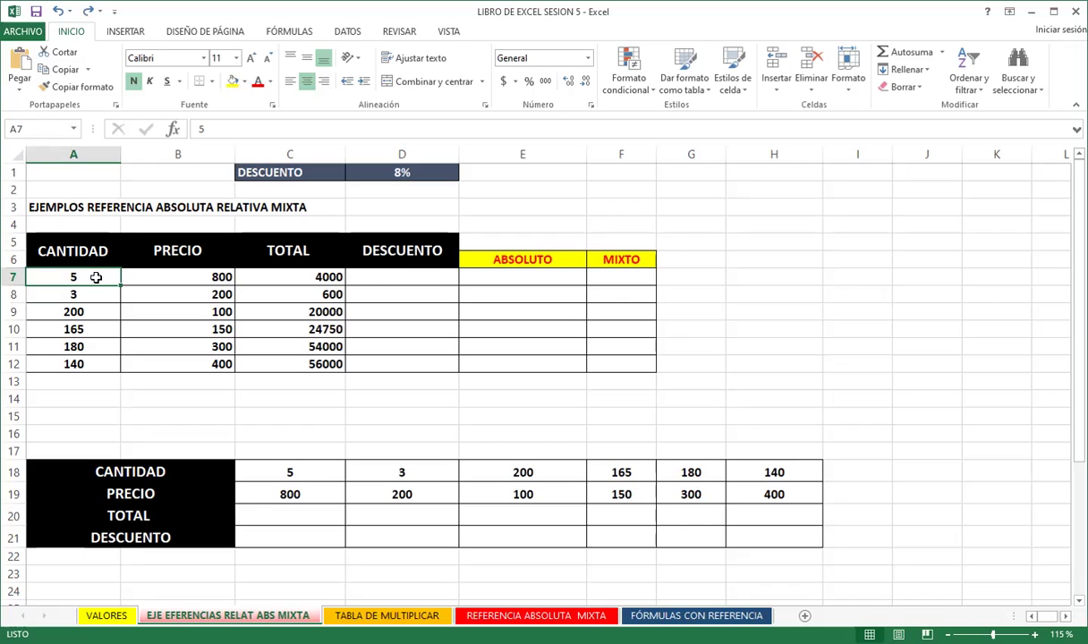
Enter trial discount formulas in D7 (=*8%) and D8 (=3*200)
left_click(374, 275)
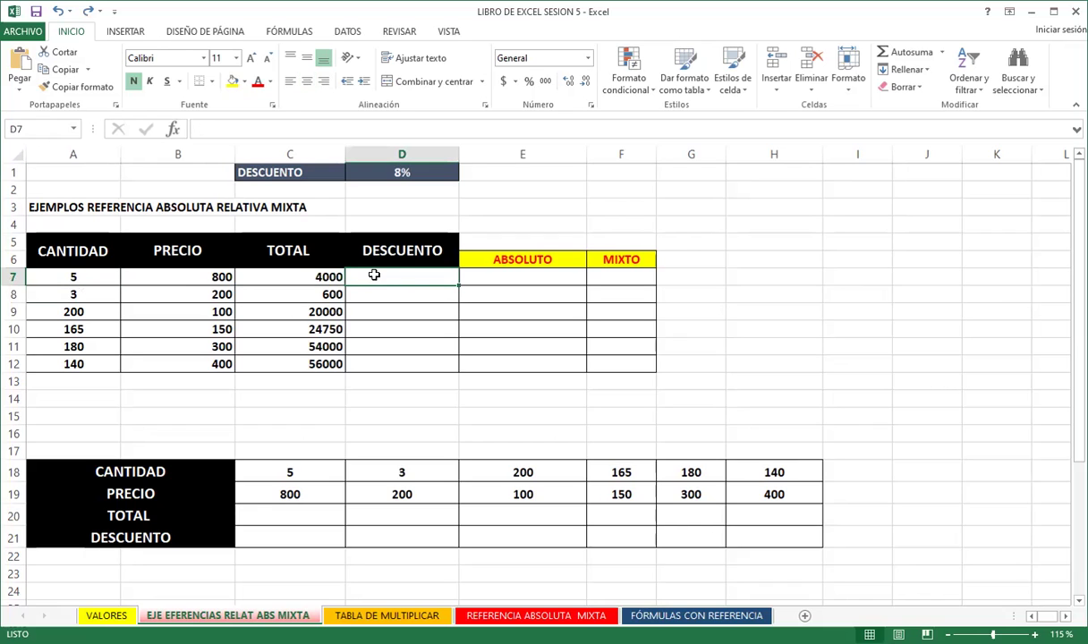
type("=")
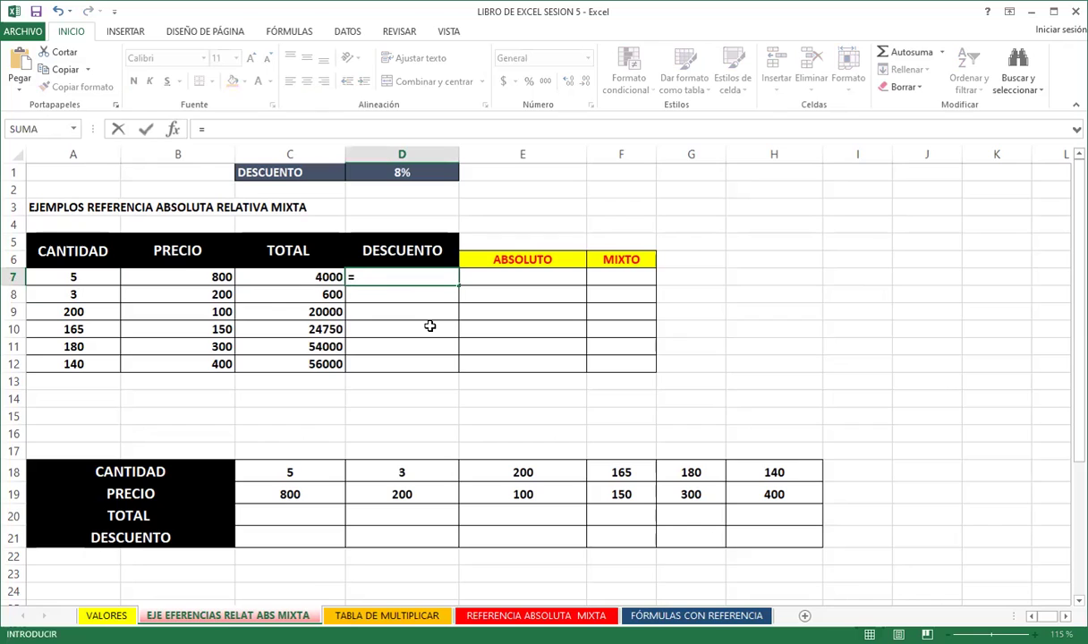
type("*")
type("8%")
key("Return")
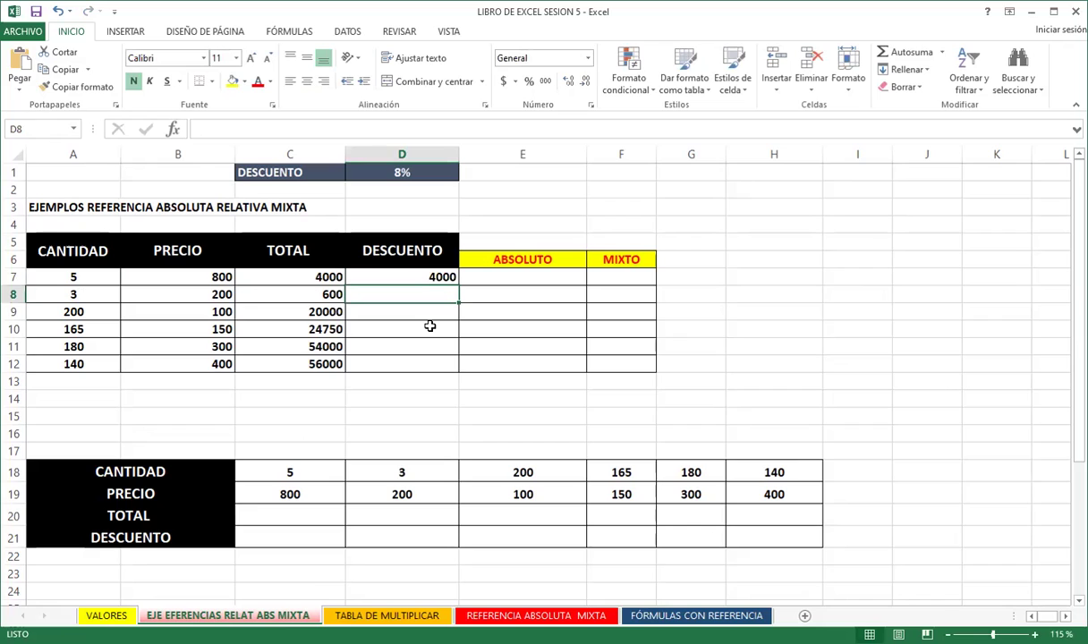
type("=")
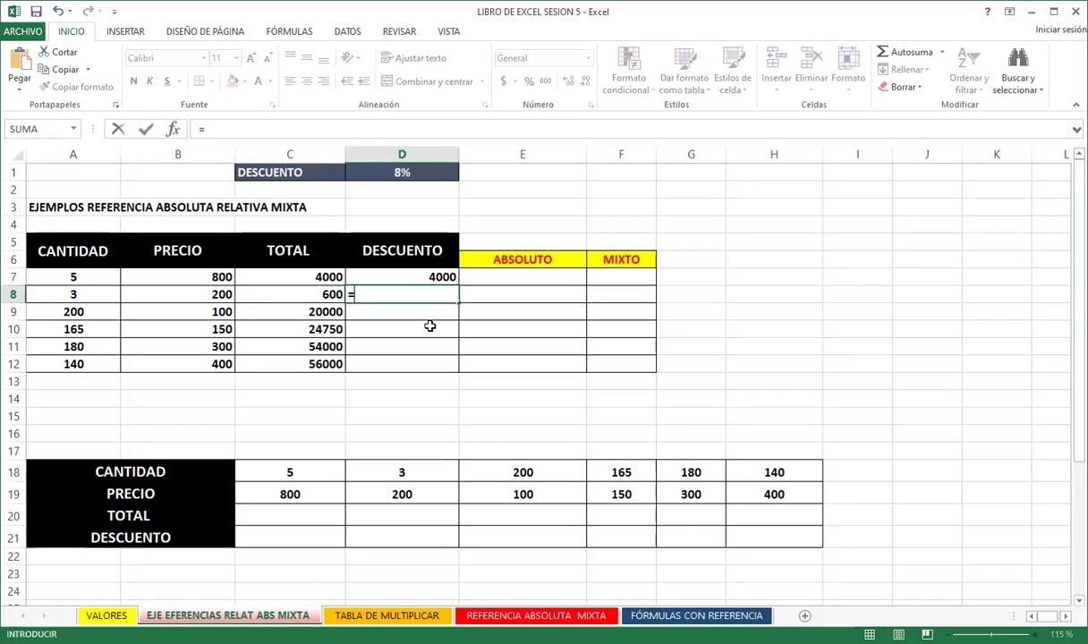
type("3*200")
key("Return")
key("Return")
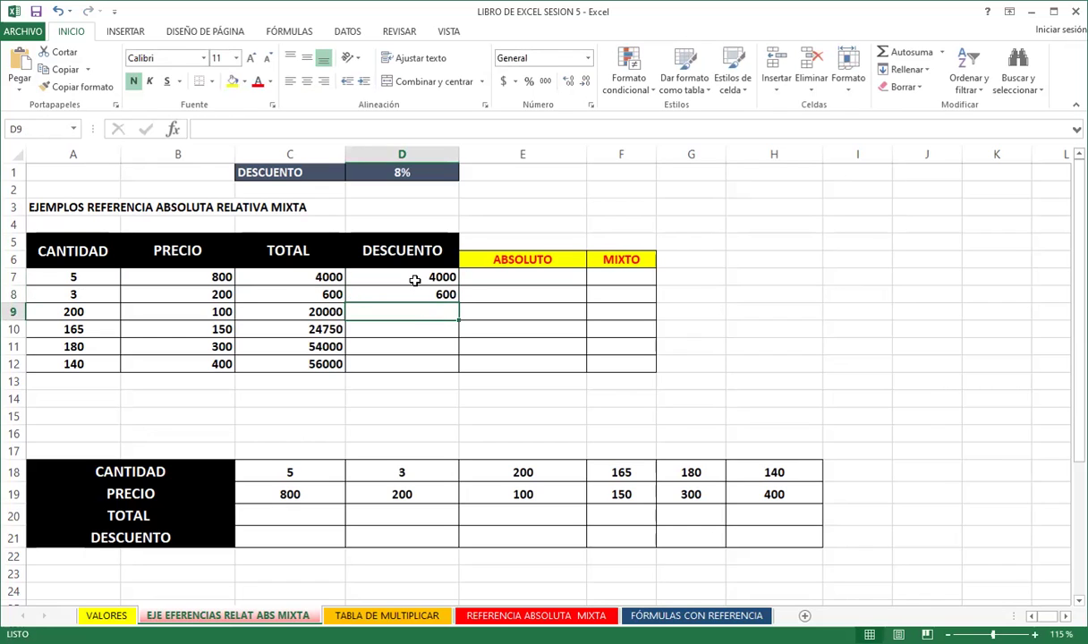
Delete the trial values in D7:D8 and the totals in C8:C12, keeping C7's formula
left_click_drag(407, 278, 407, 295)
key("Delete")
left_click_drag(317, 297, 311, 365)
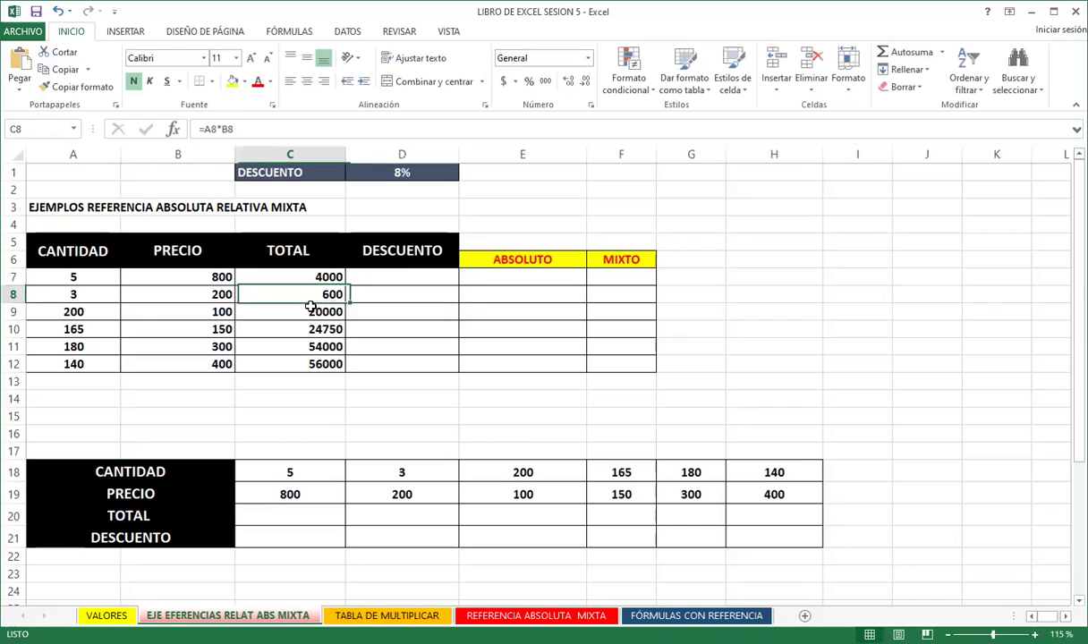
key("Delete")
left_click(287, 280)
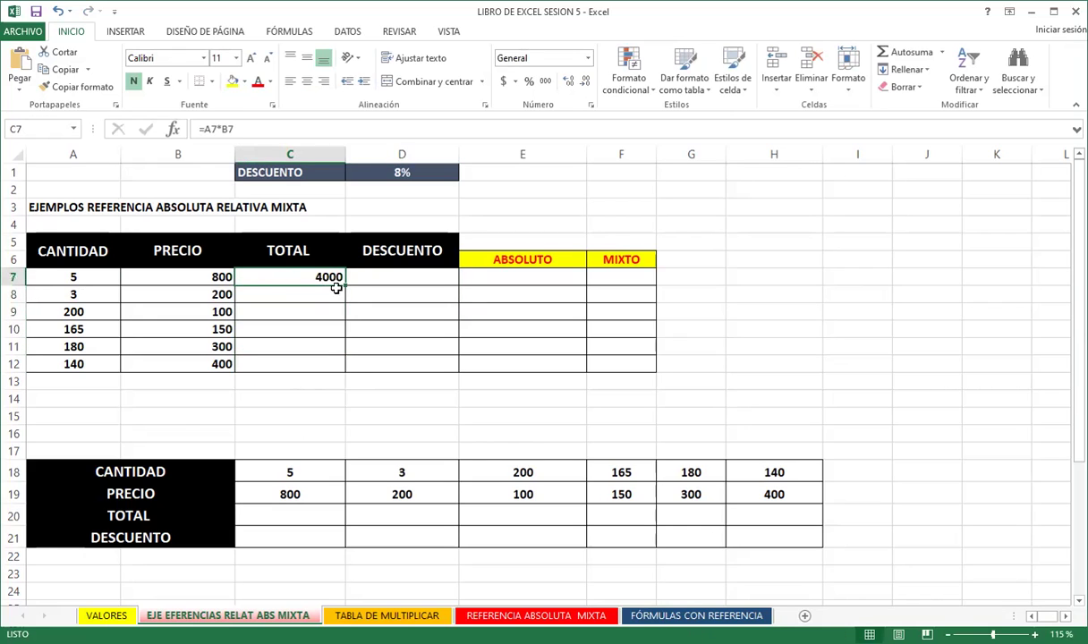
Fill C7's formula down to C12, then compare the B7 price with C7's relative formula
left_click_drag(344, 285, 335, 365)
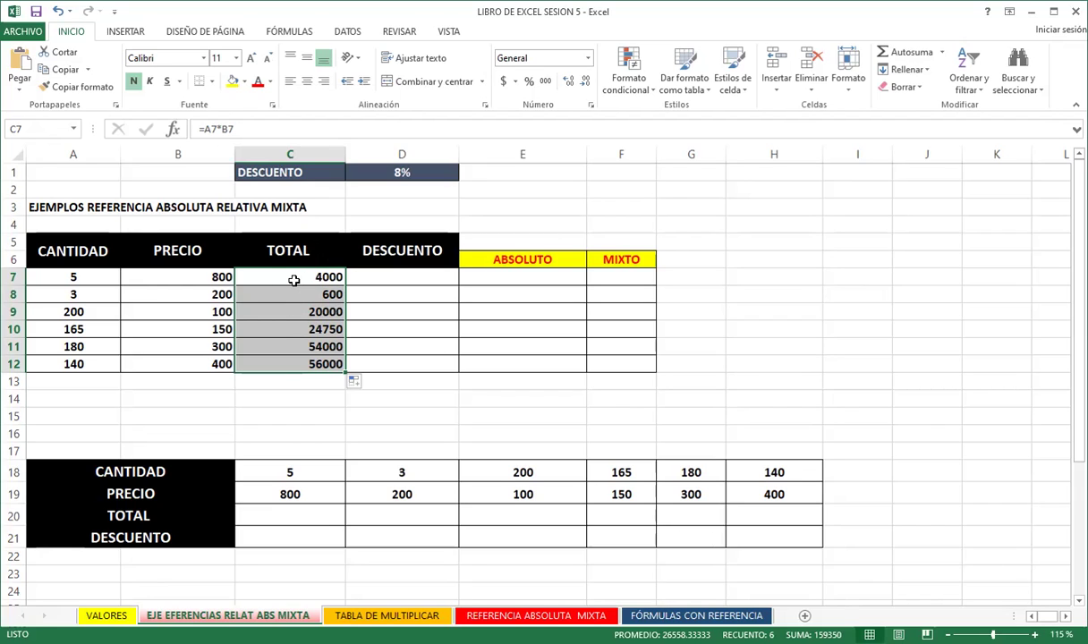
left_click(81, 278)
left_click(171, 277)
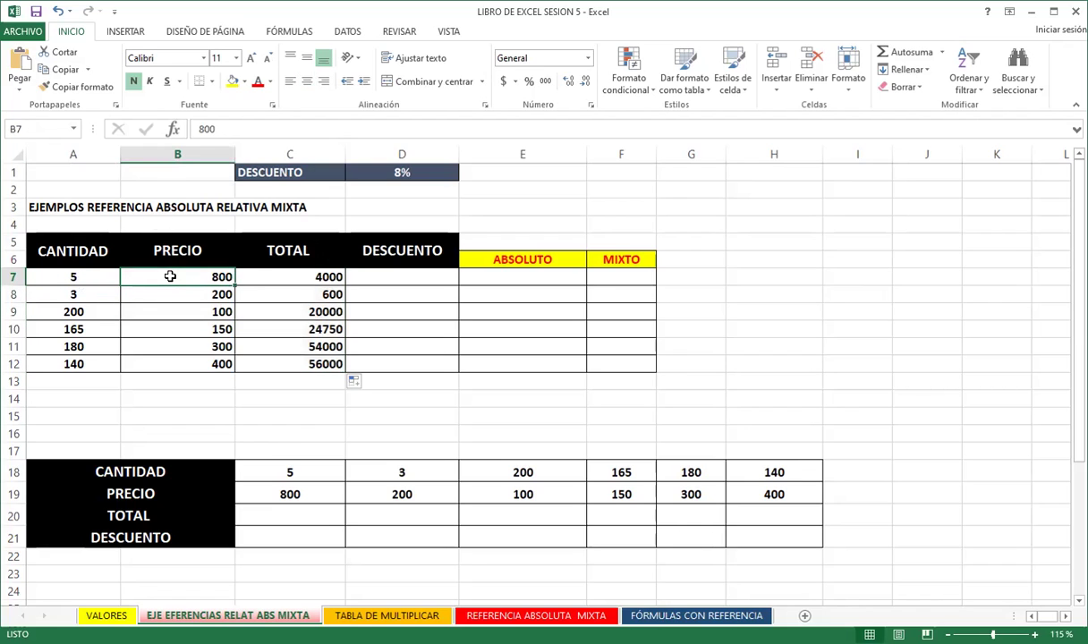
left_click(288, 278)
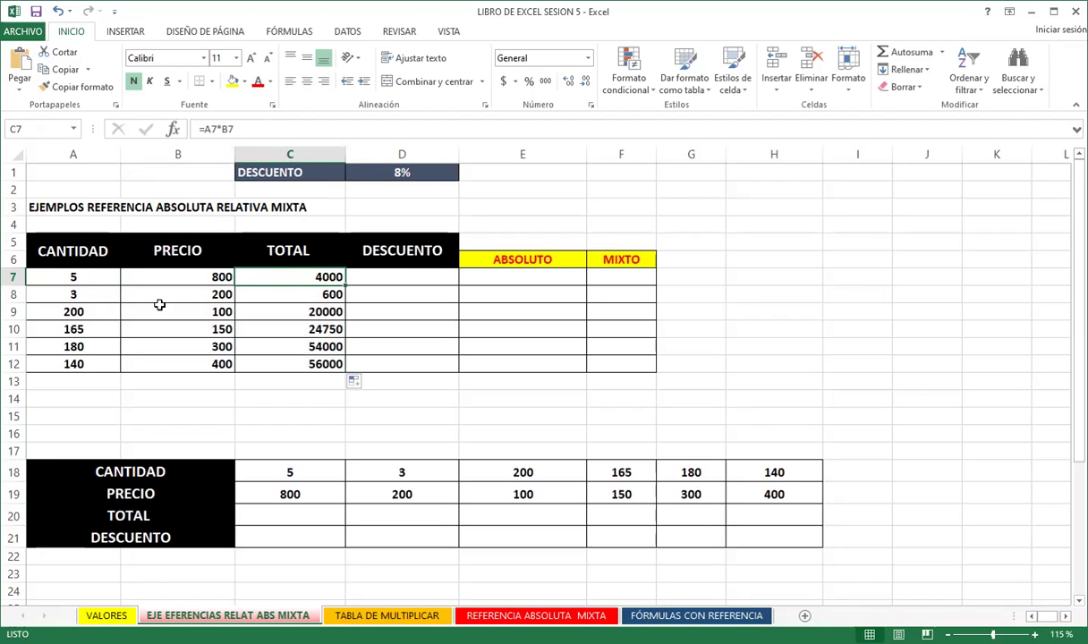
left_click_drag(173, 272, 176, 344)
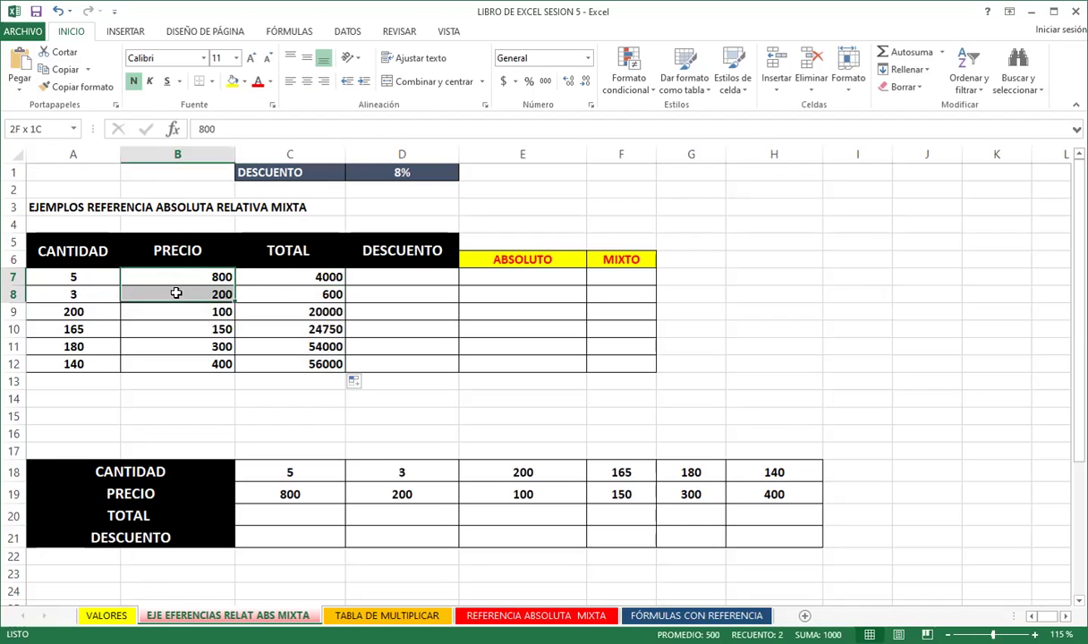
left_click(182, 385)
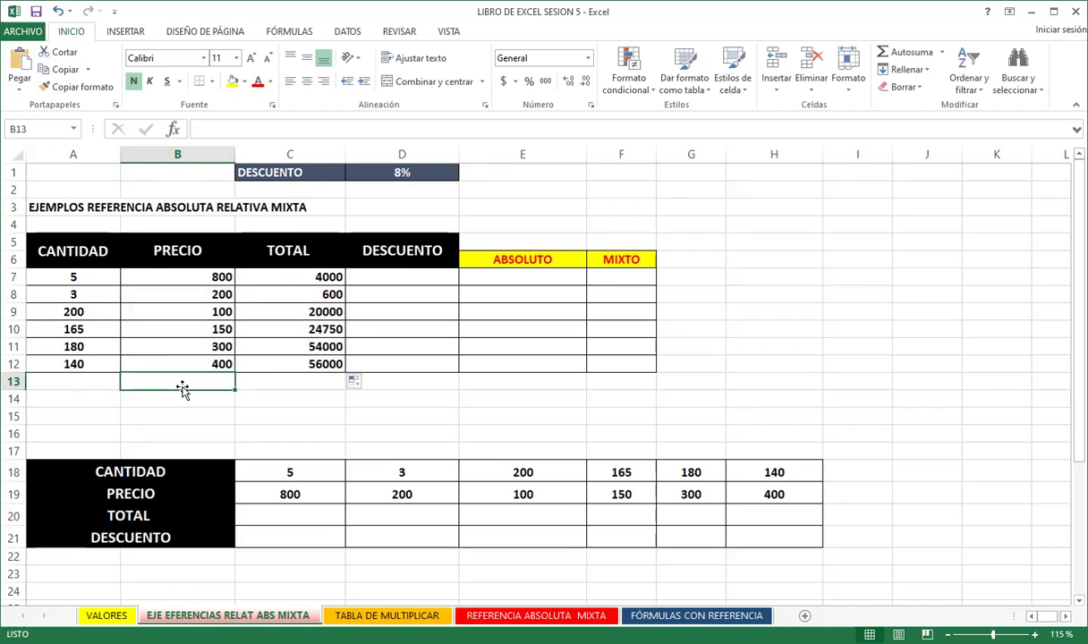
left_click(287, 276)
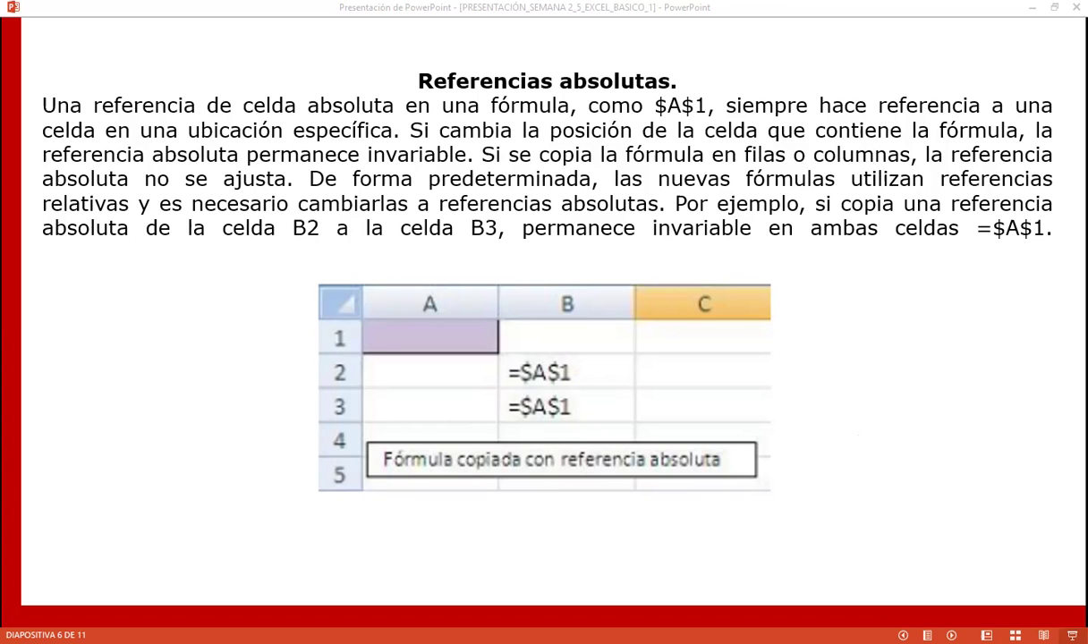
key("alt+Tab")
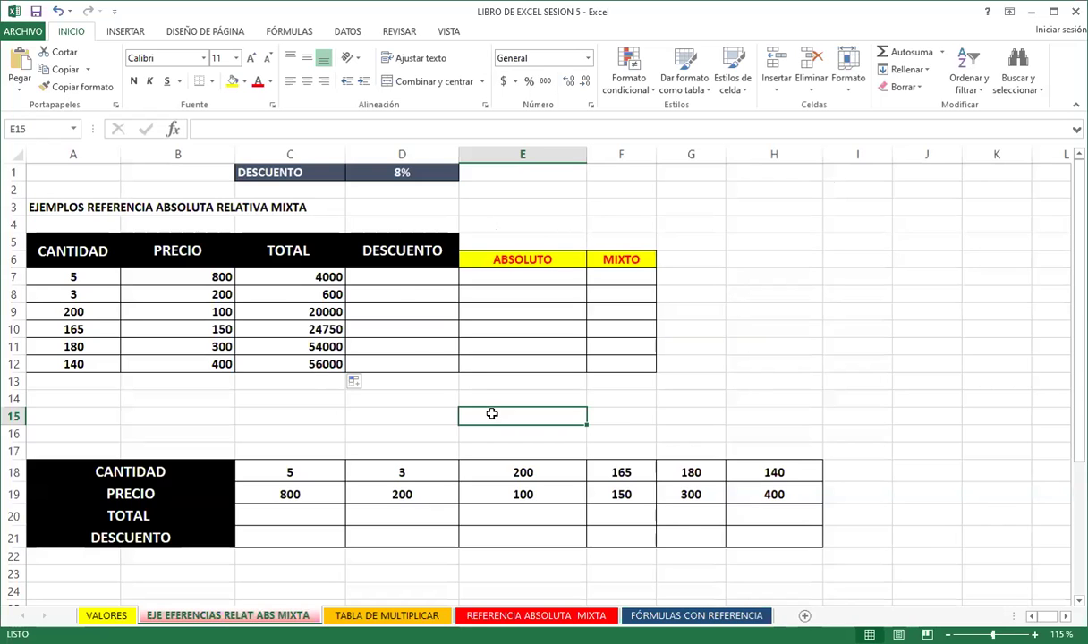
Point out the DESCUENTO label and 8% rate in D1, then start a formula in D7
left_click(401, 277)
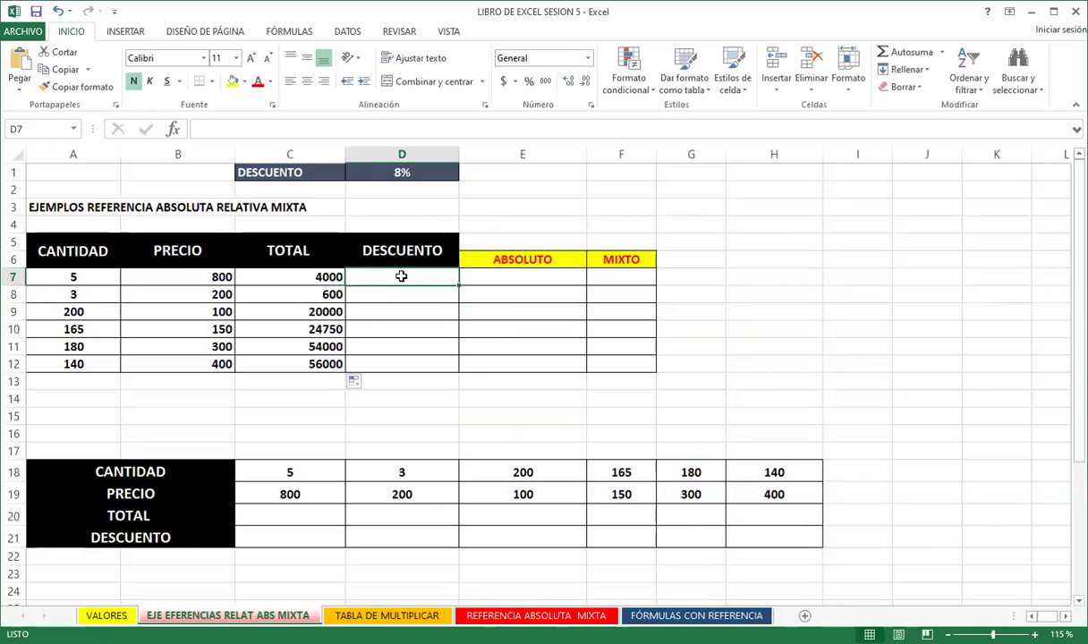
left_click(285, 172)
left_click(364, 175)
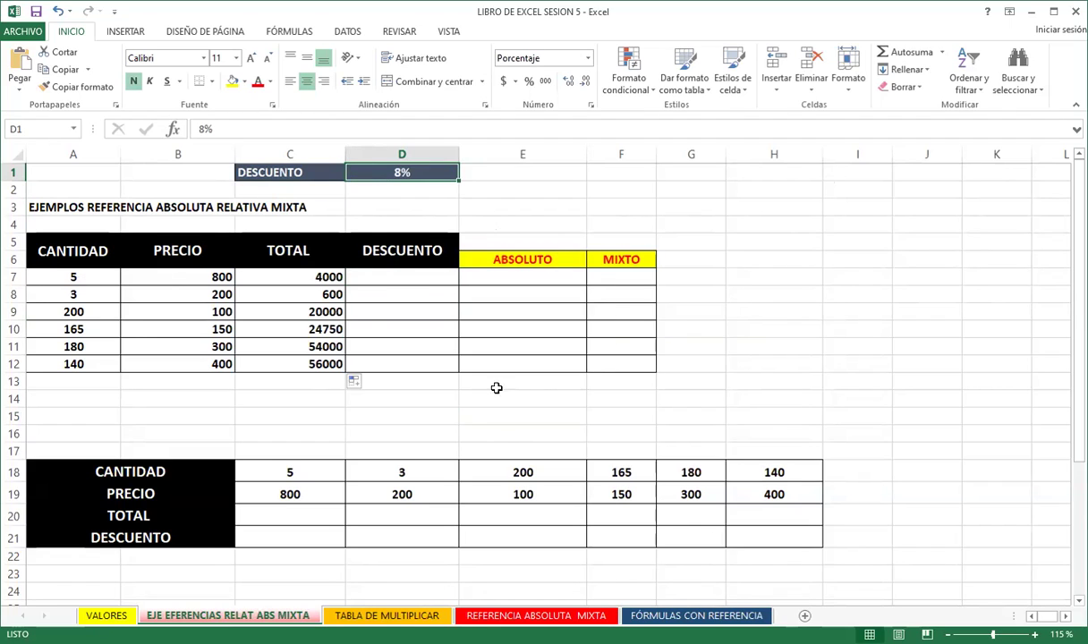
left_click(388, 253)
left_click(431, 169)
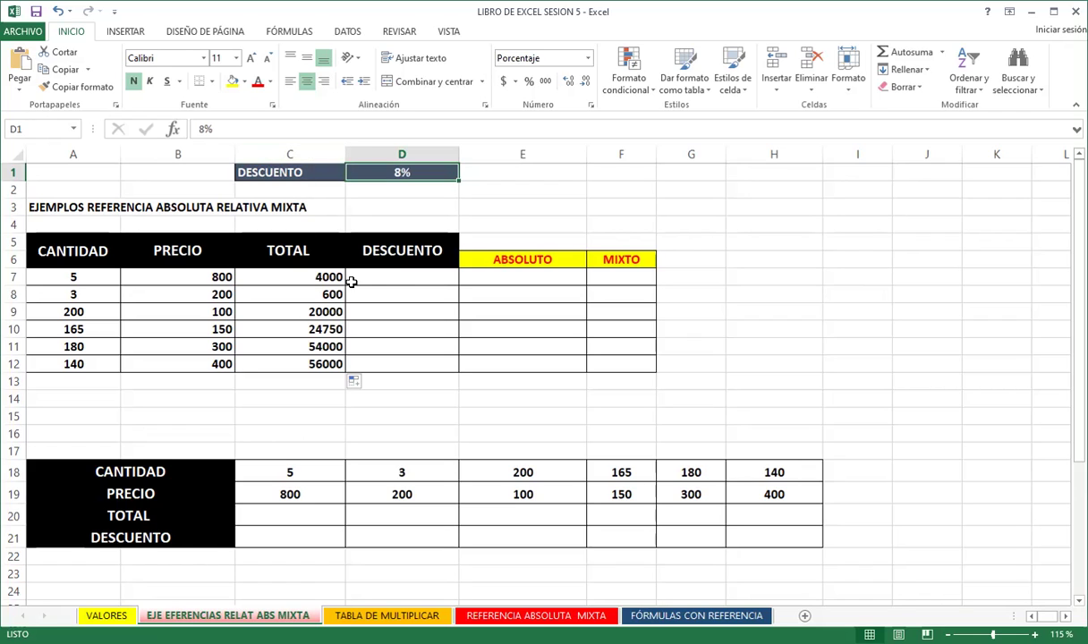
left_click(394, 279)
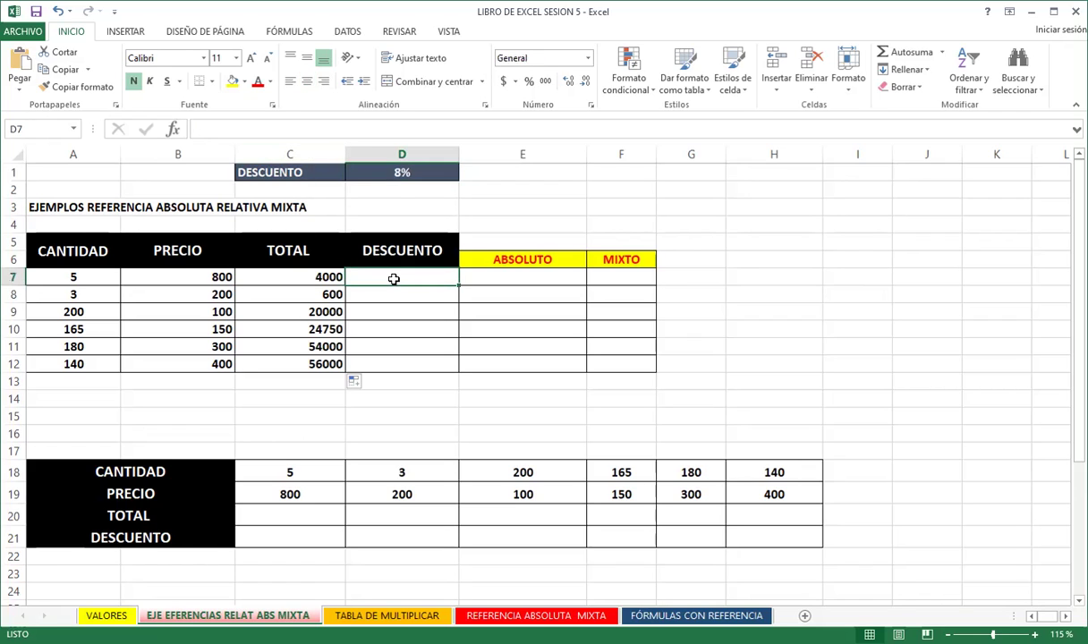
type("=")
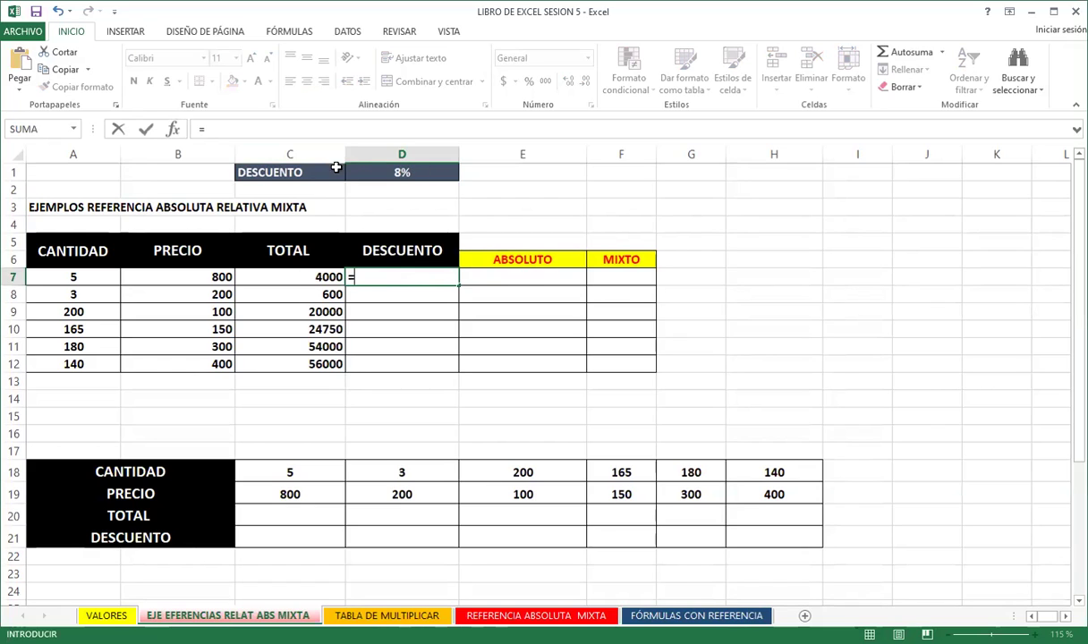
Complete D7's formula as =C7*D1 by clicking C7 and D1, giving a discount of 320
left_click(280, 280)
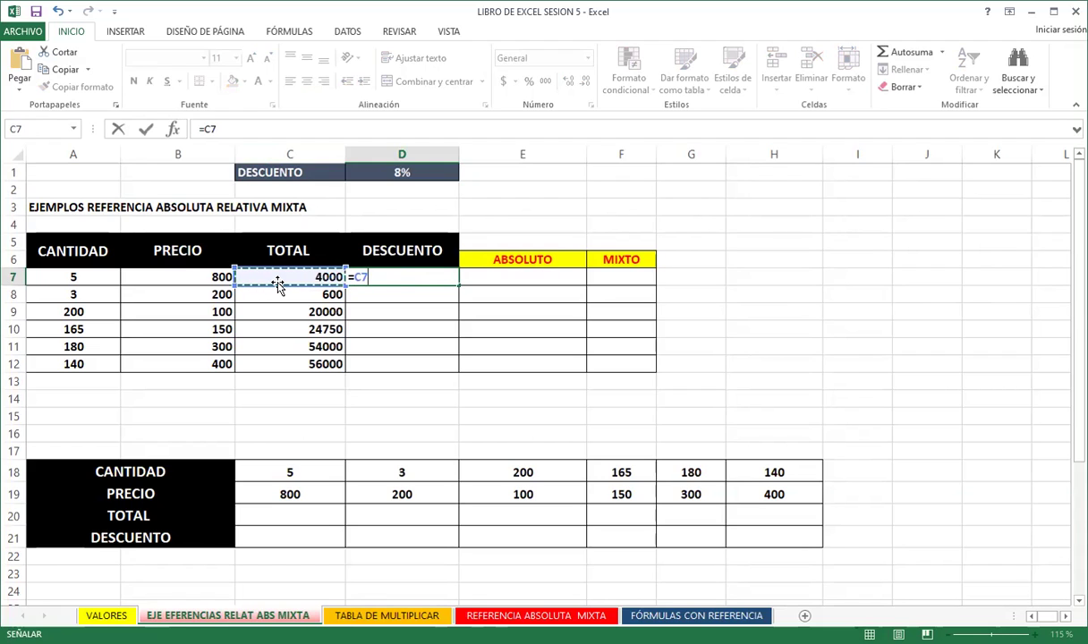
type("*")
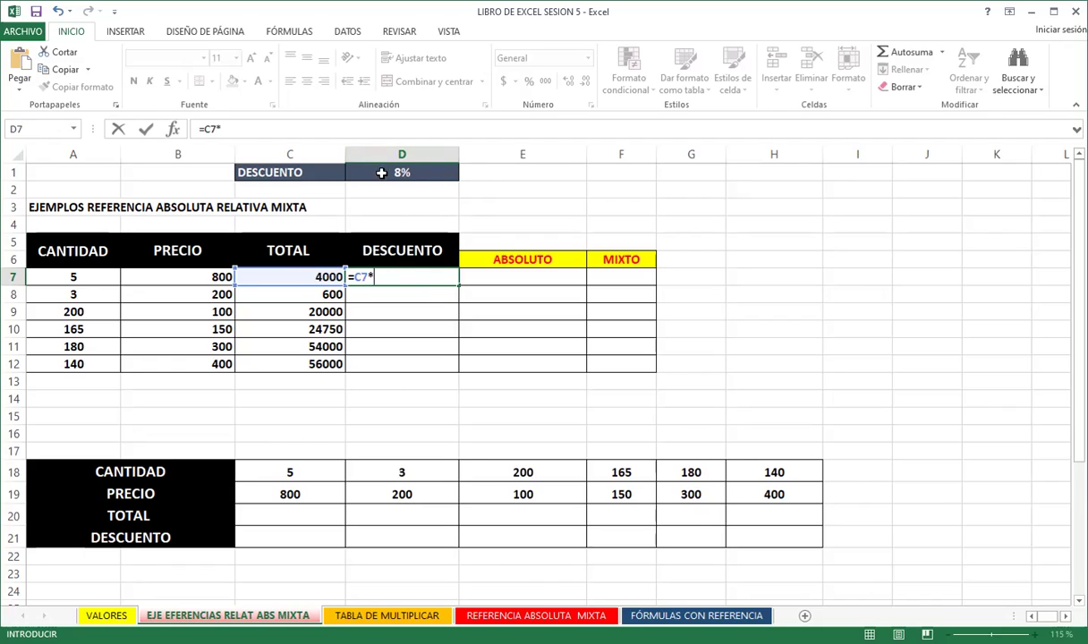
left_click(434, 172)
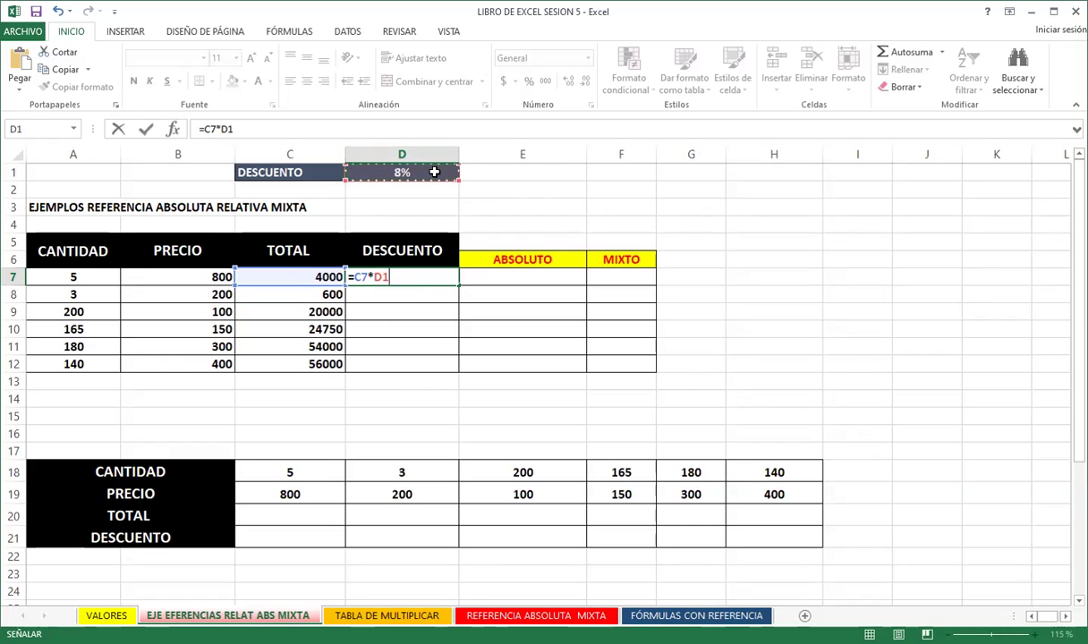
key("Return")
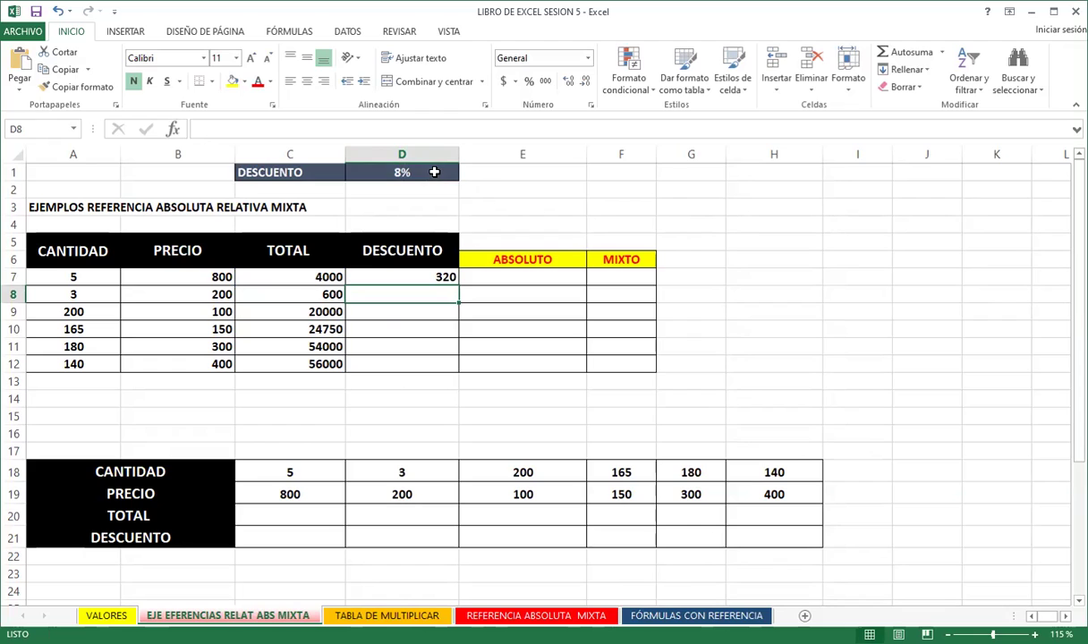
Fill D7's formula down to D12, which yields 0s and a #¡VALOR! error in D11
left_click(402, 279)
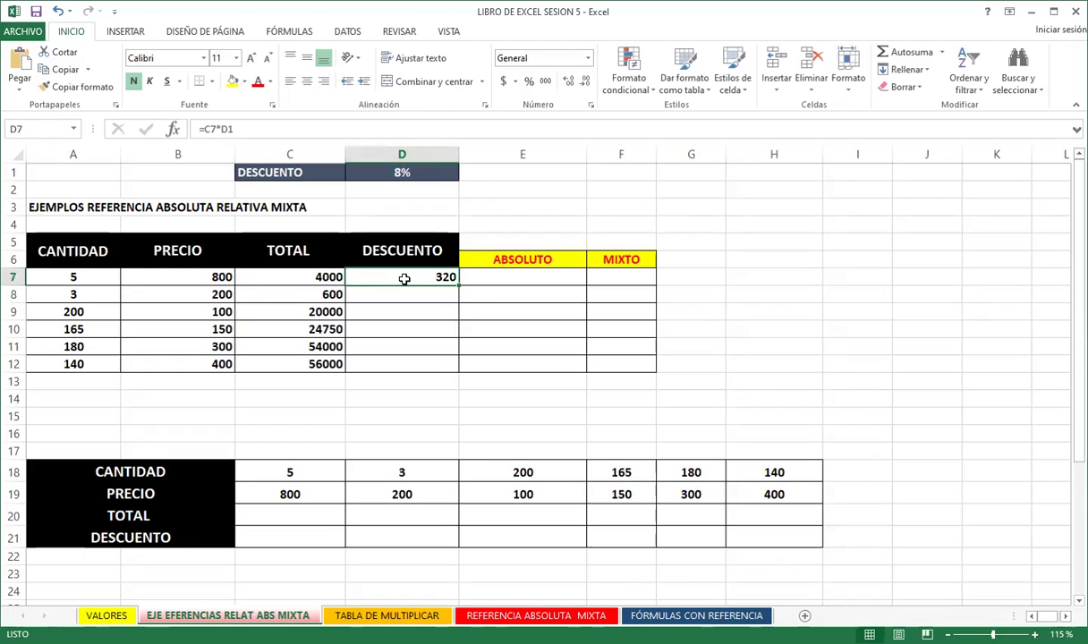
left_click_drag(458, 288, 444, 365)
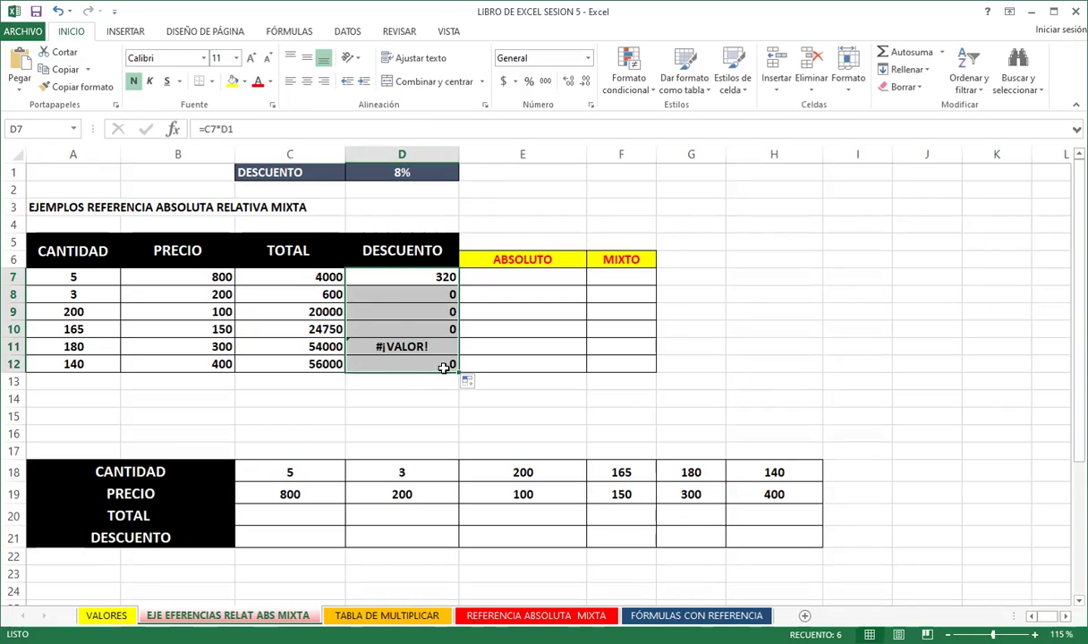
left_click(403, 276)
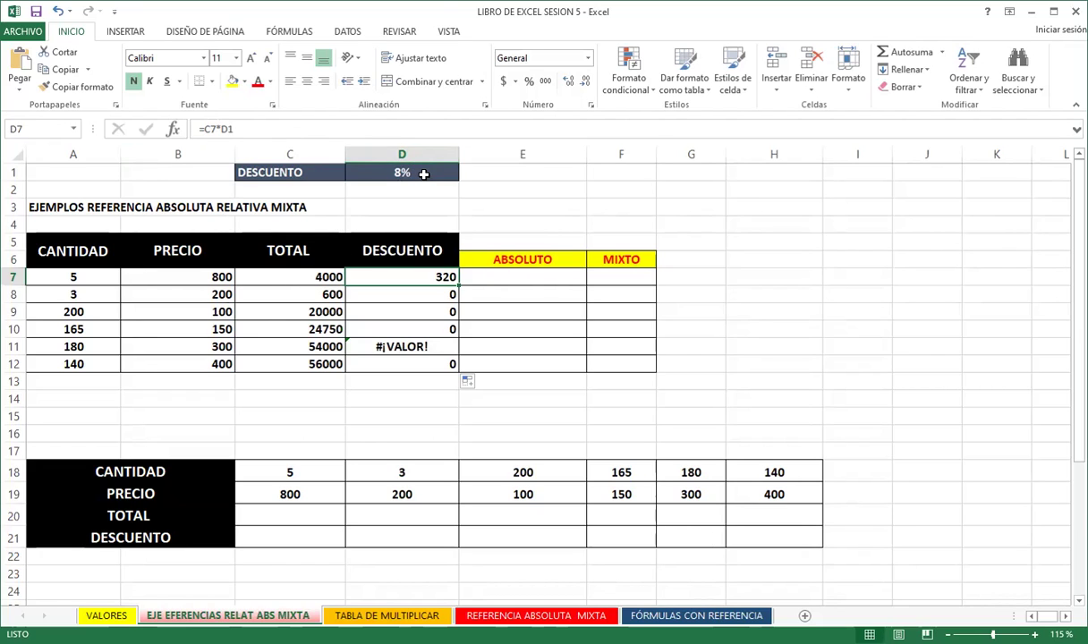
key("Down")
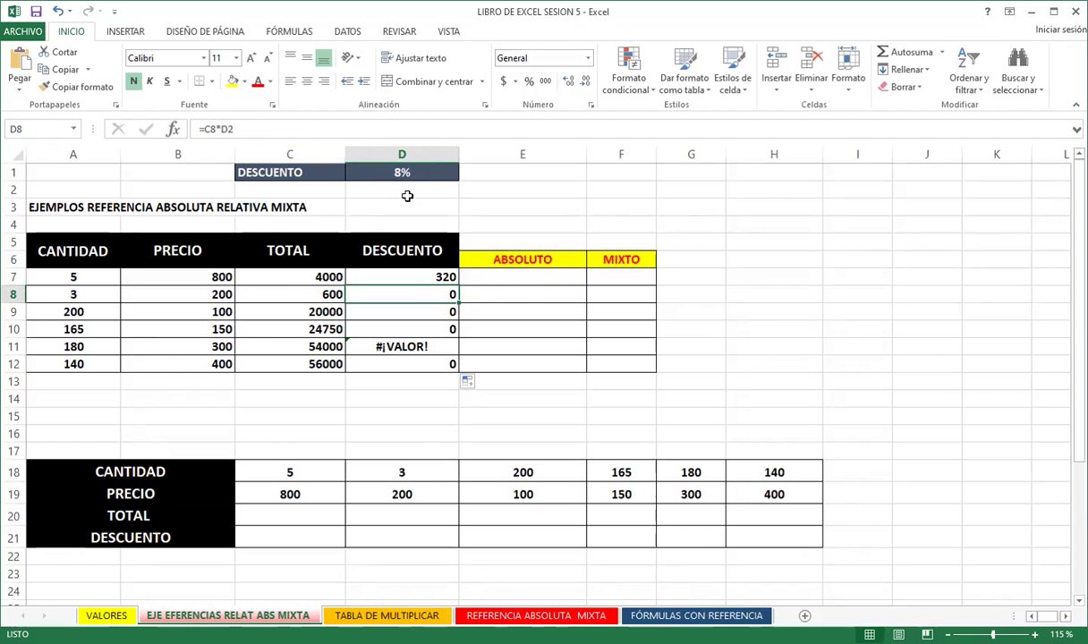
key("Down")
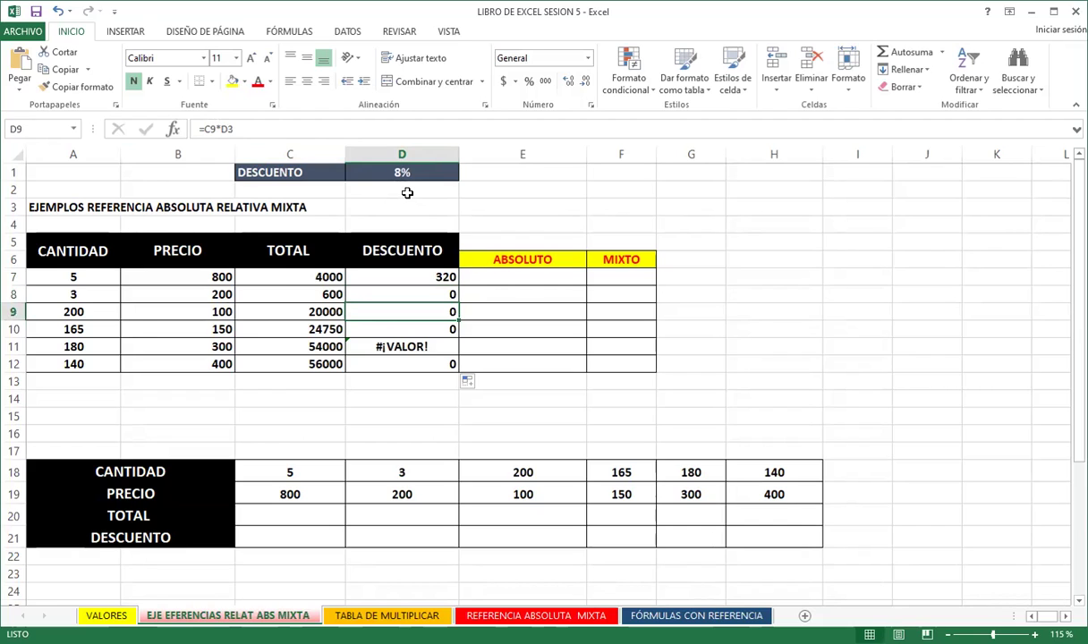
key("Down")
key("Down")
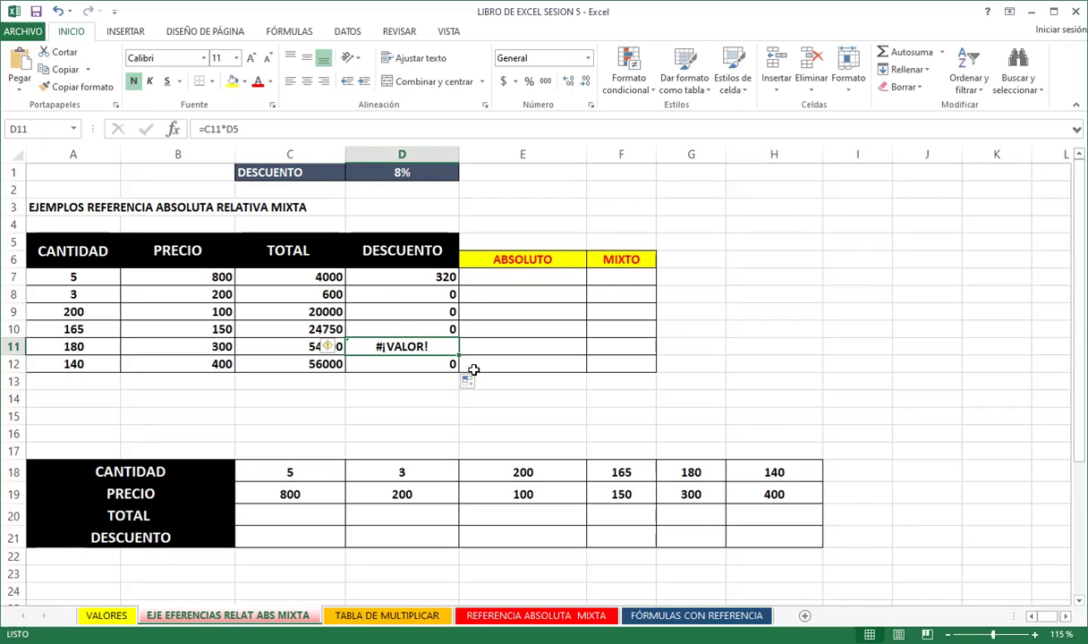
key("Down")
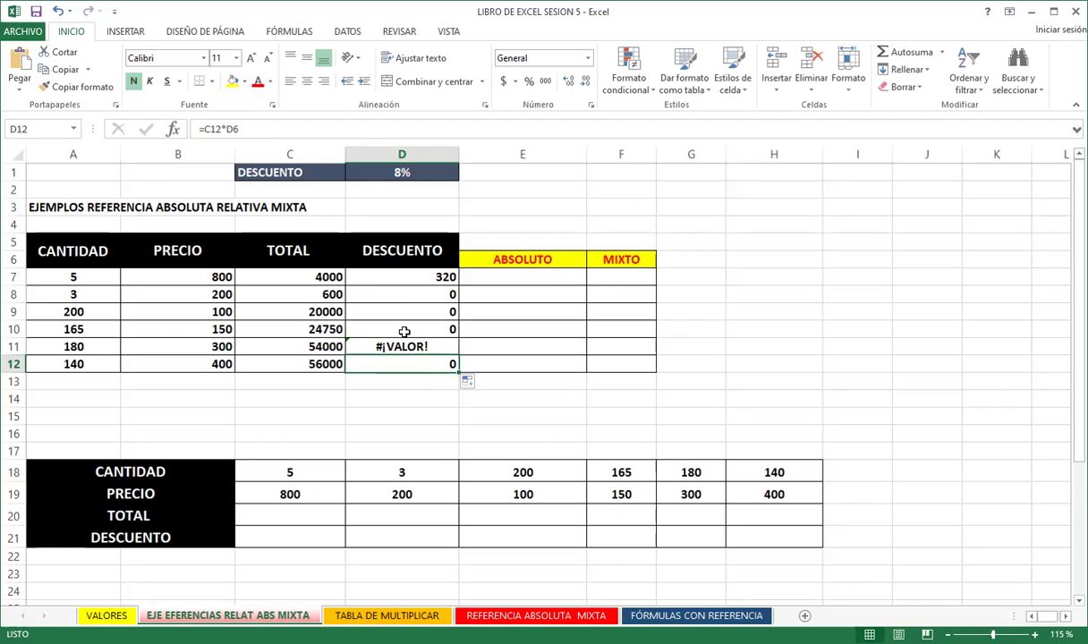
left_click(385, 275)
left_click(430, 172)
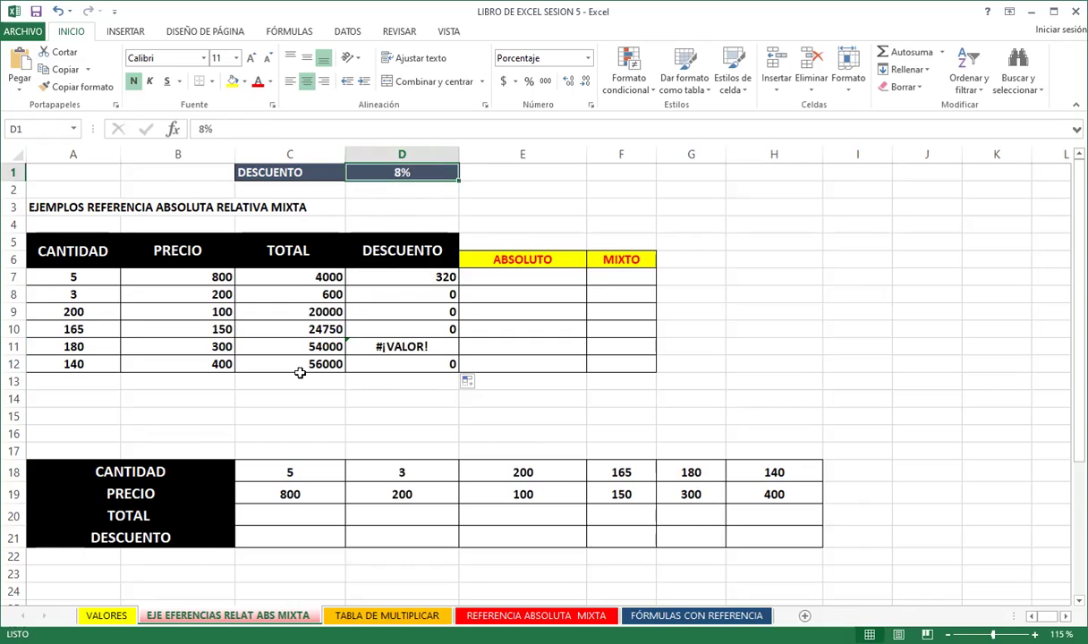
Clear the faulty results in D8:D12 and re-enter =C7*D1 in D7
left_click(402, 299)
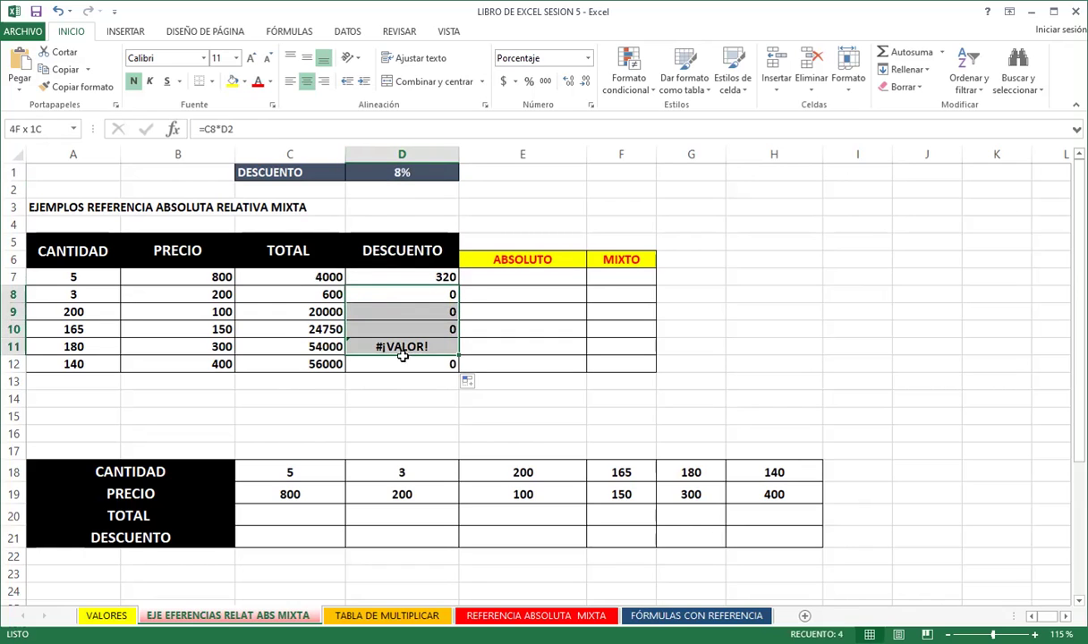
left_click_drag(402, 299, 402, 381)
key("Delete")
left_click(394, 277)
type("=C7*D1")
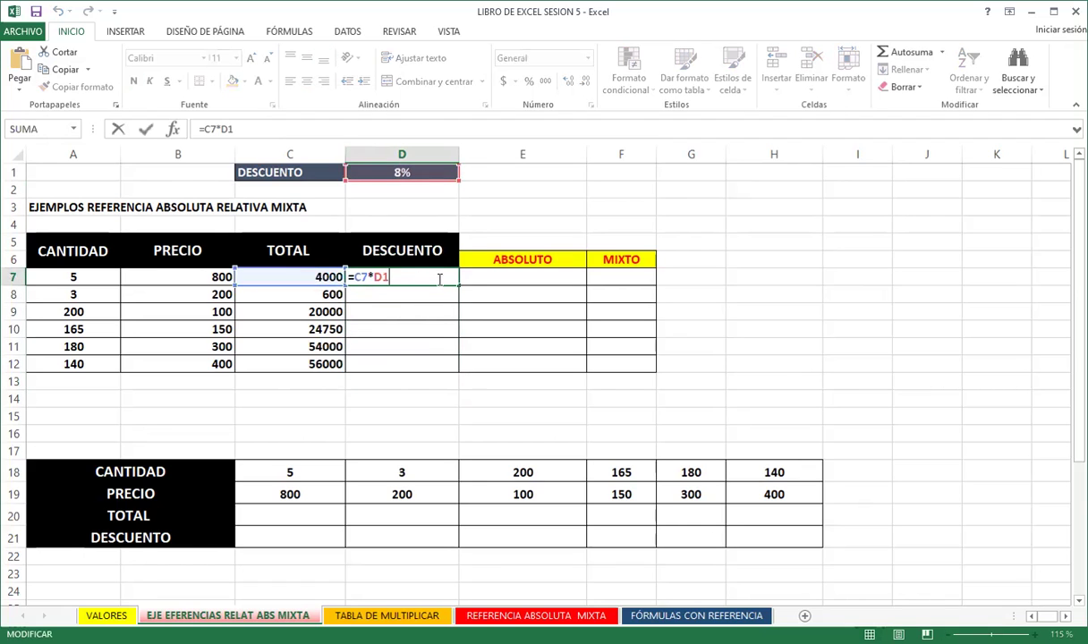
key("Return")
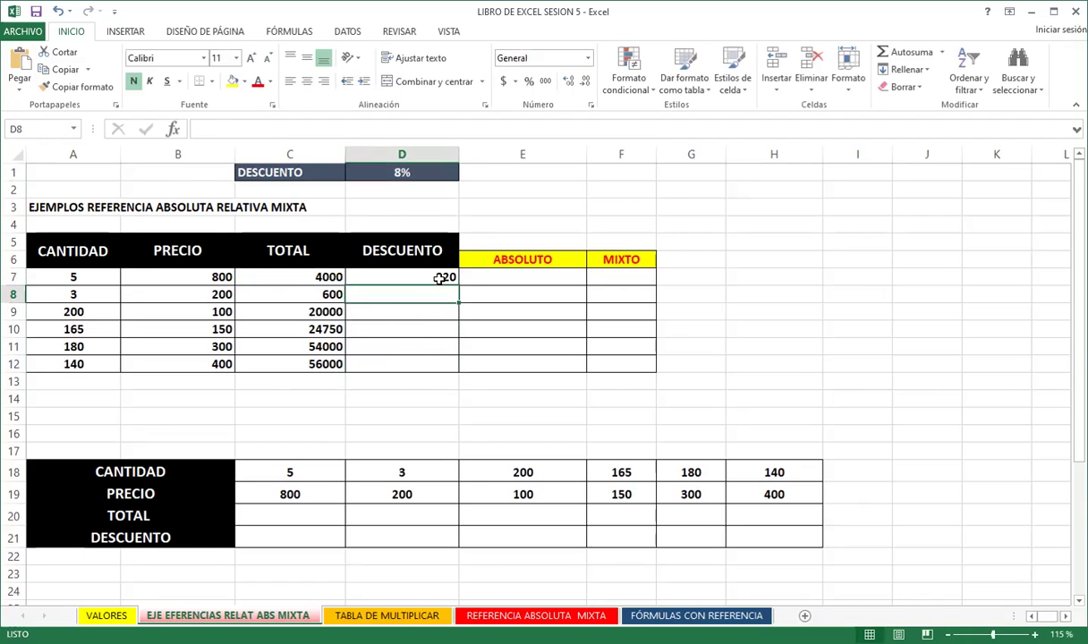
Reopen D7's =C7*D1 formula in edit mode
left_click(440, 277)
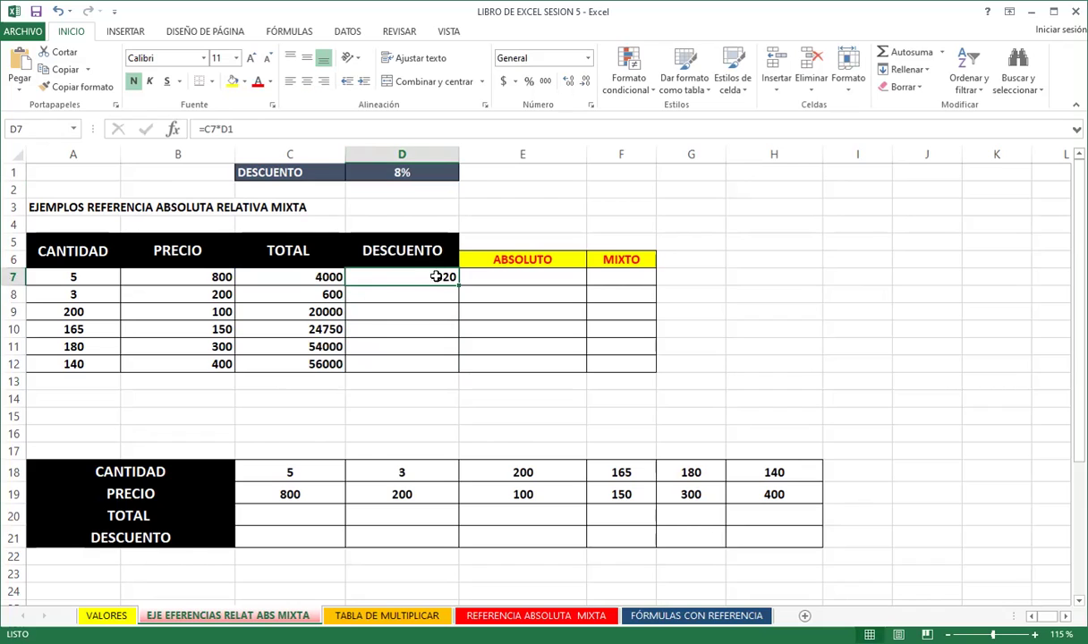
left_click(248, 128)
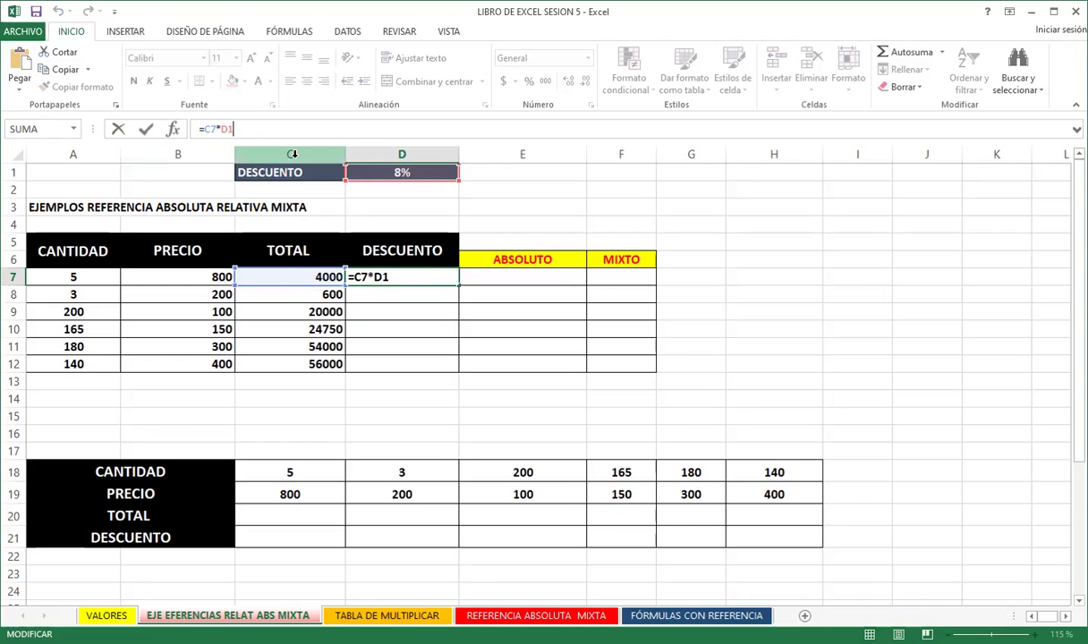
key("Return")
left_click(411, 276)
double_click(407, 276)
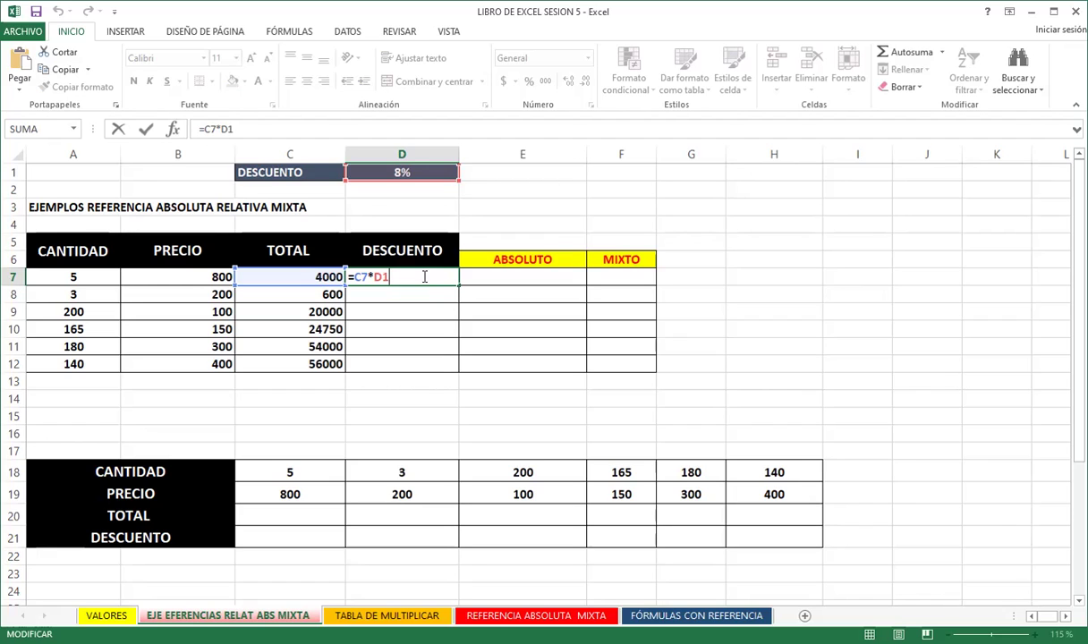
Cycle the D1 reference with F4 until D7 reads =C7*$D$1, still showing 320
key("F4")
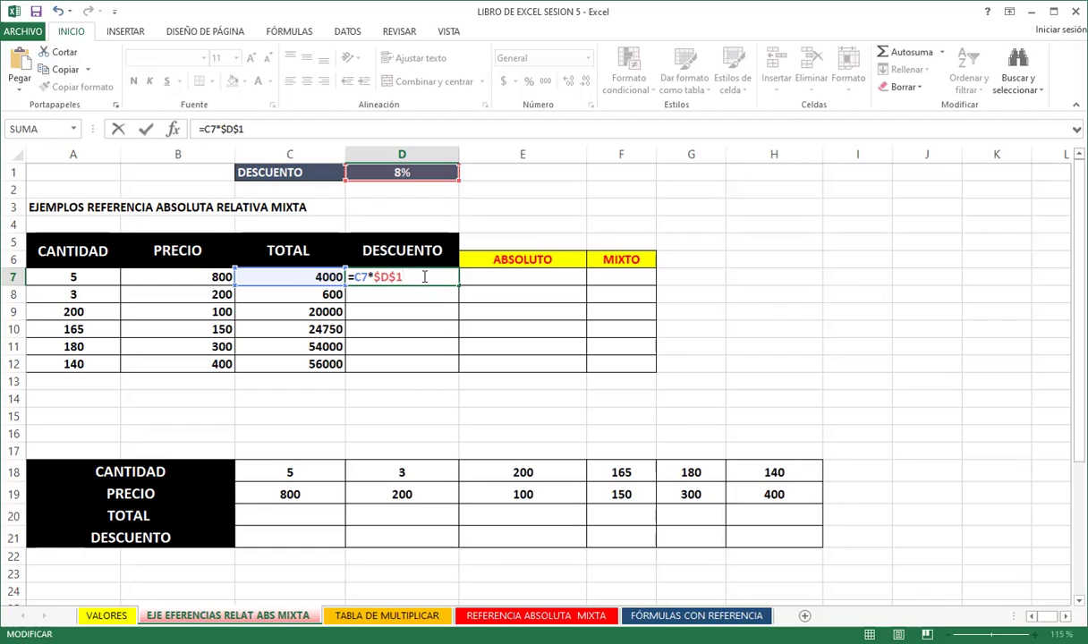
key("F4")
key("F4")
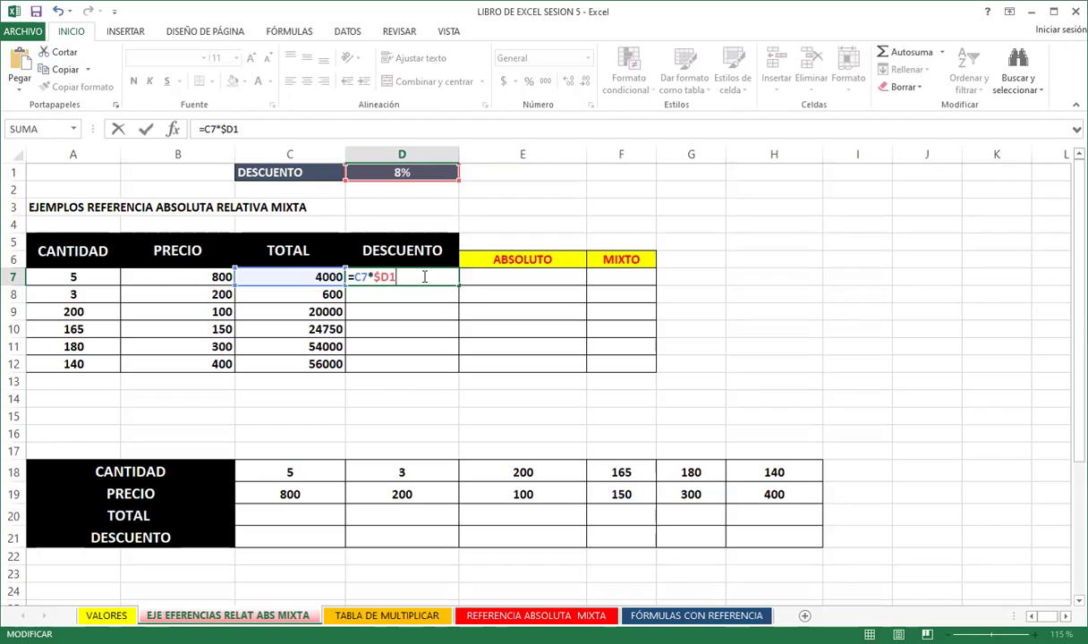
key("F4")
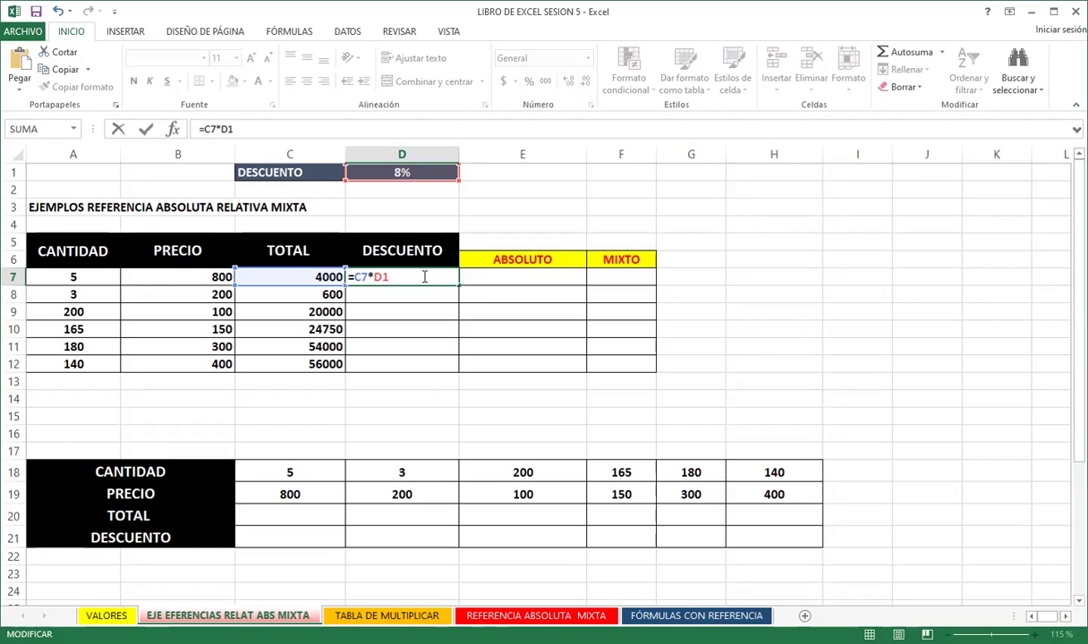
key("F4")
key("Return")
left_click(424, 276)
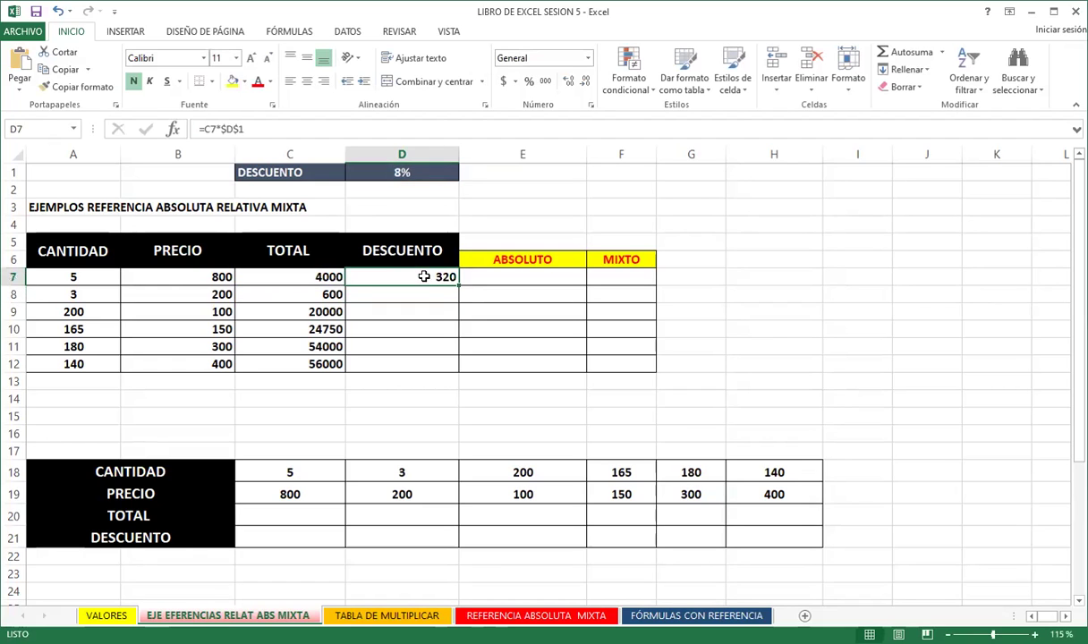
left_click_drag(457, 285, 457, 369)
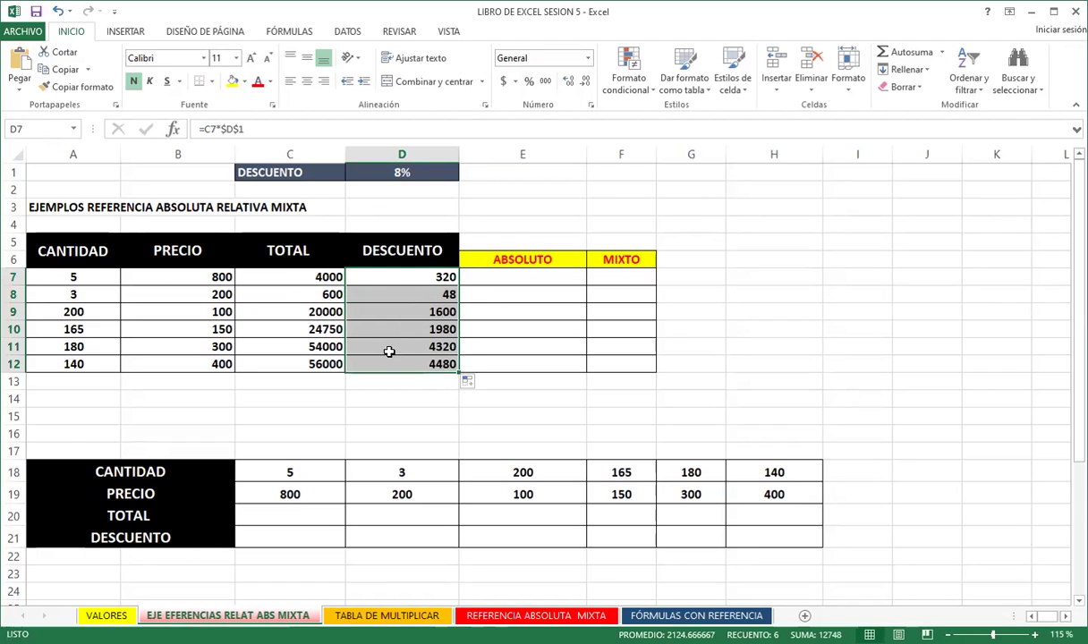
left_click(400, 279)
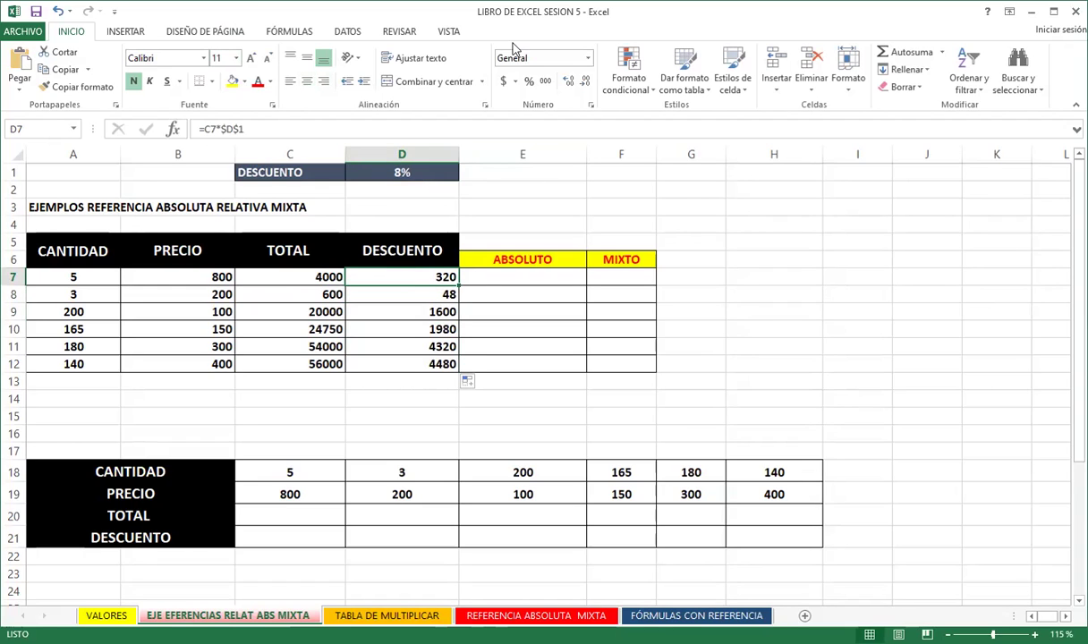
left_click(405, 278)
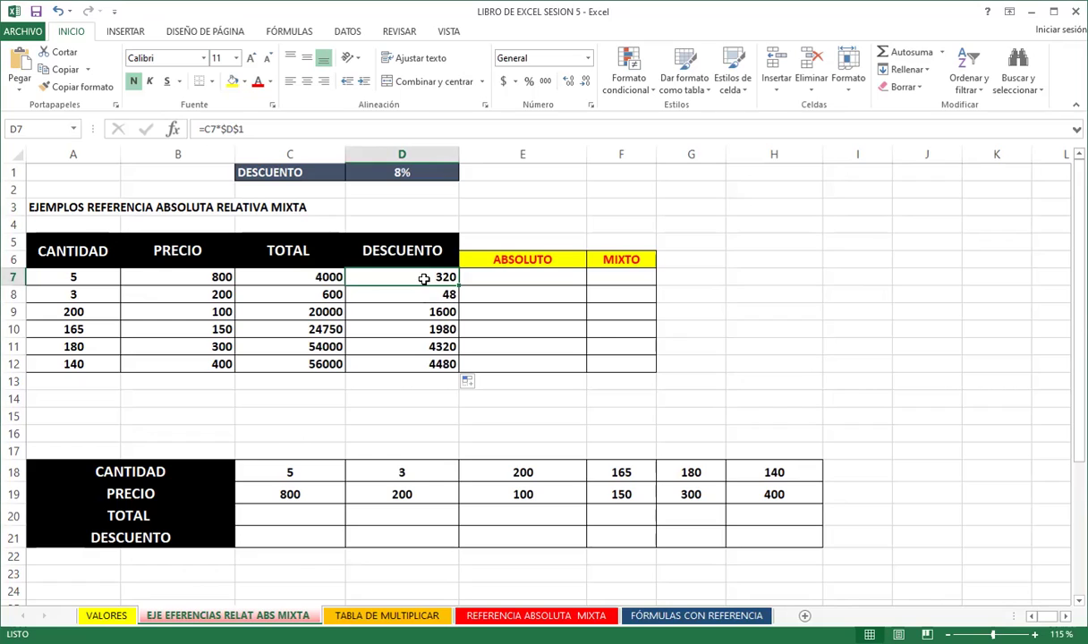
key("Down")
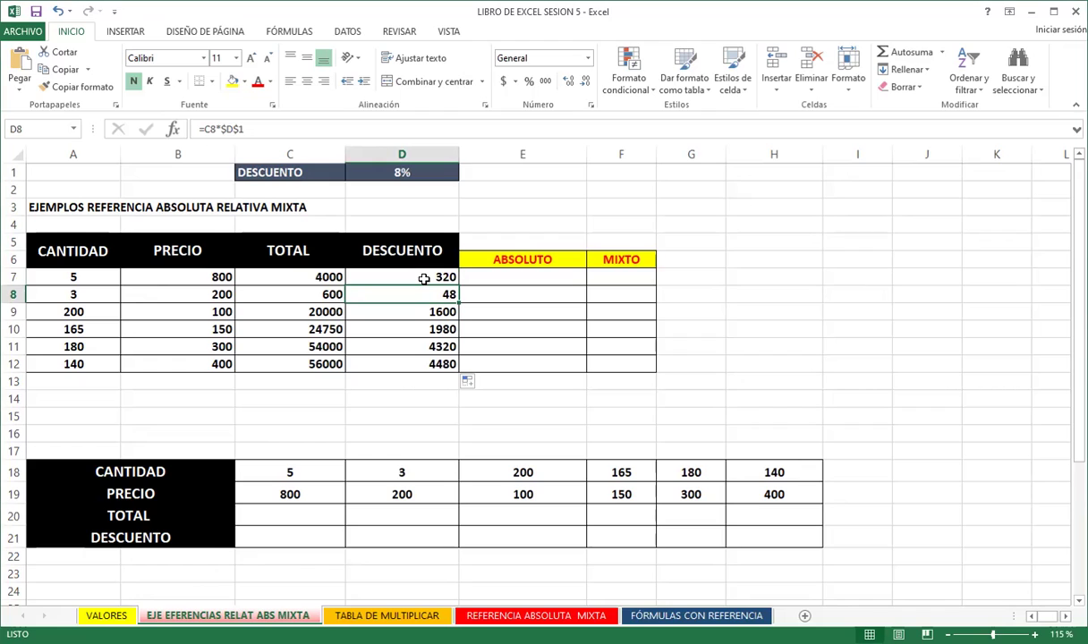
key("Down")
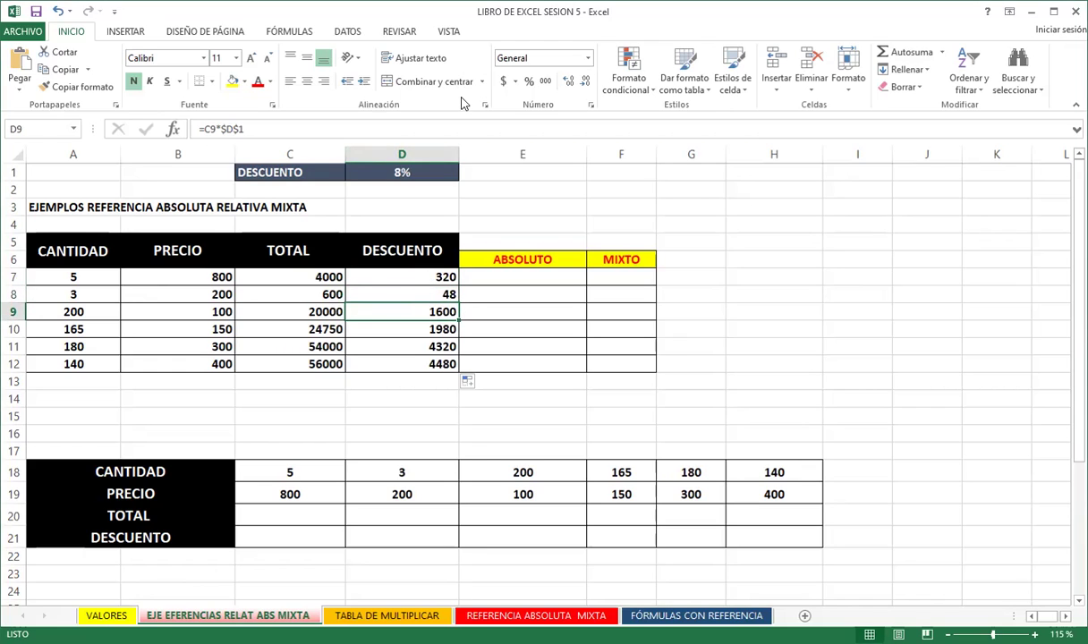
key("Down")
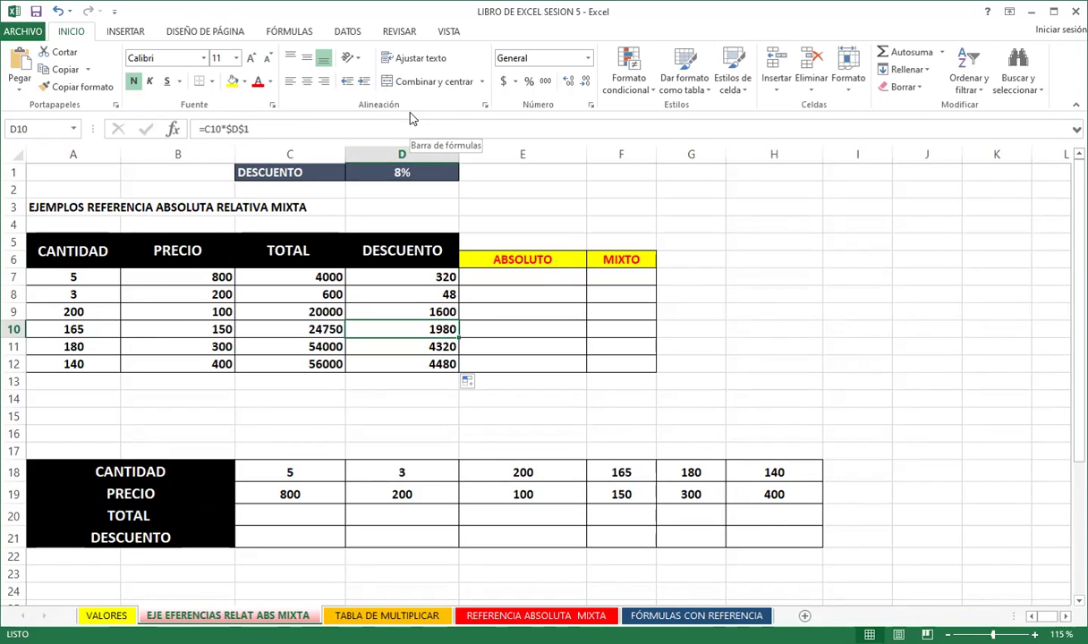
key("Down")
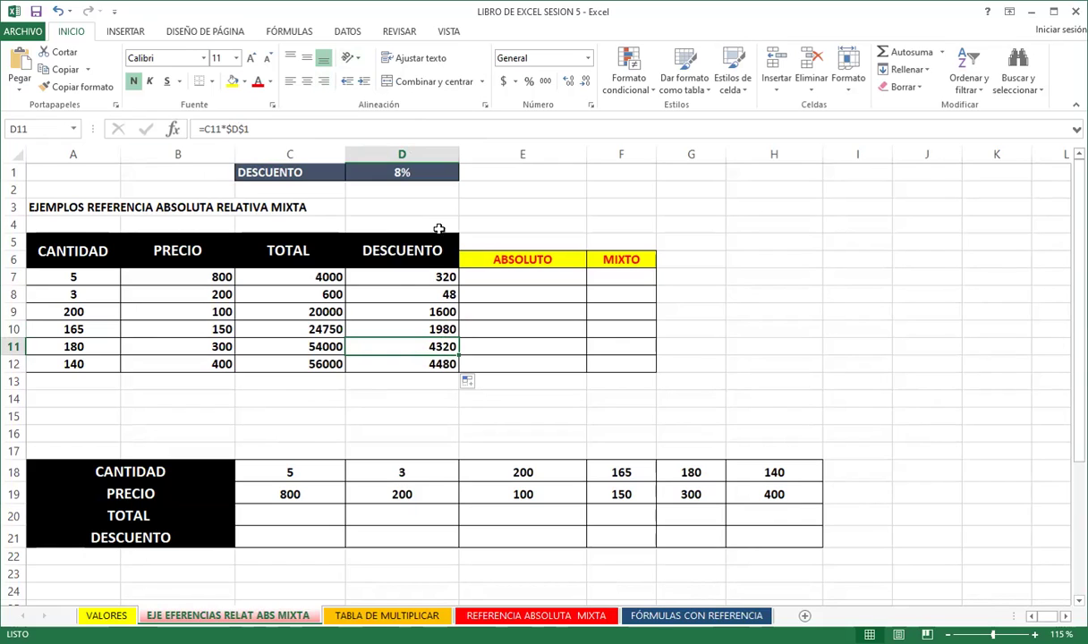
left_click(399, 292)
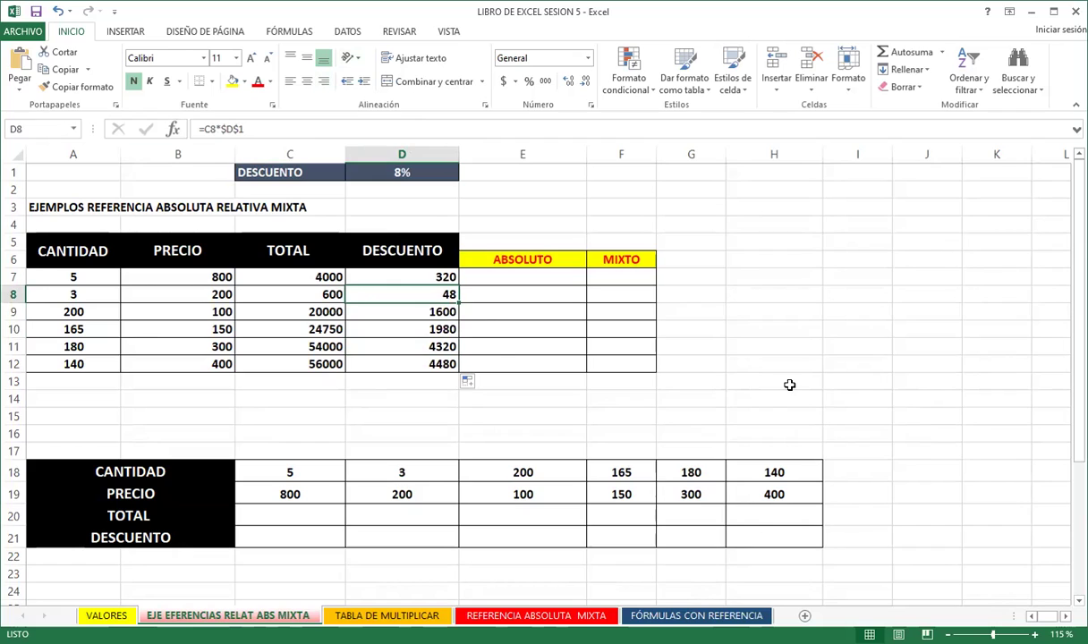
left_click(741, 170)
left_click_drag(681, 190, 688, 362)
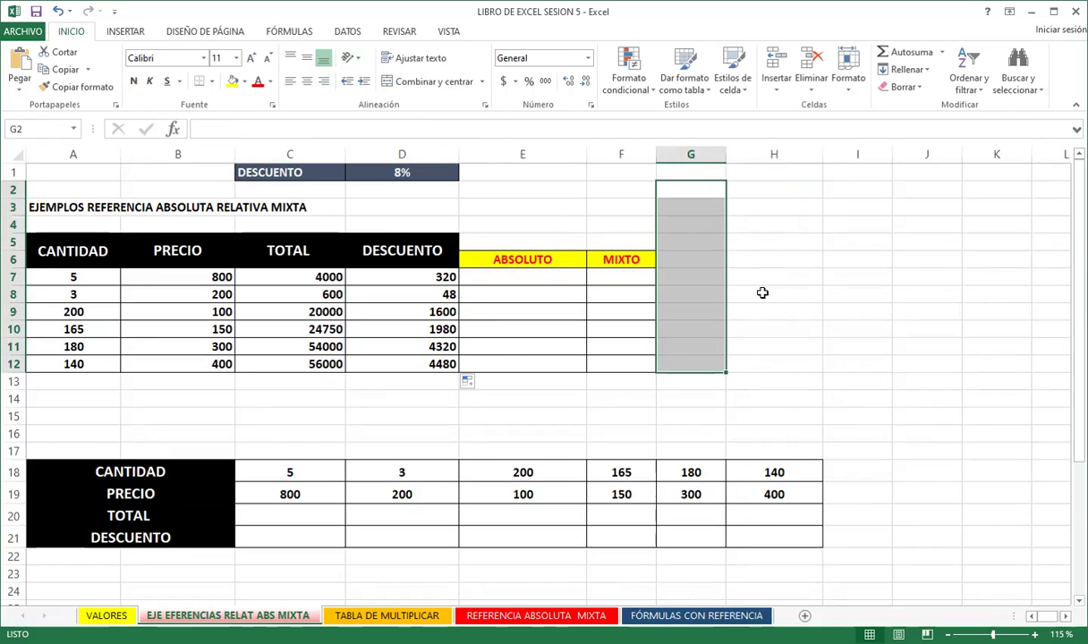
left_click(763, 293)
left_click(401, 277)
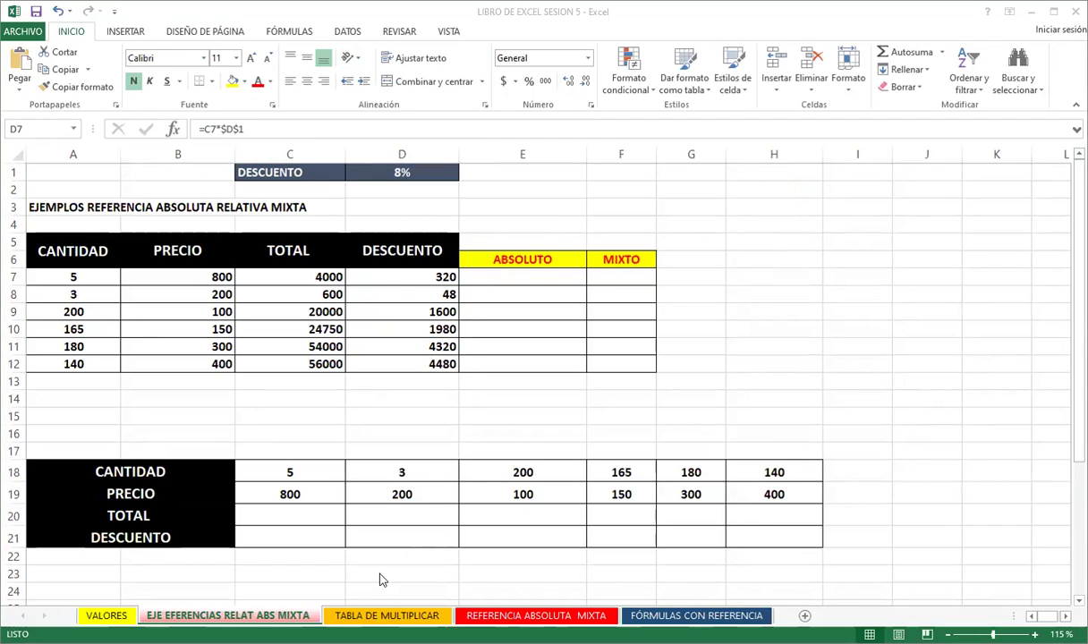
left_click(385, 280)
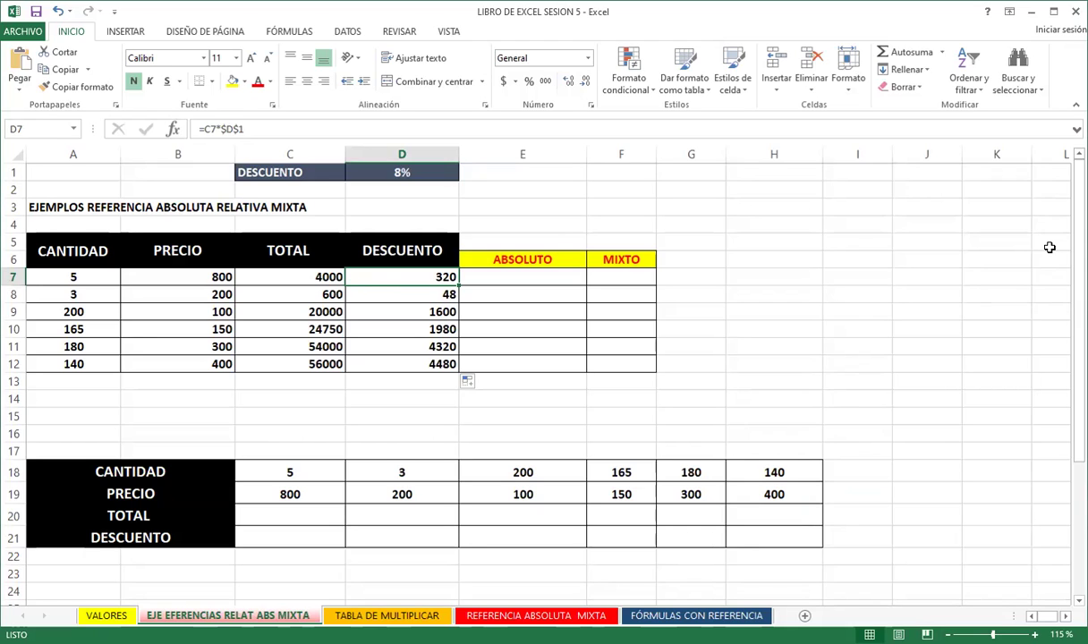
Build =C7*$D$1 in E7 under ABSOLUTO from C7 and D1, showing 320
left_click(528, 273)
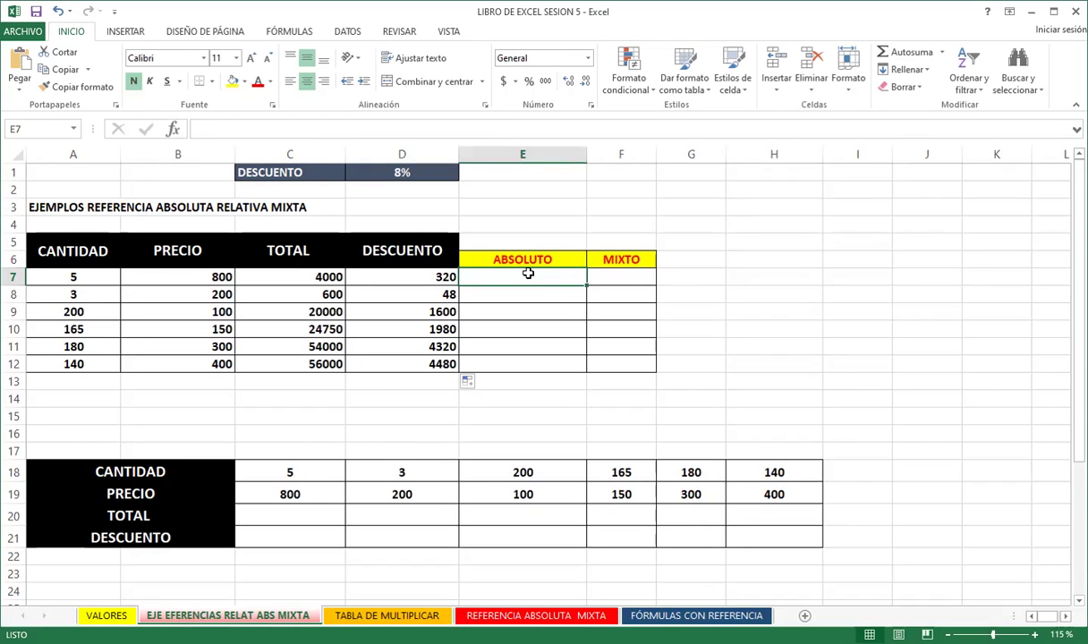
type("=")
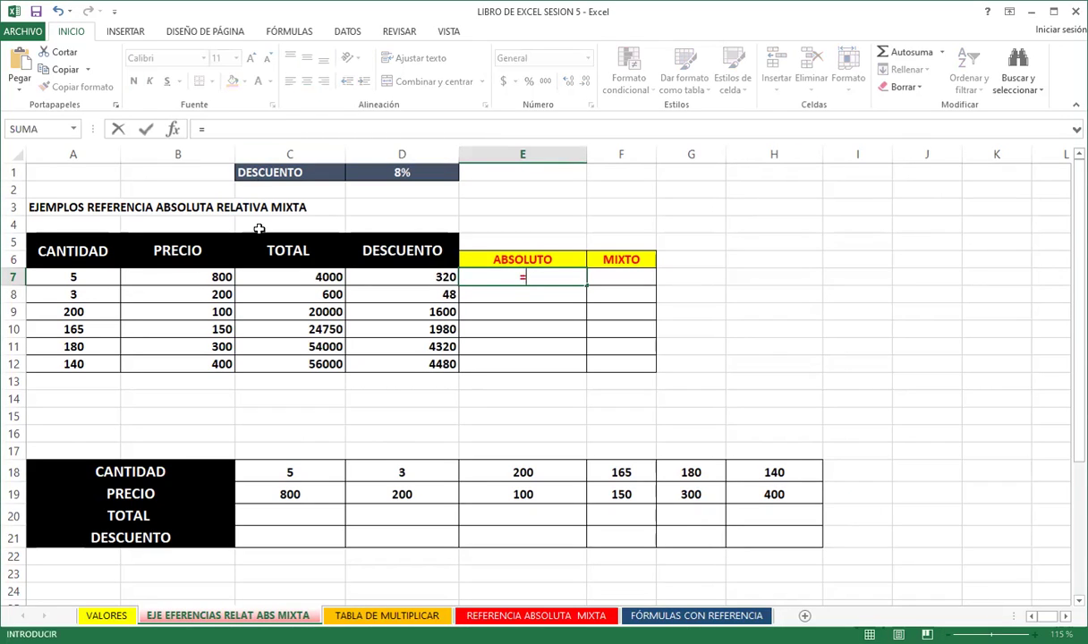
left_click(303, 281)
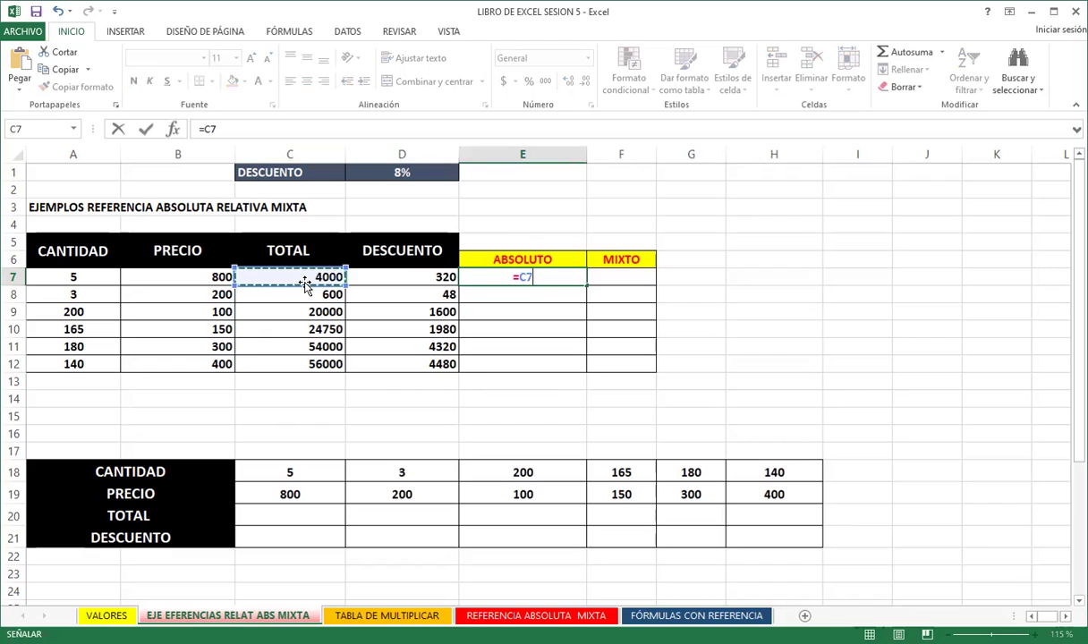
type("*")
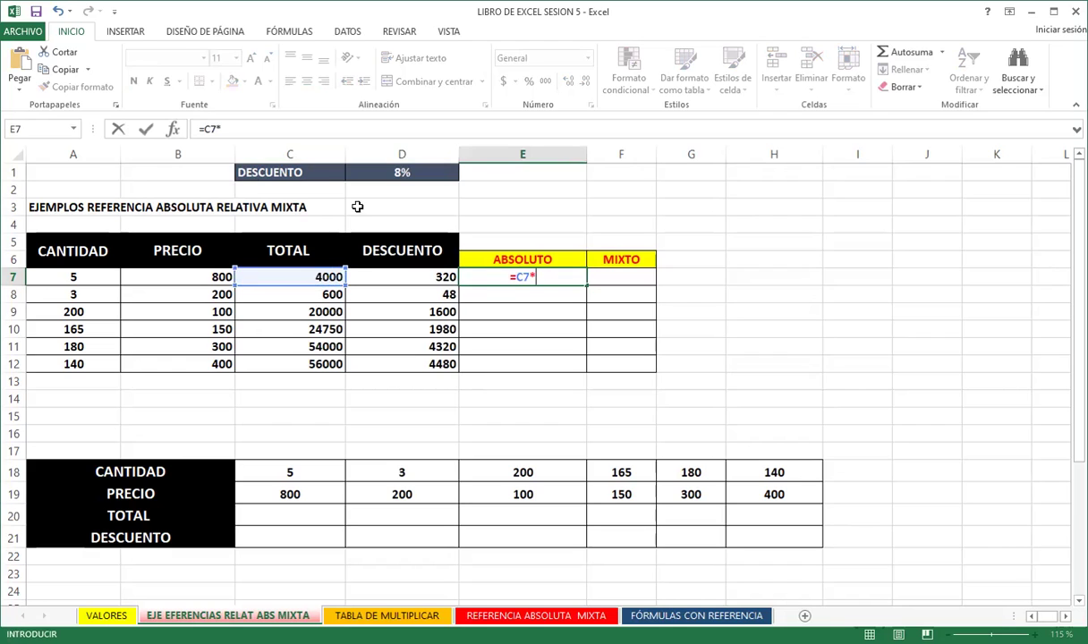
left_click(389, 175)
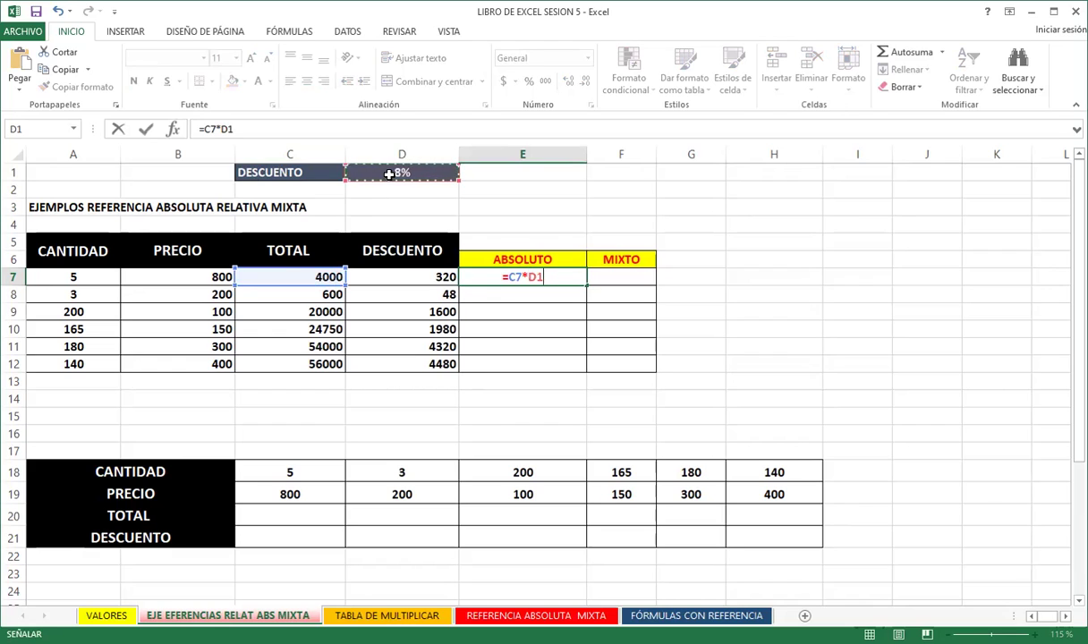
key("F4")
key("Return")
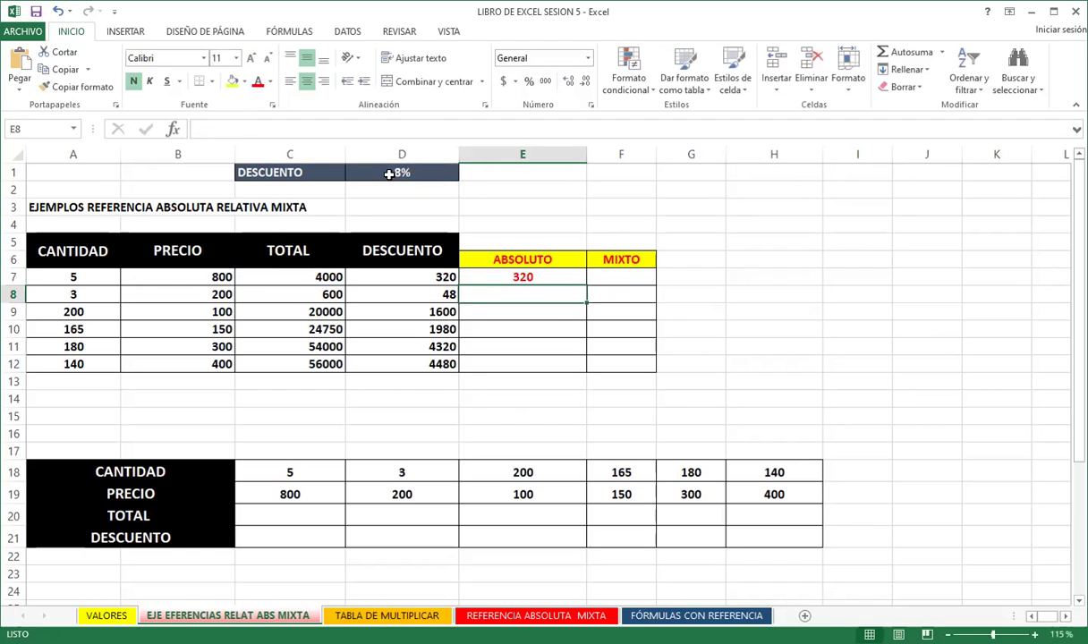
Drag E7's fill handle toward E12, though E8:E12 stay empty
left_click(552, 278)
left_click_drag(584, 286, 586, 286)
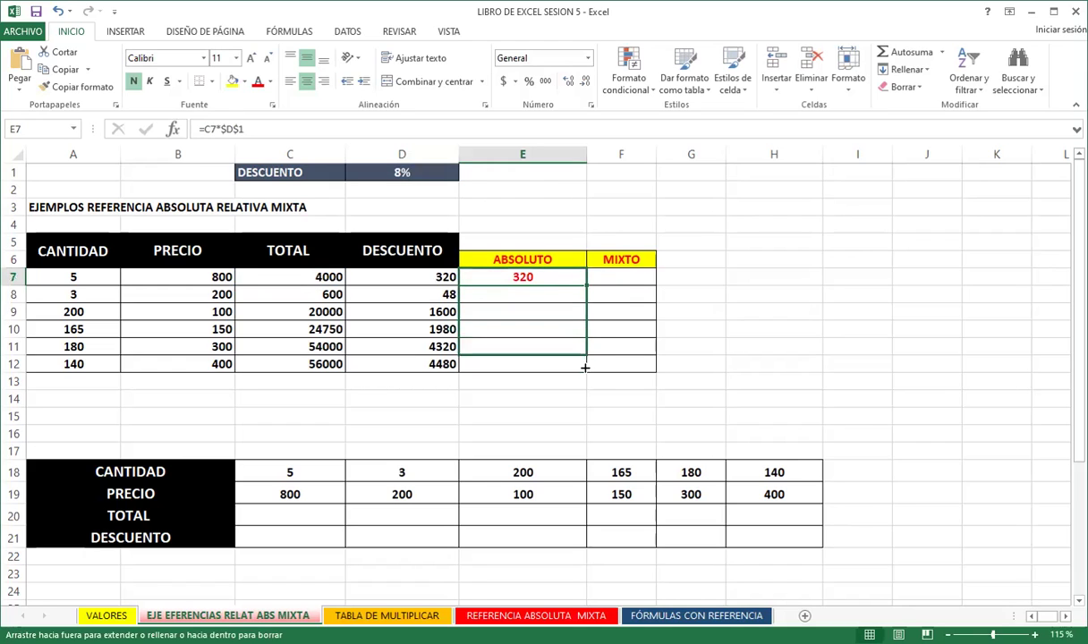
left_click_drag(586, 285, 584, 369)
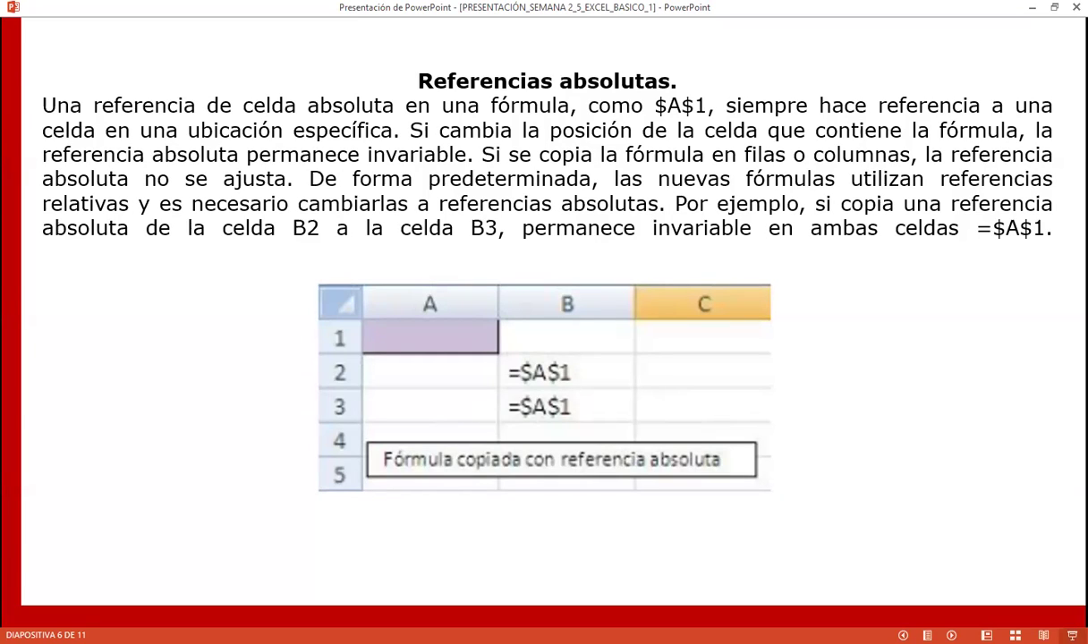
Advance the presentation to slide 7 of 11, Referencia Mixta
key("Right")
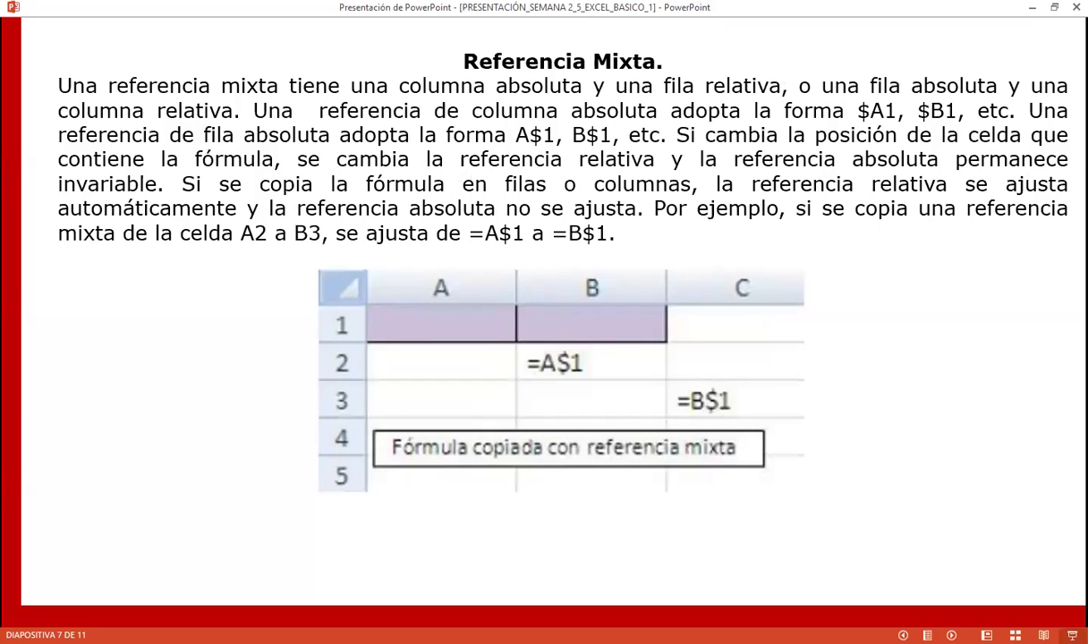
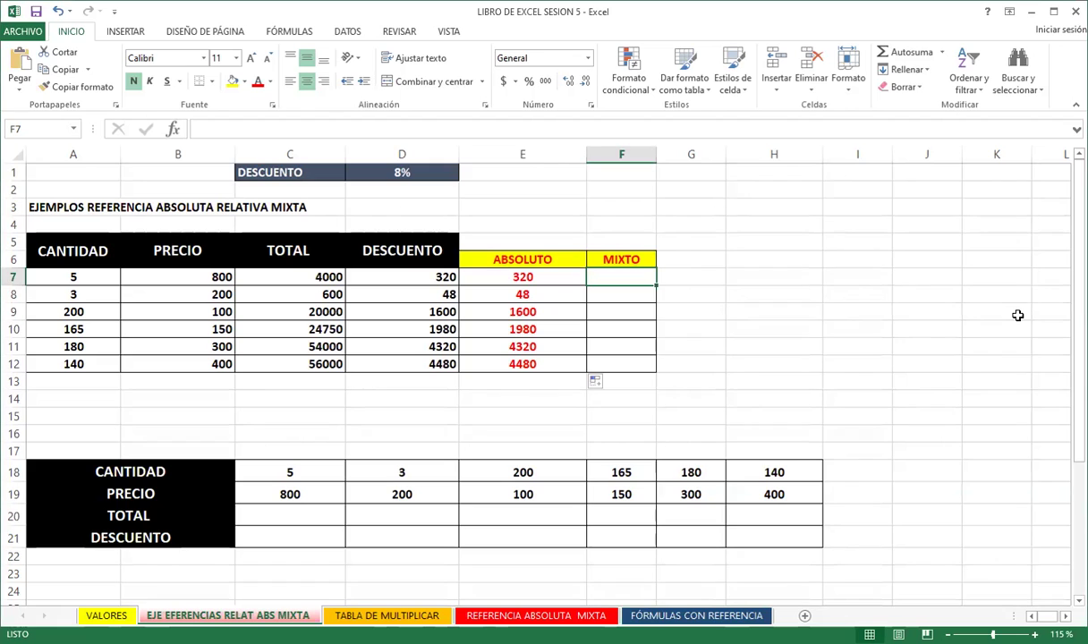
Enter =C7*D$1 in F7 and fill it down to F12, giving 320, 48, 1600, 1980, 4320, 4480
type("=")
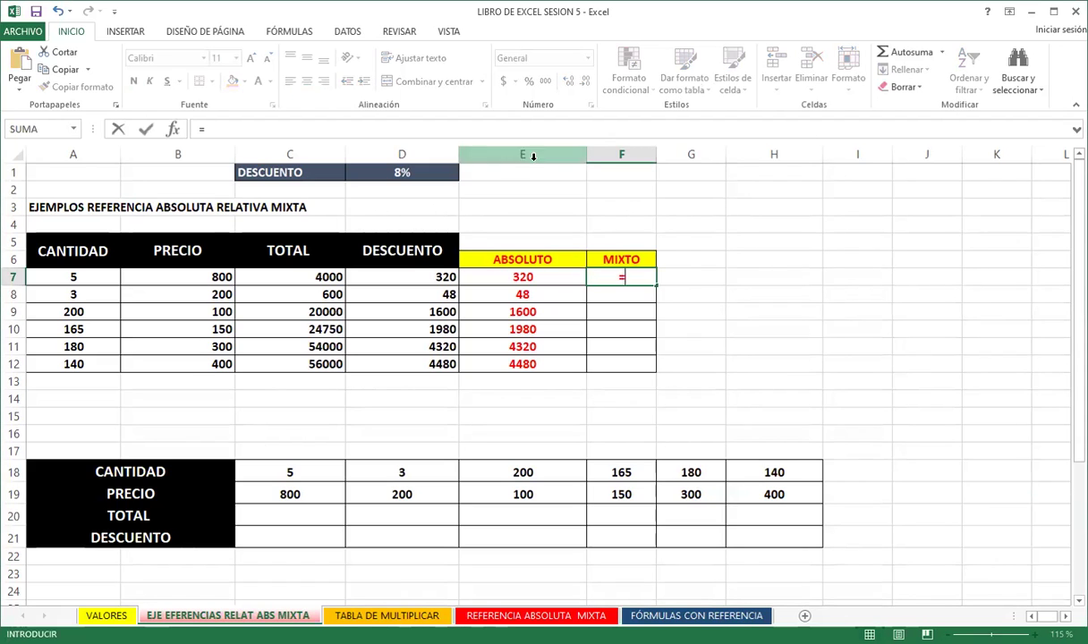
left_click(296, 277)
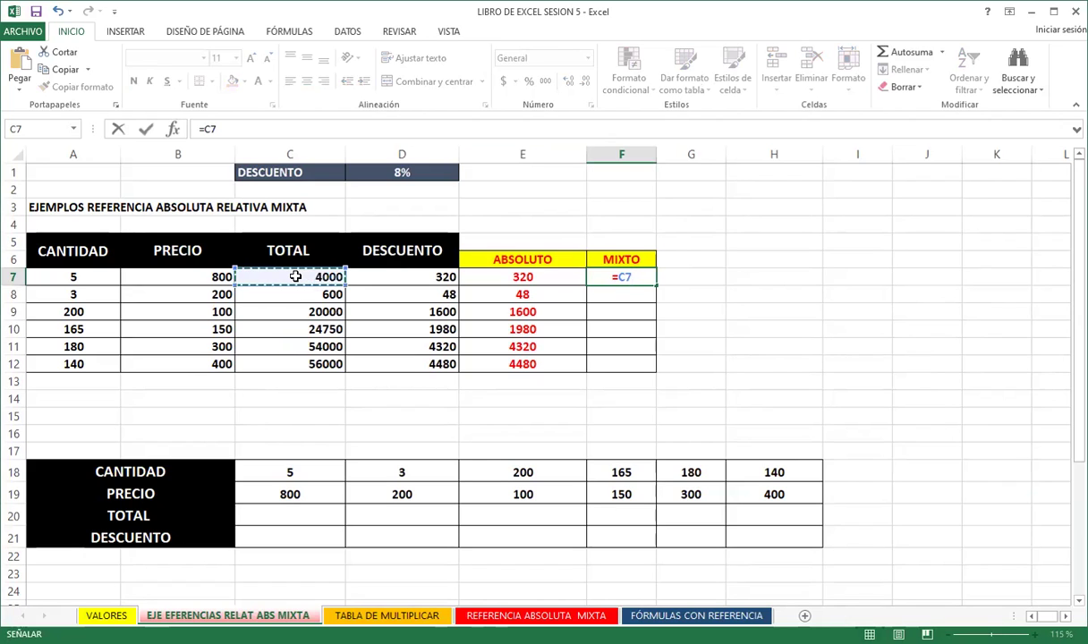
type("*")
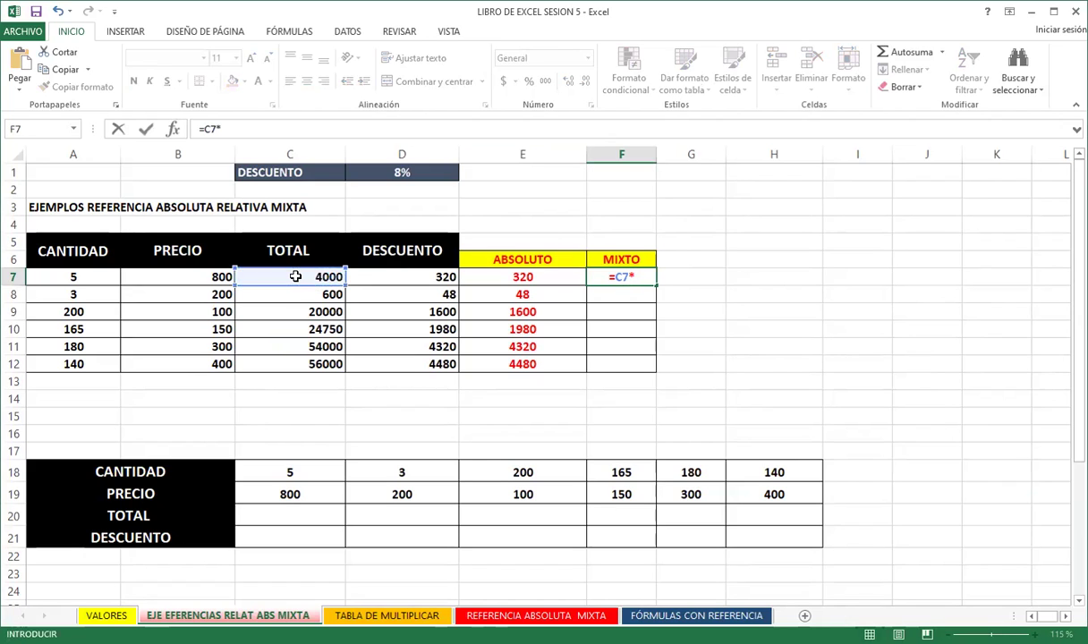
left_click(426, 175)
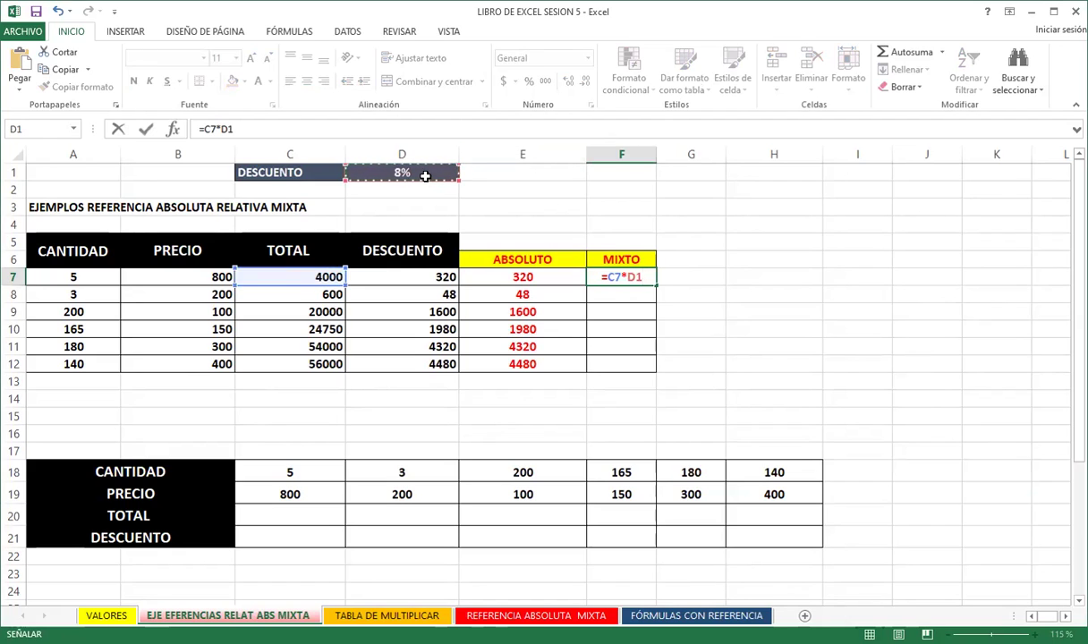
key("F4")
key("F4")
key("Return")
left_click(626, 278)
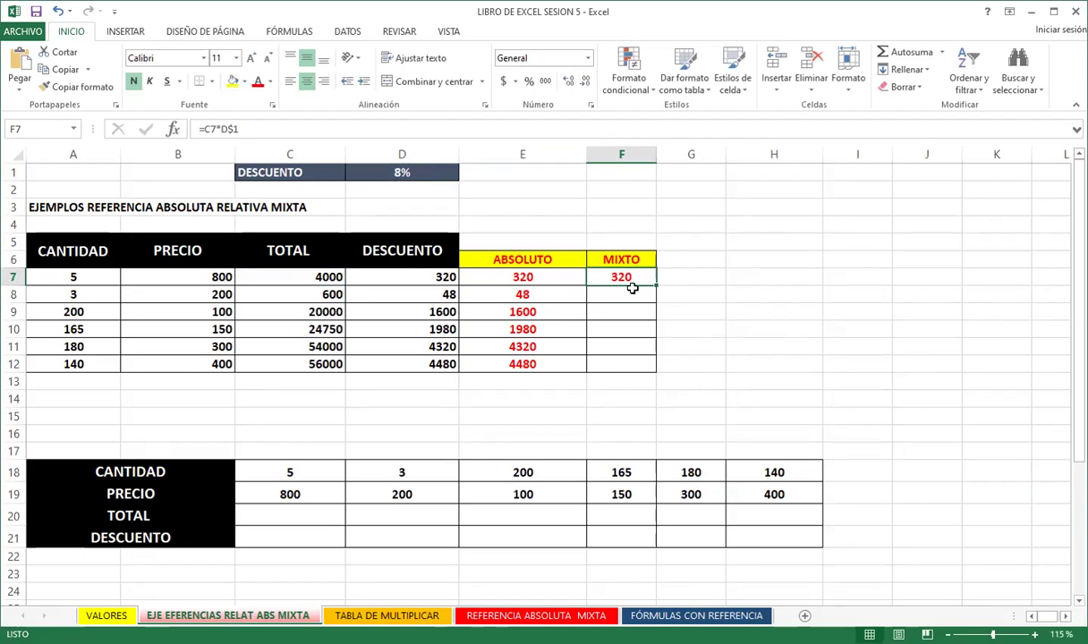
left_click_drag(656, 285, 647, 373)
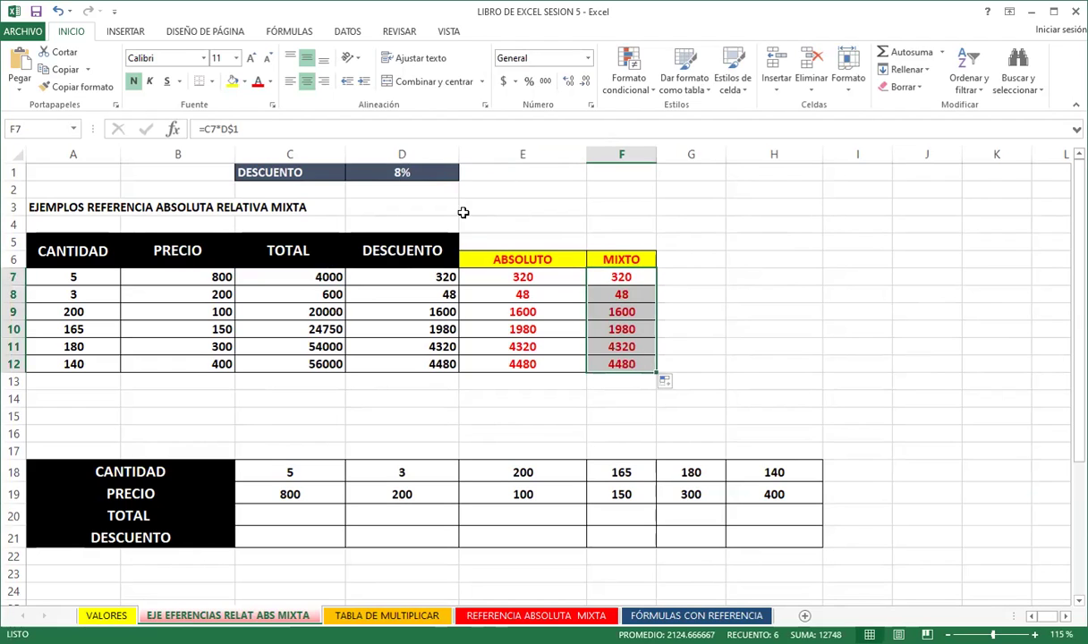
left_click(428, 174)
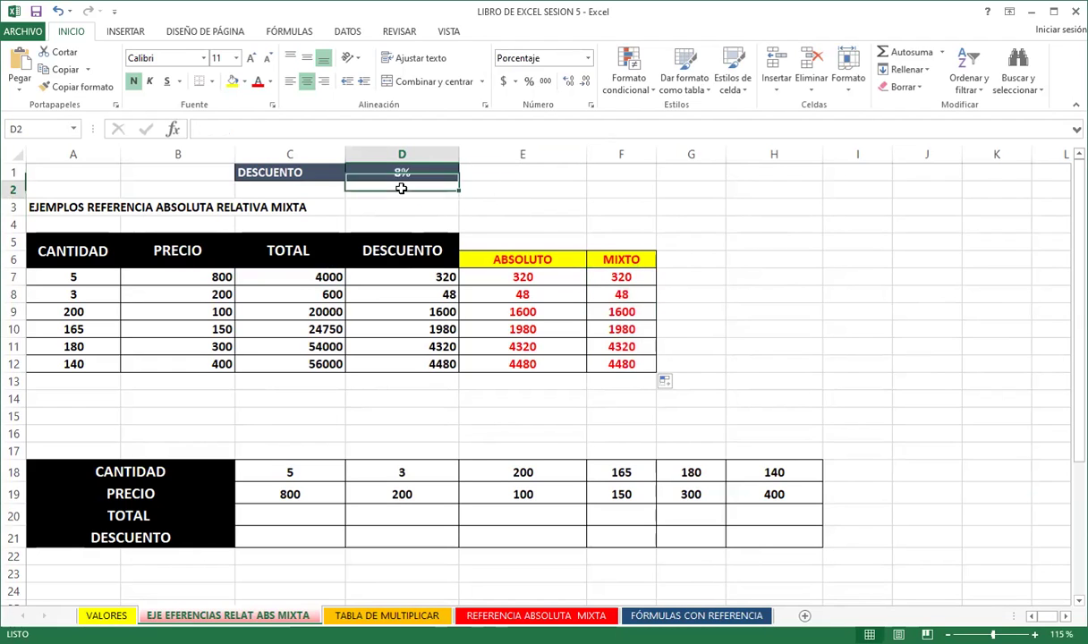
left_click(376, 277)
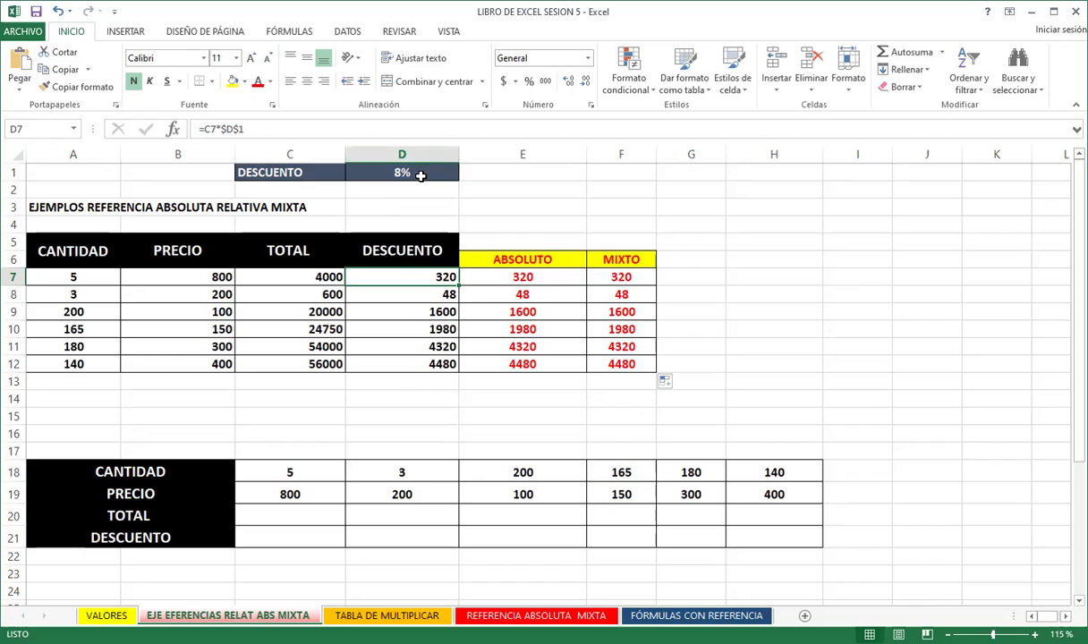
left_click(393, 200)
left_click(389, 196)
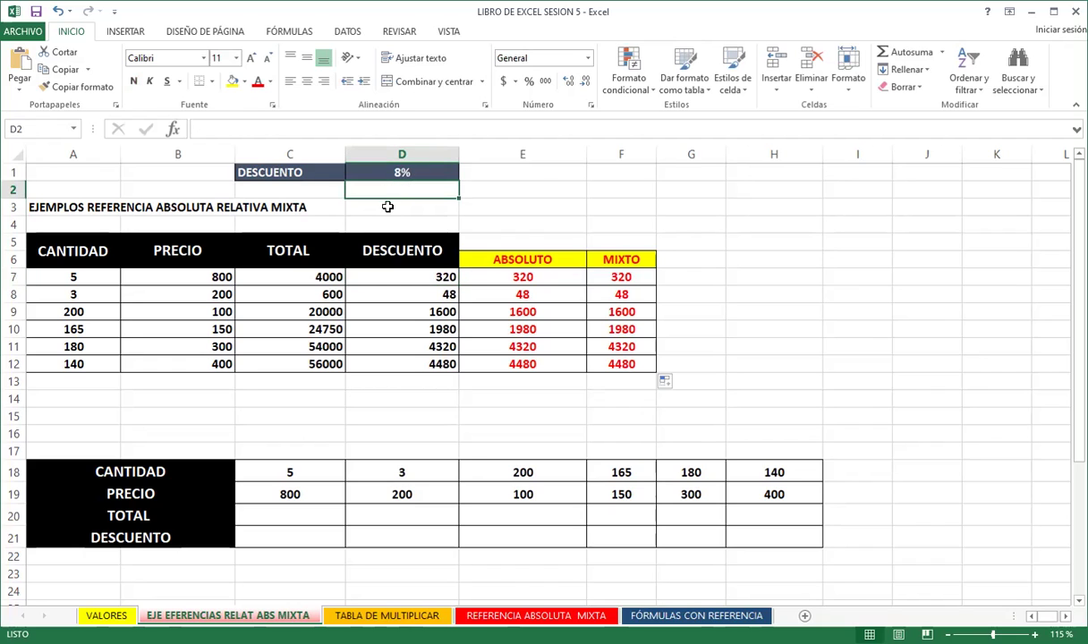
left_click(388, 202)
left_click(385, 189)
left_click(373, 201)
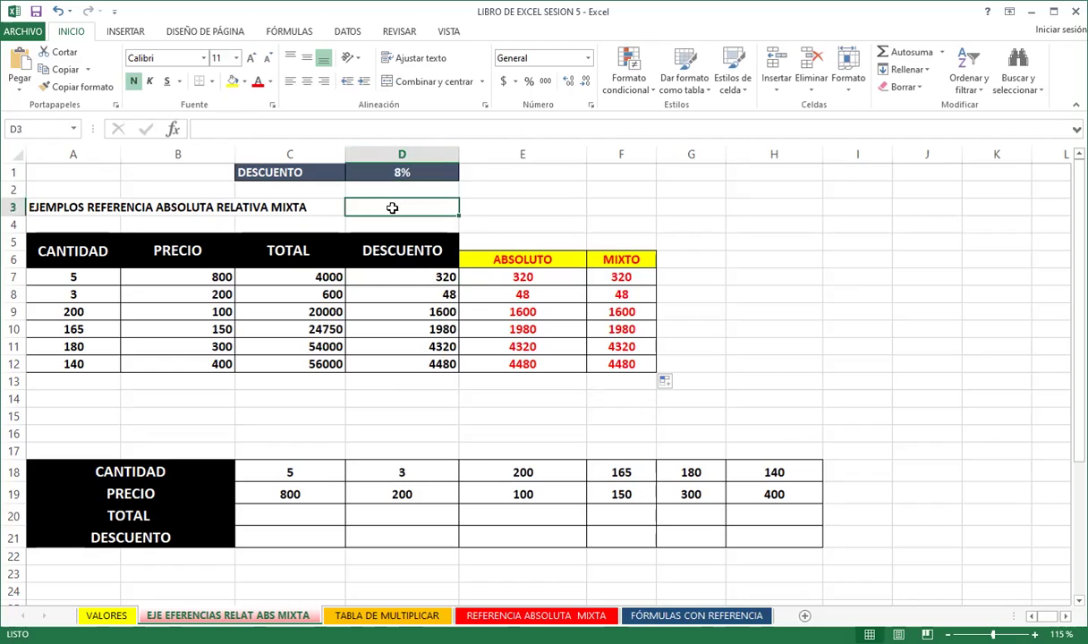
left_click(391, 277)
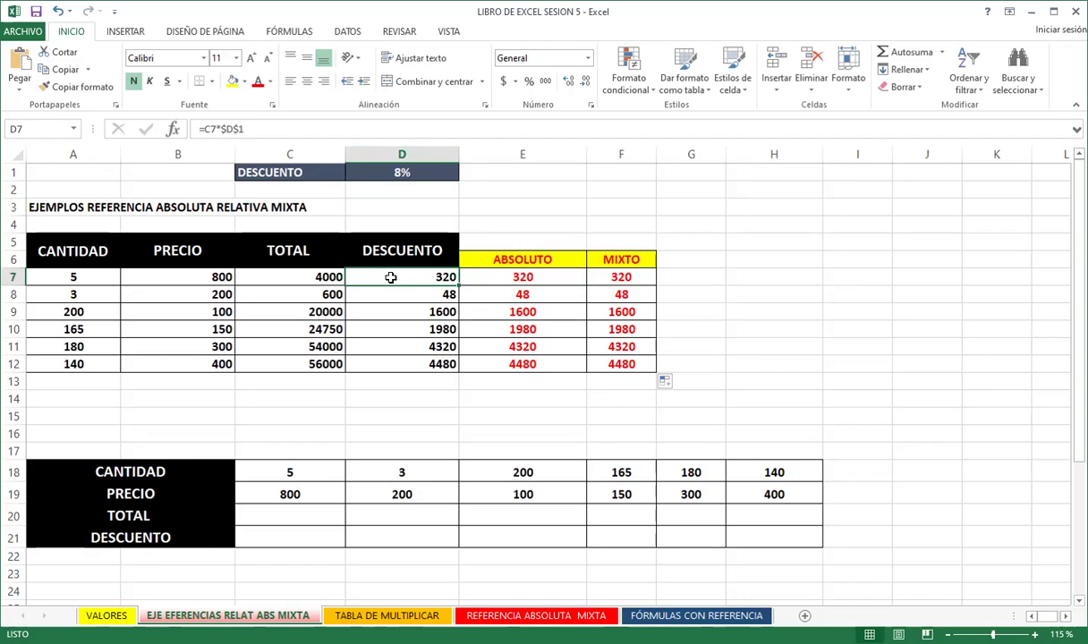
left_click(640, 278)
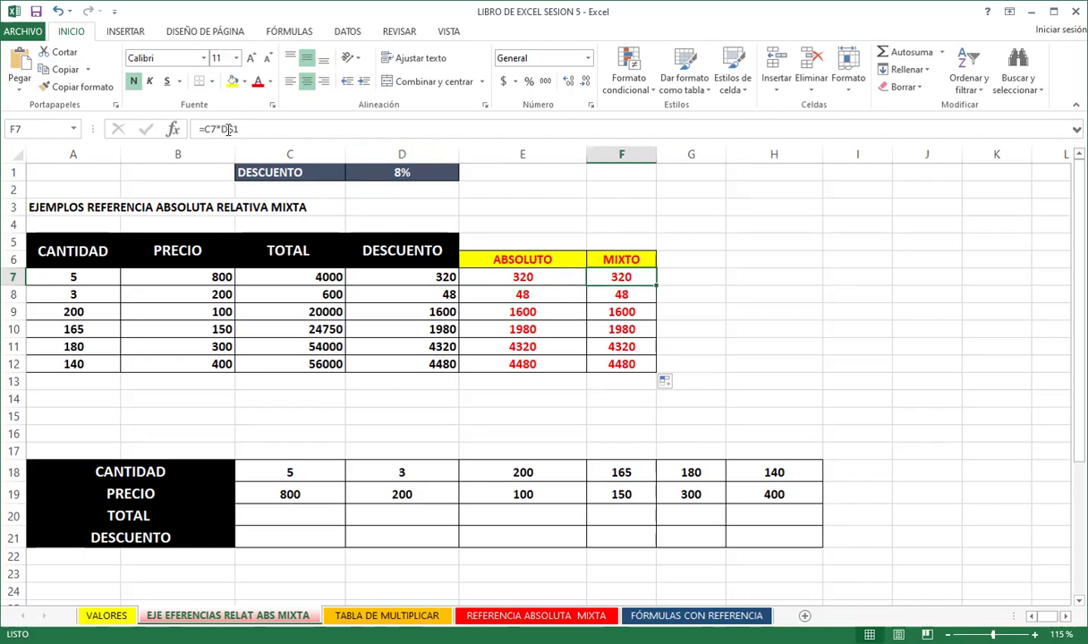
left_click(525, 277)
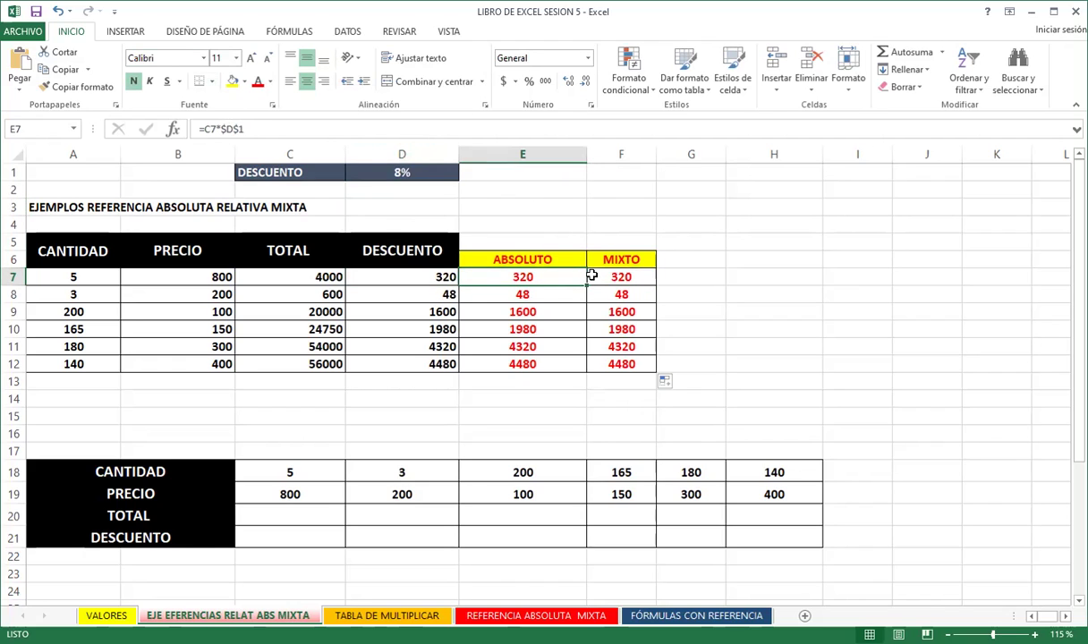
left_click(549, 294)
left_click(593, 310)
left_click(580, 313)
left_click(598, 313)
left_click(527, 311)
left_click(541, 331)
left_click(616, 330)
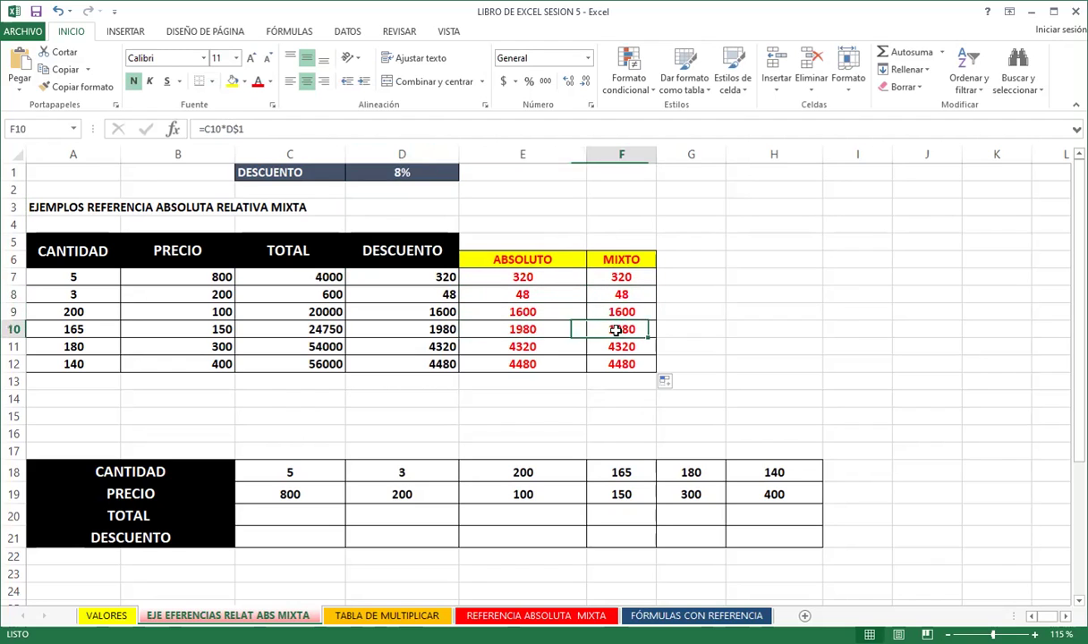
left_click(557, 347)
left_click(600, 345)
left_click(541, 363)
left_click(614, 364)
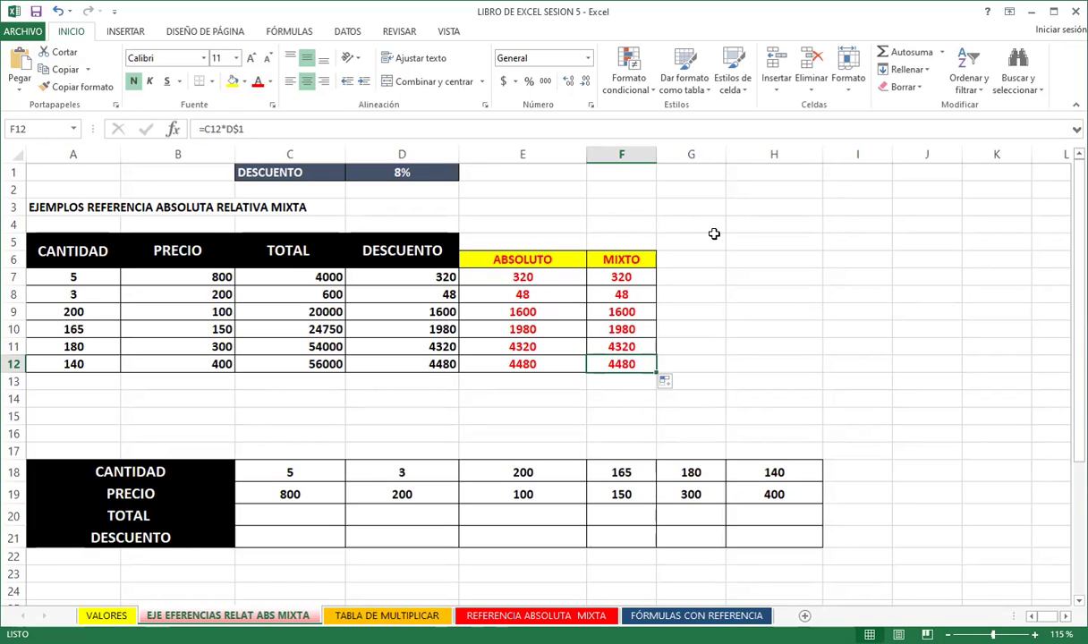
left_click(624, 277)
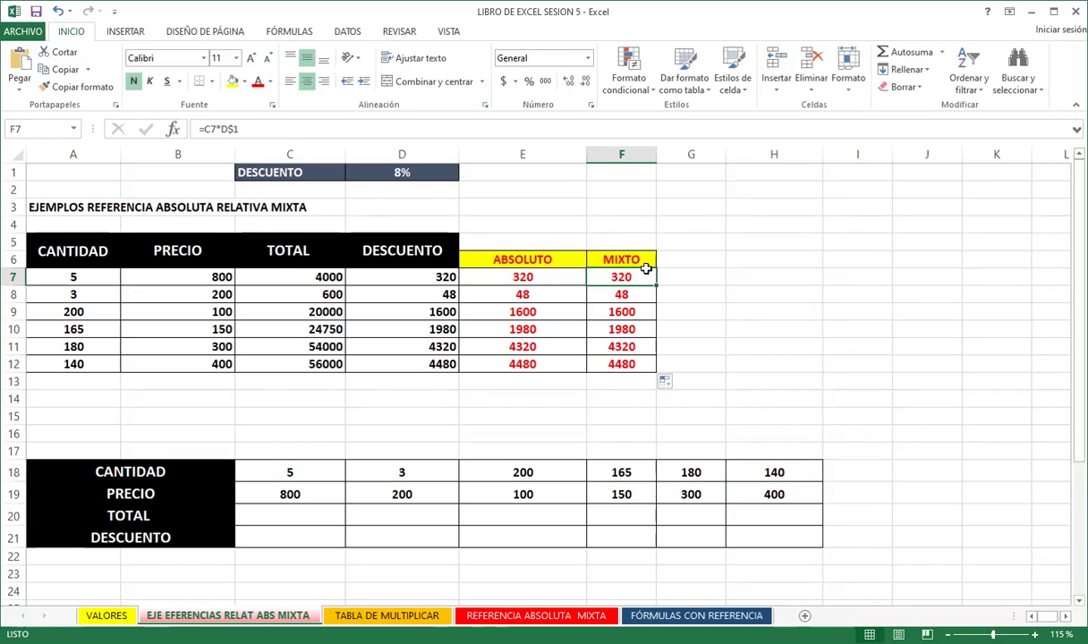
left_click(640, 347)
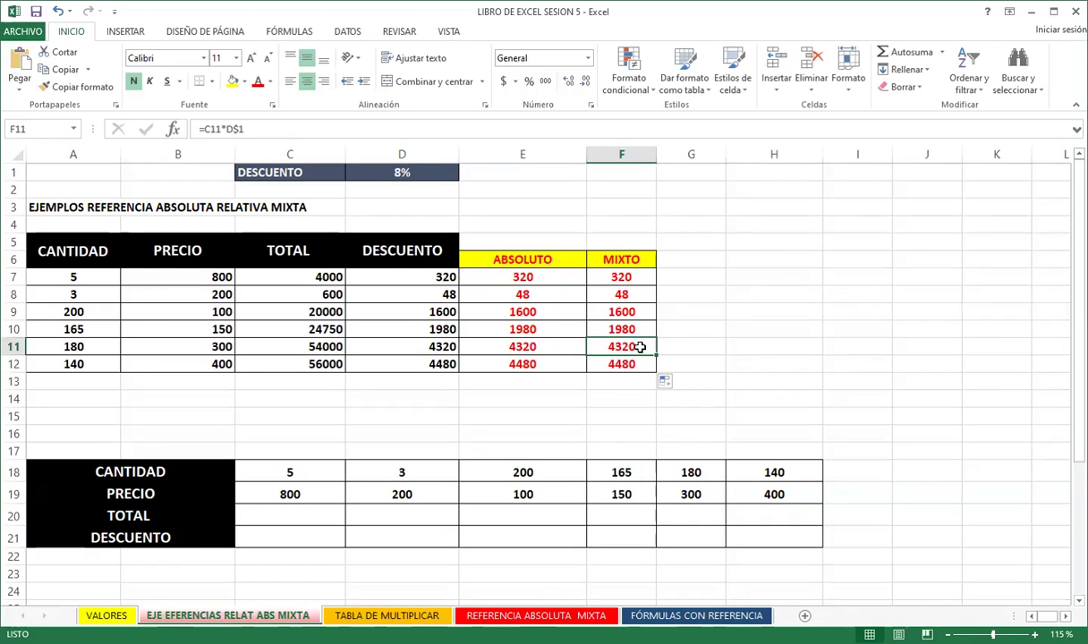
left_click(641, 278)
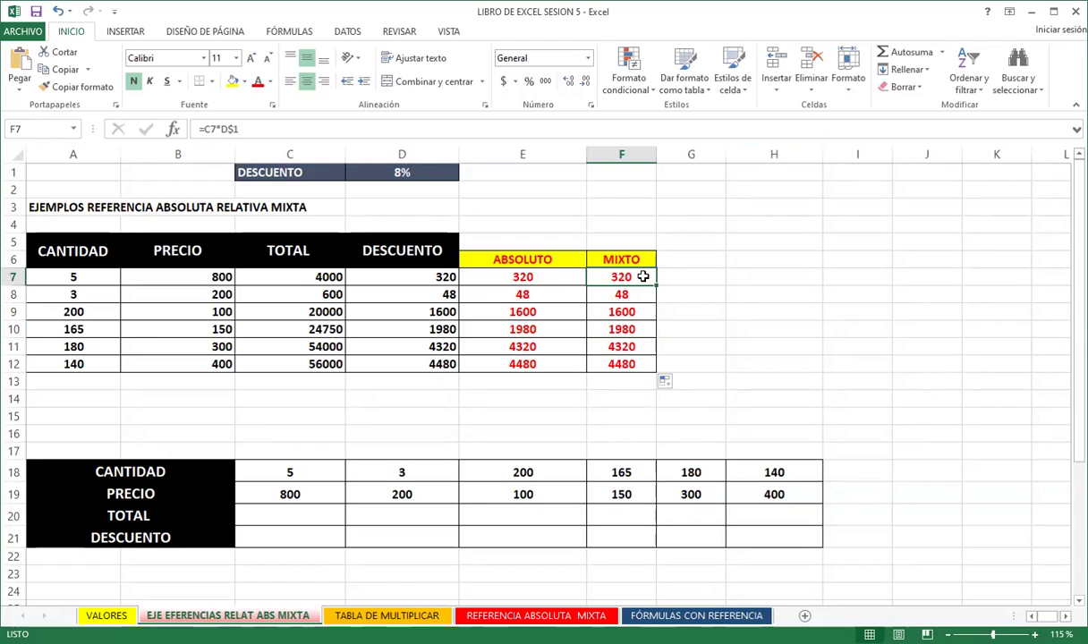
left_click(689, 284)
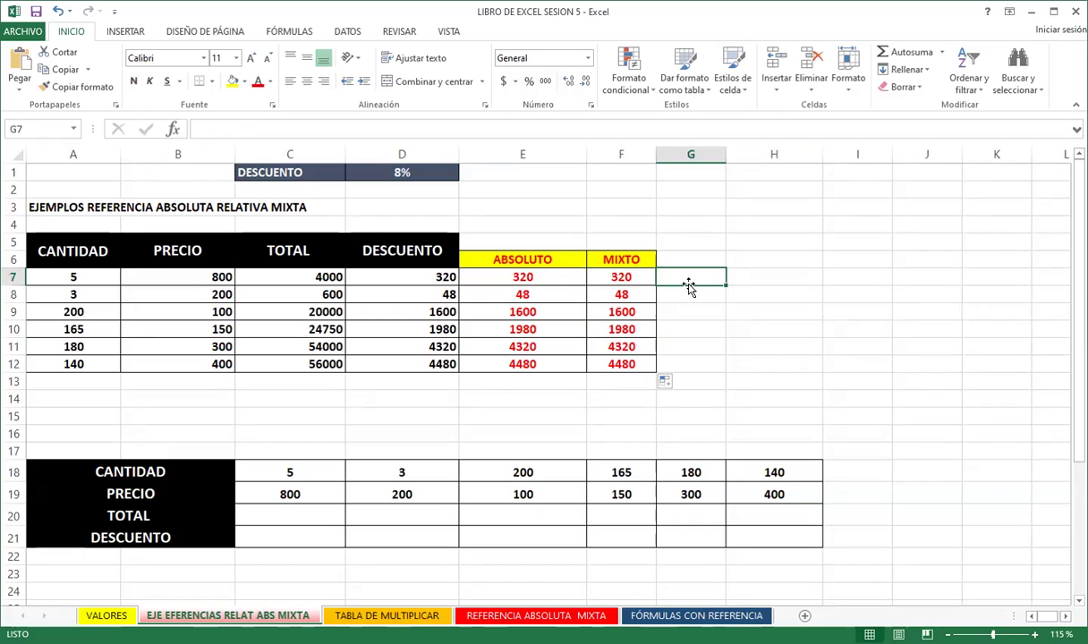
Enter =C7*$D1 in G7 and fill it down to G12, producing 320, zeros and #¡VALOR!
type("=")
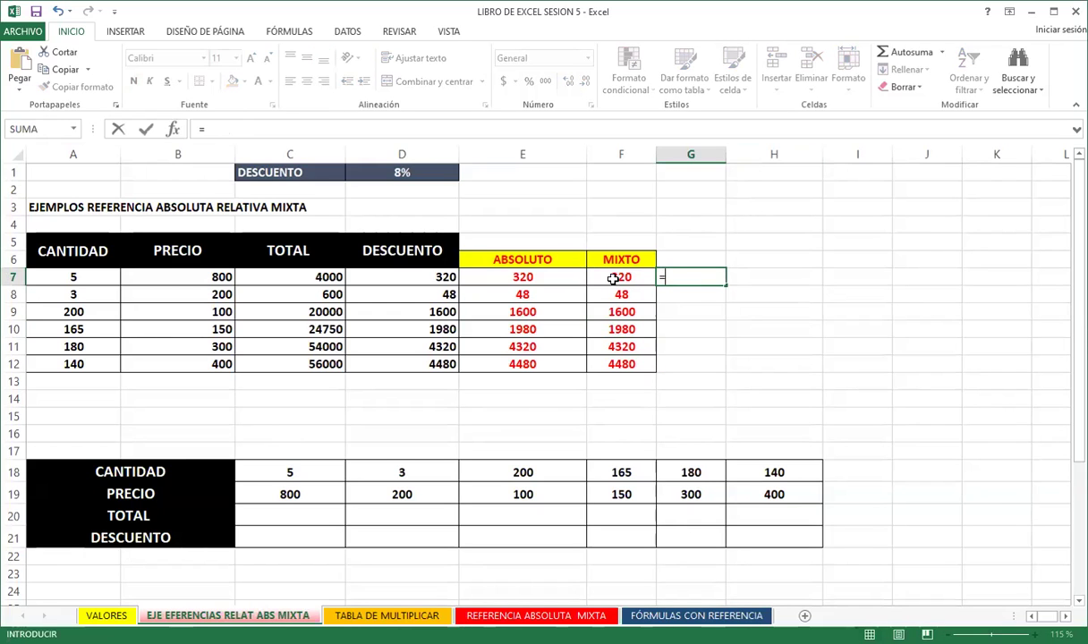
left_click(310, 278)
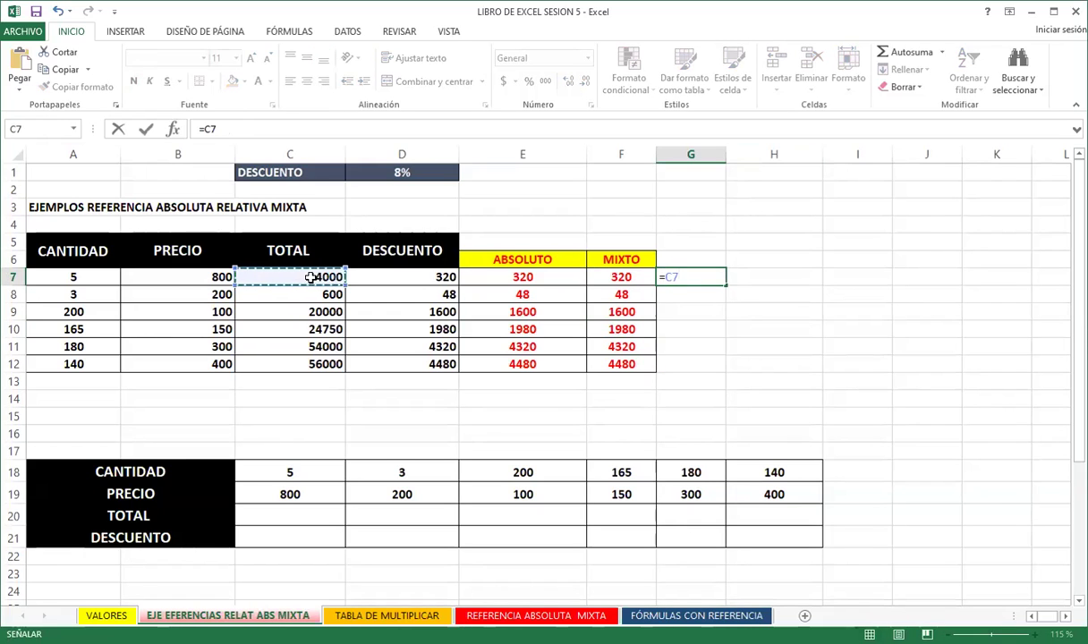
type("*")
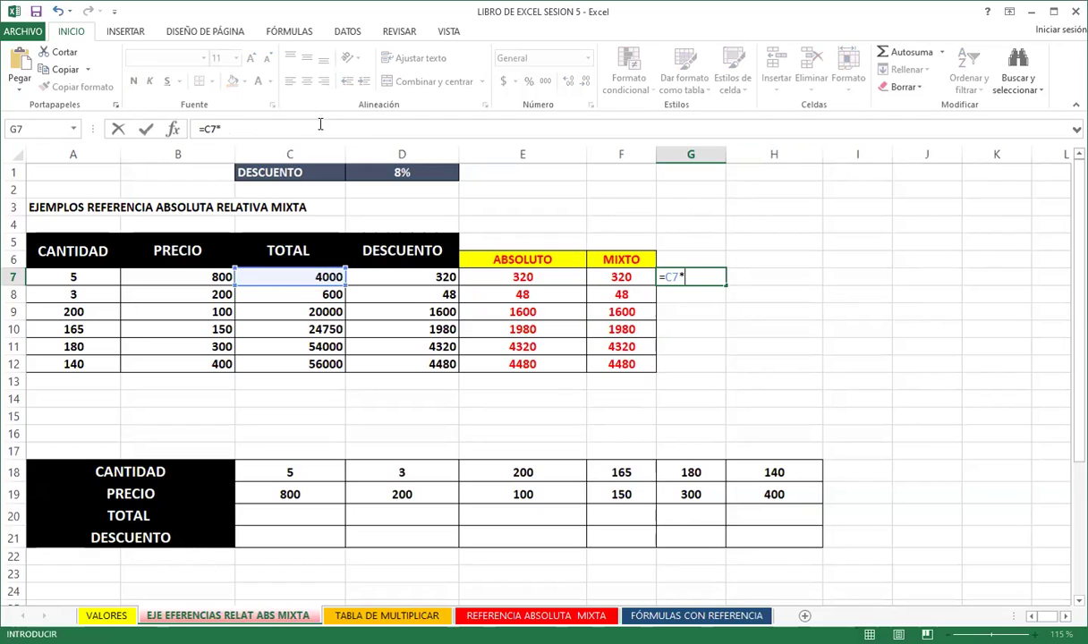
left_click(400, 172)
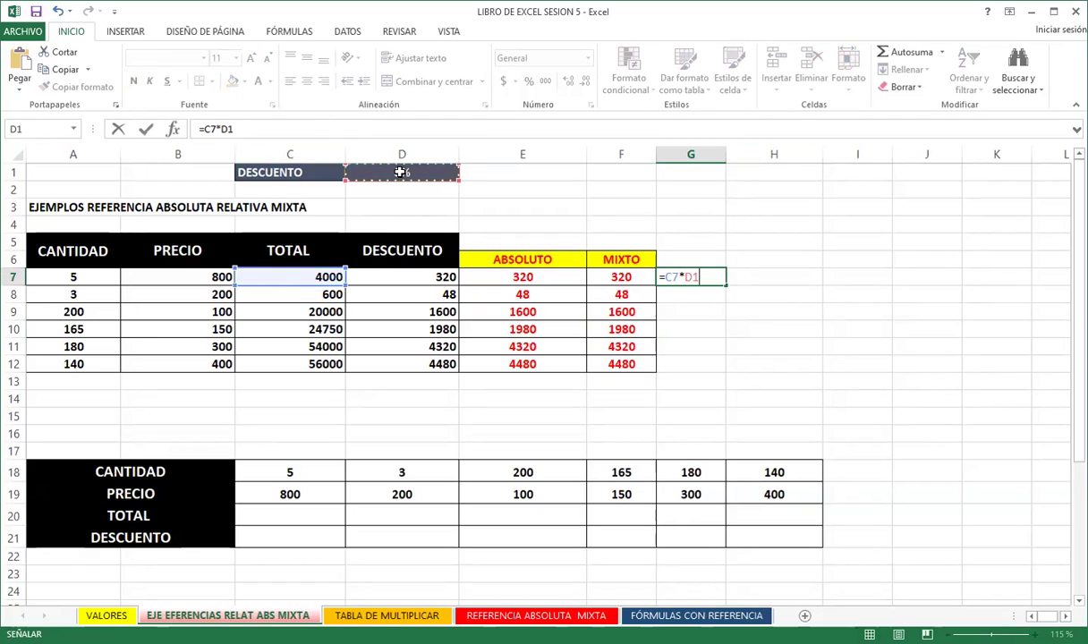
key("F4")
key("F4")
key("F4")
key("Return")
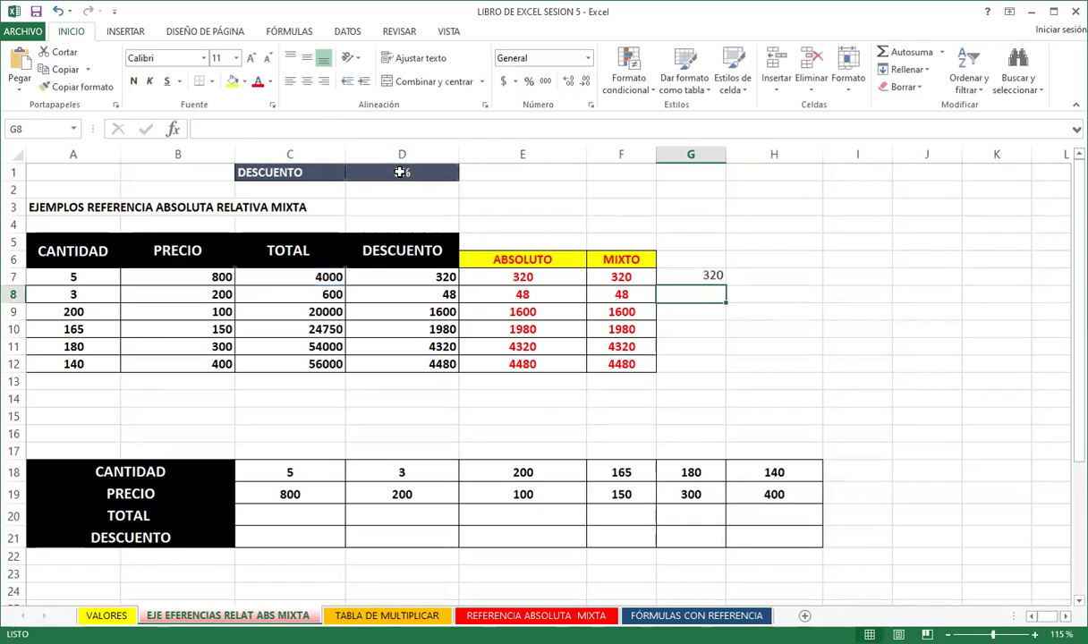
left_click(684, 278)
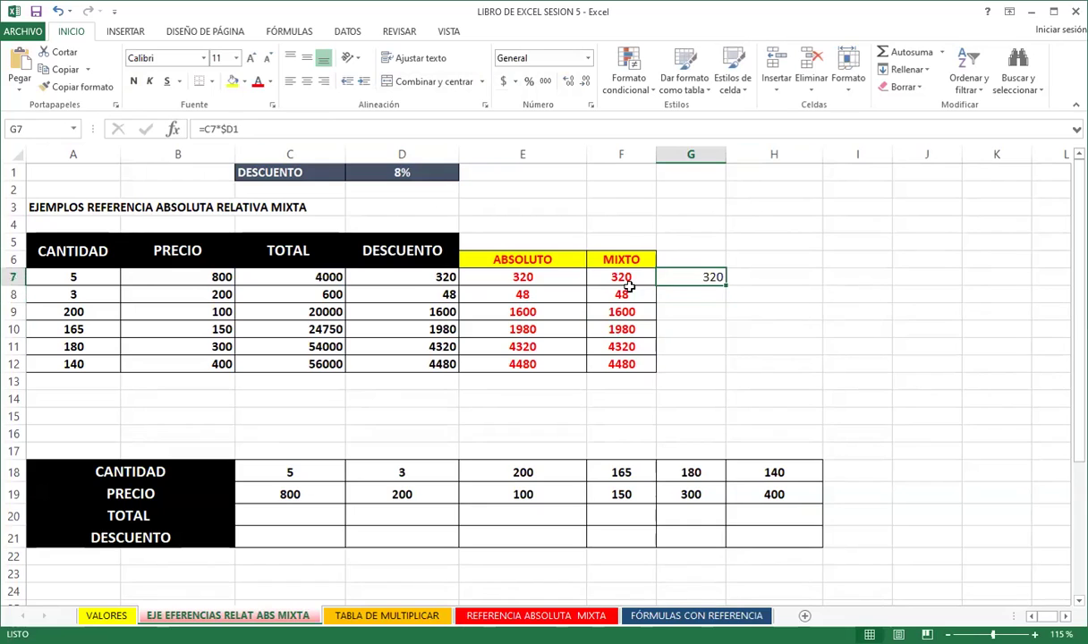
left_click_drag(726, 285, 735, 369)
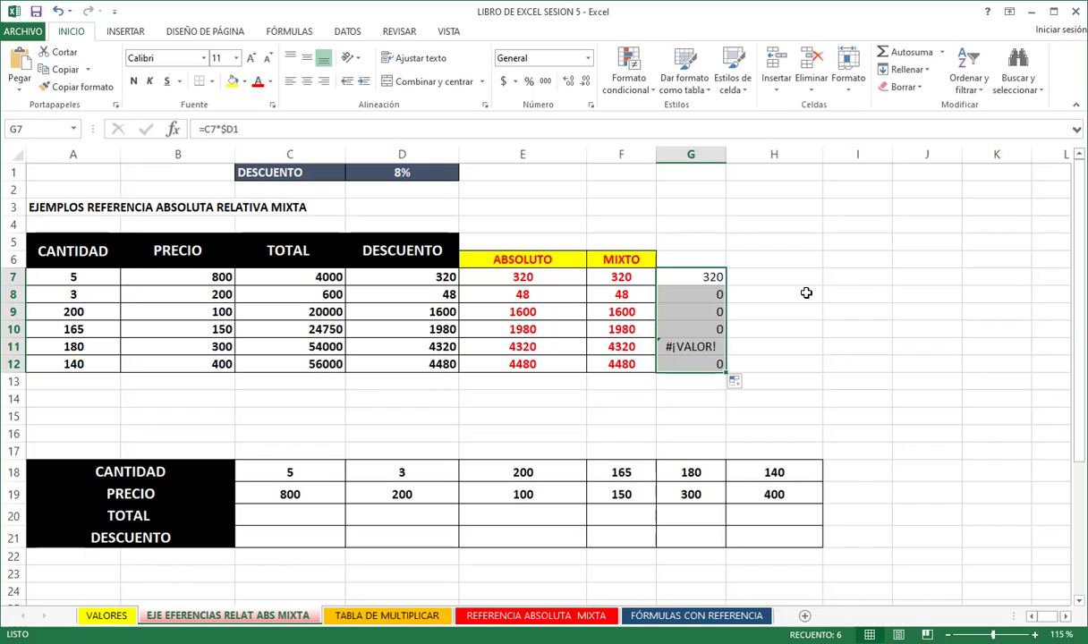
Open F7's =C7*D$1 formula for editing and move the cursor into it
double_click(624, 276)
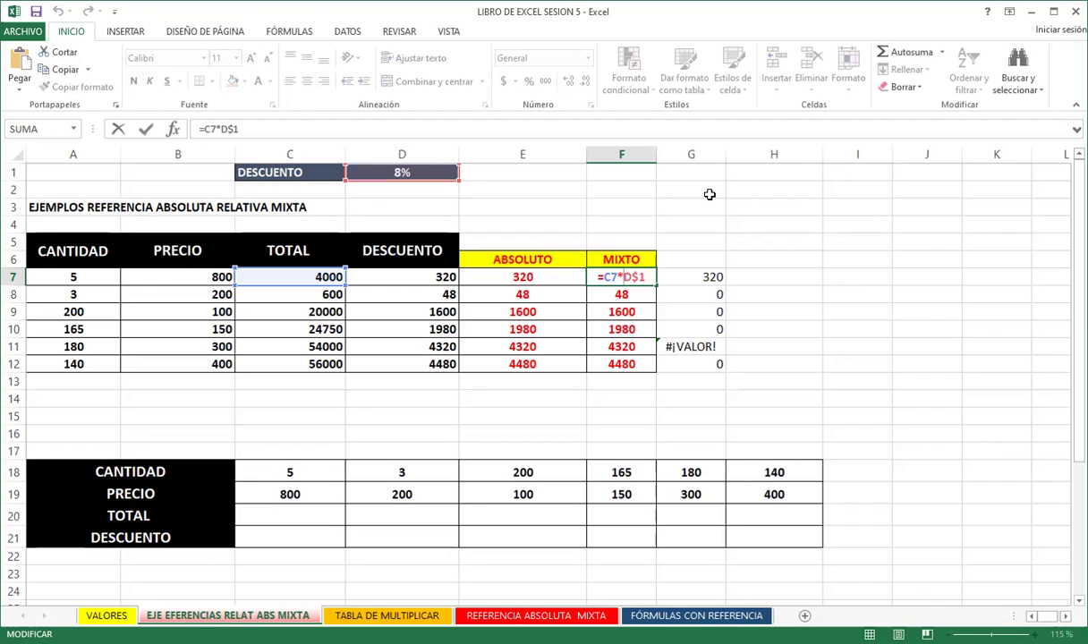
key("Right")
key("Right")
key("Right")
Leave F7 unchanged, keeping =C7*D$1 and its 320 result
key("Return")
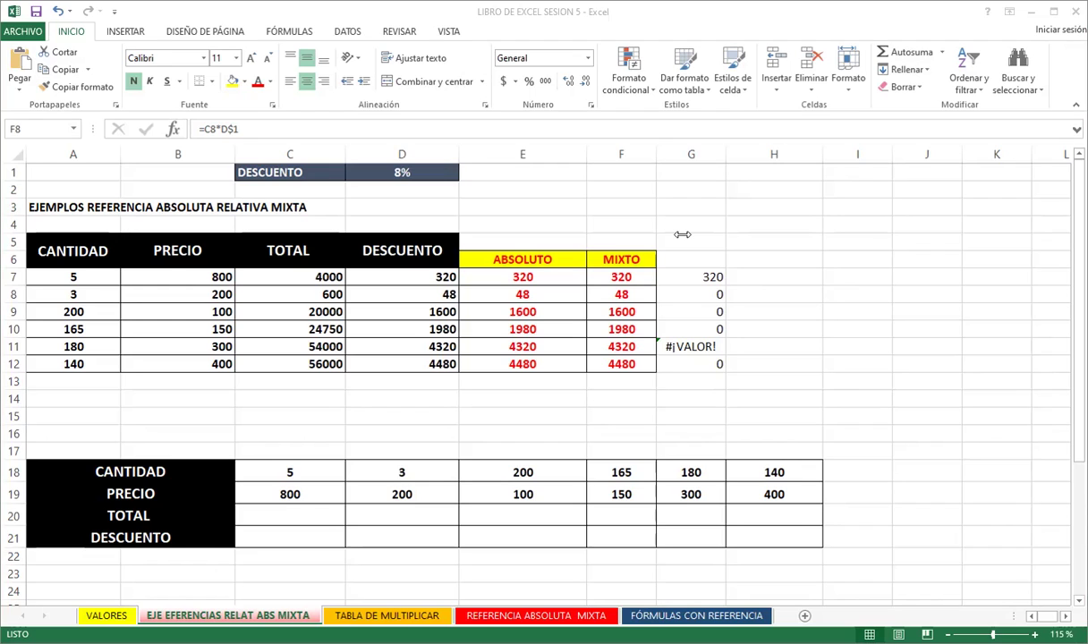
Start an entry in C21 of the lower table, then cancel it
left_click(283, 516)
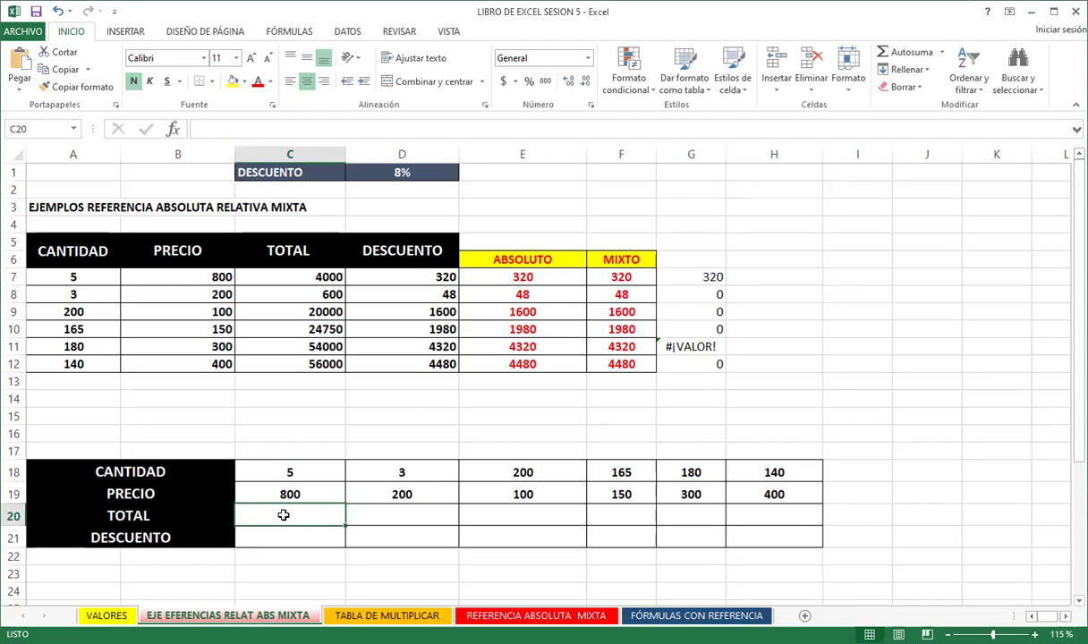
scroll(292, 508, "down", 1)
left_click(295, 482)
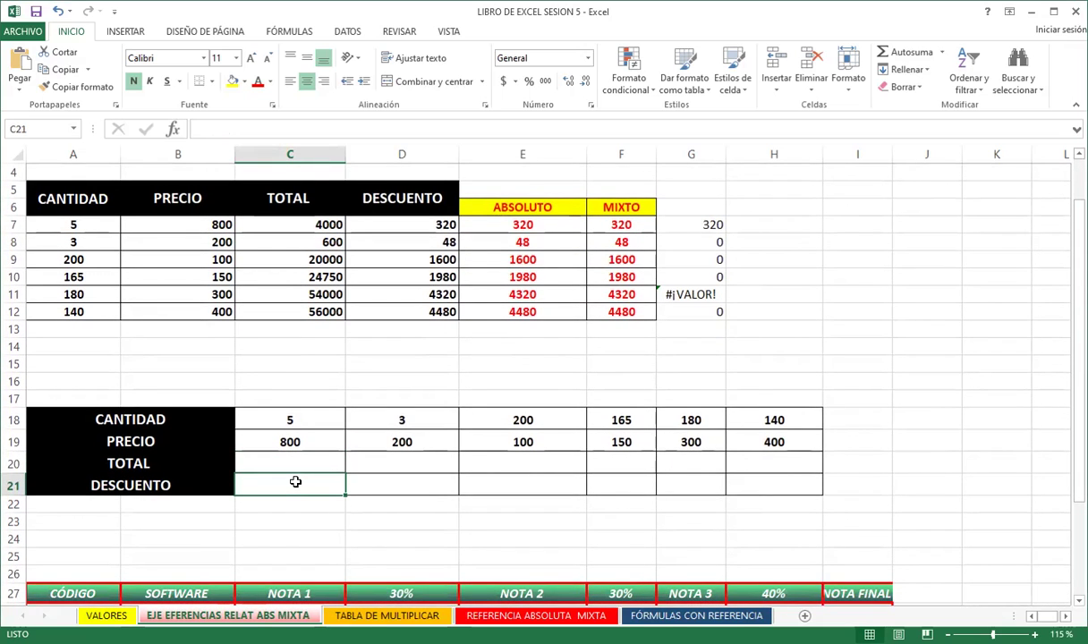
type("=")
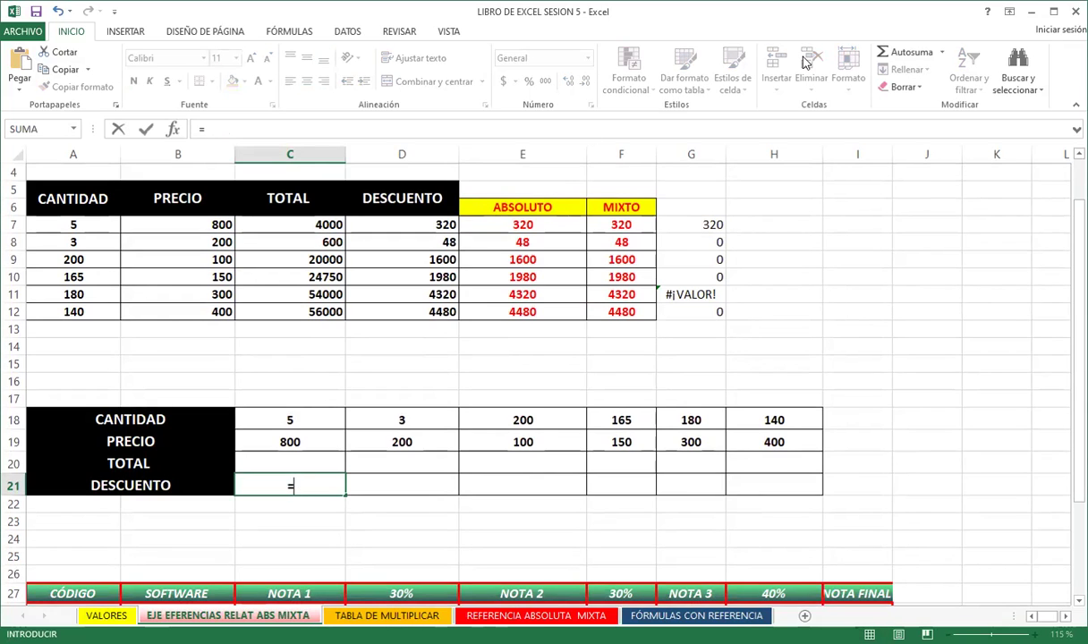
key("Escape")
Enter =C18*C19 in C20 and fill across to H20, giving 4000, 600, 20000, 24750, 54000, 56000
left_click(308, 459)
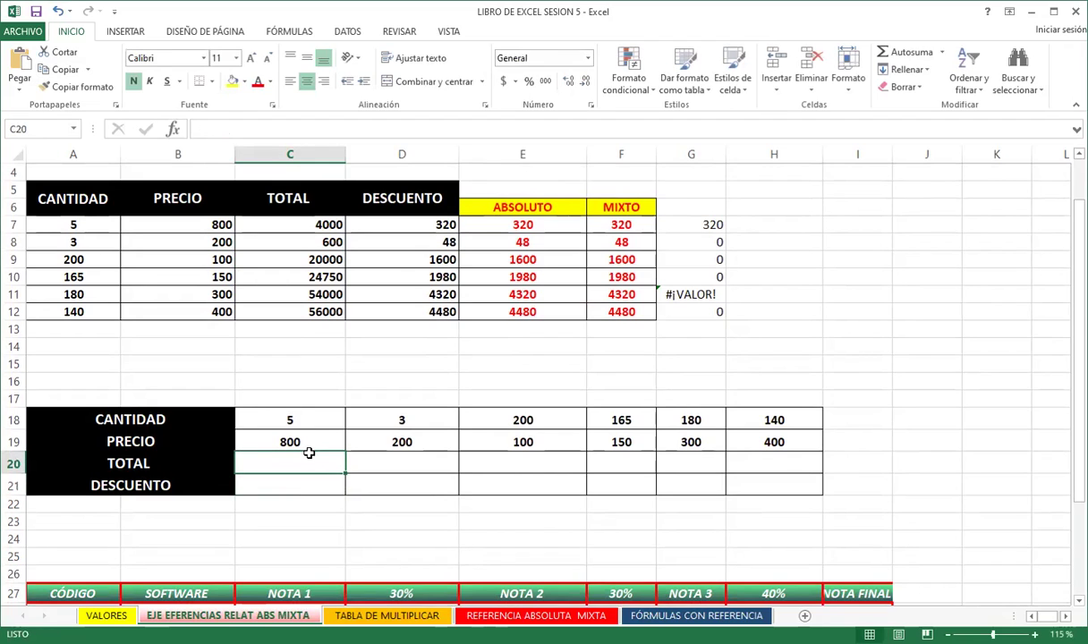
type("=")
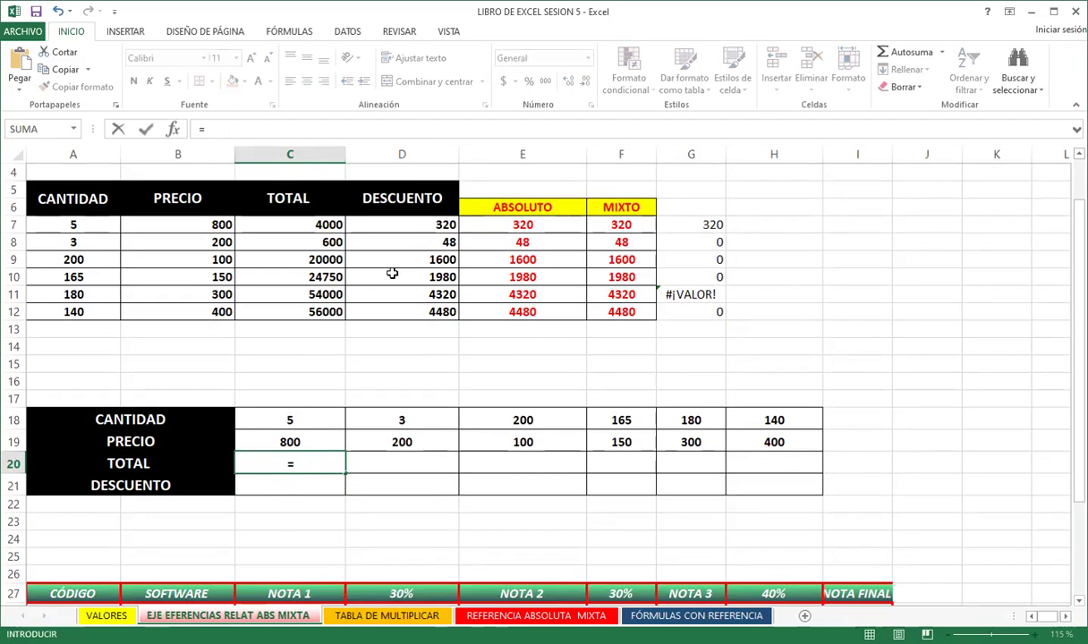
left_click(308, 414)
type("*")
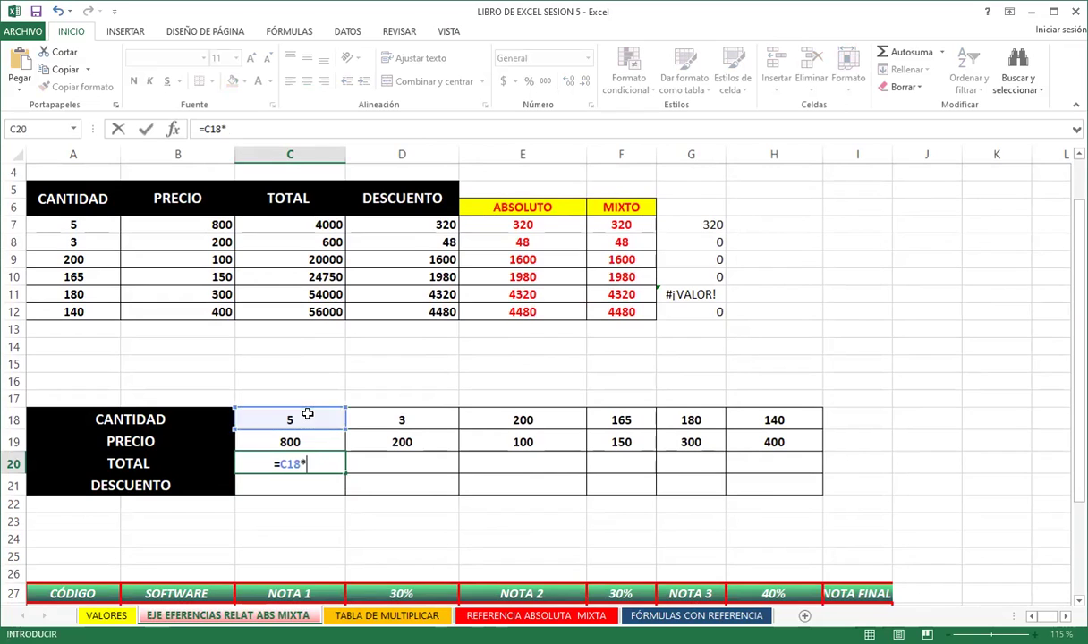
left_click(315, 440)
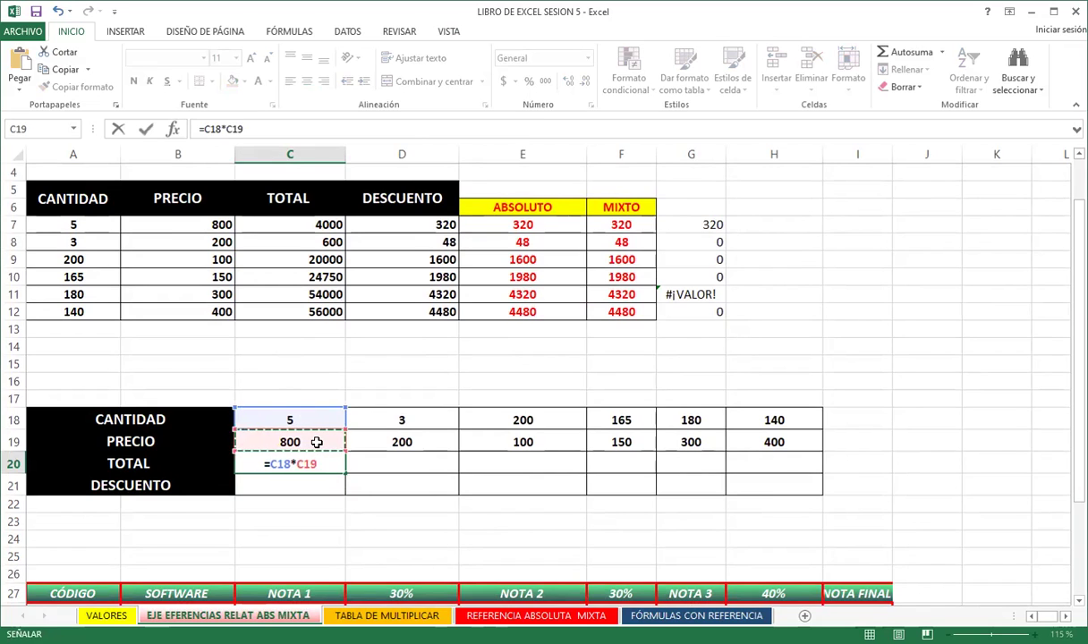
key("Return")
left_click(311, 462)
left_click_drag(344, 475, 806, 473)
left_click(297, 481)
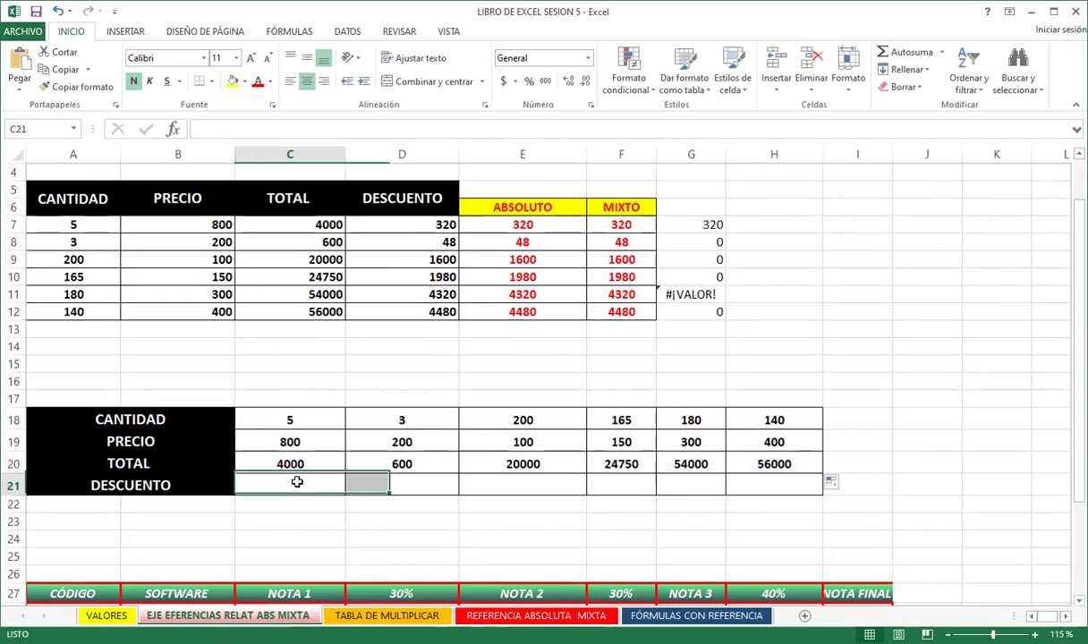
Enter =C20*$D1 in C21, locking D1's column, to show a 320 discount
scroll(945, 413, "up", 1)
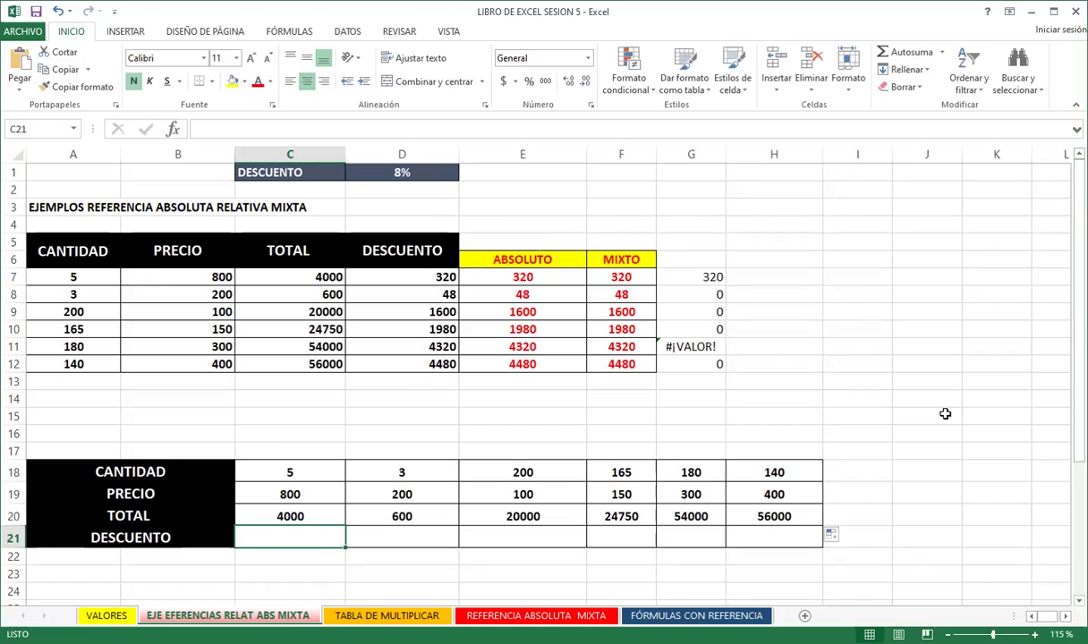
type("=")
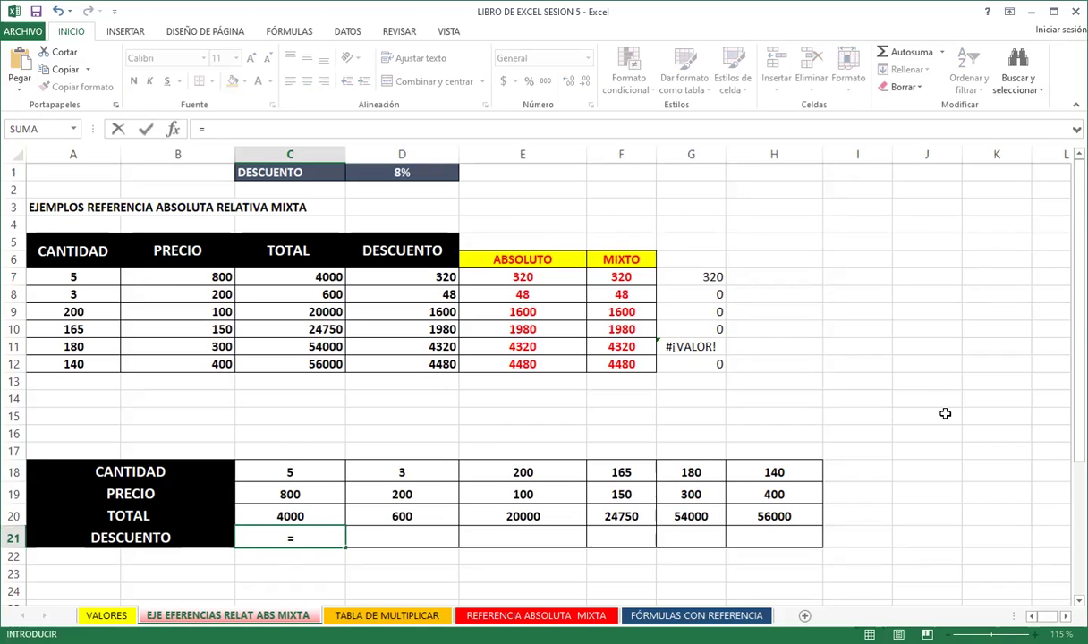
left_click(320, 515)
type("*")
left_click(385, 172)
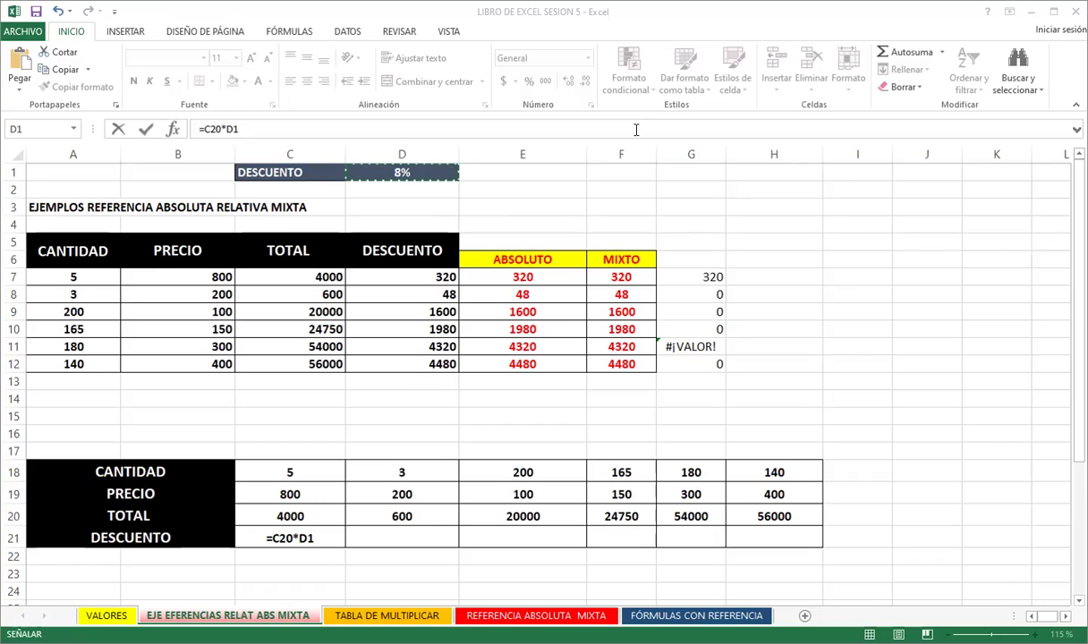
double_click(310, 538)
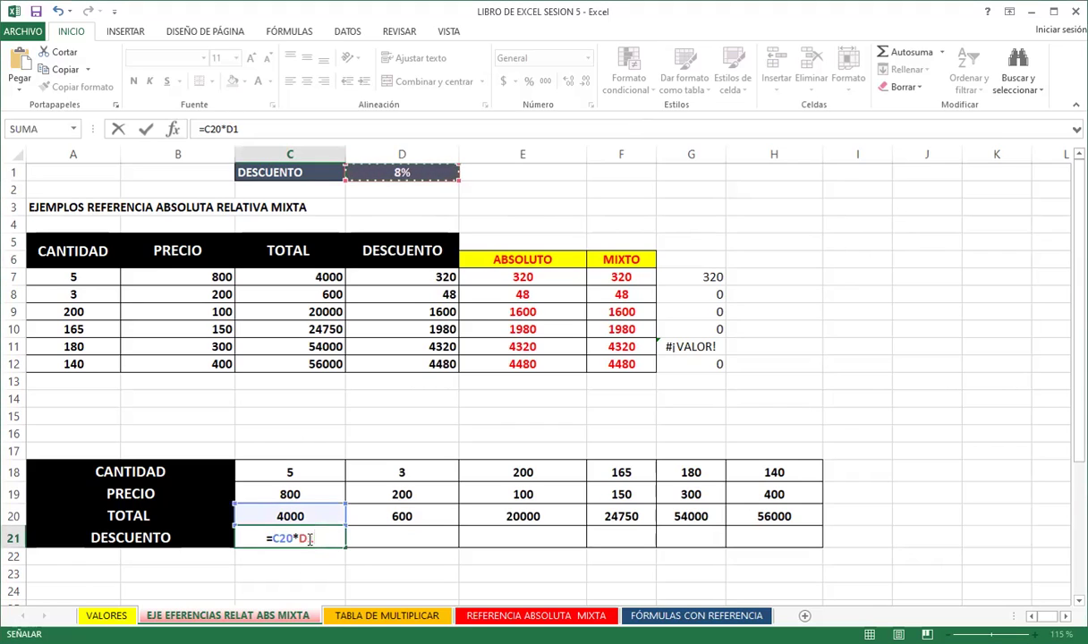
key("F4")
key("F4")
key("F4")
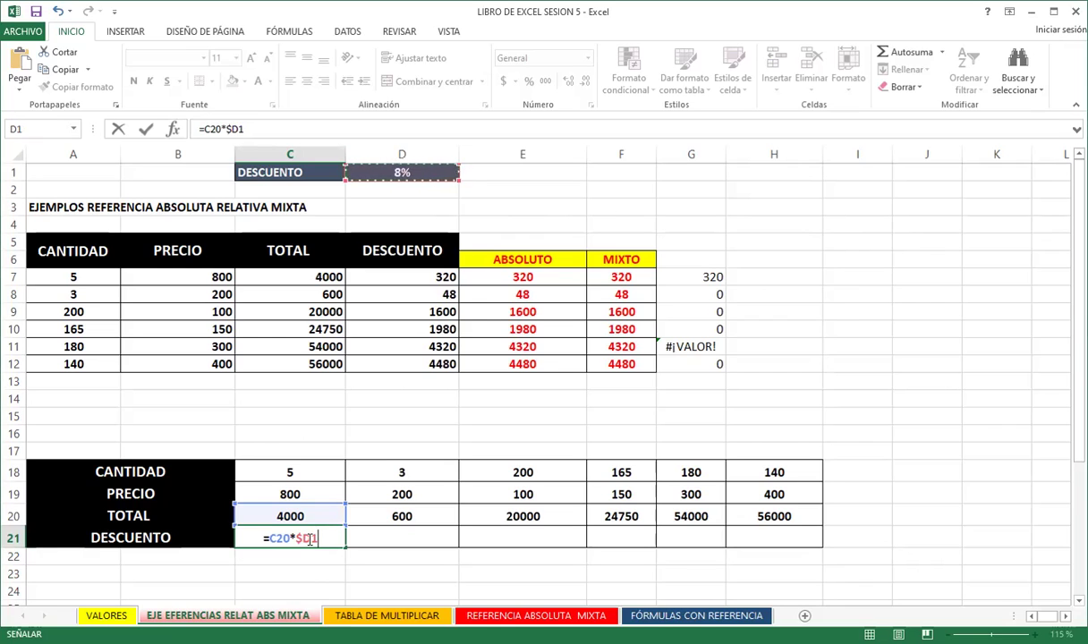
key("Return")
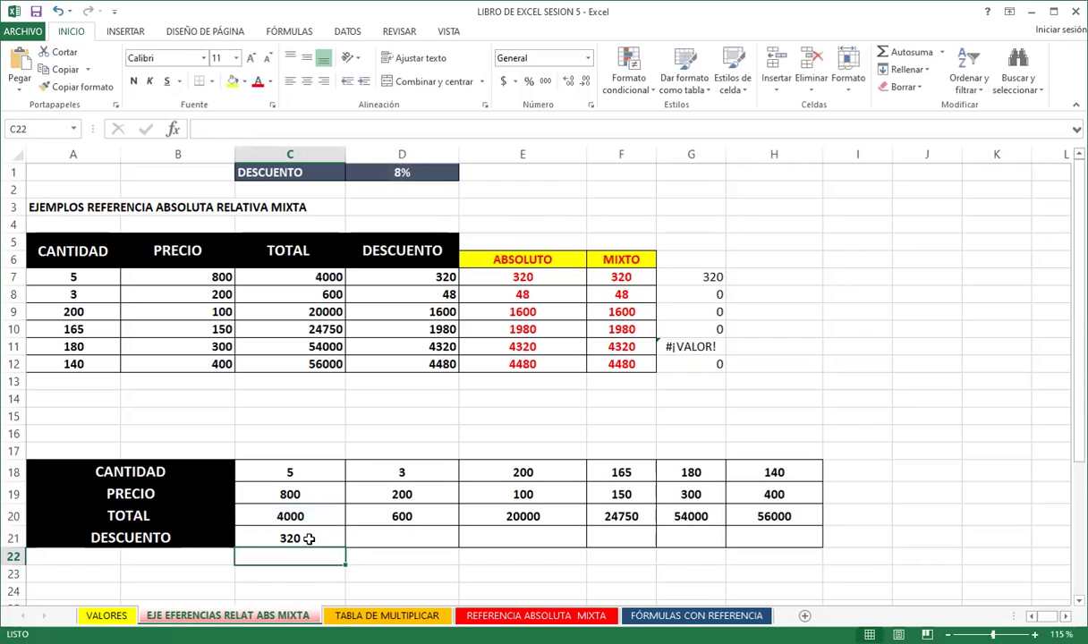
left_click(310, 539)
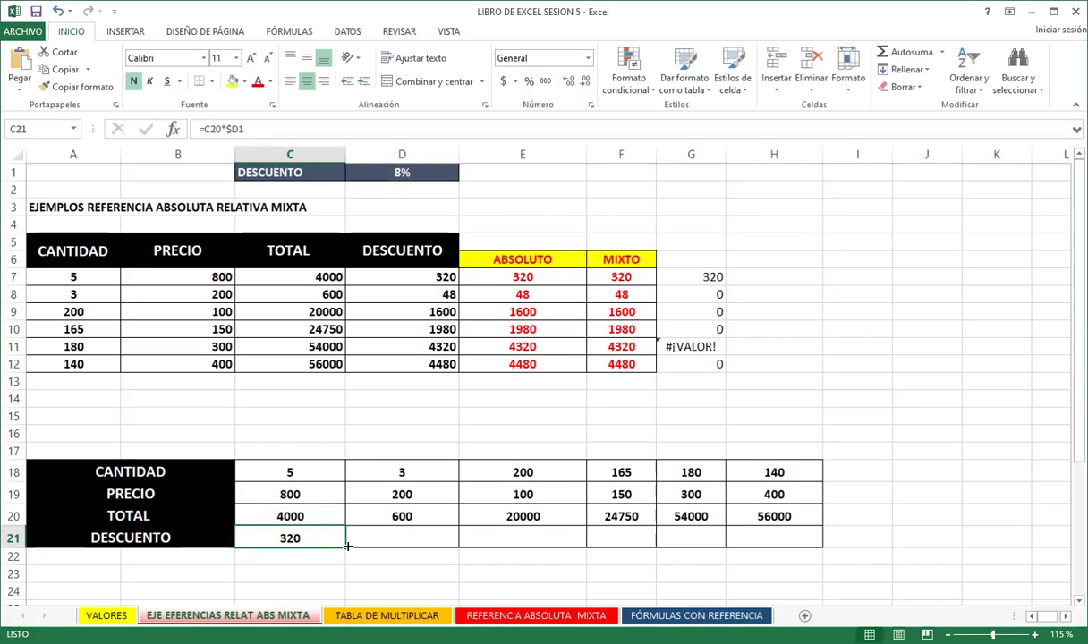
Fill C21's discount formula across to H21, giving 320, 48, 1600, 1980, 4320, 4480
left_click_drag(347, 545, 811, 531)
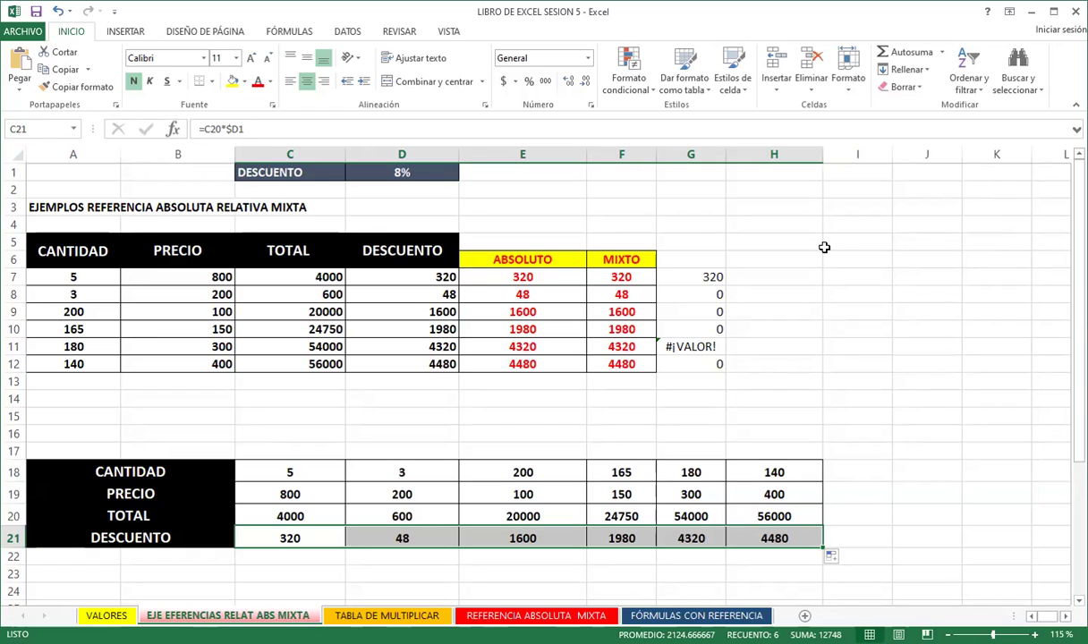
left_click(287, 536)
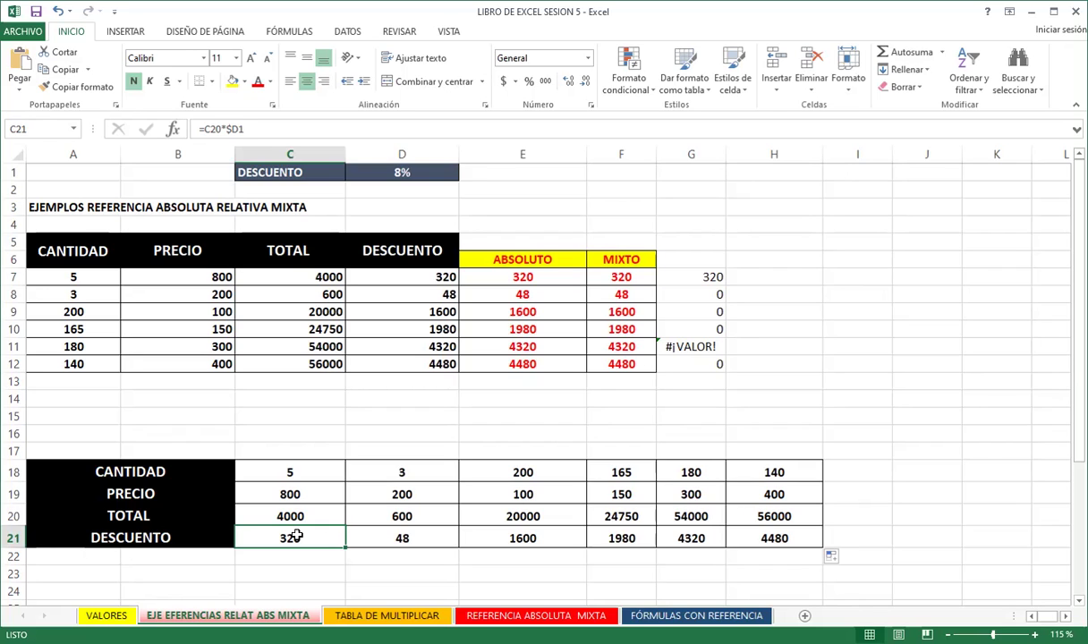
key("Right")
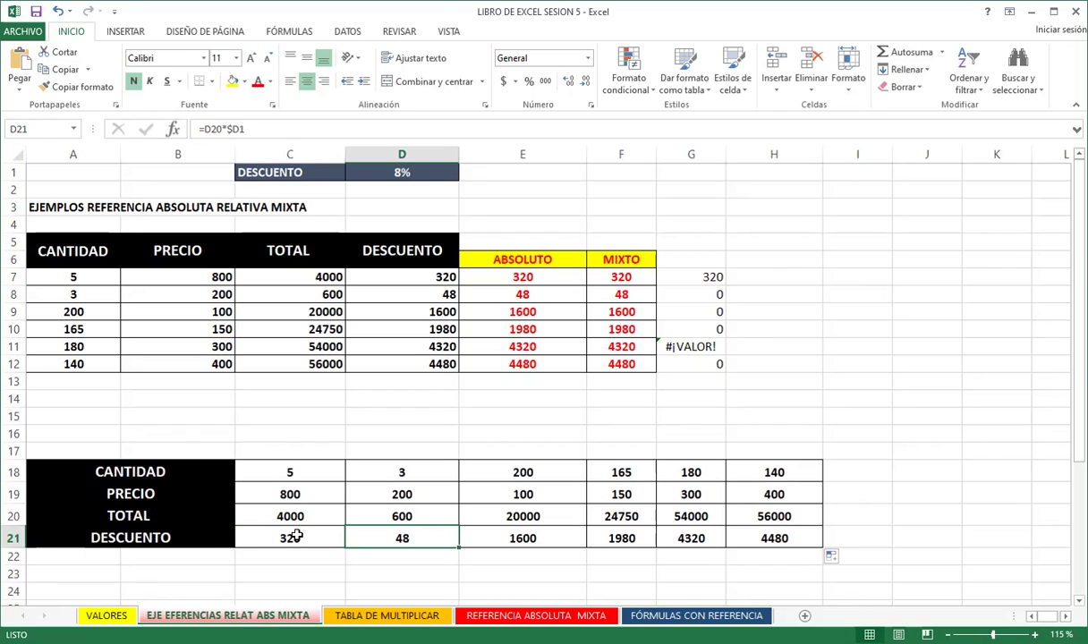
key("Right")
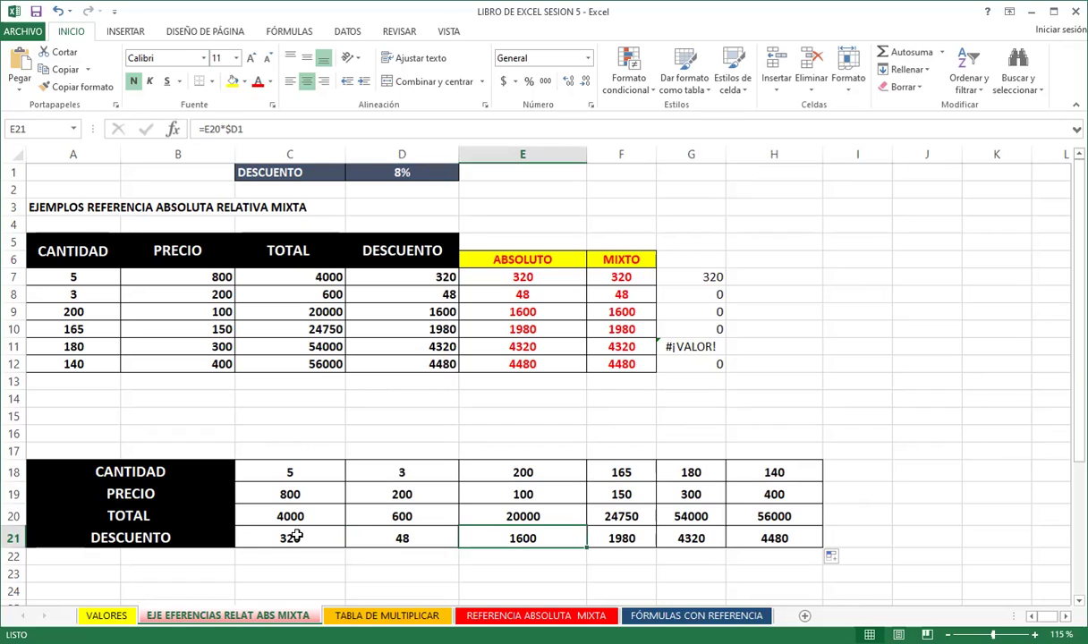
key("Right")
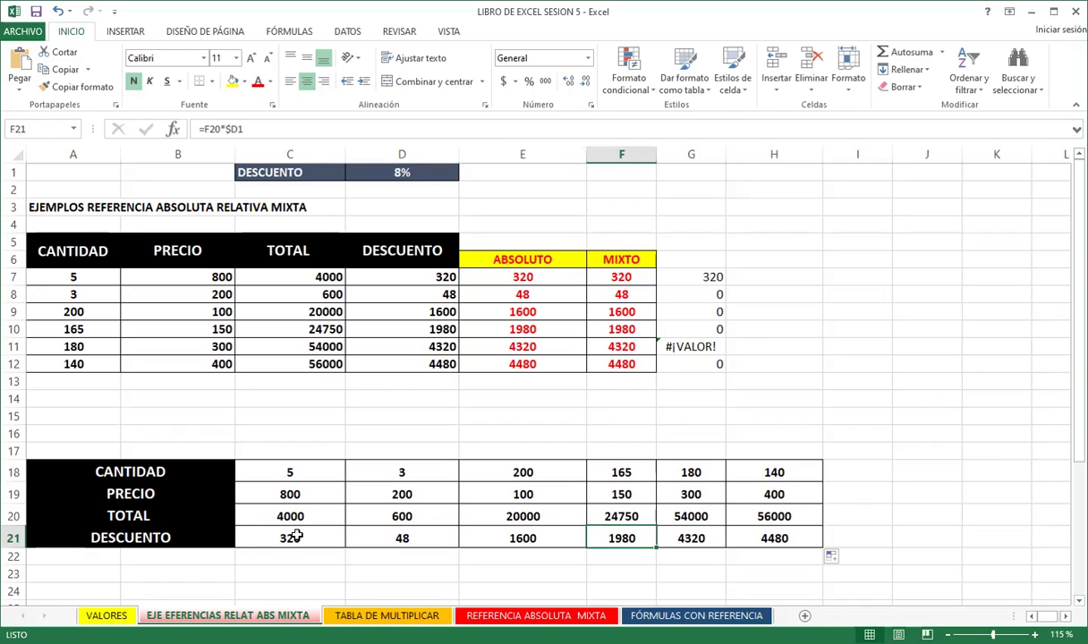
key("Right")
key("Right")
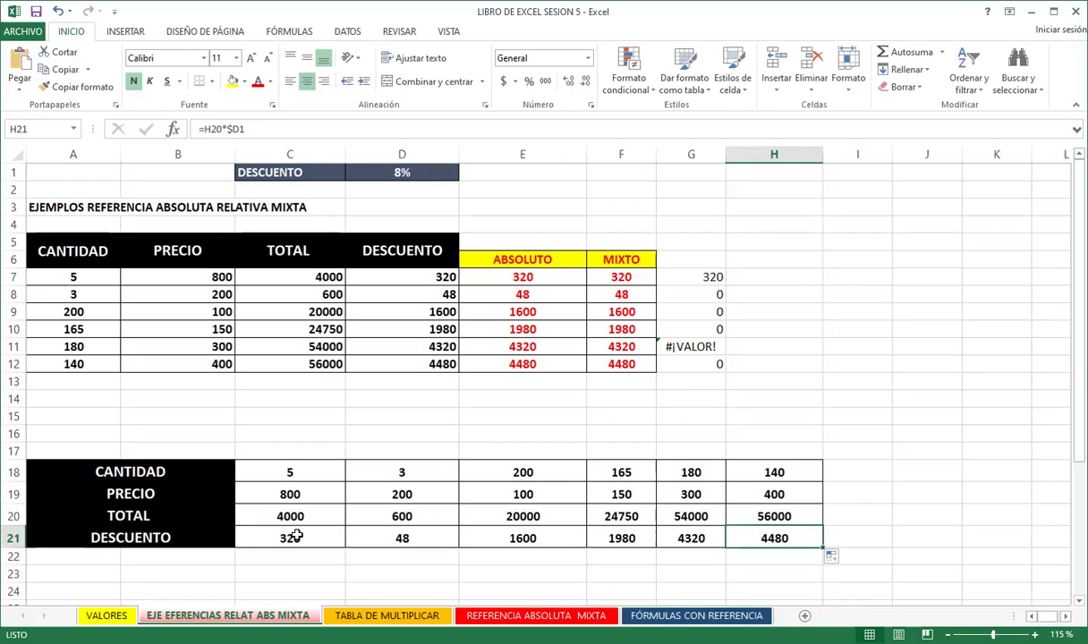
key("Left")
key("Left")
key("Left")
key("Left")
key("Left")
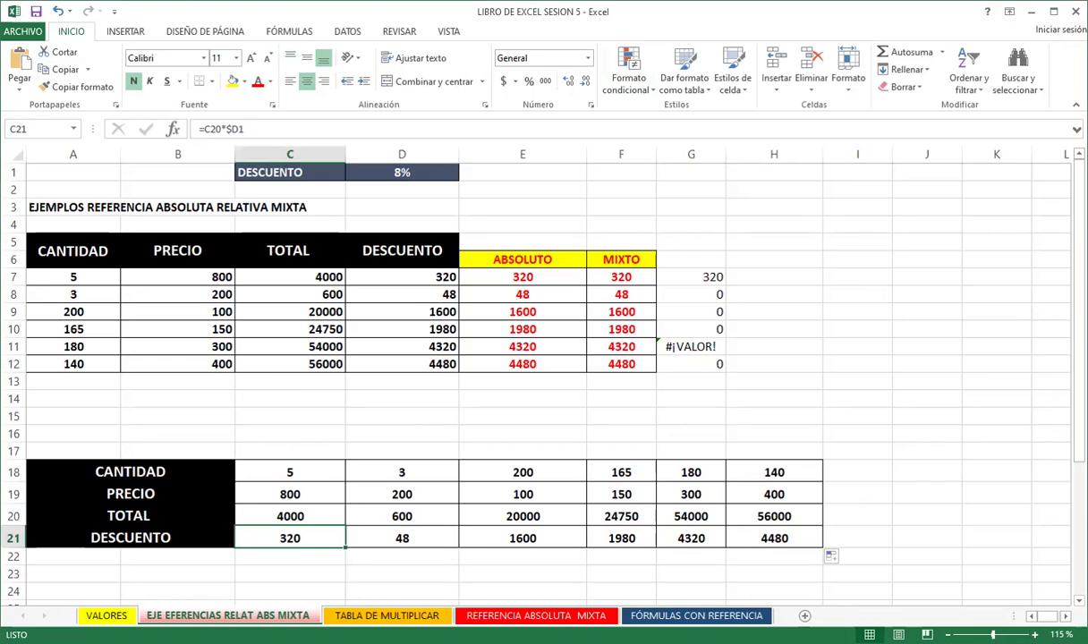
scroll(357, 506, "down", 1)
scroll(359, 507, "up", 1)
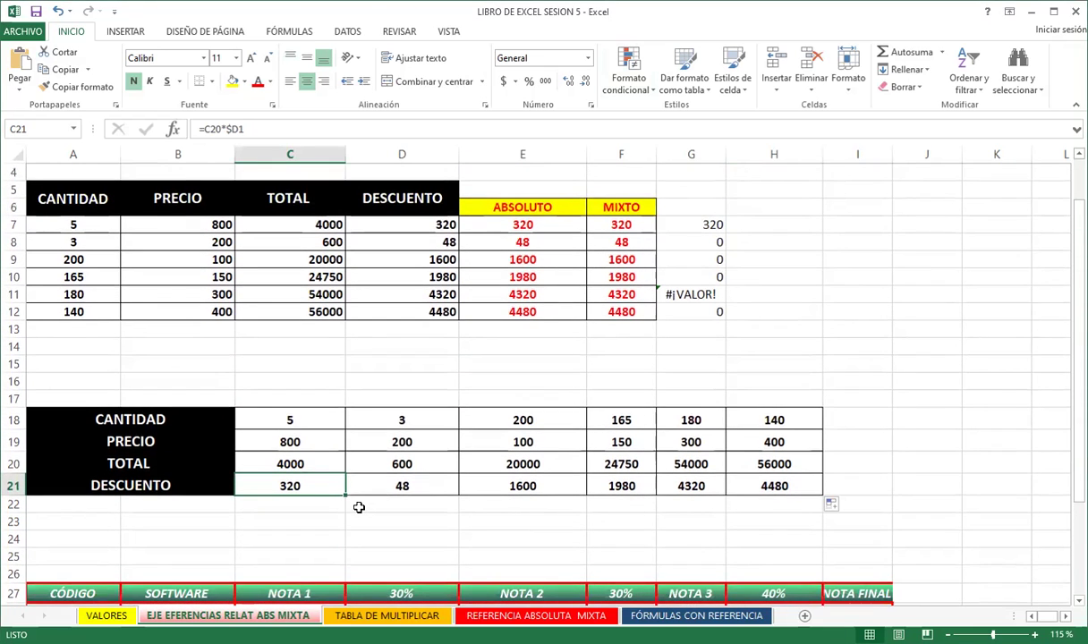
scroll(465, 464, "down", 2)
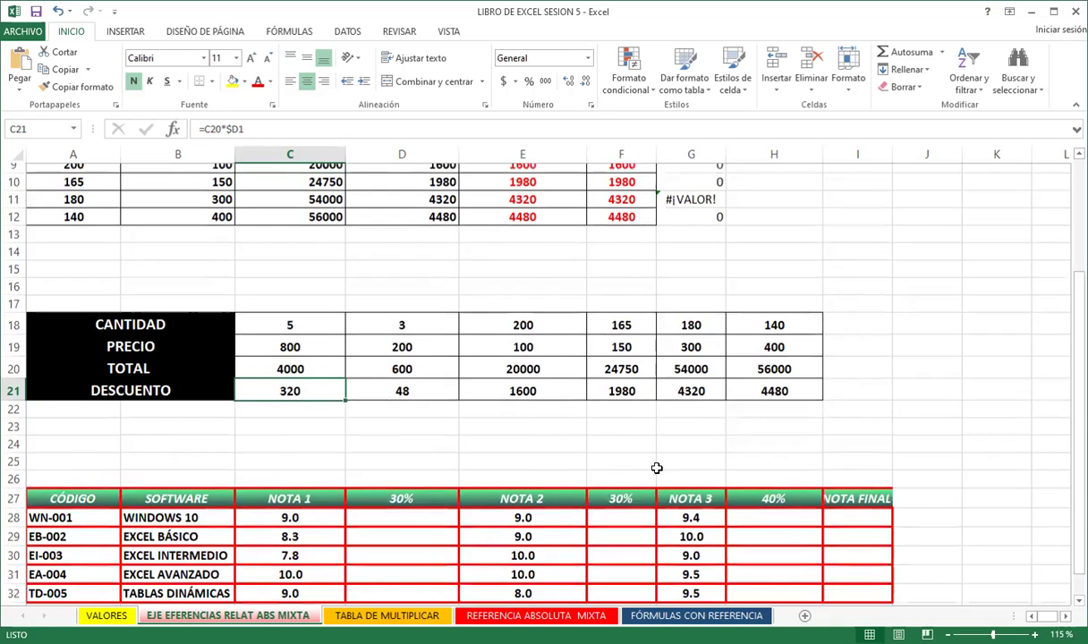
scroll(916, 477, "up", 2)
scroll(917, 475, "up", 1)
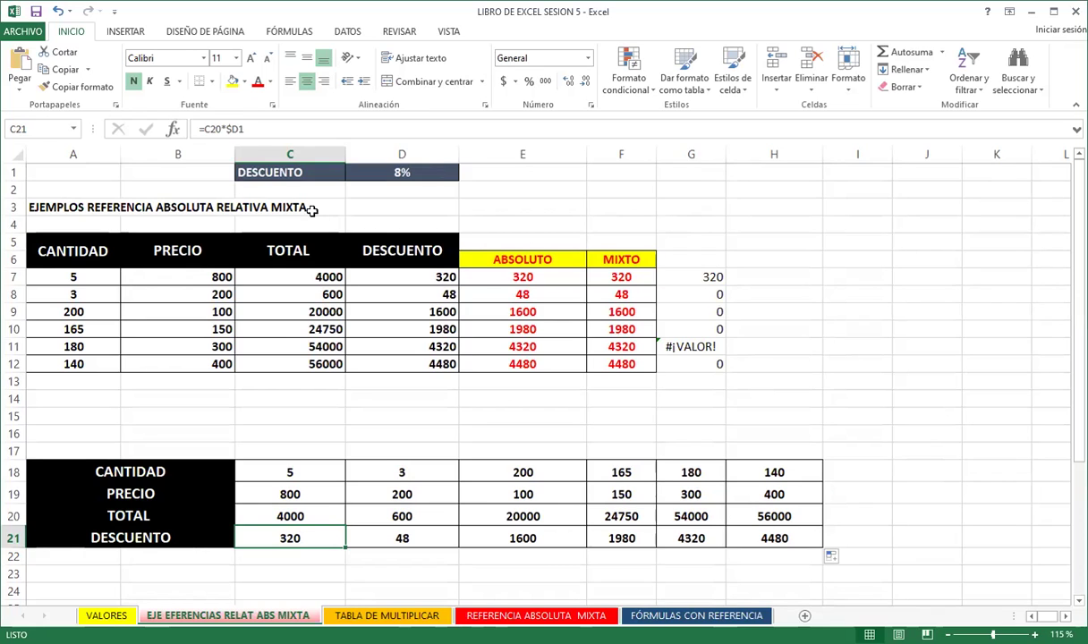
Change C21 to =$C20*$D1 and fill it across row 21, making every discount 320
left_click(204, 130)
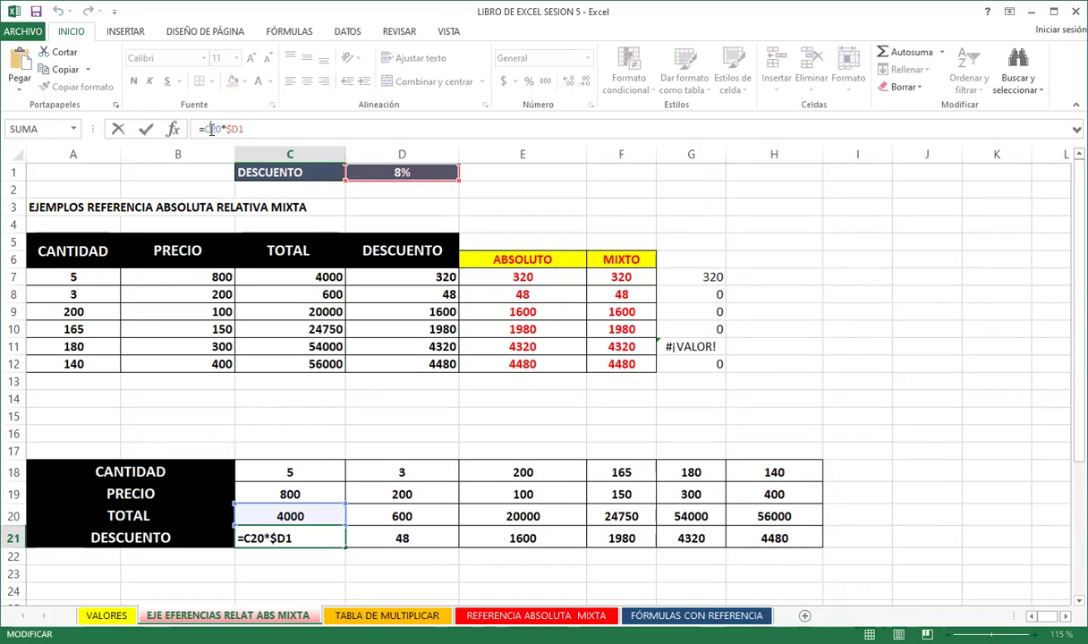
key("F4")
key("F4")
key("F4")
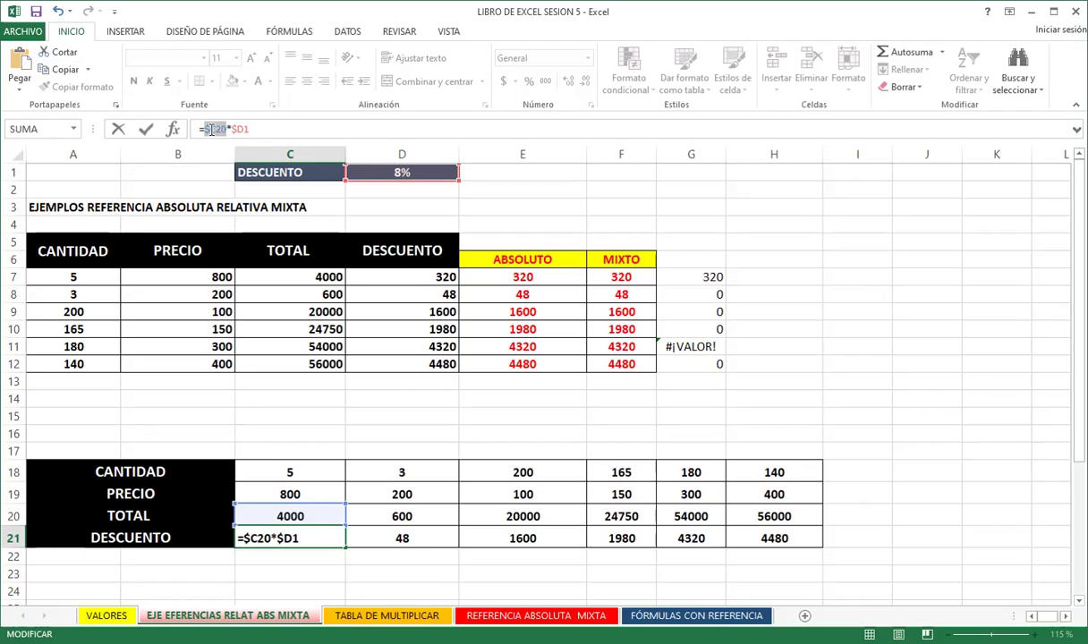
key("Return")
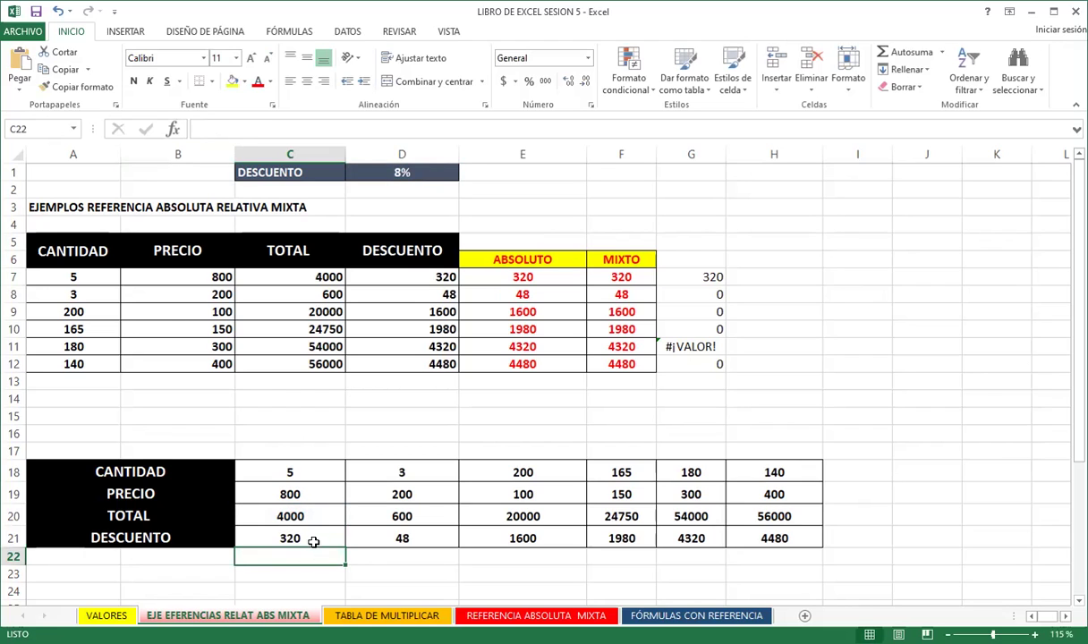
left_click(313, 538)
left_click_drag(344, 547, 797, 535)
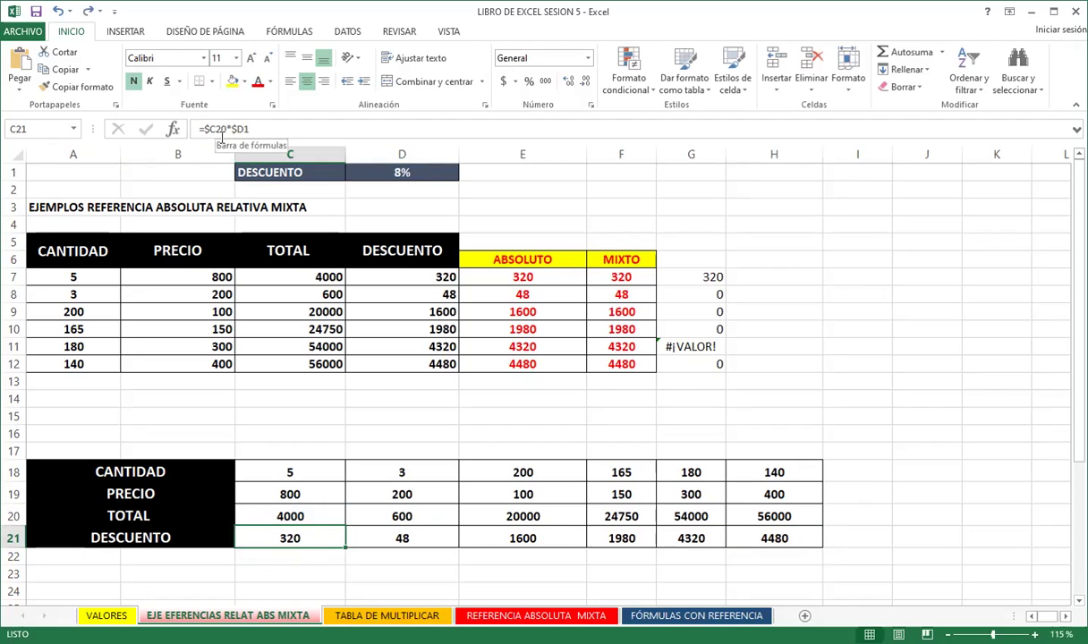
key("ctrl+y")
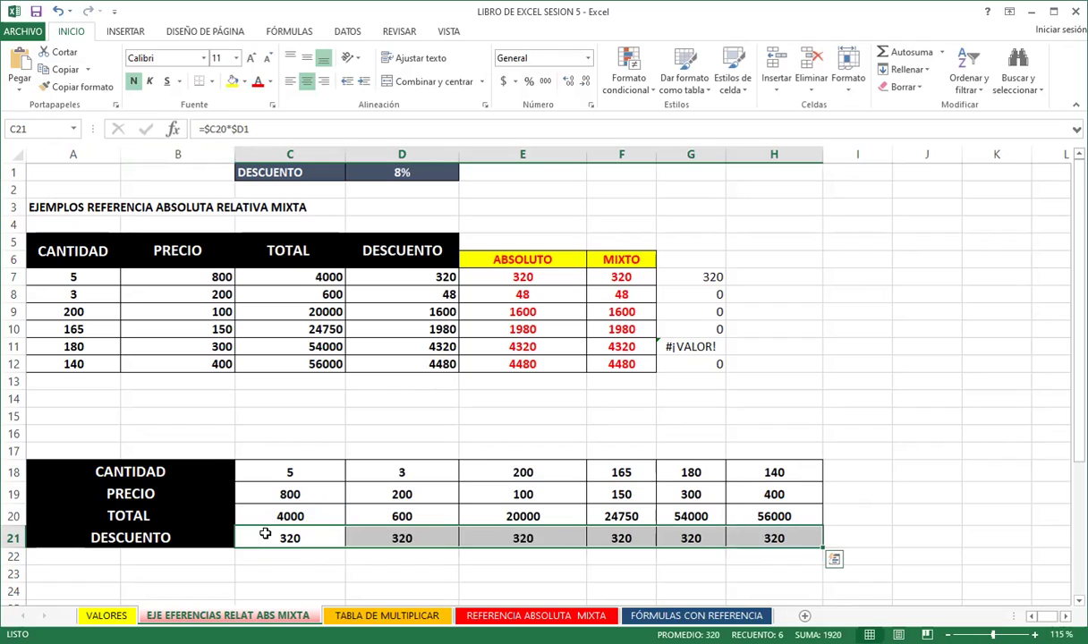
Refill C21's formula across, then undo to restore discounts 320, 48, 1600, 1980, 4320, 4480
left_click(265, 534)
left_click(206, 131)
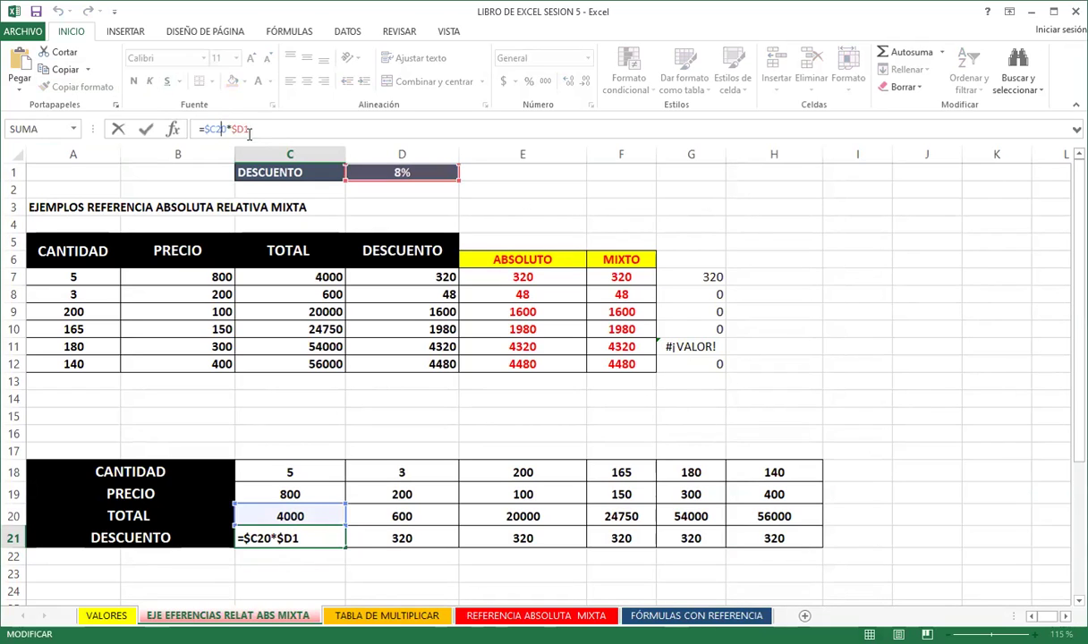
key("Return")
left_click(275, 533)
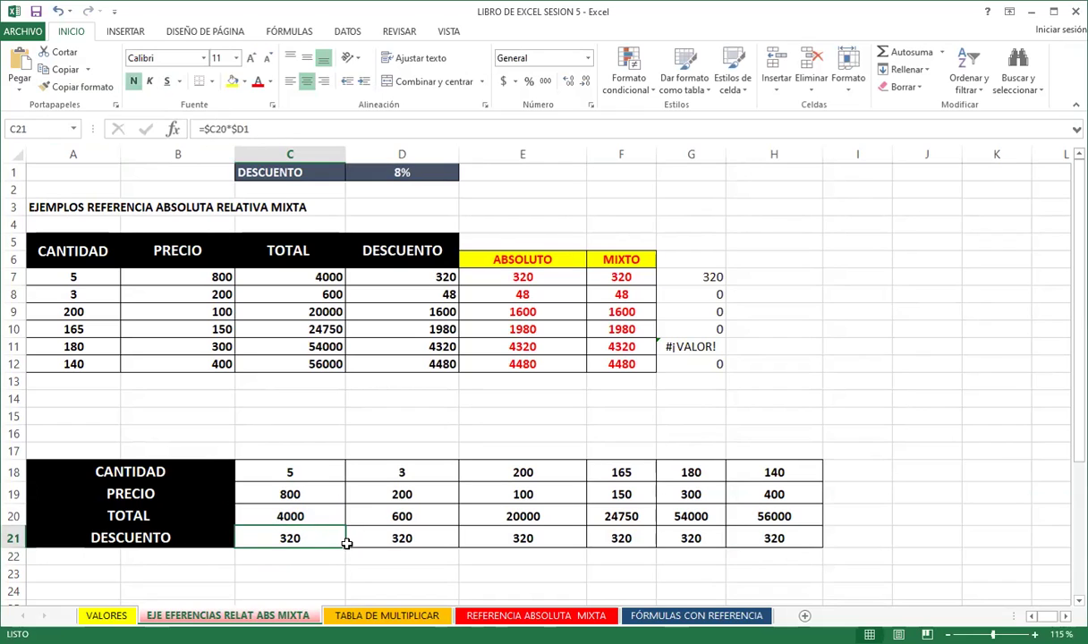
left_click_drag(345, 544, 401, 541)
left_click(402, 540)
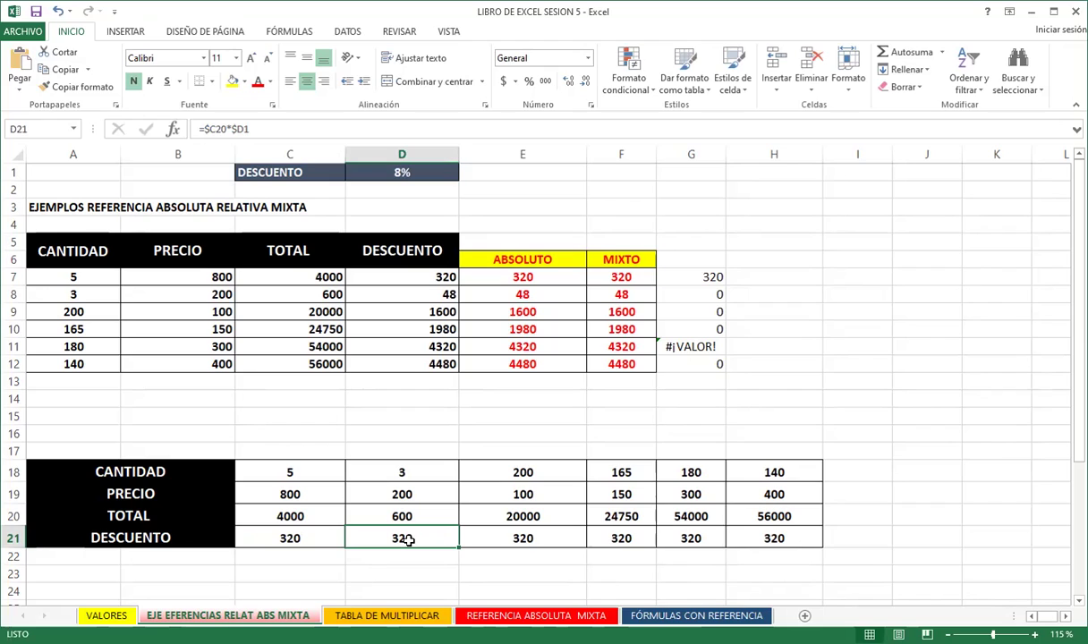
key("Left")
key("ctrl+z")
key("ctrl+z")
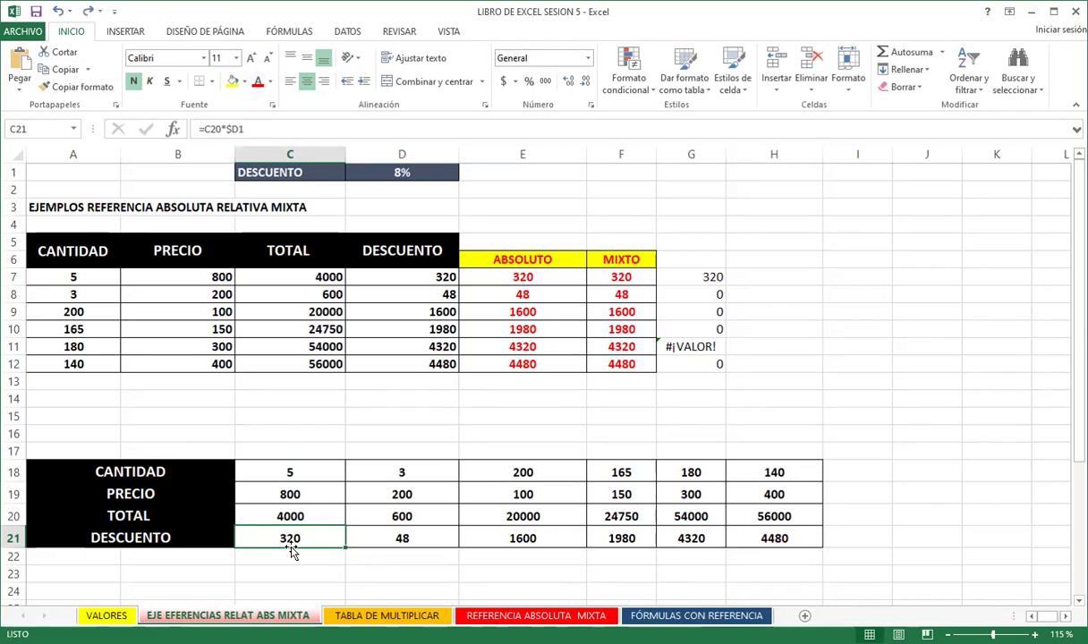
Change C21 to =C$20*$D1 and fill it across to H21, keeping 320 through 4480
left_click(204, 129)
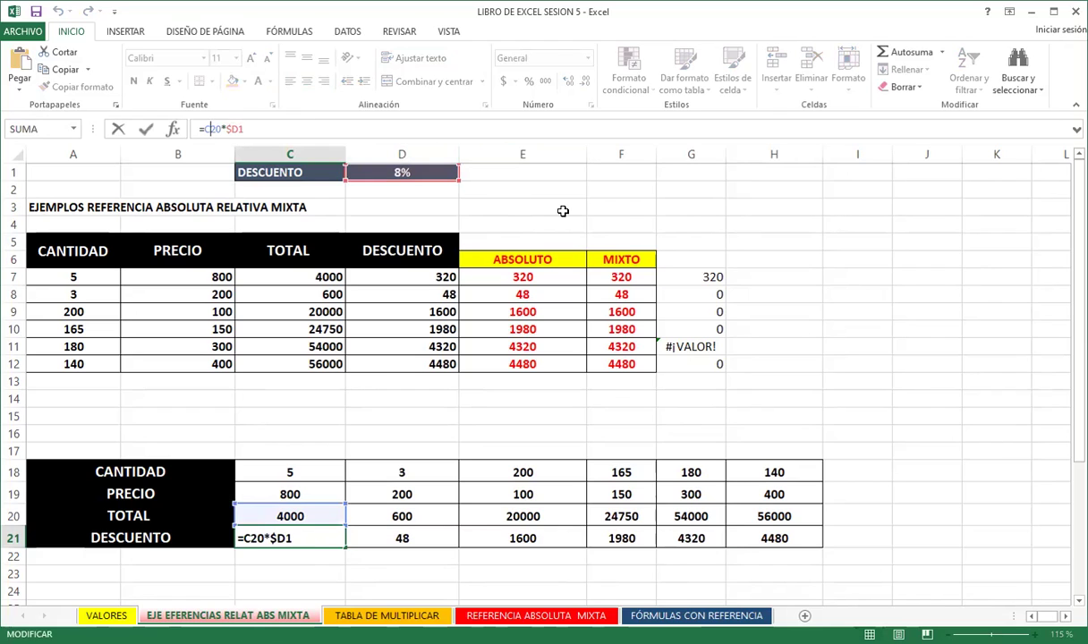
key("F4")
key("F4")
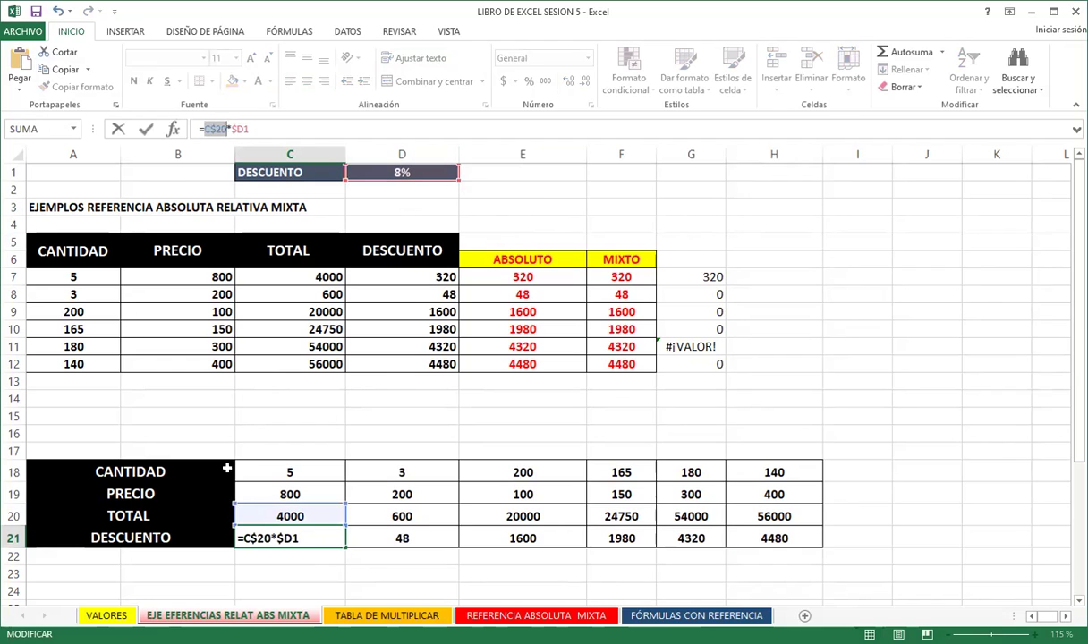
key("Return")
left_click(309, 537)
left_click_drag(345, 547, 775, 548)
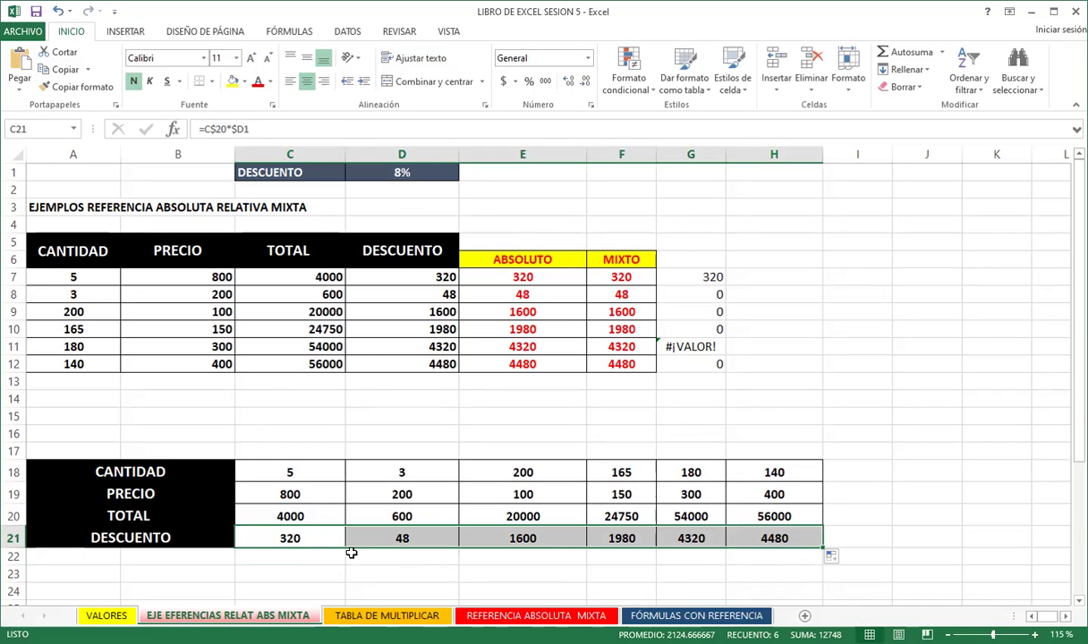
scroll(351, 553, "down", 1)
scroll(340, 550, "down", 2)
scroll(335, 549, "down", 2)
scroll(335, 544, "down", 1)
scroll(335, 543, "down", 1)
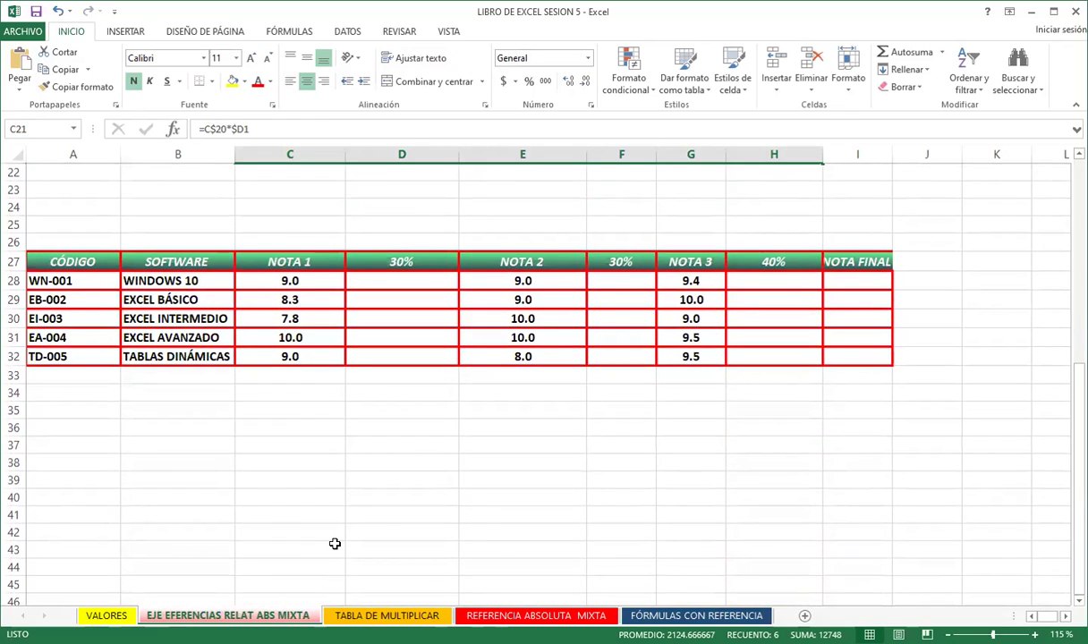
left_click(403, 276)
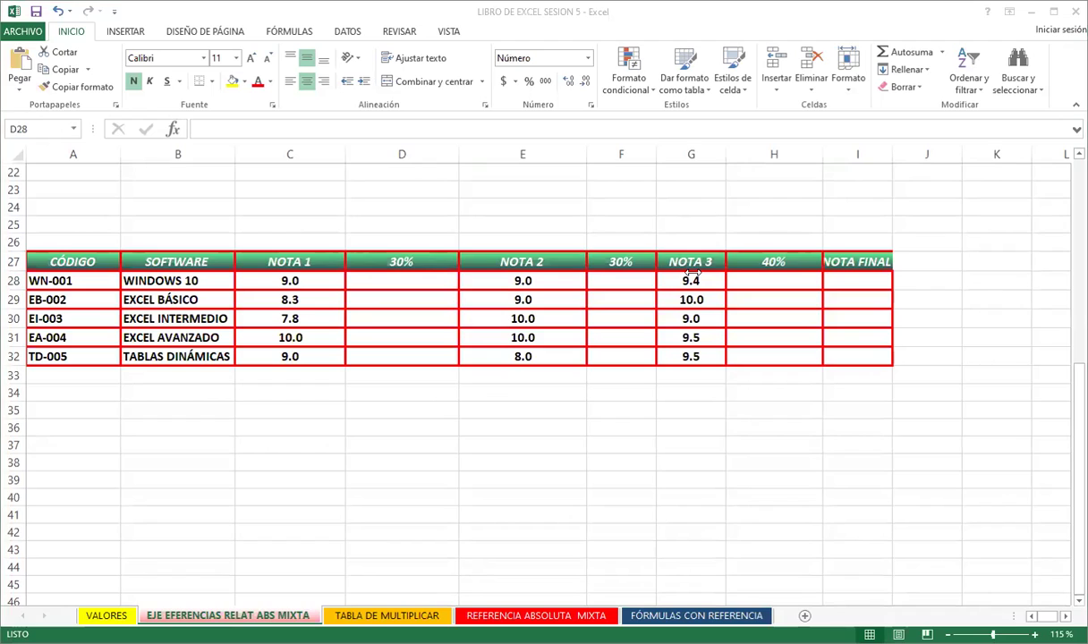
left_click(401, 278)
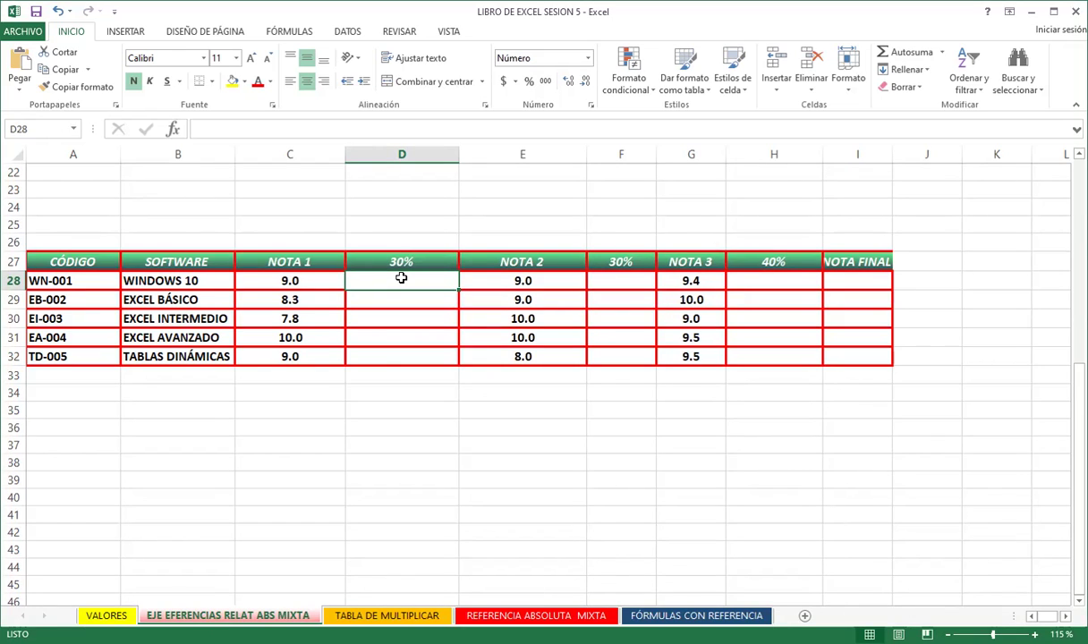
type("=")
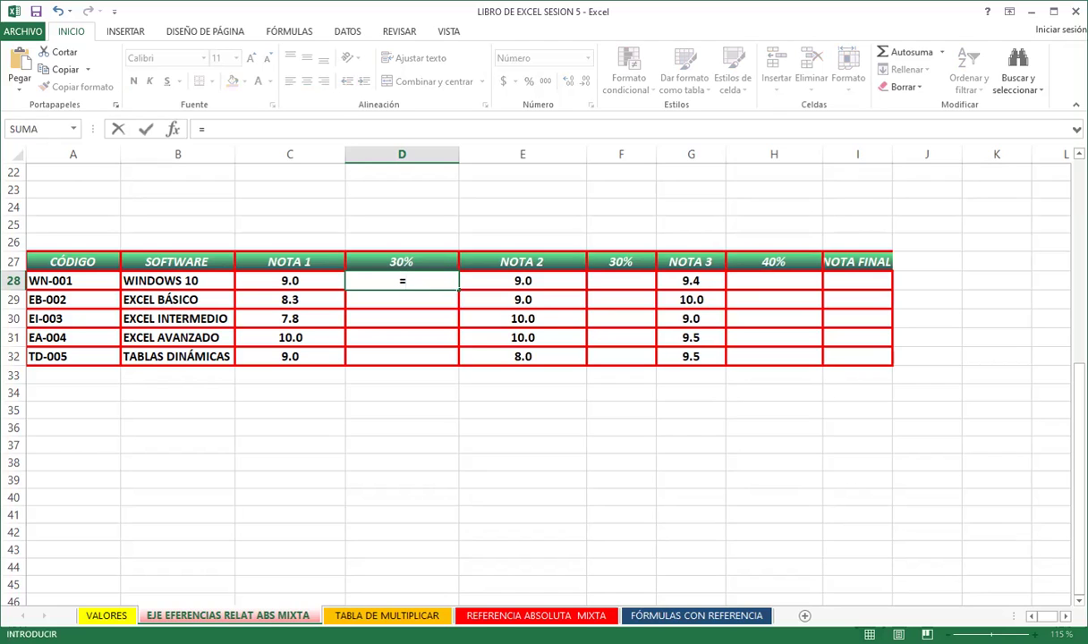
left_click(312, 276)
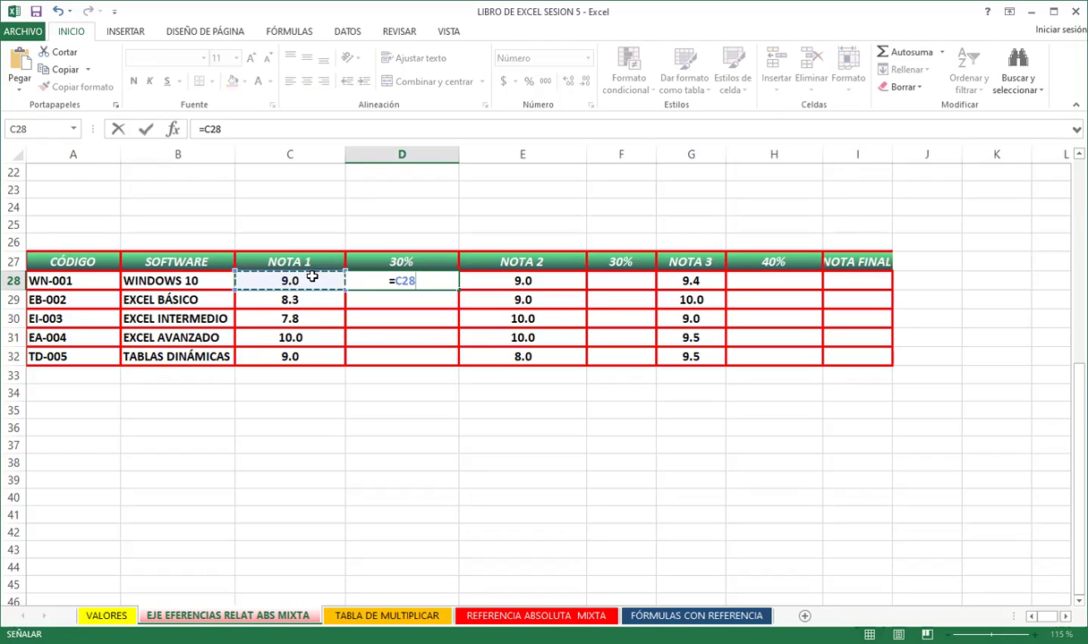
type("*")
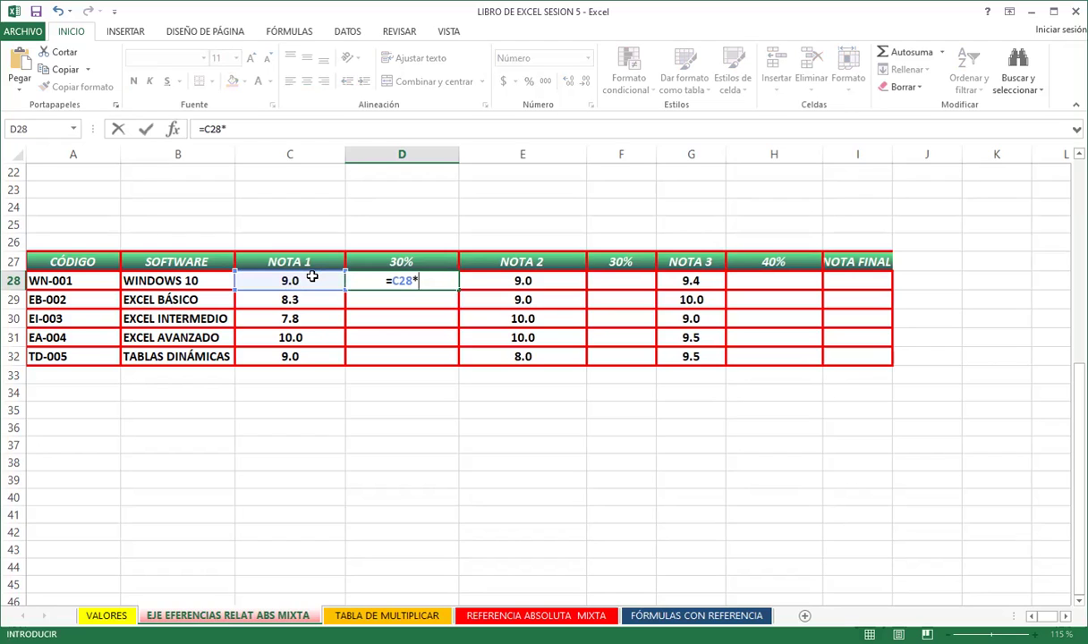
key("Escape")
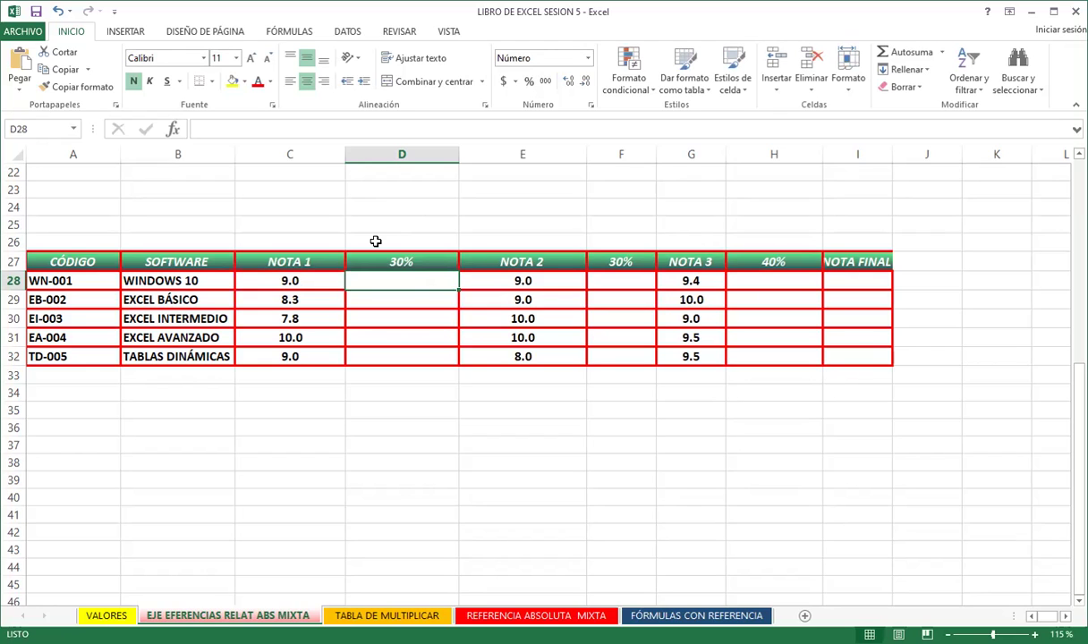
key("ctrl+z")
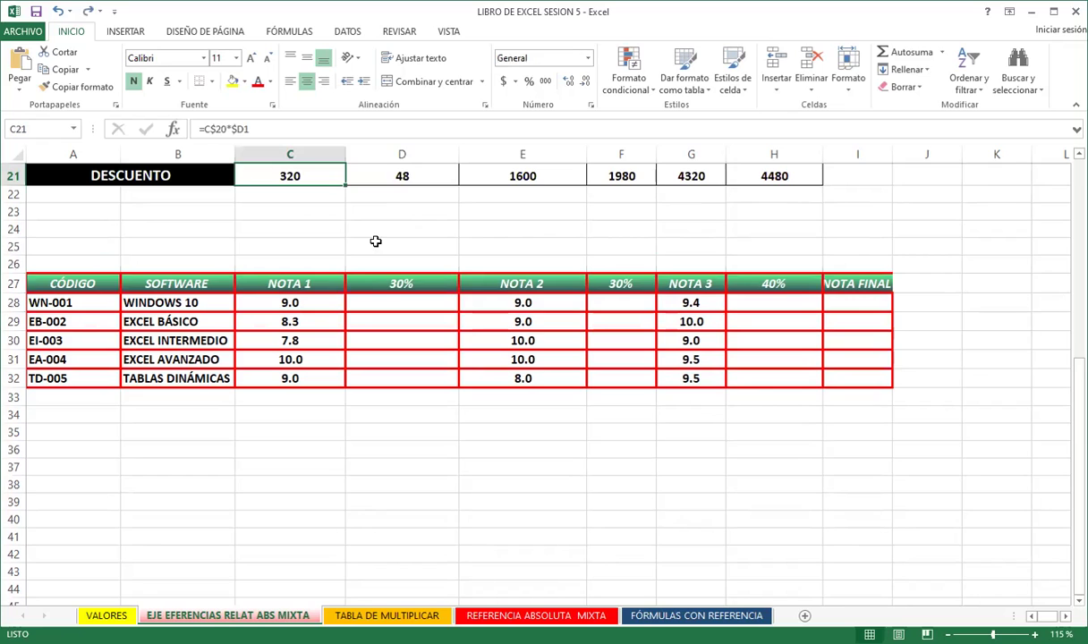
scroll(358, 251, "up", 1)
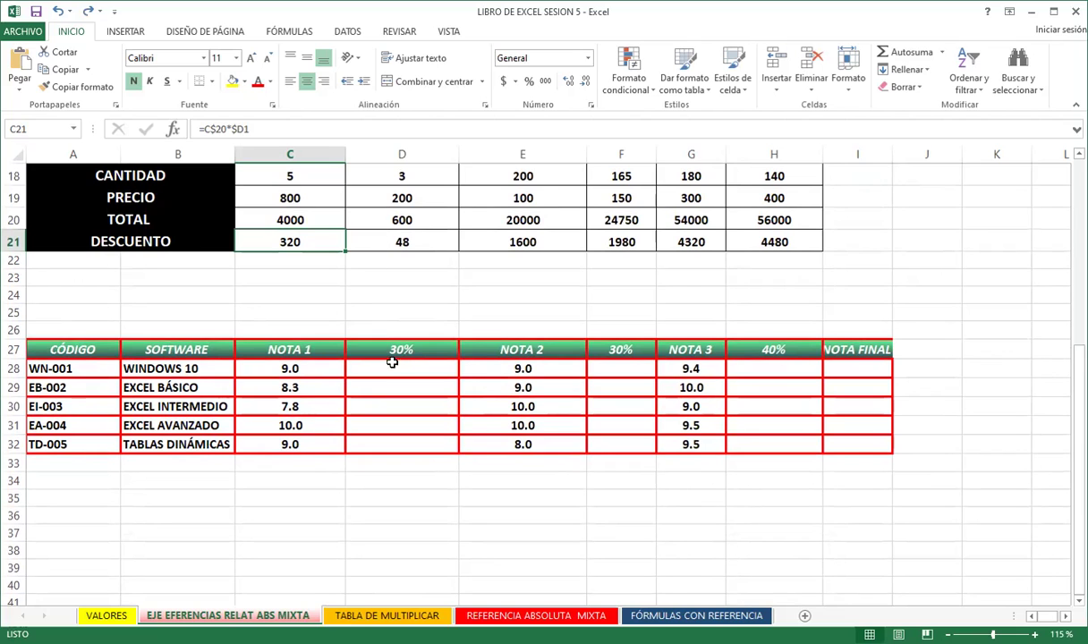
left_click(394, 368)
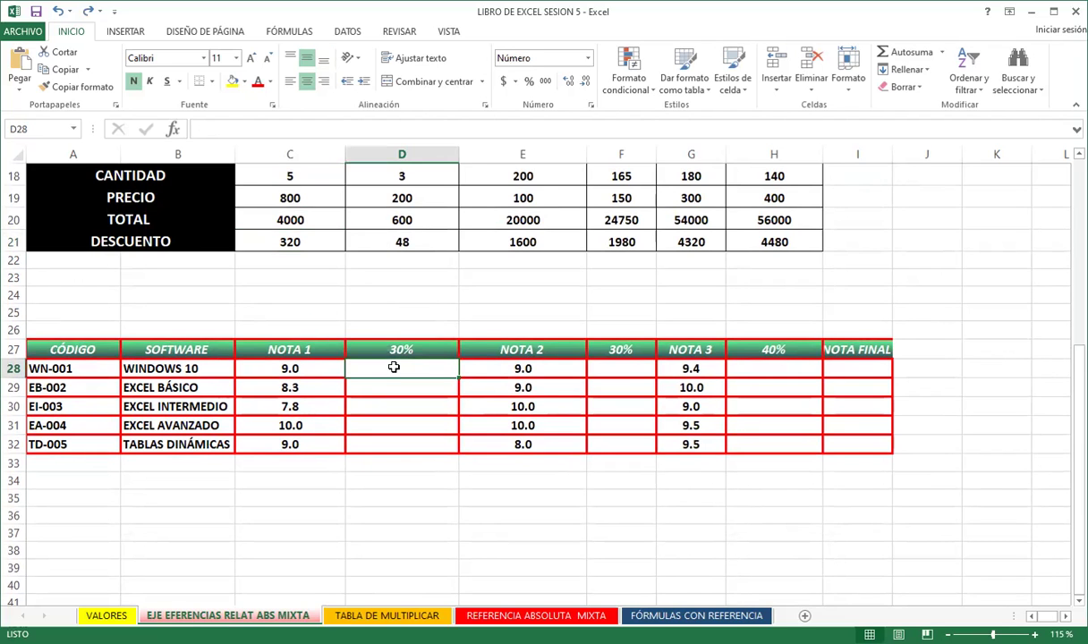
scroll(394, 368, "up", 6)
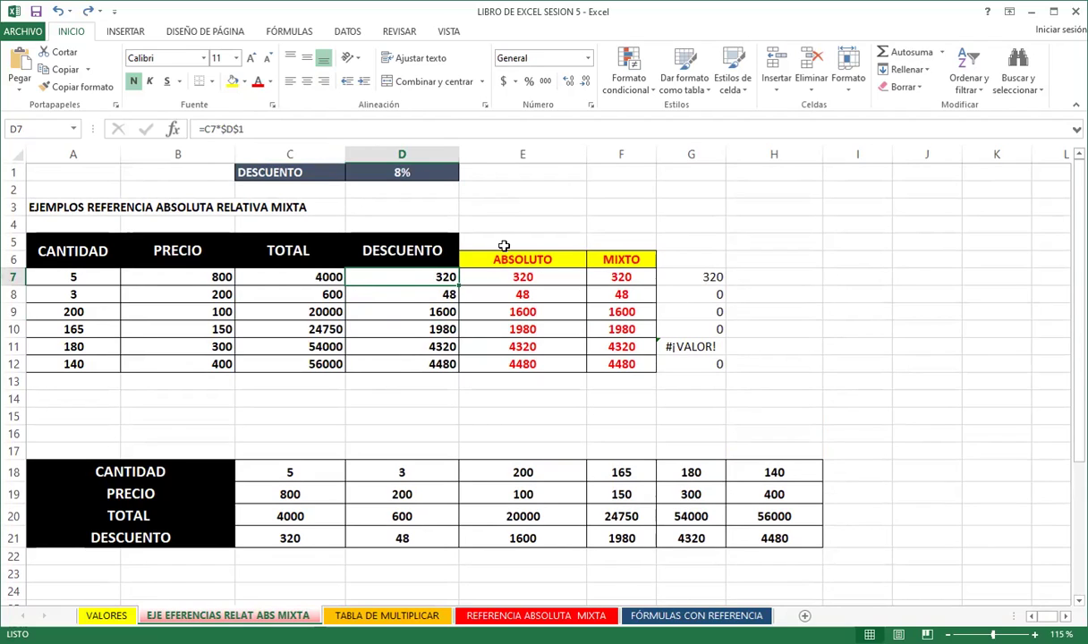
left_click(502, 276)
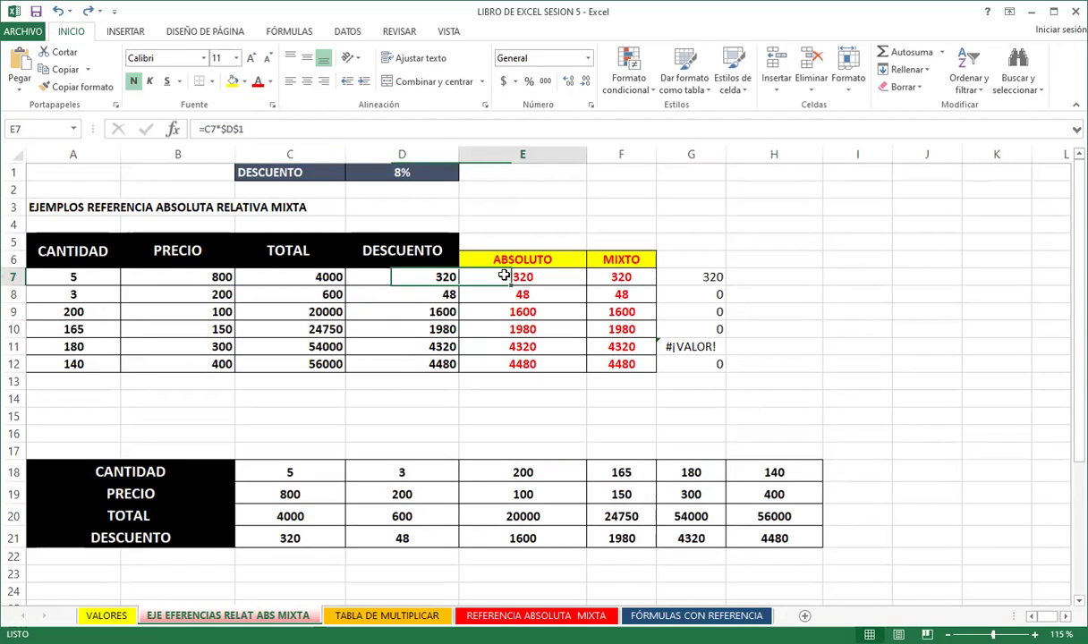
left_click(614, 276)
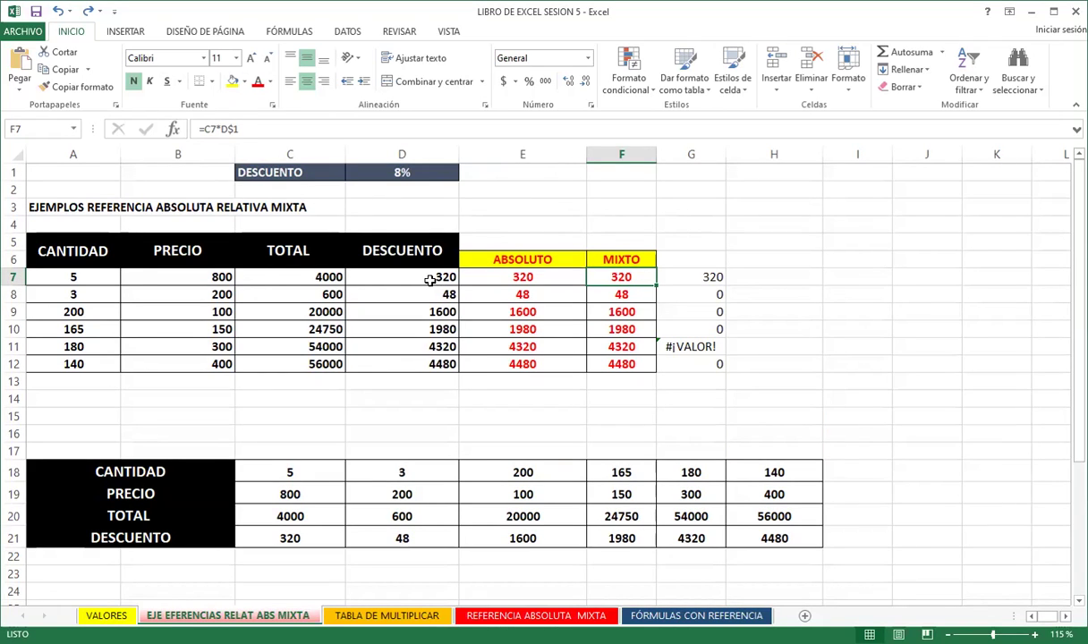
left_click(428, 279)
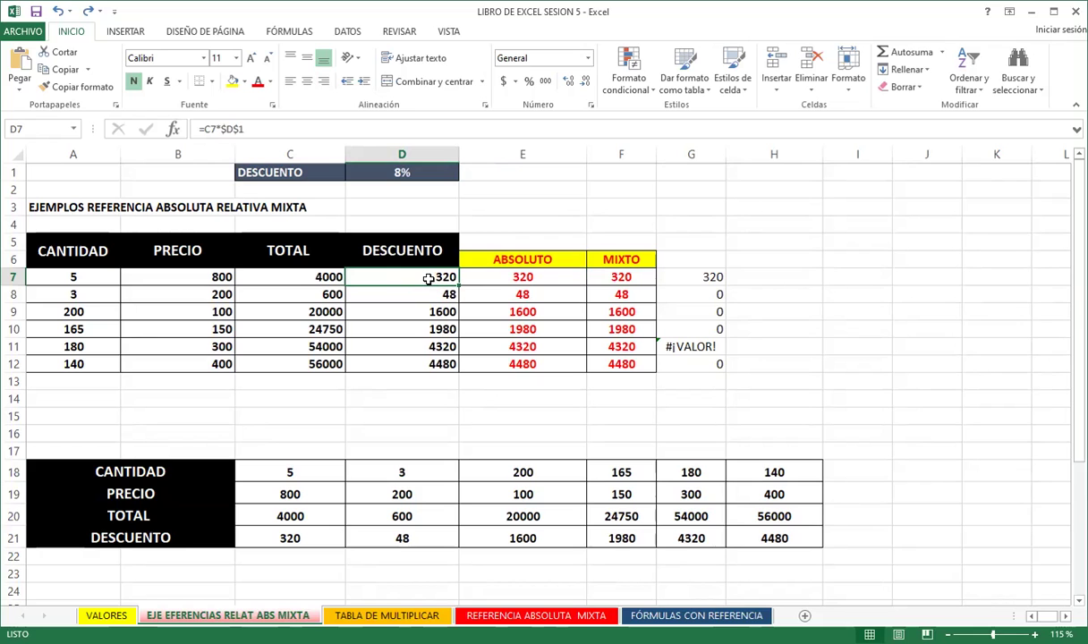
scroll(428, 279, "down", 2)
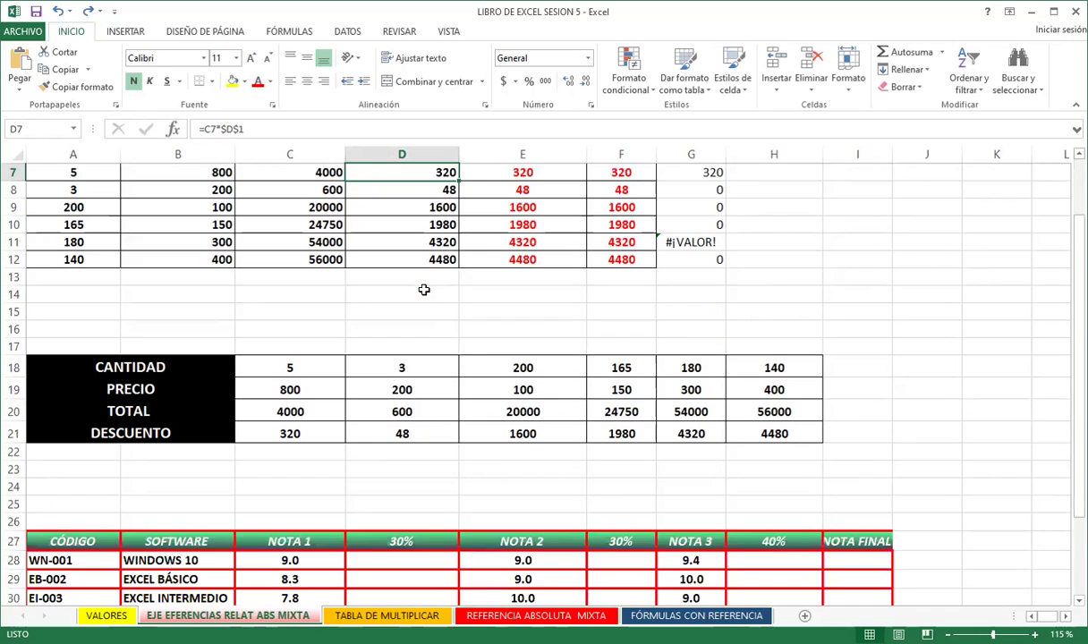
scroll(425, 289, "down", 2)
scroll(422, 296, "down", 1)
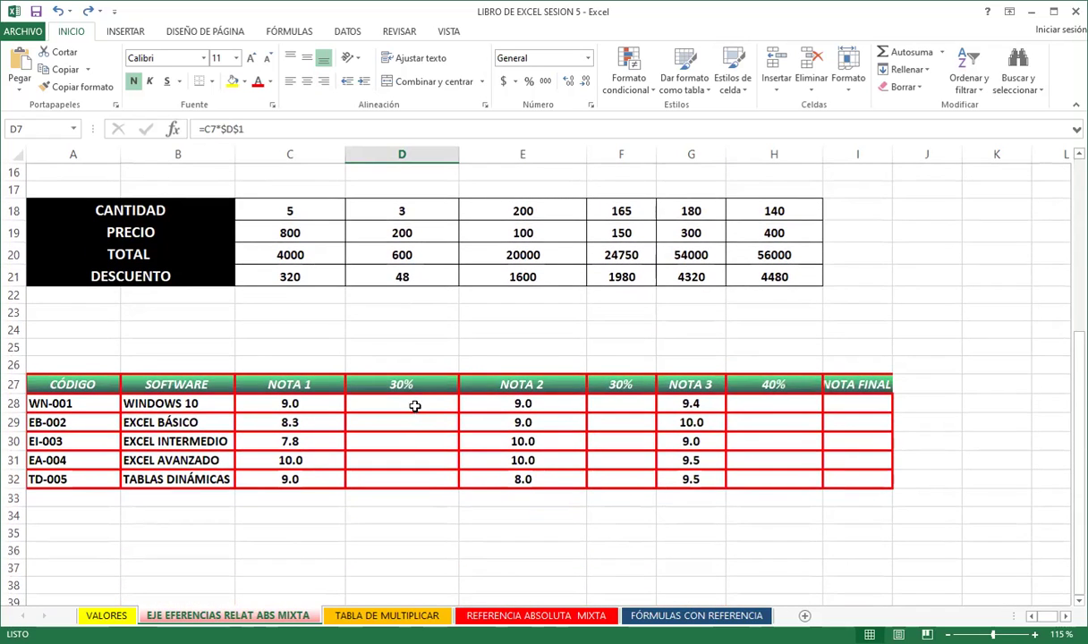
Start a formula in D28, the first 30% cell for WINDOWS 10
left_click(417, 401)
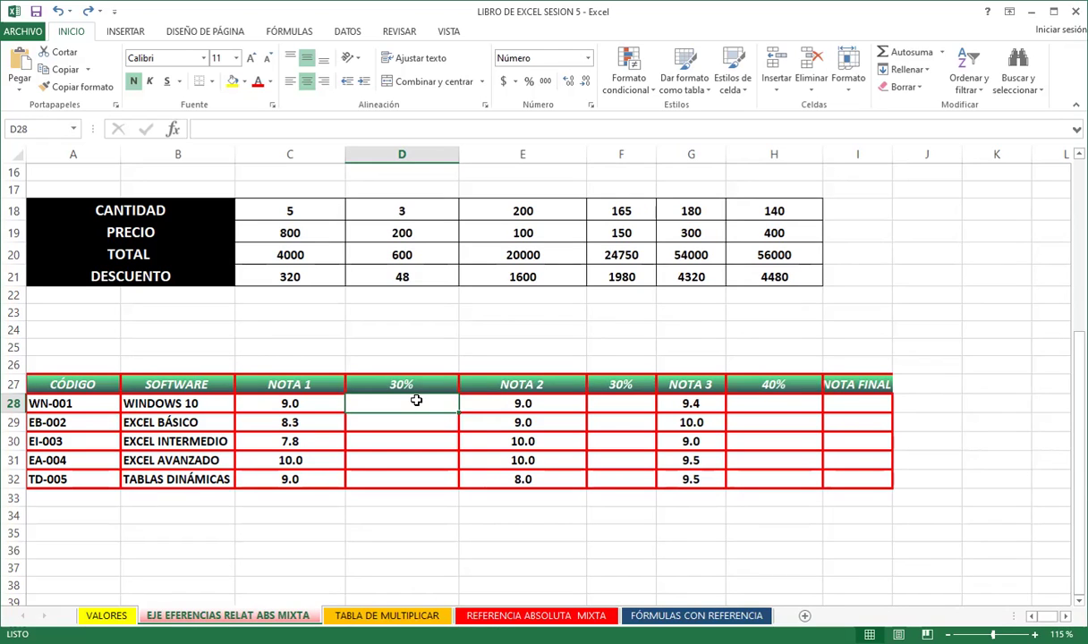
type("=")
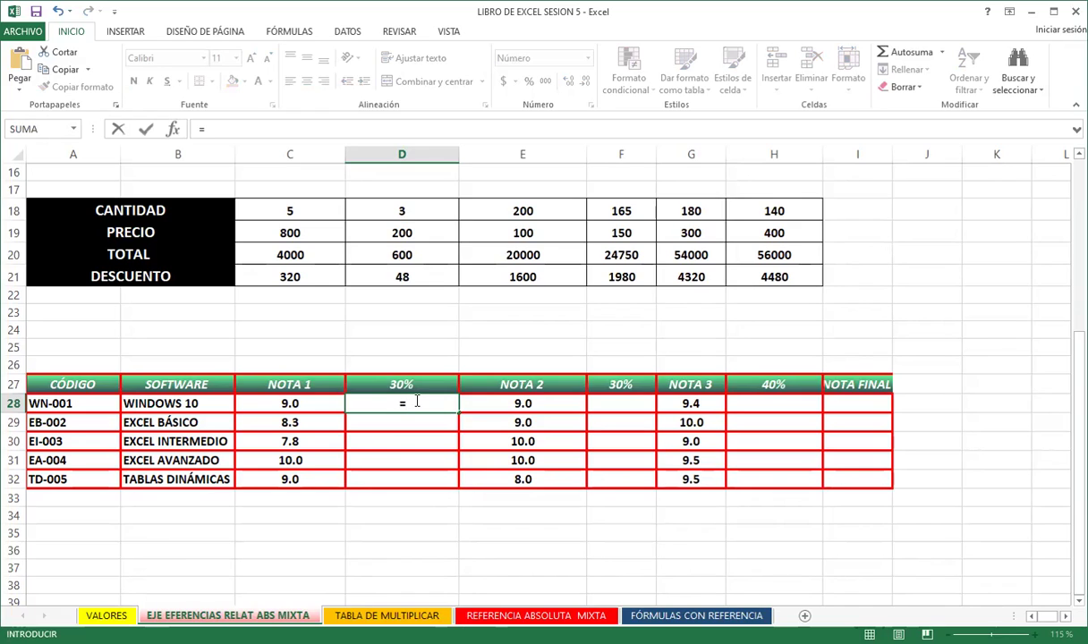
Enter =C28*$D$27 in D28 and fill it to D32, giving 2.7, 2.5, 2.3, 3.0, 2.7
left_click(269, 405)
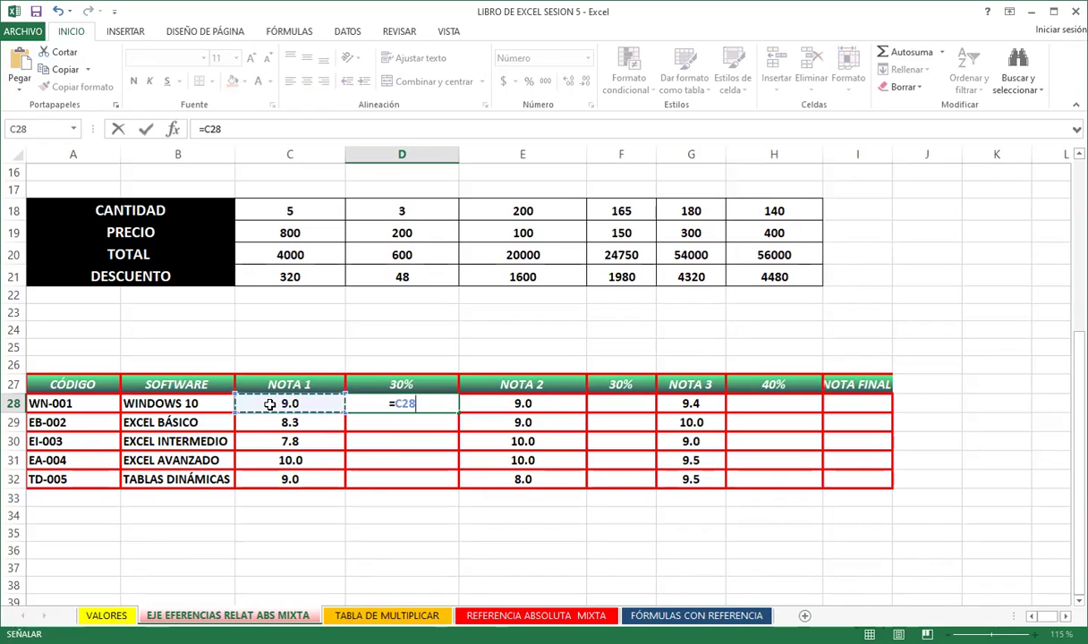
type("*")
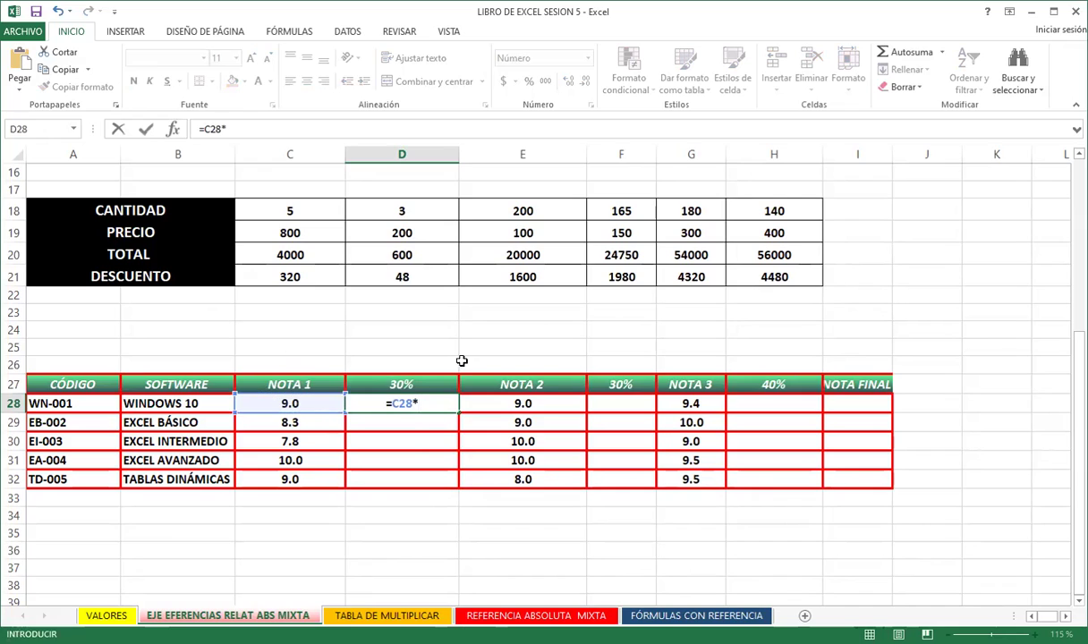
left_click(426, 379)
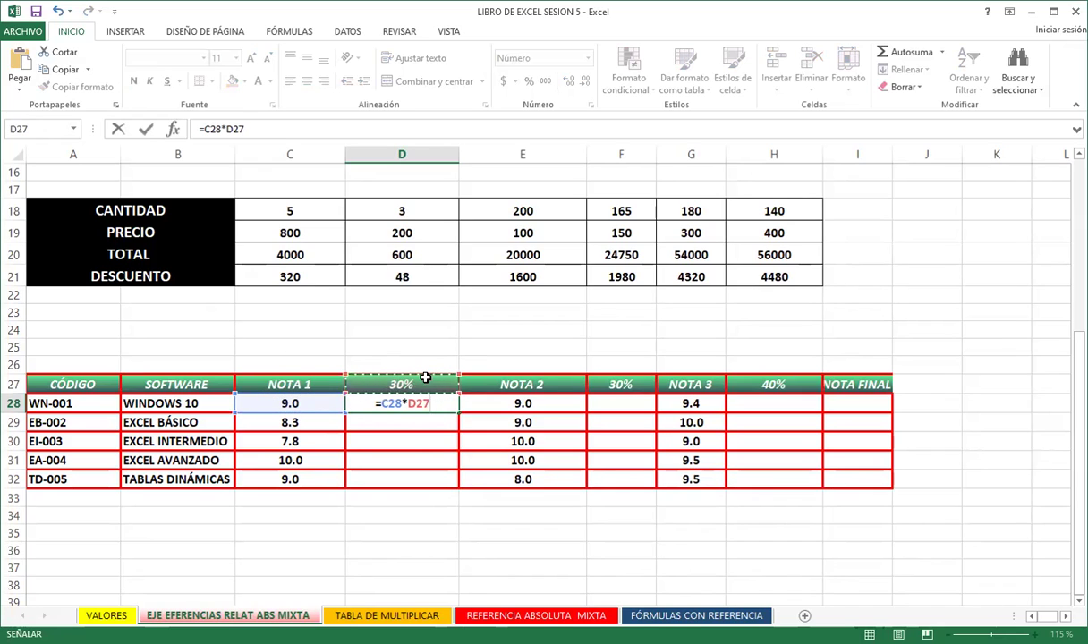
key("F4")
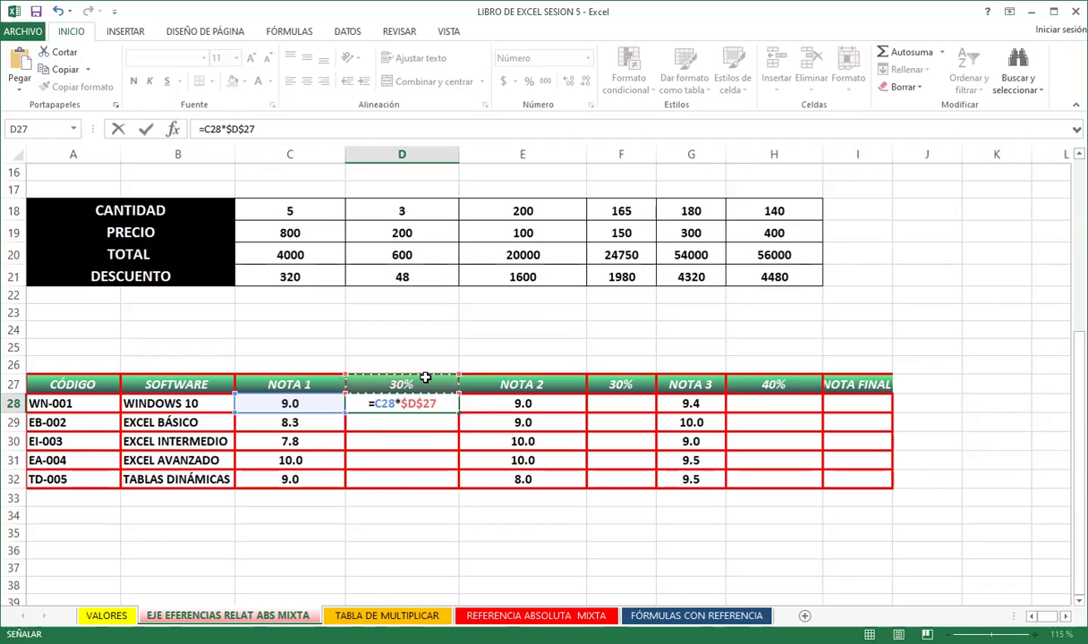
key("ctrl+Return")
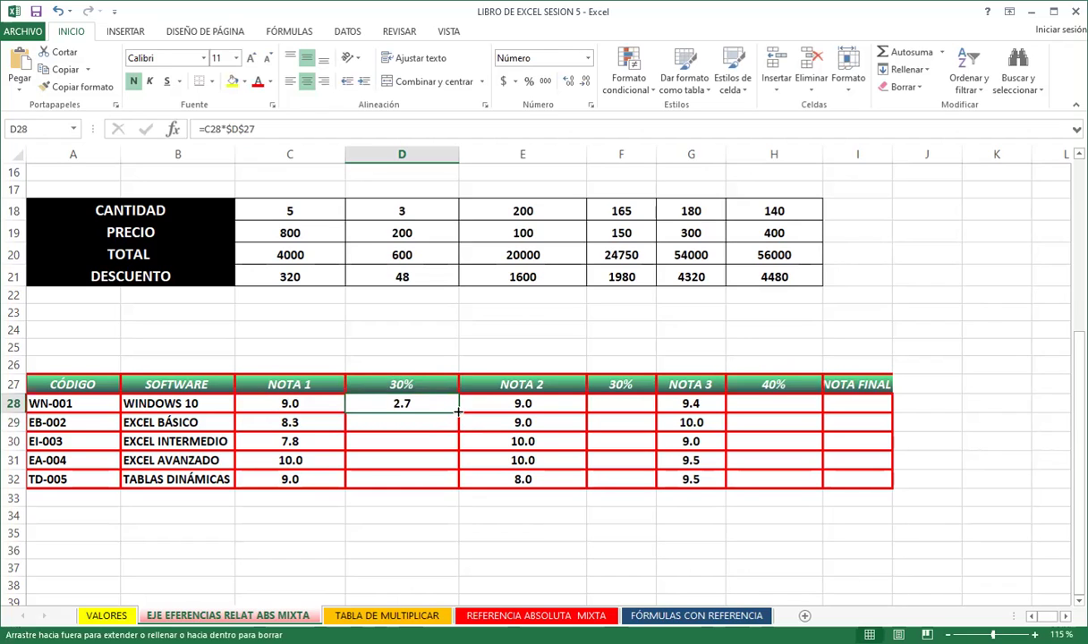
double_click(457, 413)
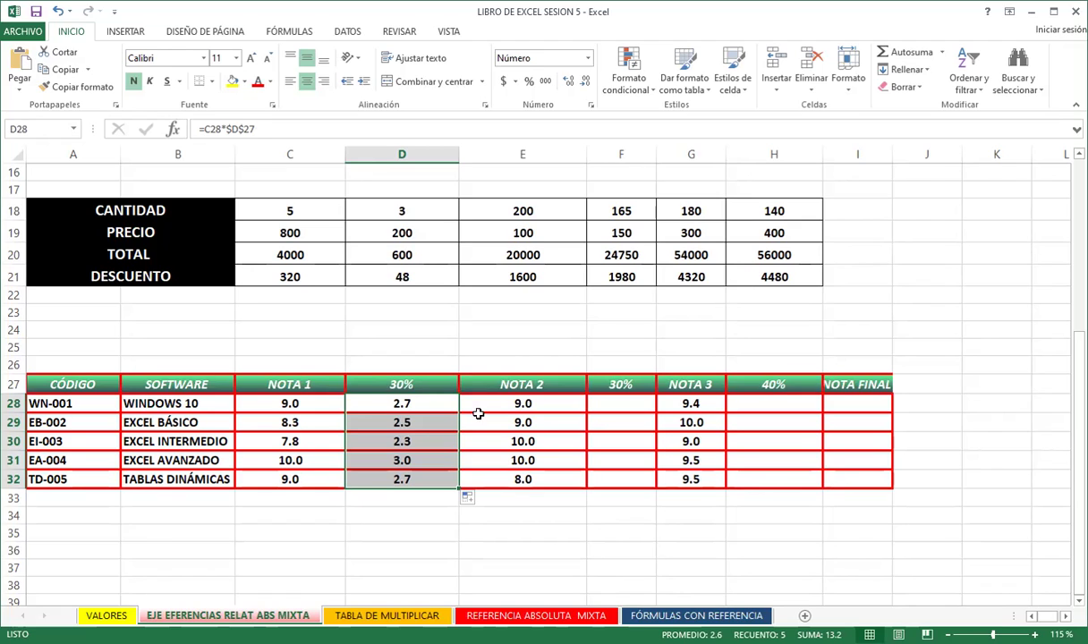
left_click(604, 396)
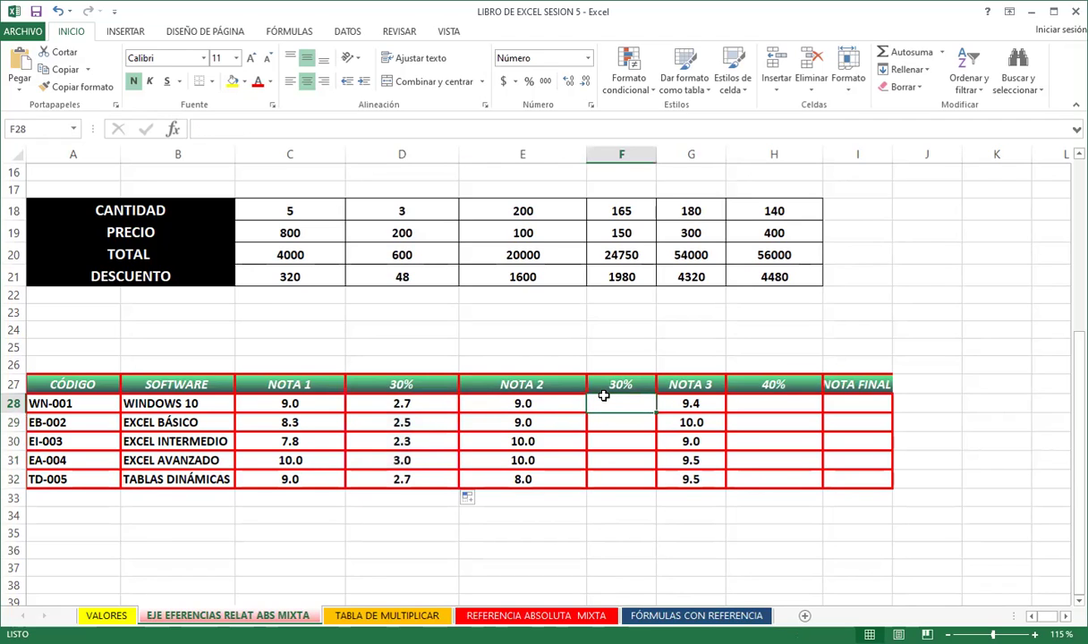
Enter =E28*F$27 in F28 and copy it to F32, giving 2.7, 2.7, 3.0, 3.0, 2.4
type("=")
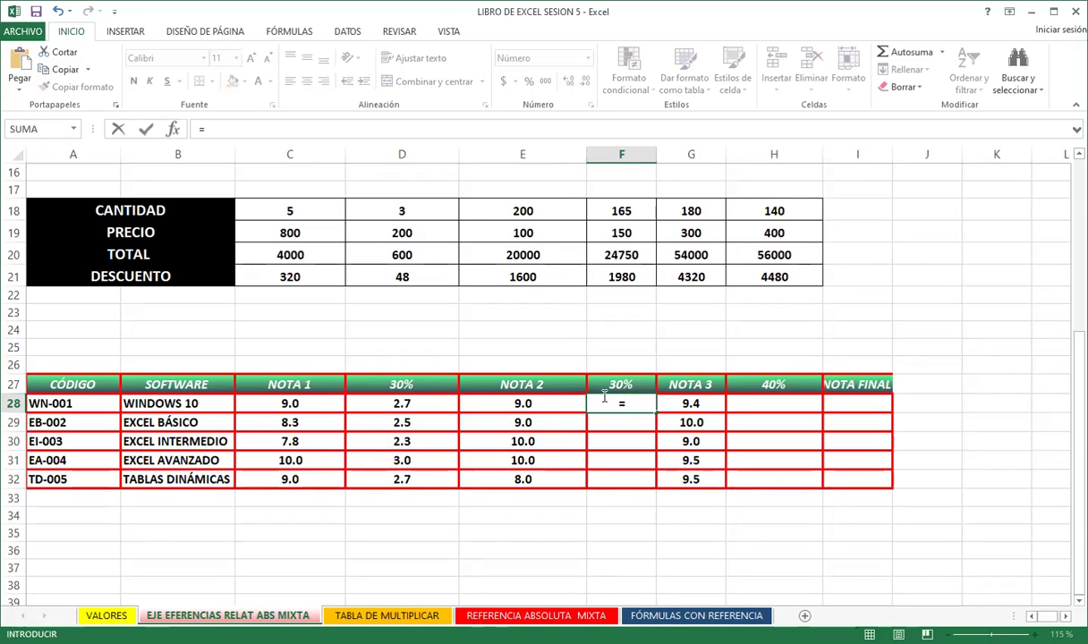
left_click(543, 404)
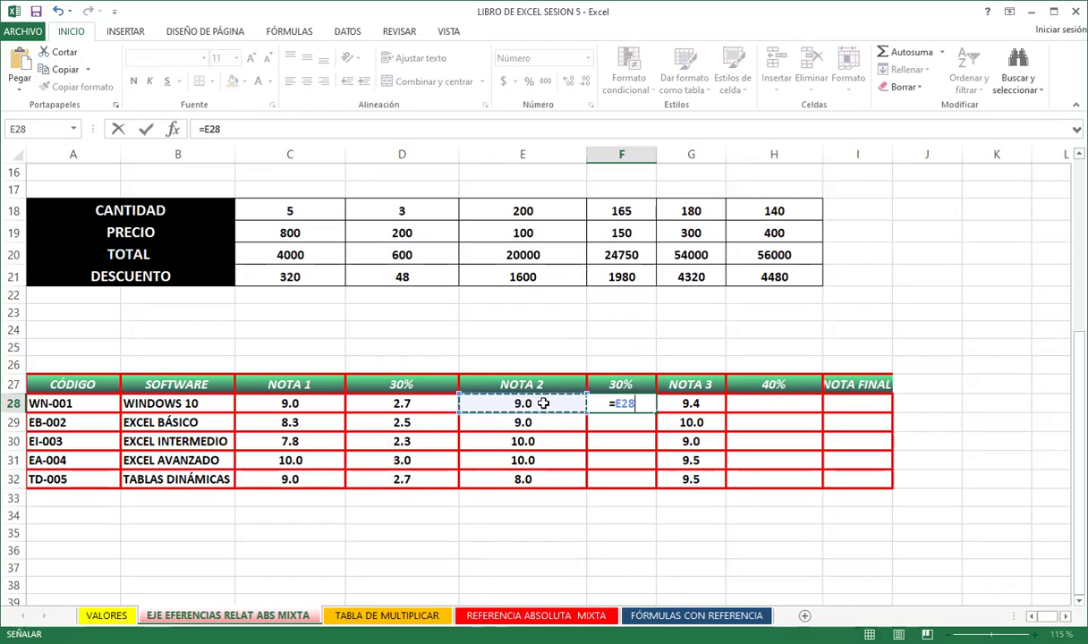
type("*")
left_click(643, 383)
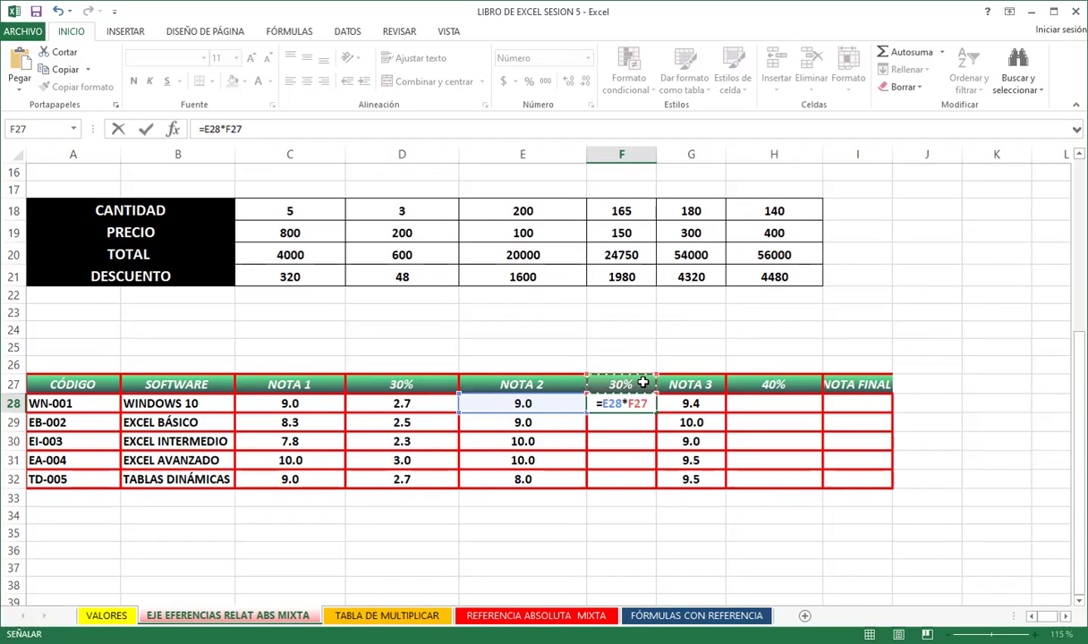
key("F4")
key("F4")
key("Return")
left_click(637, 390)
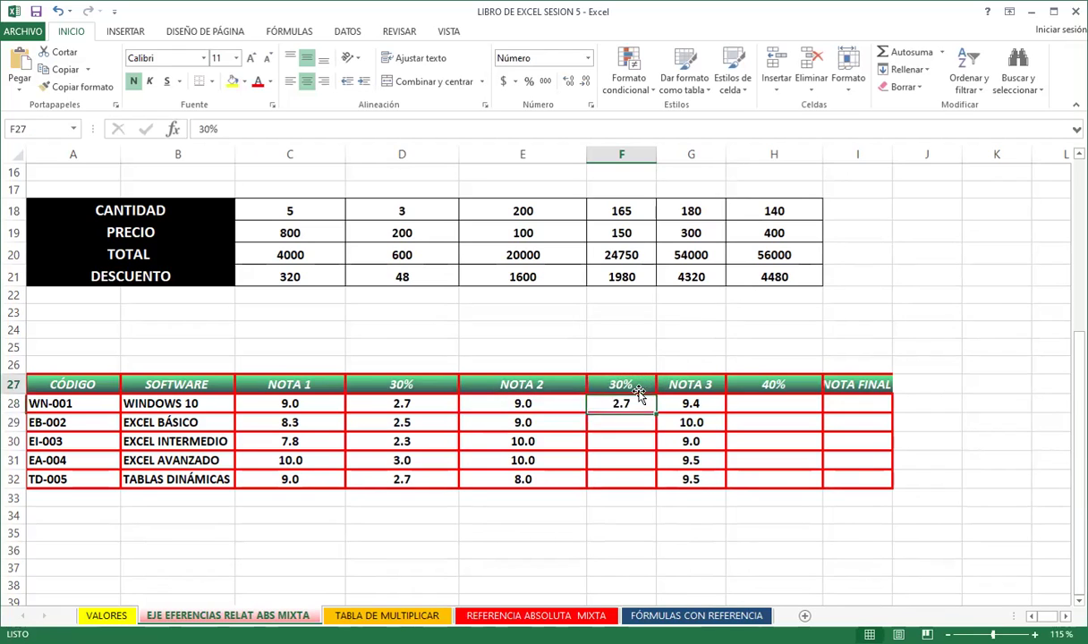
left_click(641, 403)
left_click_drag(655, 412, 645, 493)
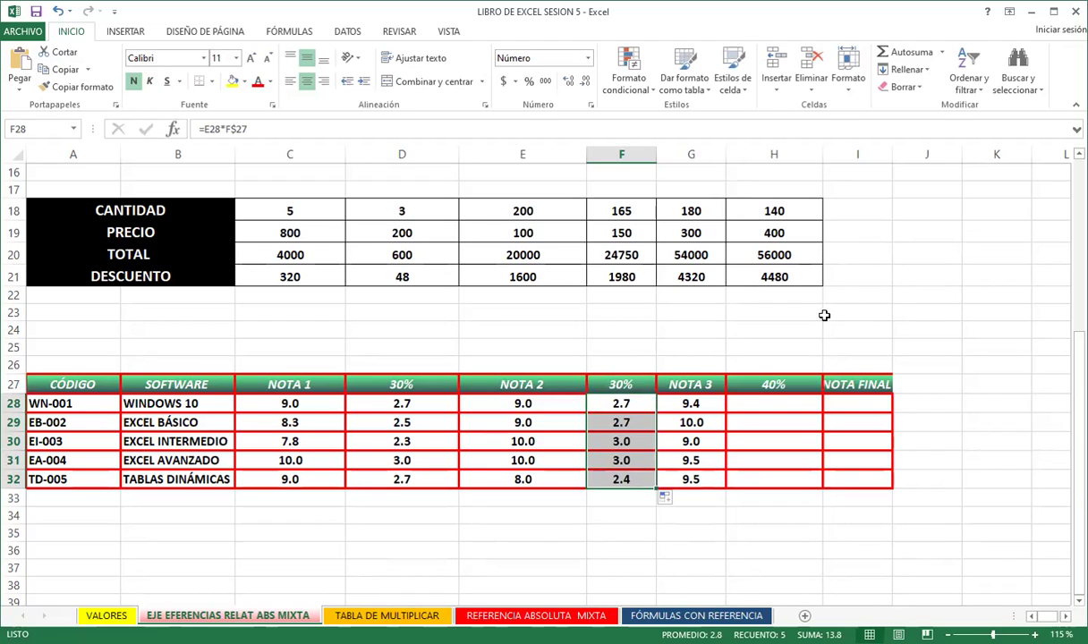
left_click(765, 404)
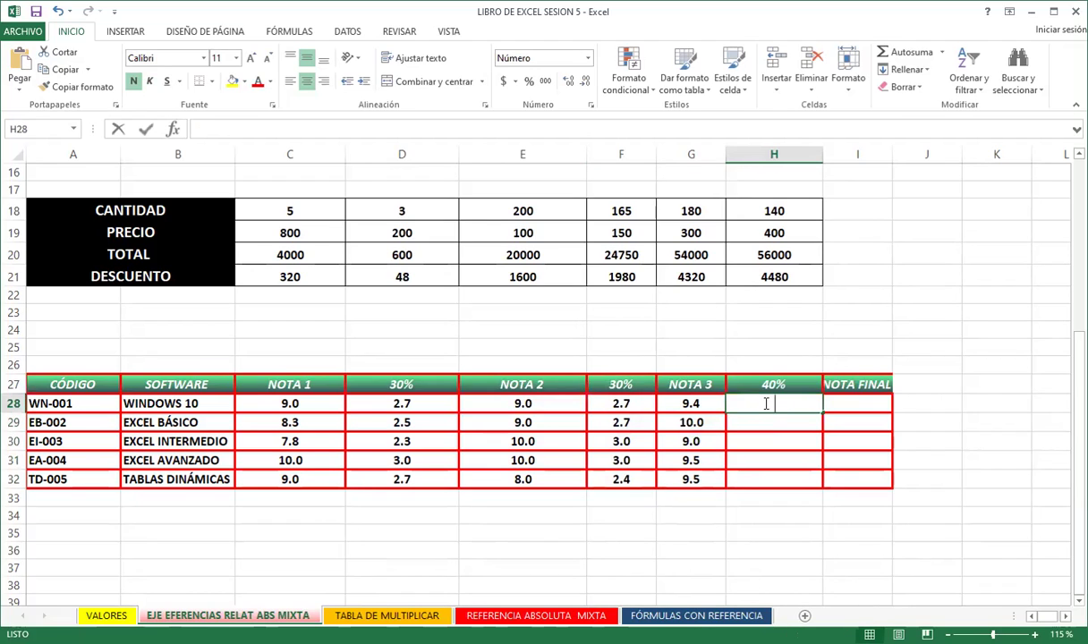
Enter =G28*$H$27 in H28 and fill it to H32, giving 3.8, 4.0, 3.6, 3.8, 3.8
type("=")
left_click(687, 403)
type("*")
left_click(766, 384)
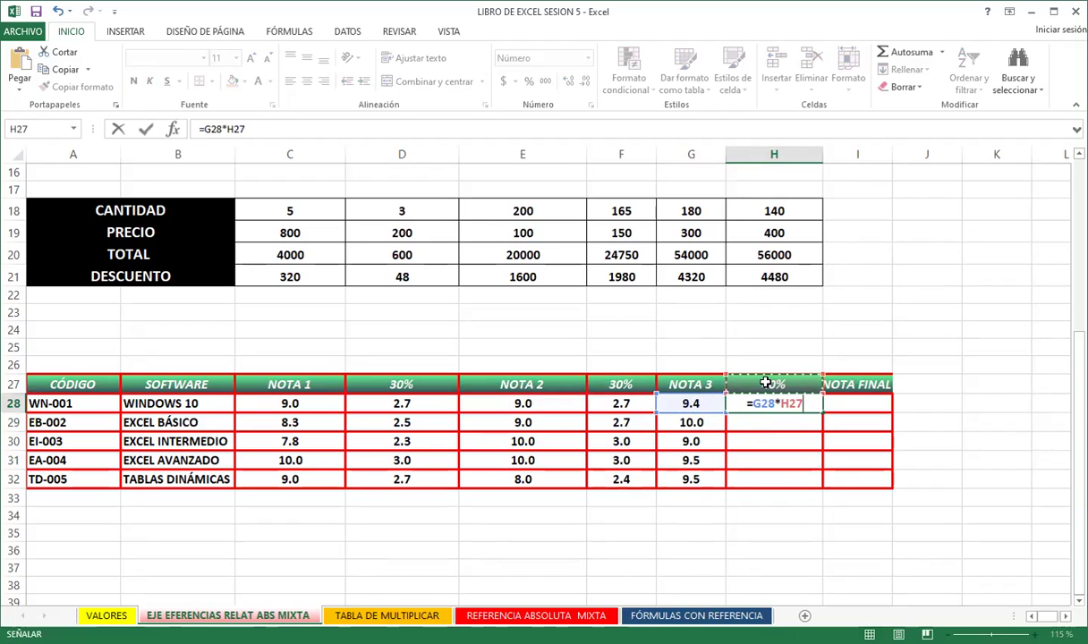
key("F4")
key("Return")
left_click(773, 408)
double_click(820, 413)
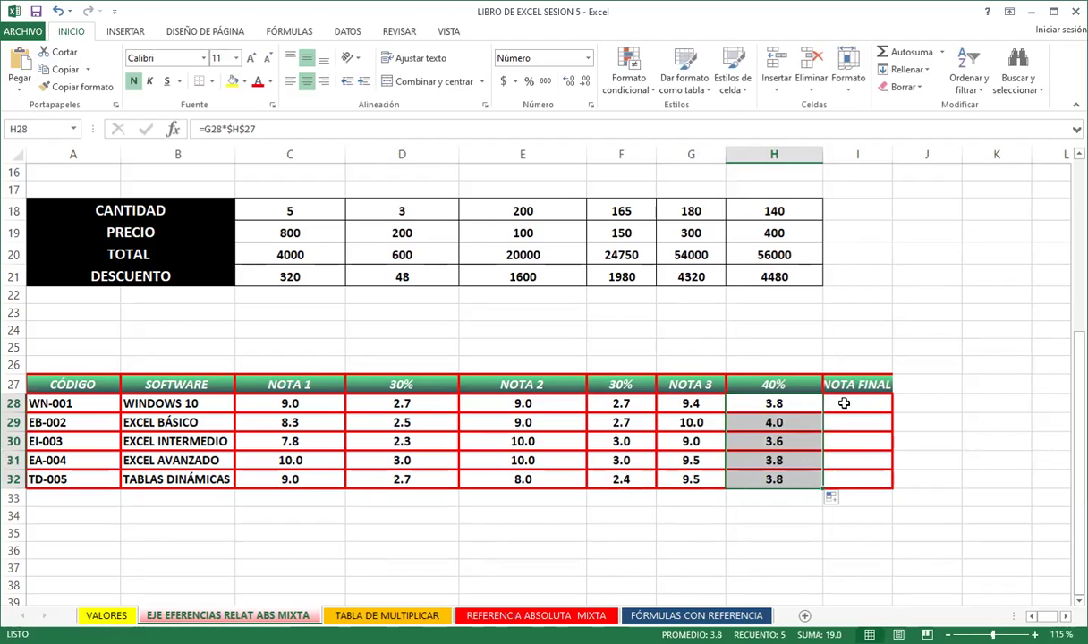
left_click(842, 403)
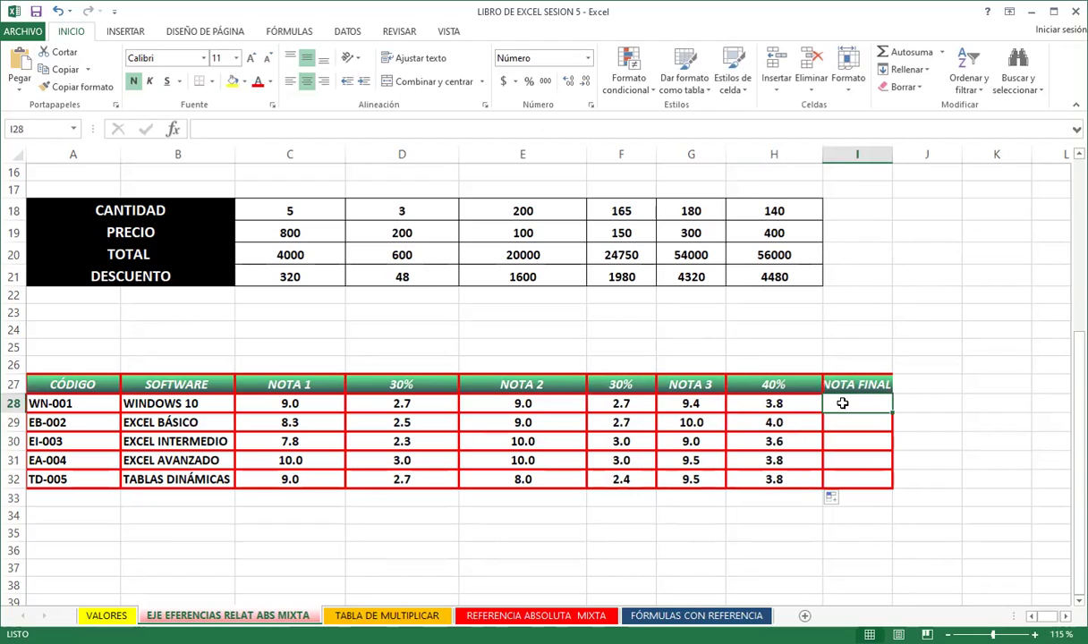
Sum the weighted grades in I28 with =D28+F28+H28, giving 9.2
type("=")
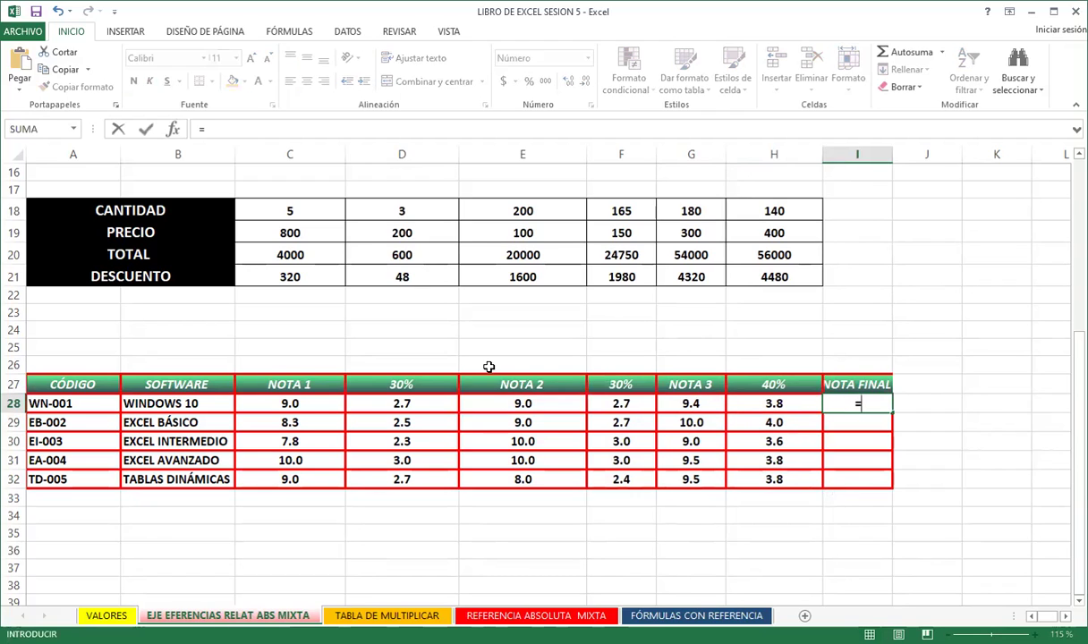
left_click(421, 403)
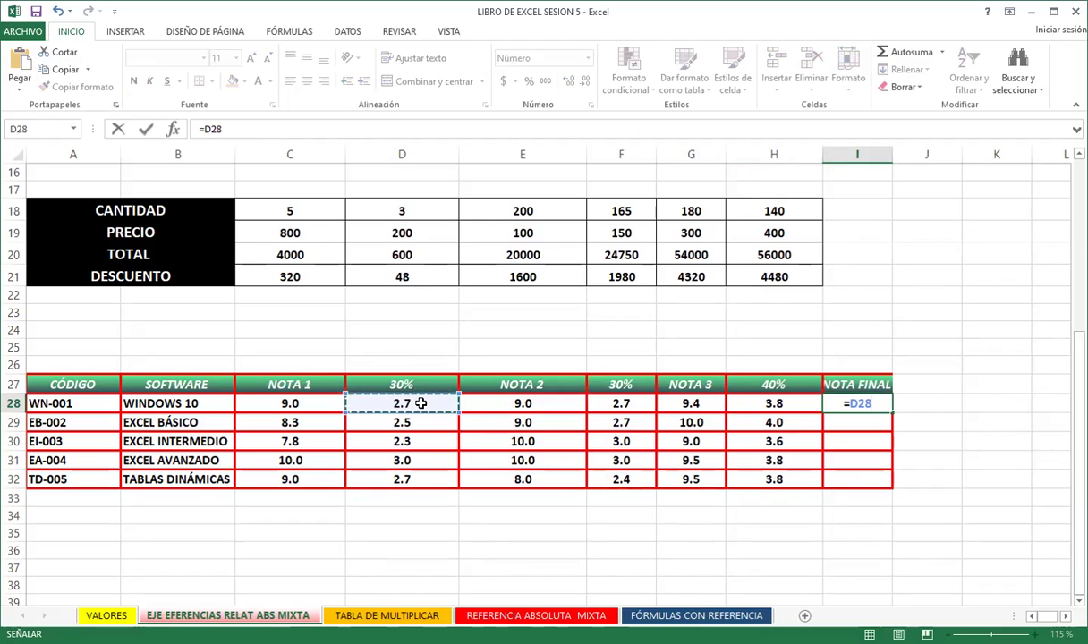
type("+")
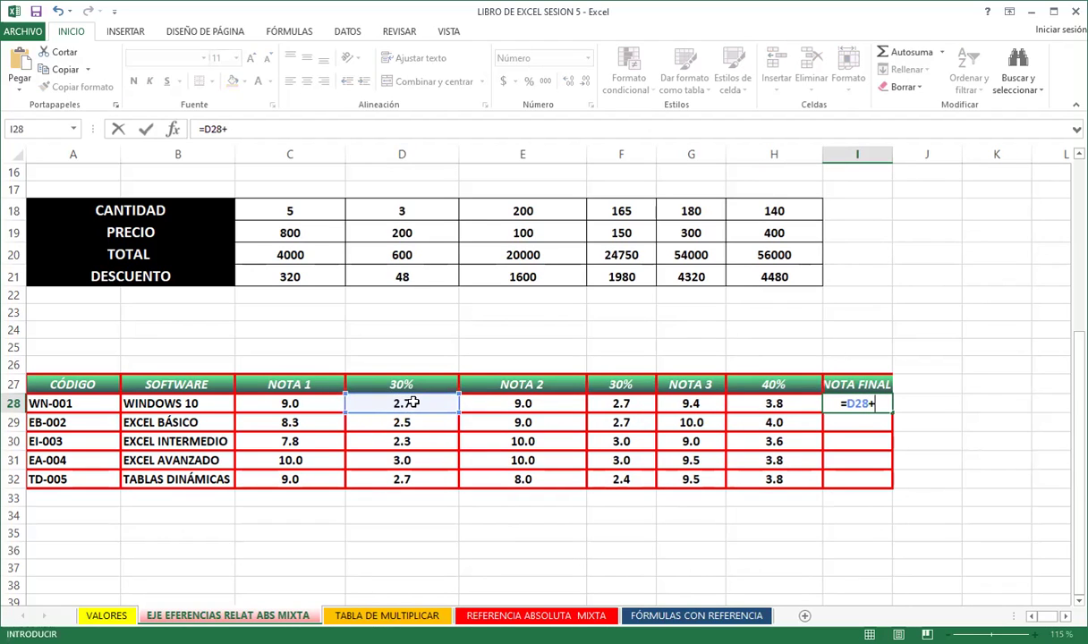
left_click(625, 404)
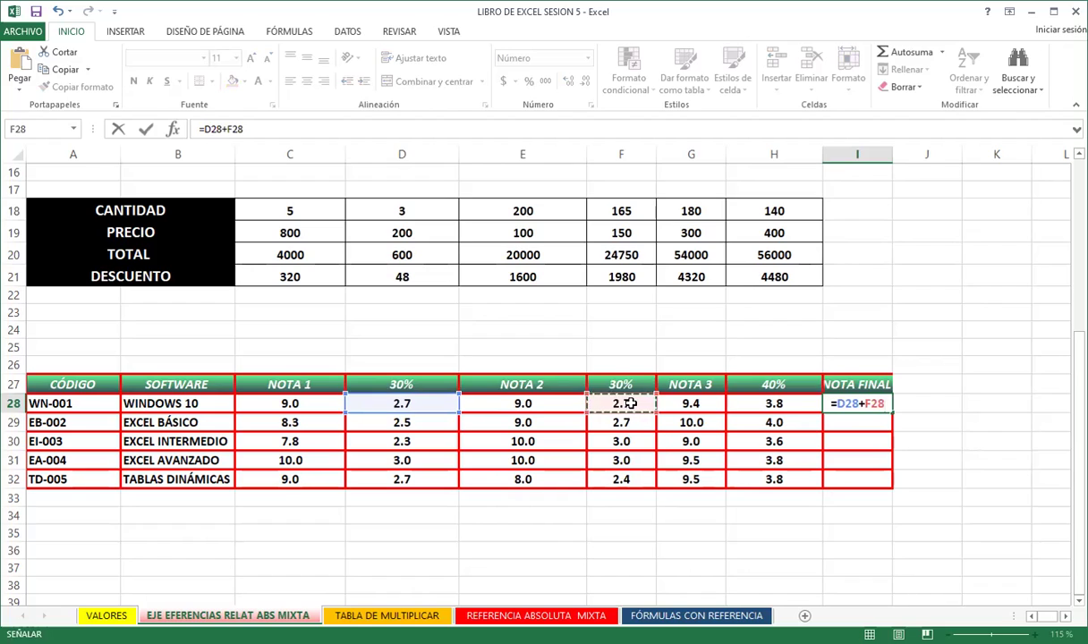
type("+")
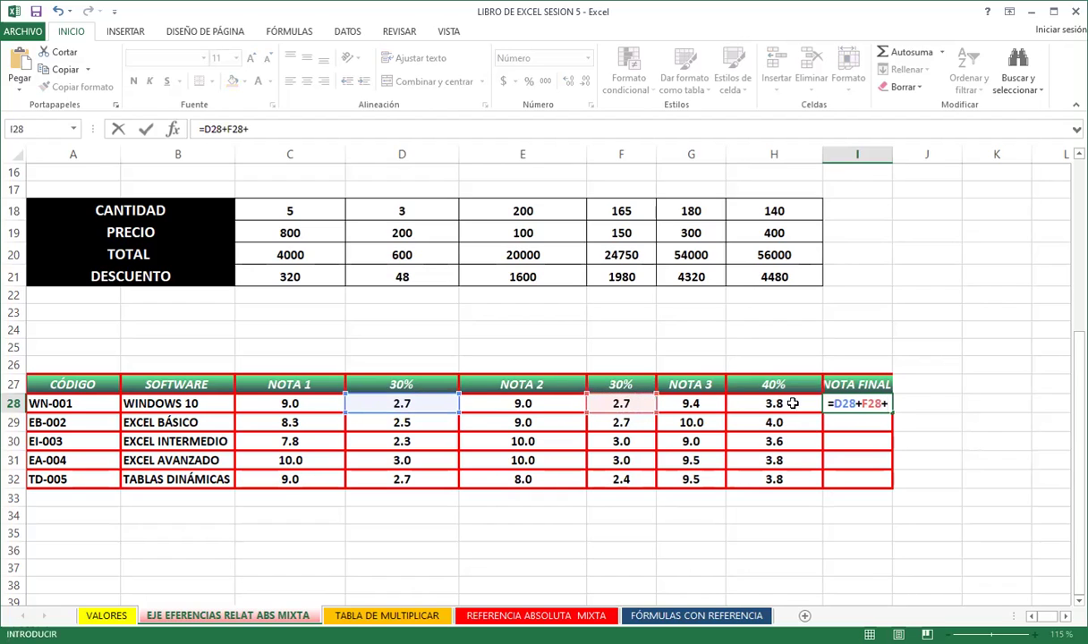
left_click(752, 405)
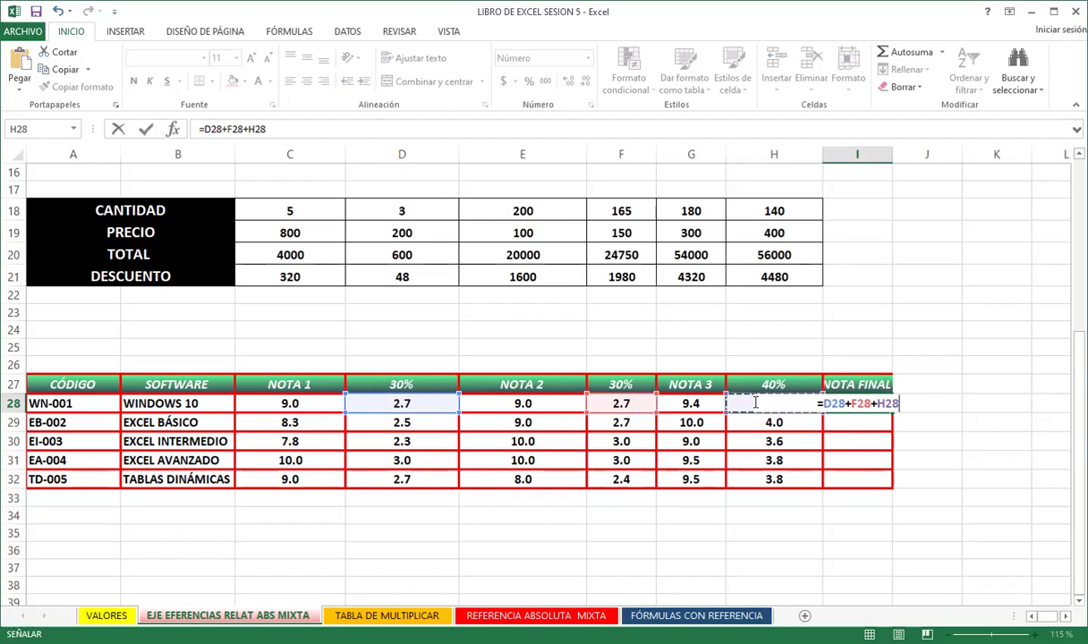
key("Return")
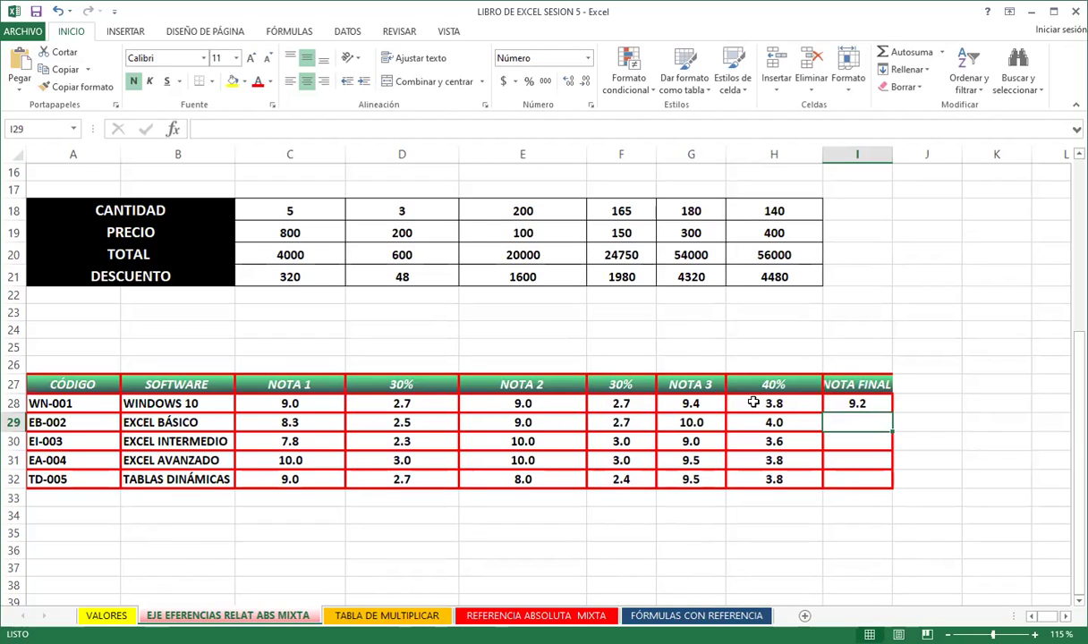
left_click(880, 402)
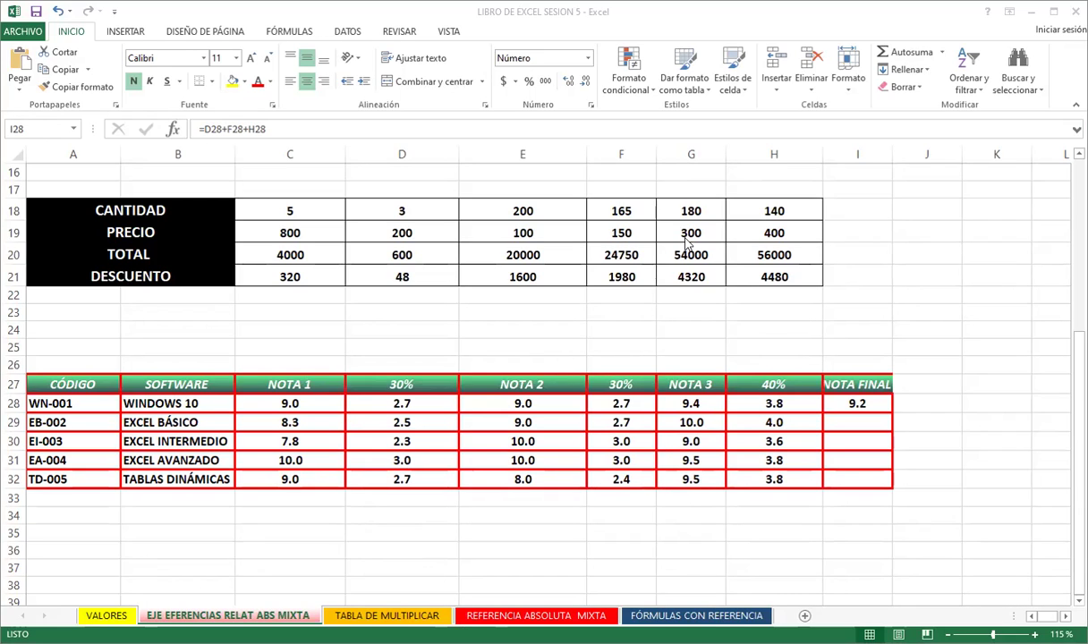
Copy the I28 final-grade formula down to I32, giving 9.2, 9.2, 8.9, 9.8, 8.9
left_click(862, 406)
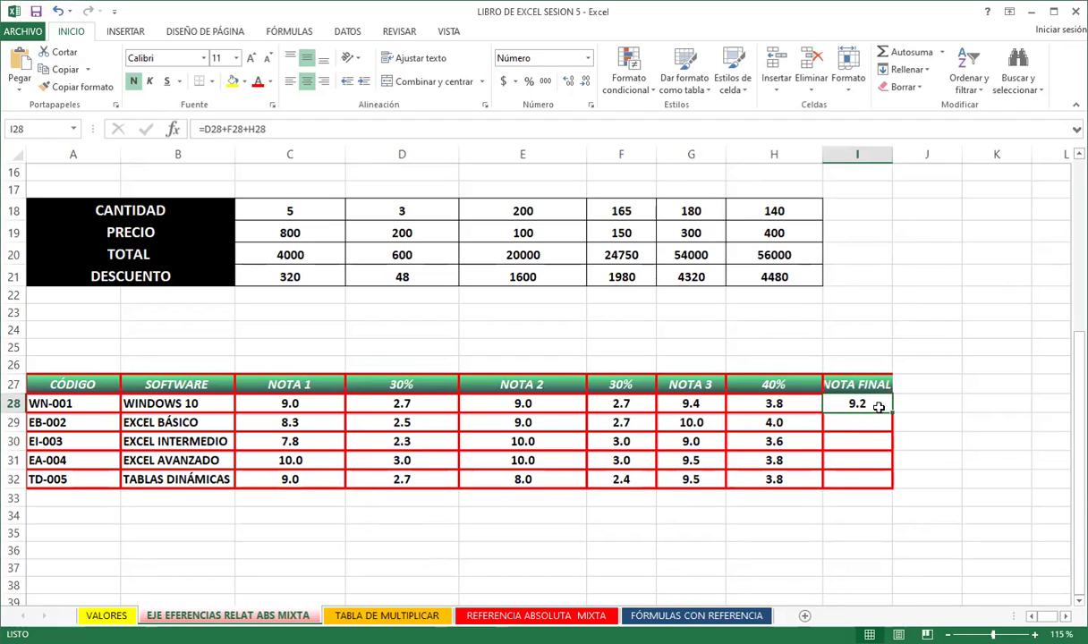
double_click(890, 410)
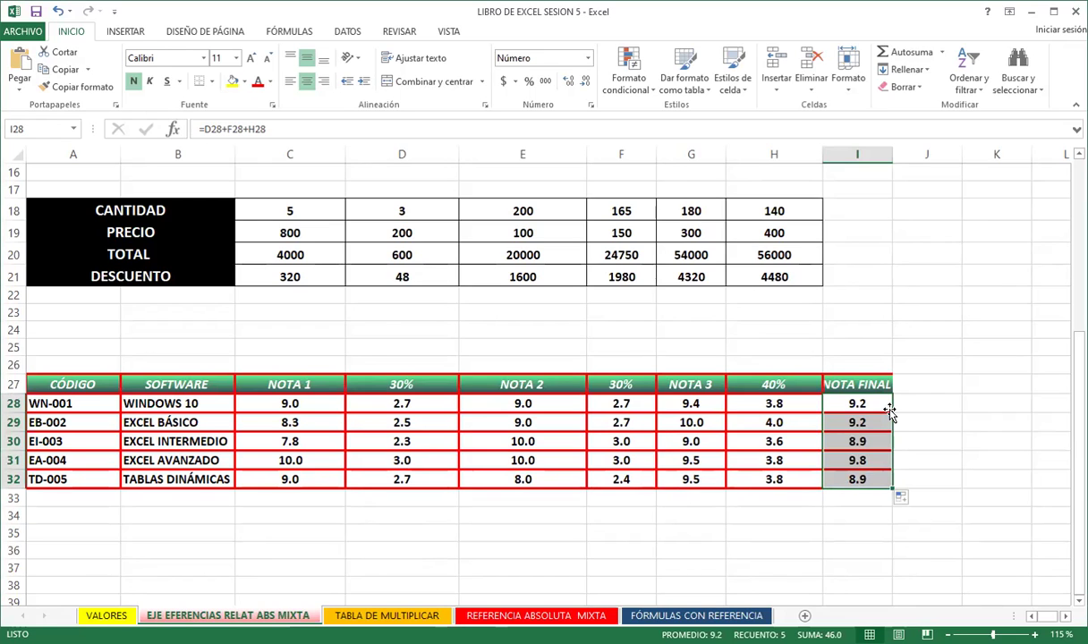
left_click(855, 404)
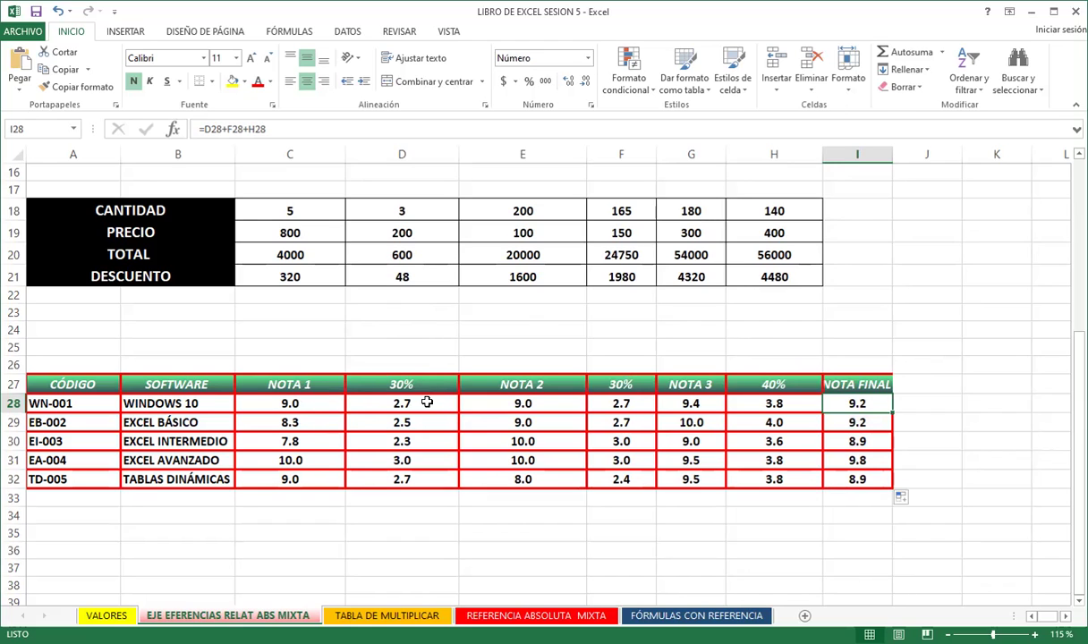
left_click(427, 403)
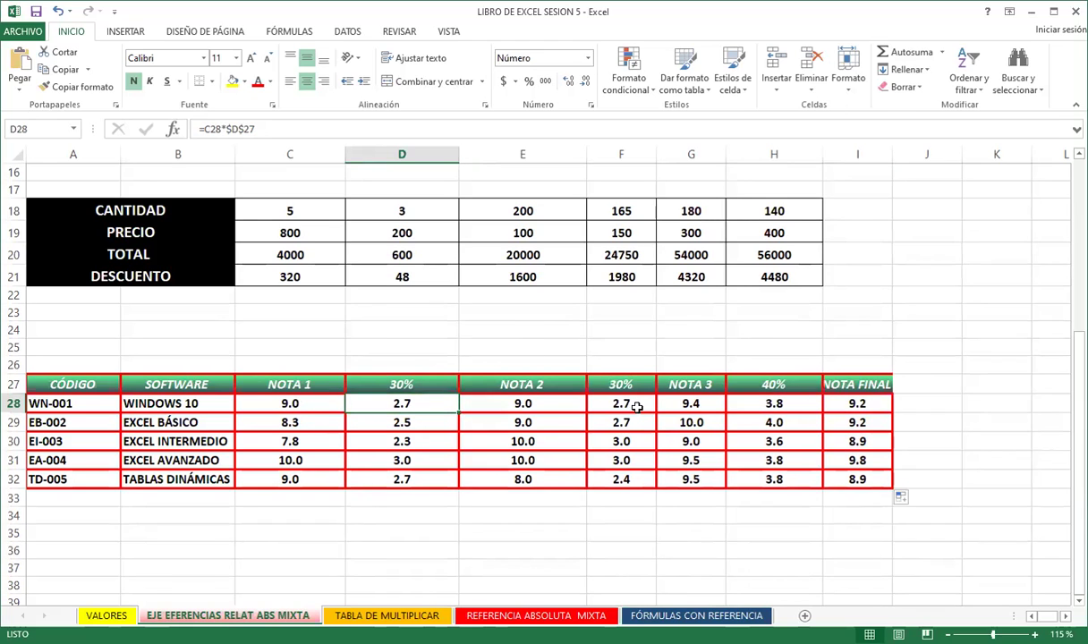
left_click(636, 408)
left_click(770, 404)
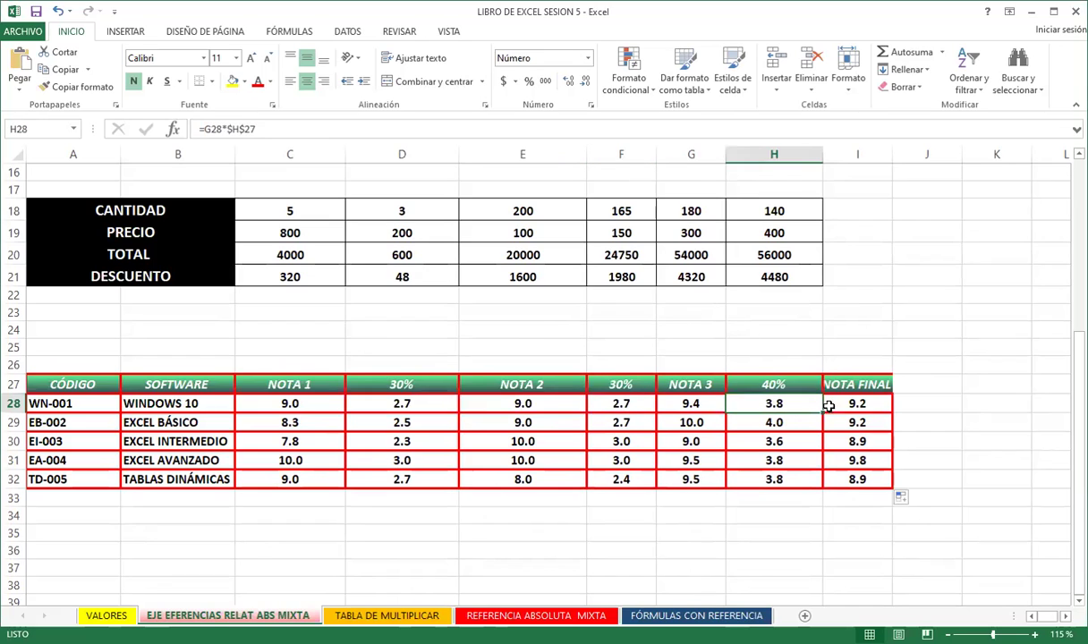
left_click(876, 403)
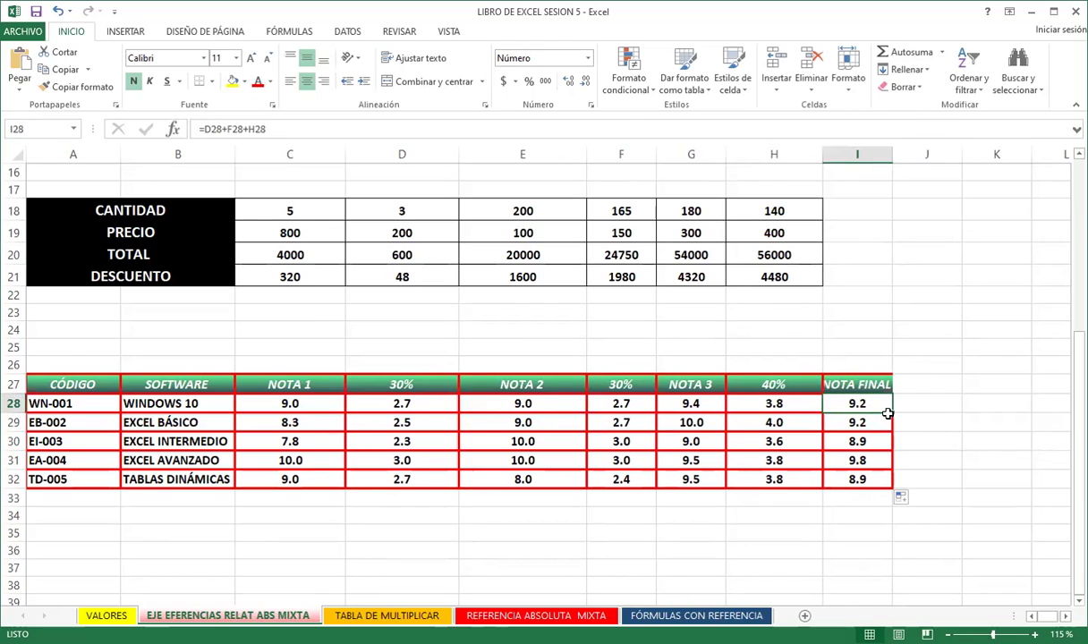
left_click_drag(892, 415, 887, 477)
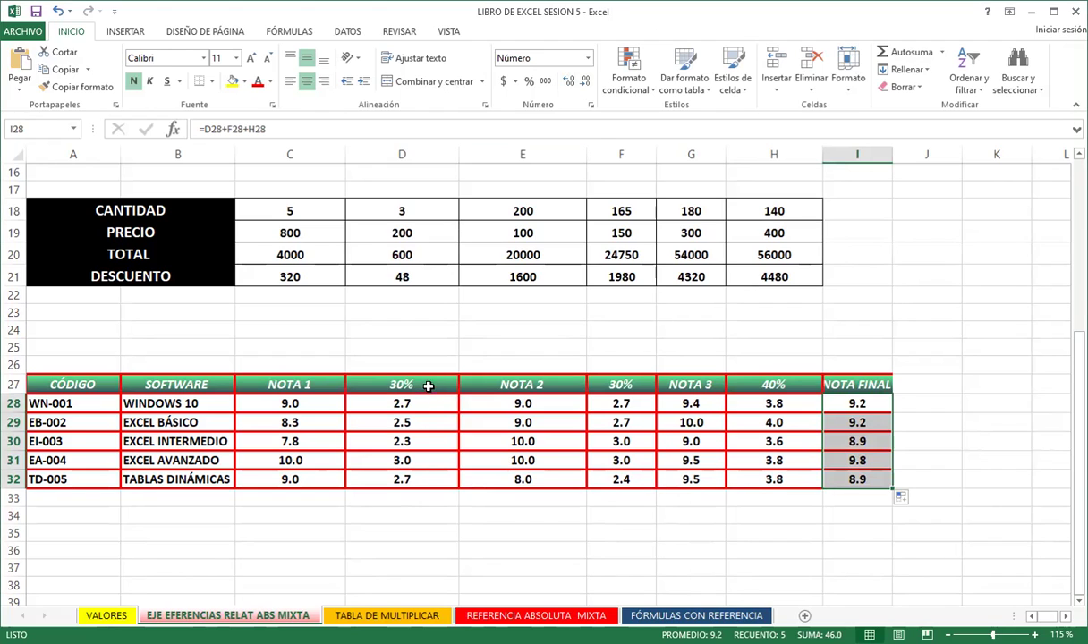
left_click(430, 384)
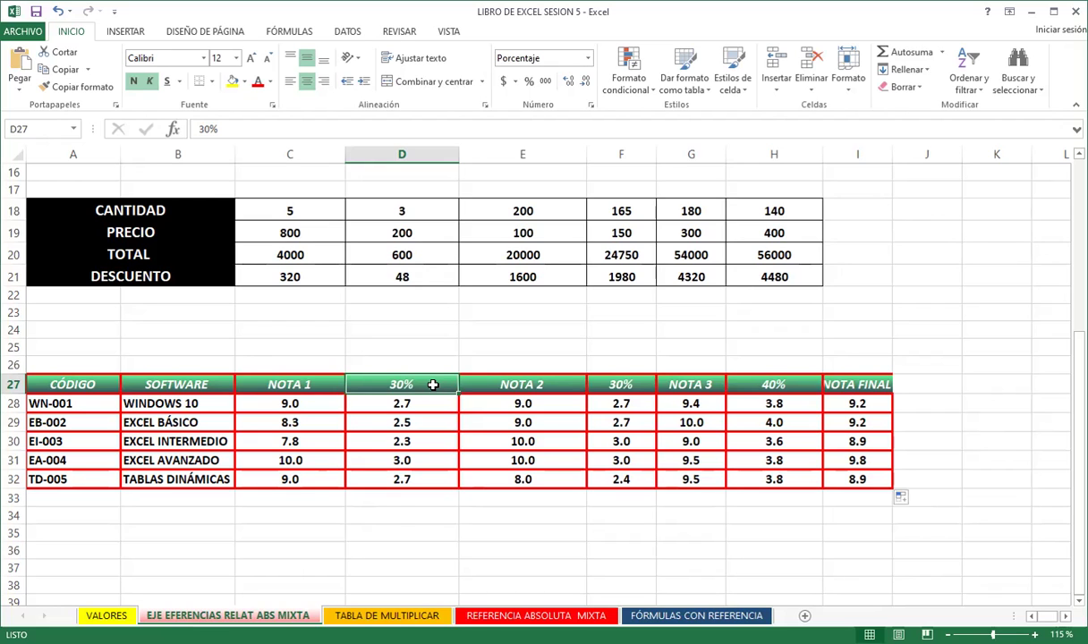
On the TABLA DE MULTIPLICAR sheet, put multipliers 2–5 in B1:E1 and begin B2's formula
key("ctrl+Page_Down")
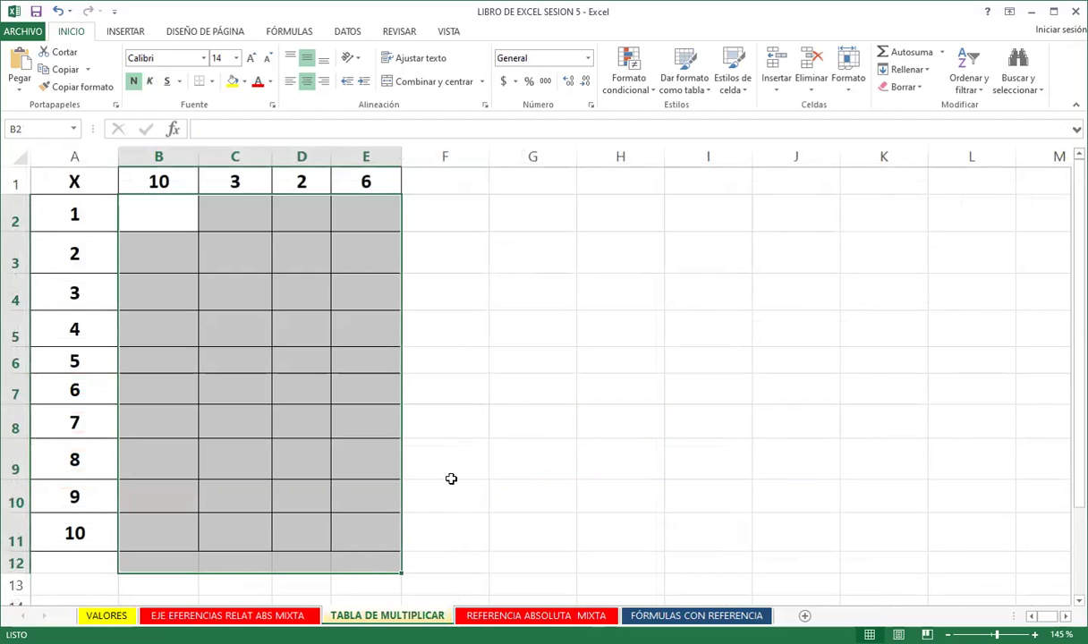
left_click(492, 462)
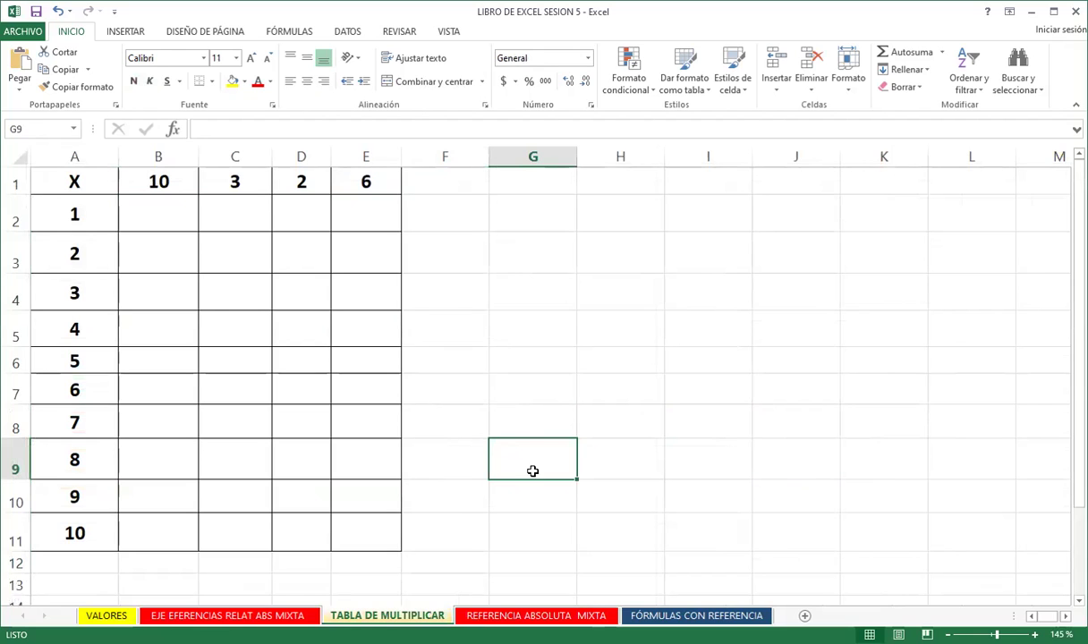
left_click(173, 179)
type("2")
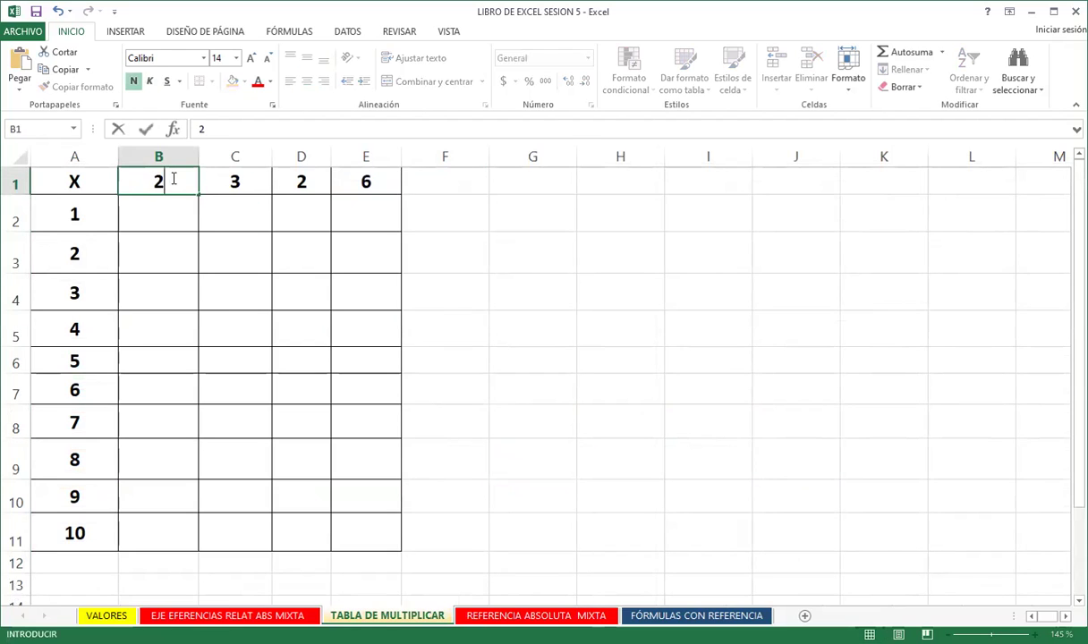
key("Tab")
key("Tab")
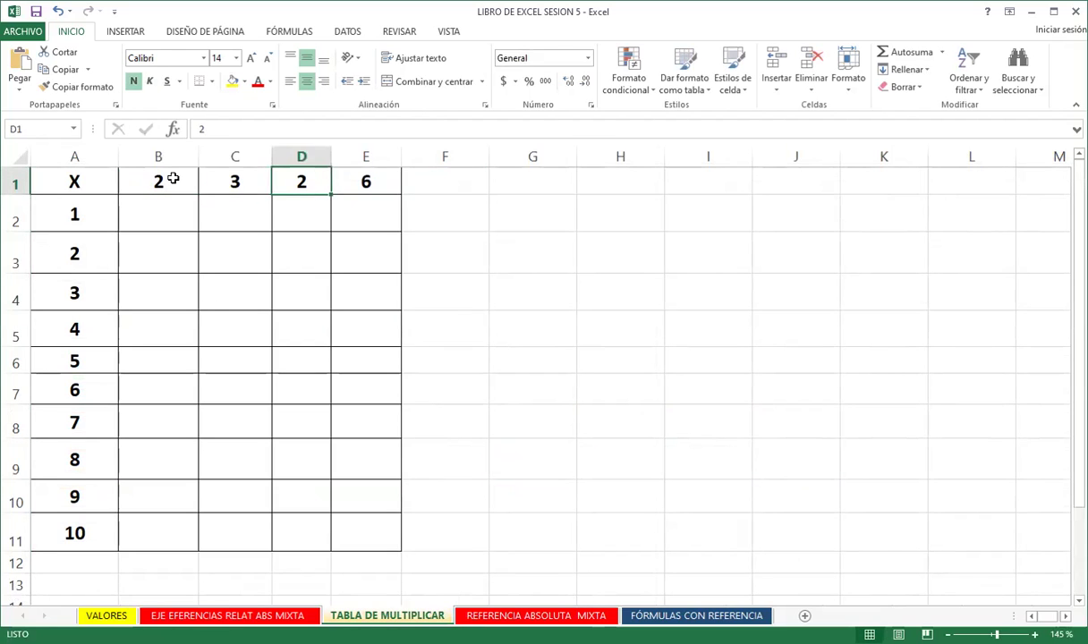
type("4")
key("Tab")
type("5")
key("Tab")
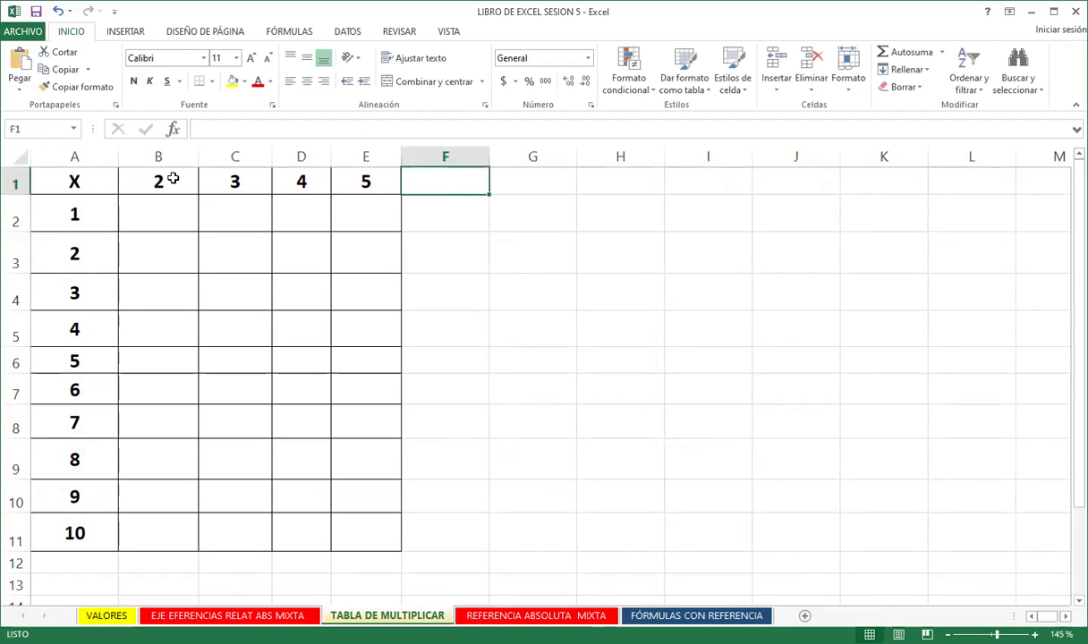
left_click(160, 211)
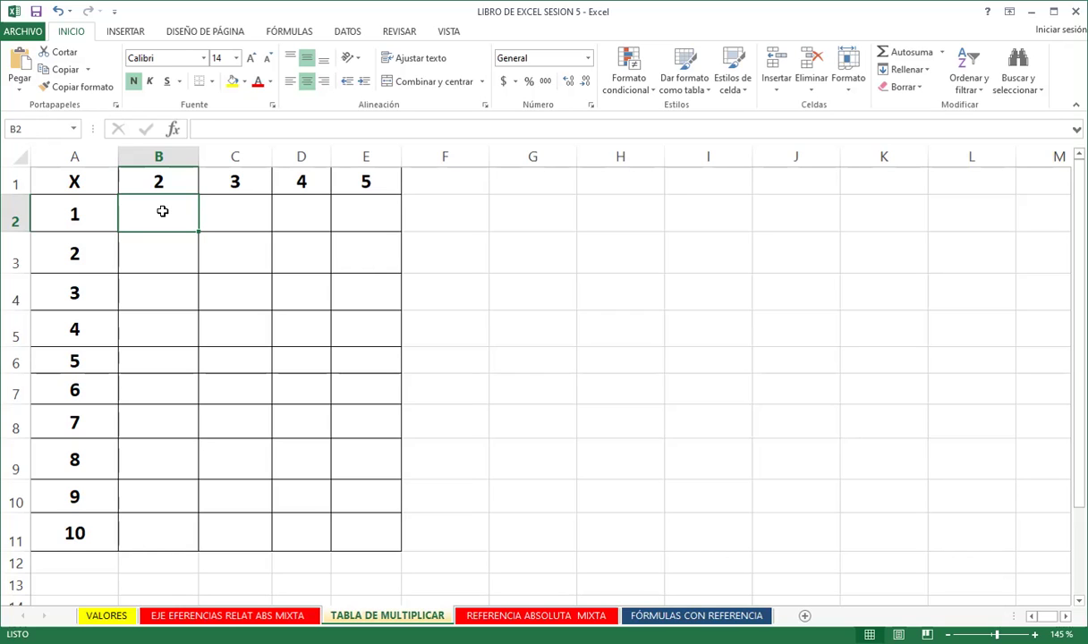
type("=")
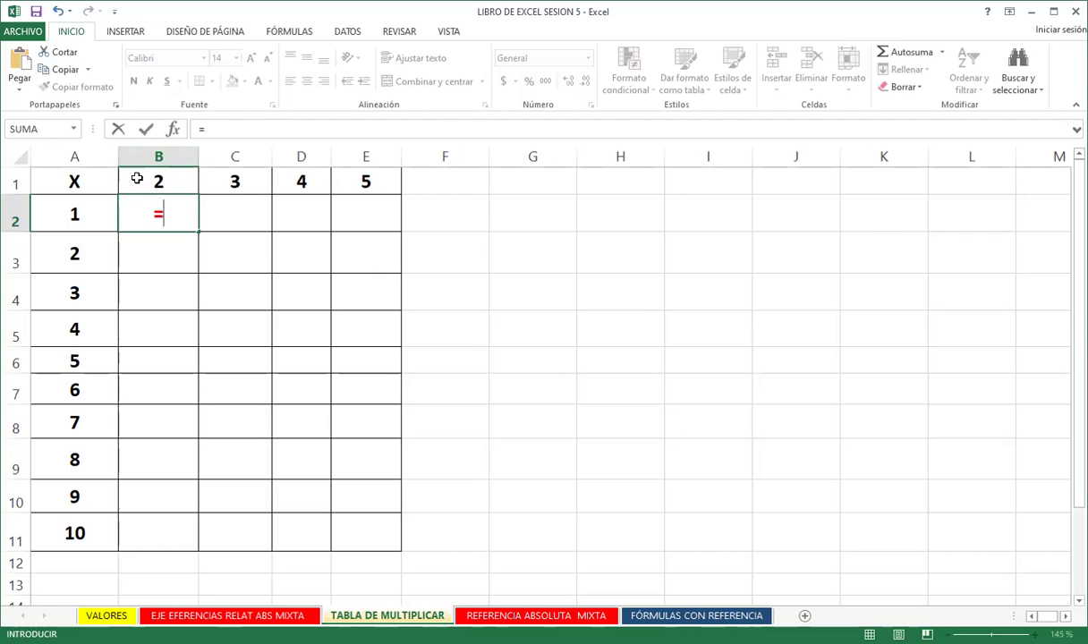
Complete B2's formula as =$B$1*A2 so it shows 2
left_click(144, 182)
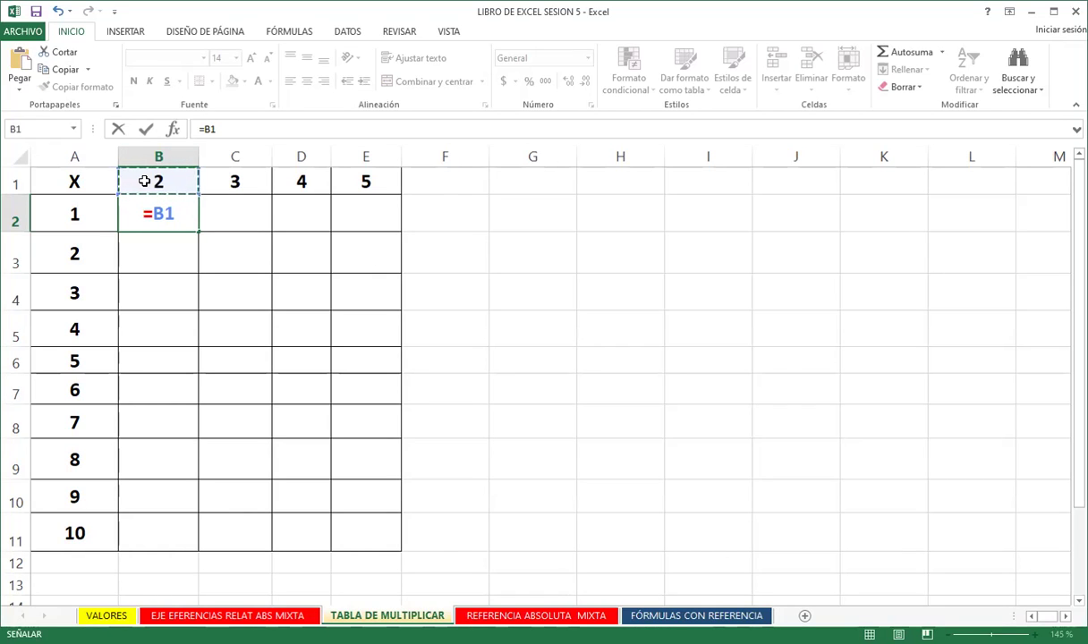
key("F4")
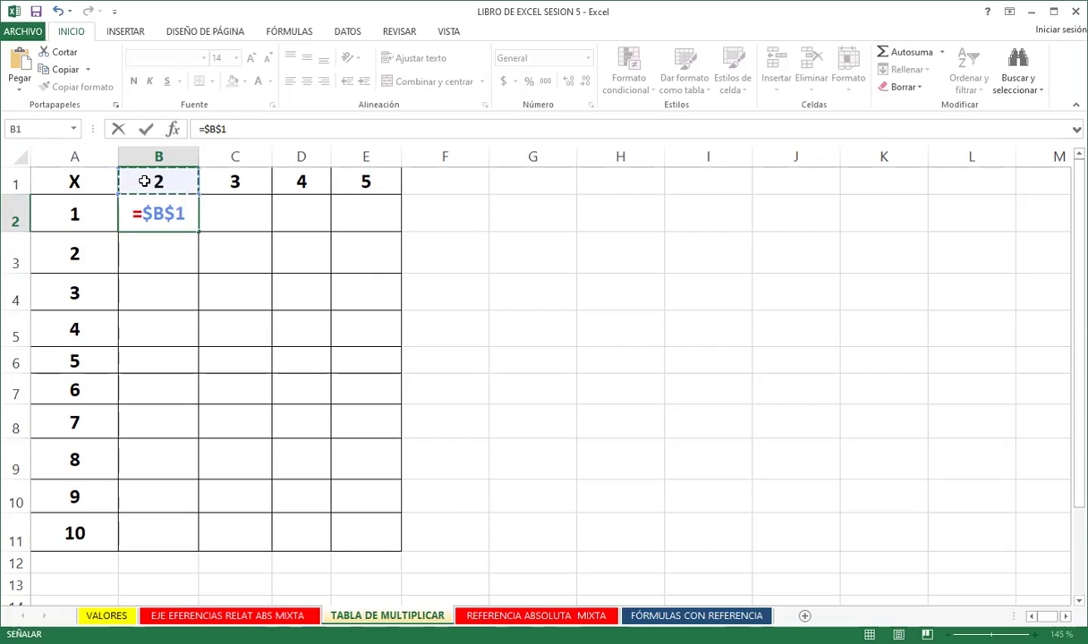
type("*")
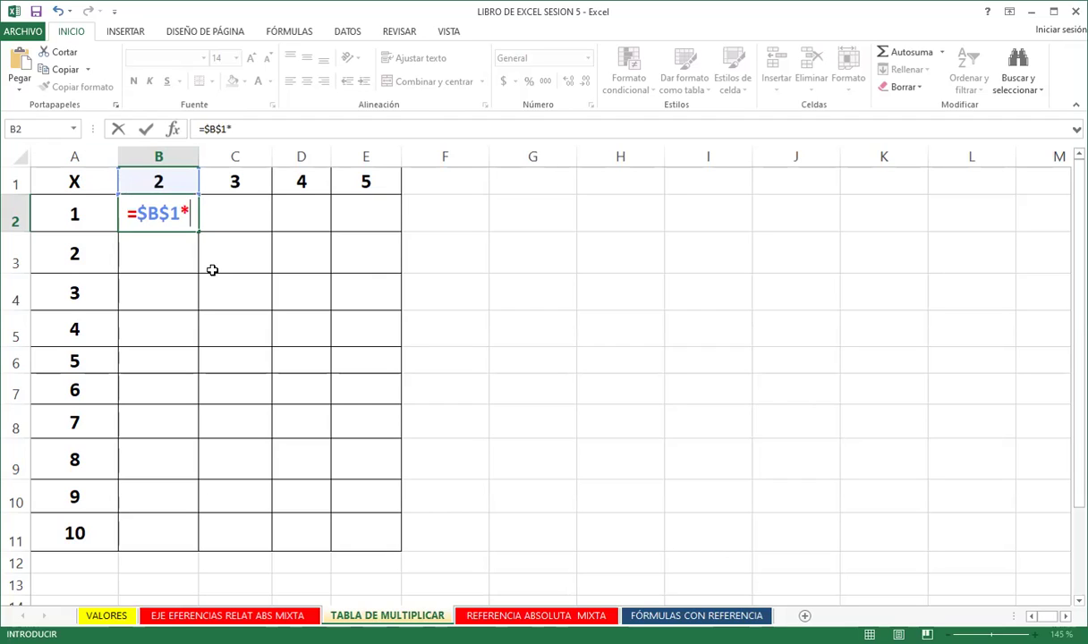
left_click(79, 219)
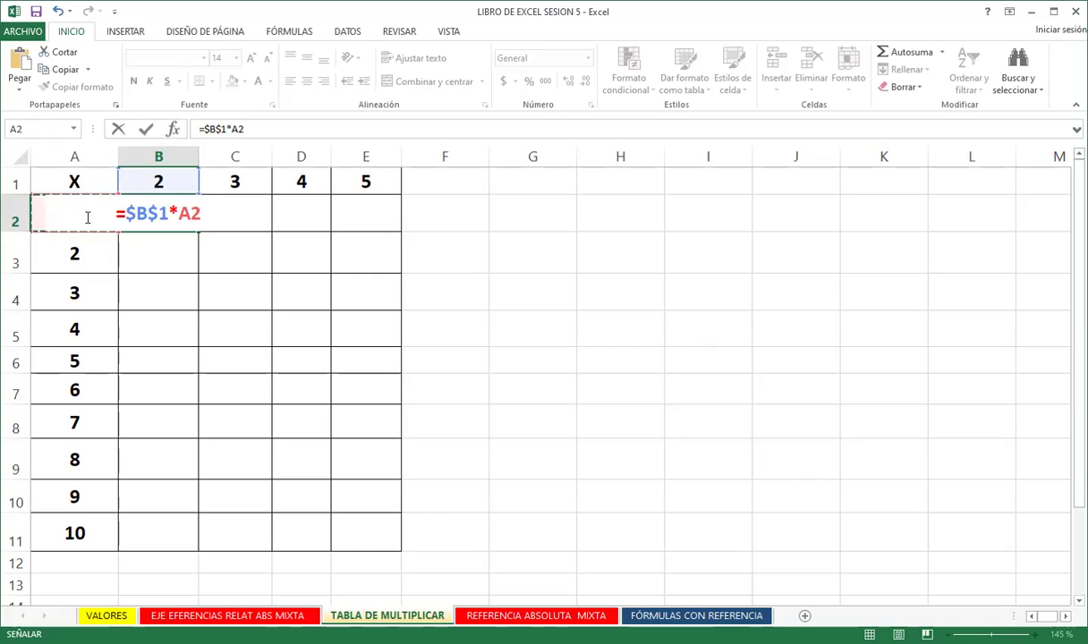
key("Return")
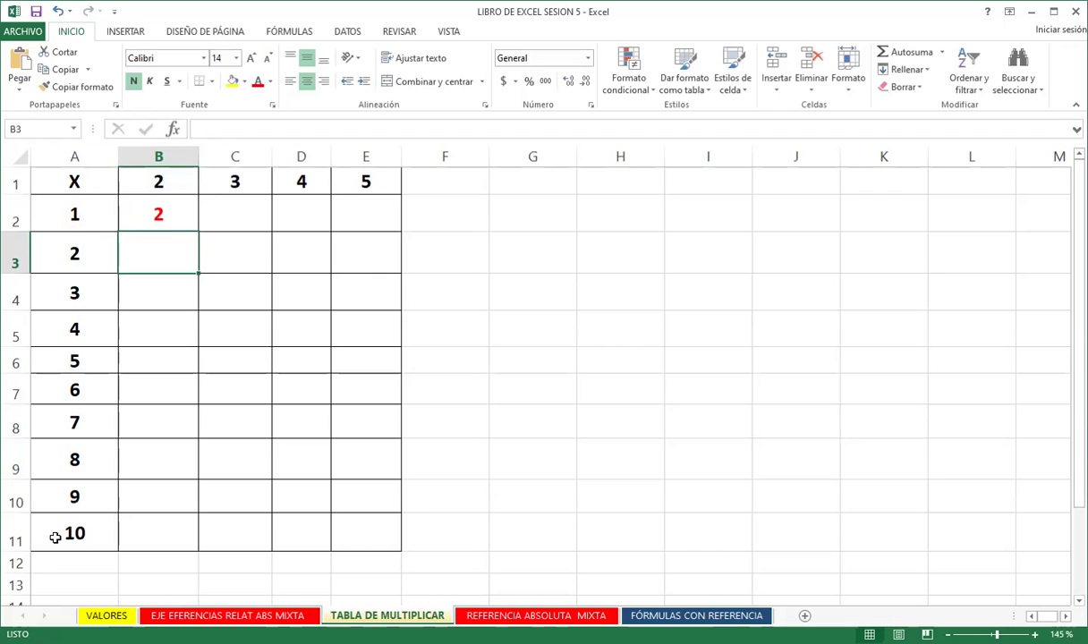
left_click(183, 215)
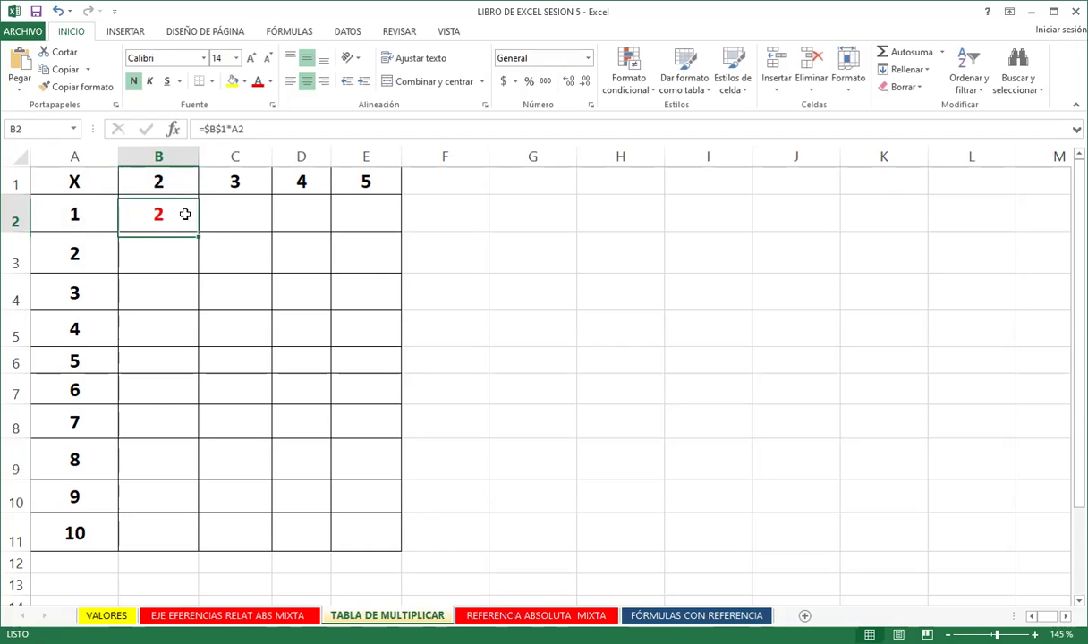
Fill column B to row 11 (2–20), then fill =$C$1*A2 down C2:C11 (3–30)
left_click_drag(198, 231, 166, 535)
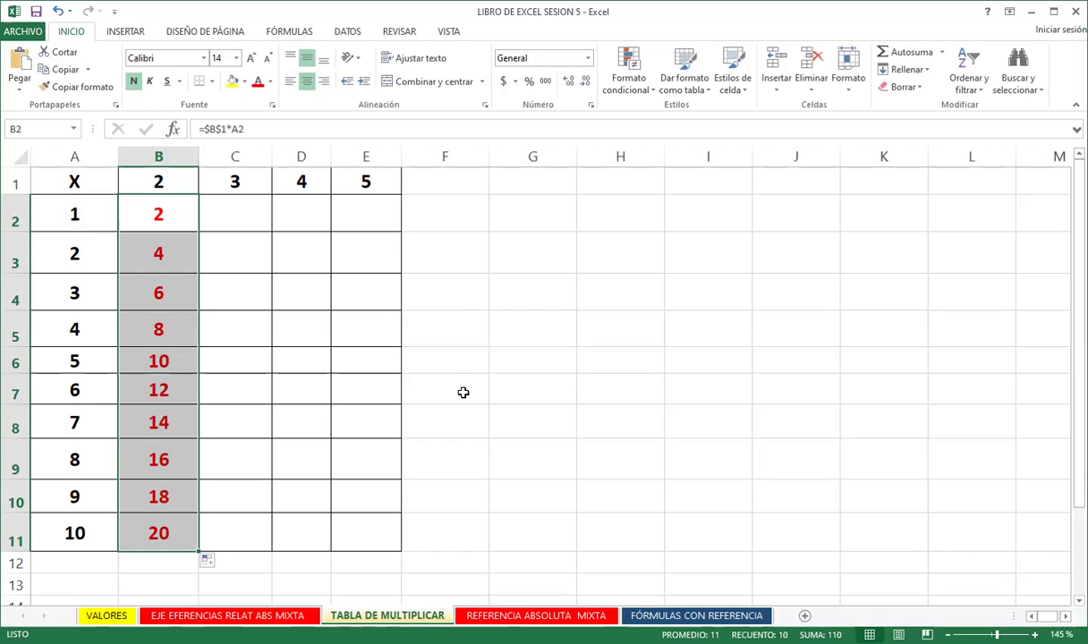
left_click(251, 216)
type("=")
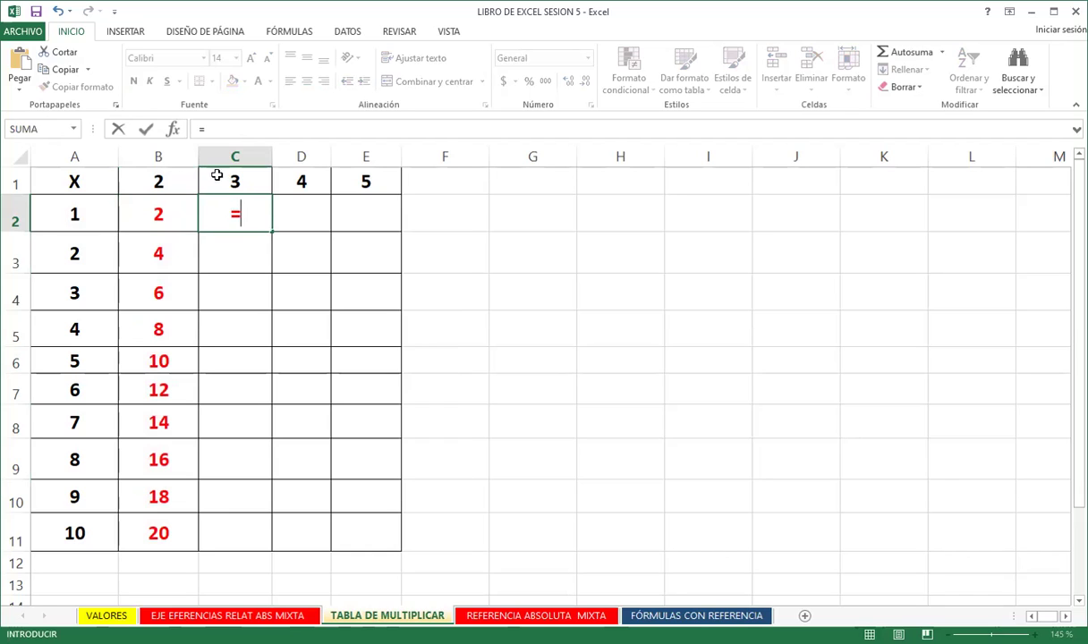
left_click(243, 185)
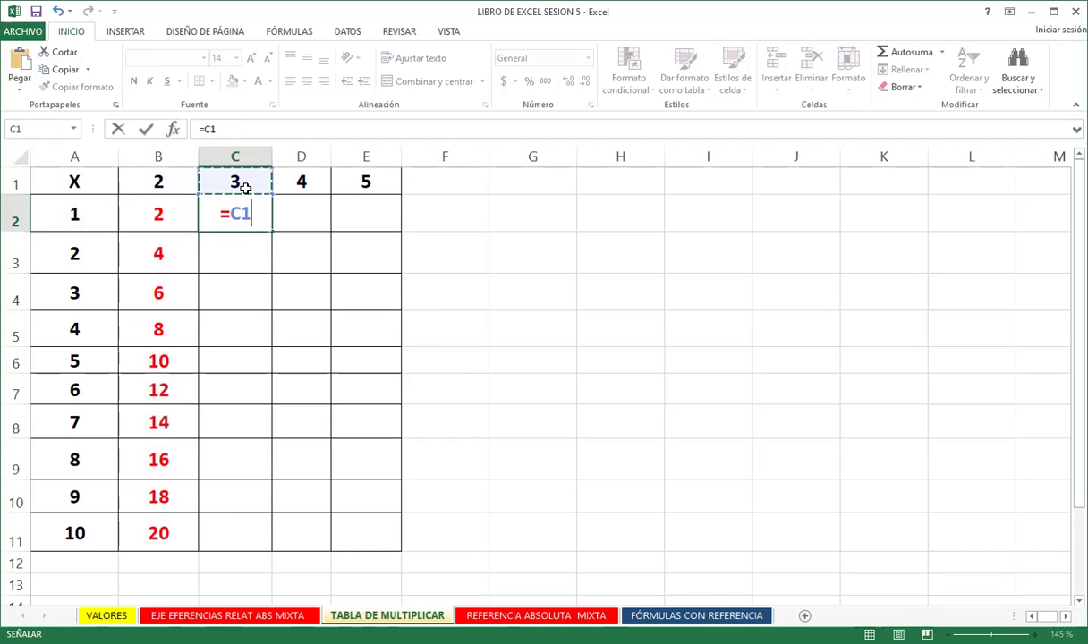
key("F4")
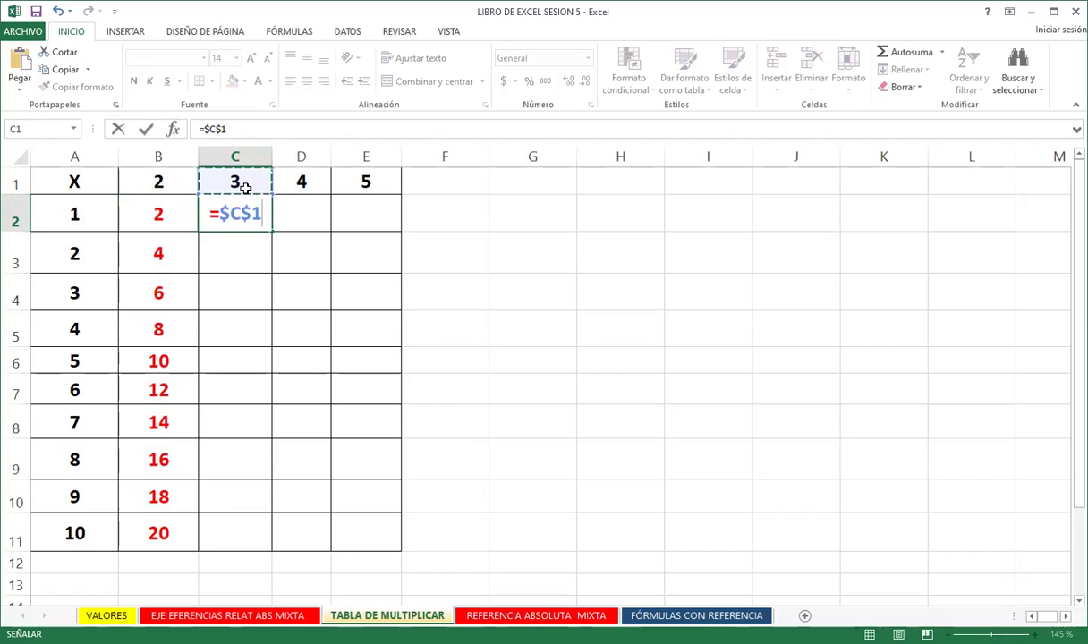
type("*")
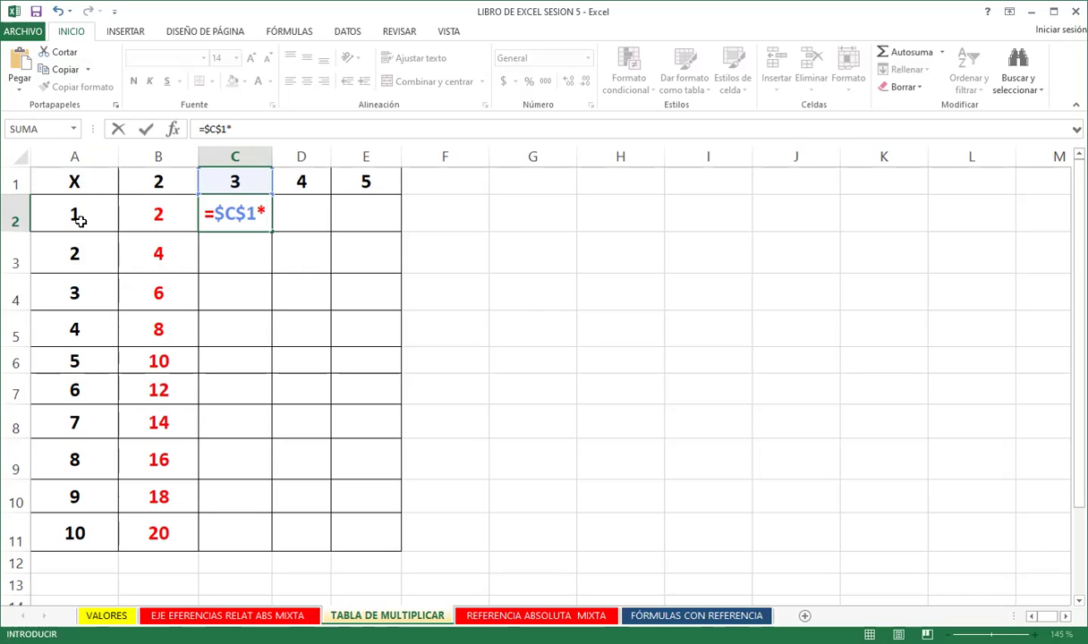
left_click(81, 218)
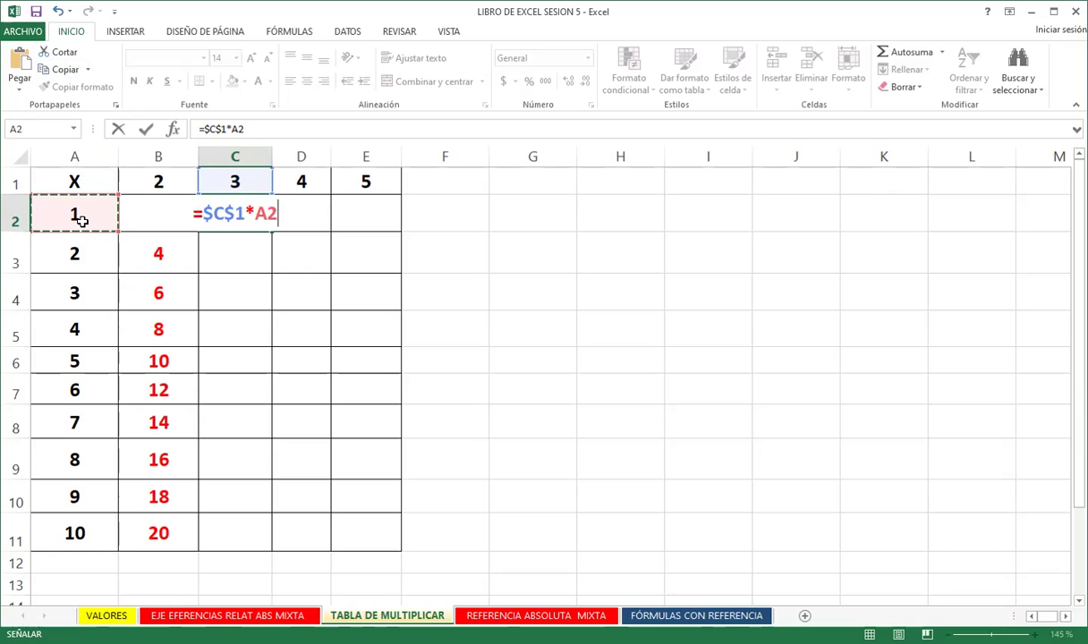
key("Return")
left_click(238, 219)
left_click_drag(272, 231, 260, 543)
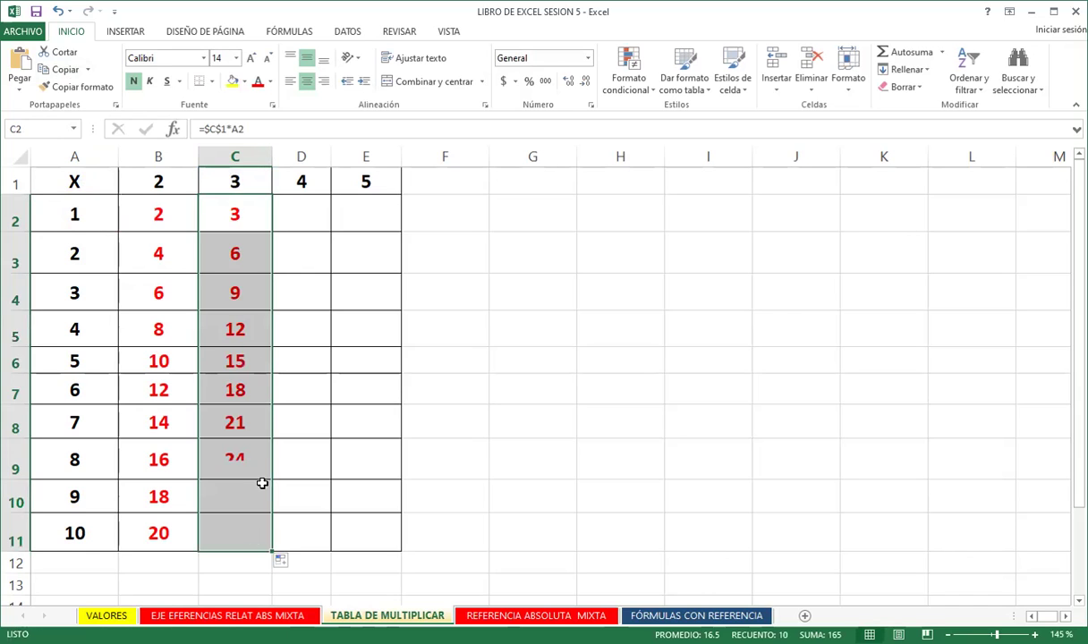
Fill =$D$1*A2 down D2:D11 (4–40) and begin E2's formula
left_click(297, 214)
type("=")
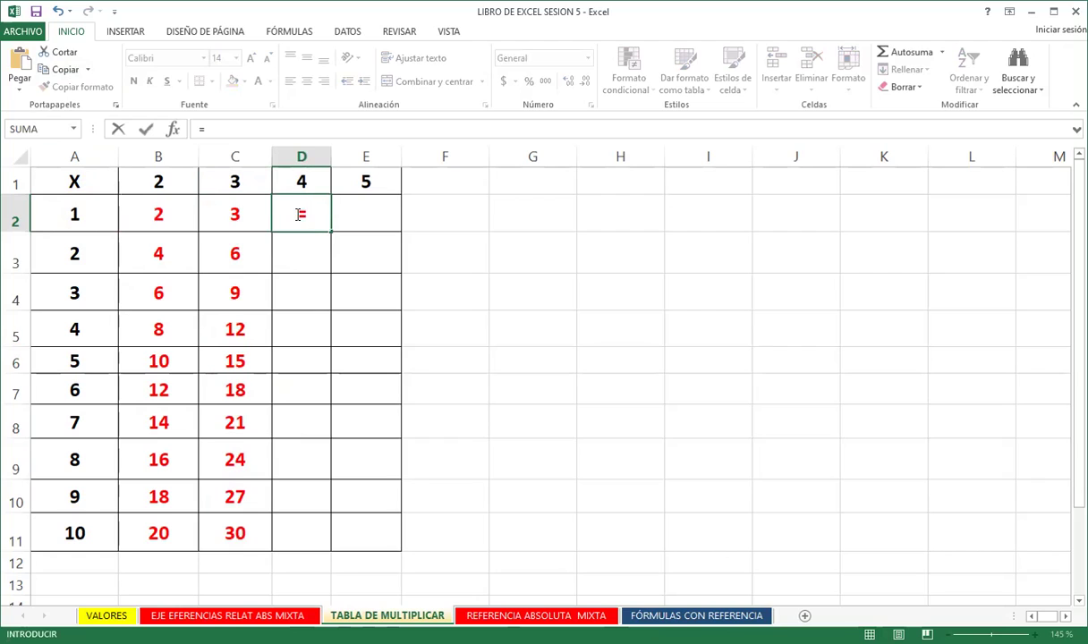
left_click(317, 177)
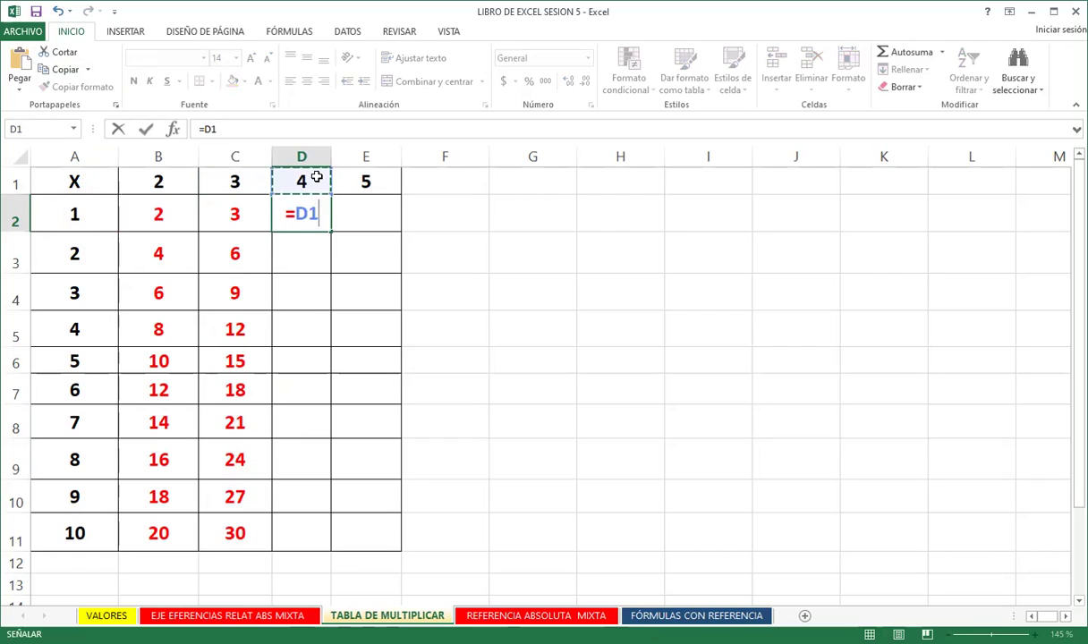
key("F4")
type("*")
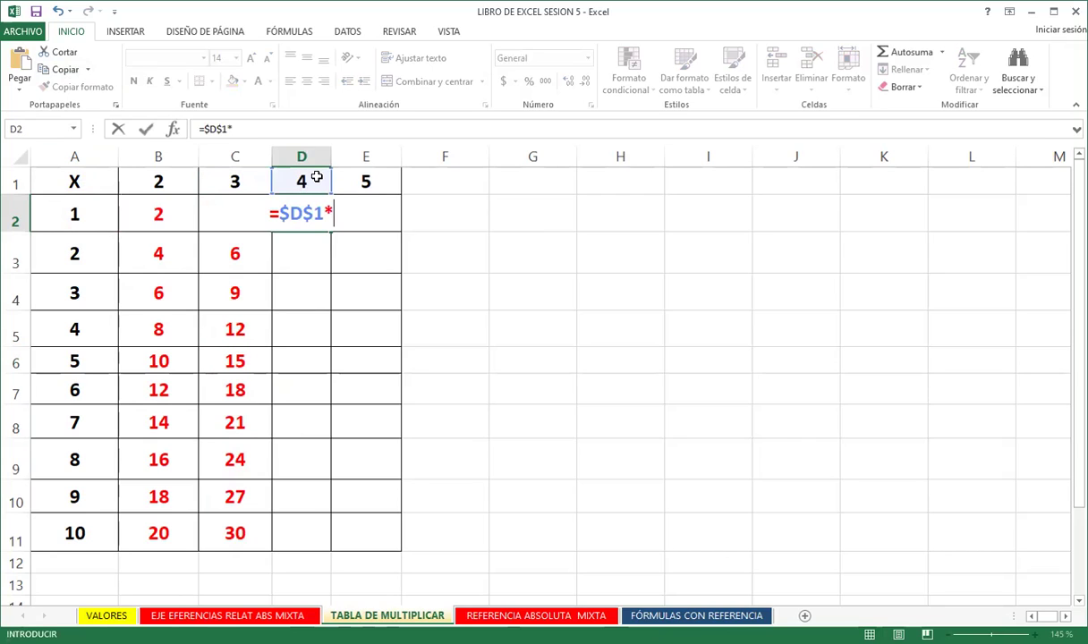
left_click(78, 215)
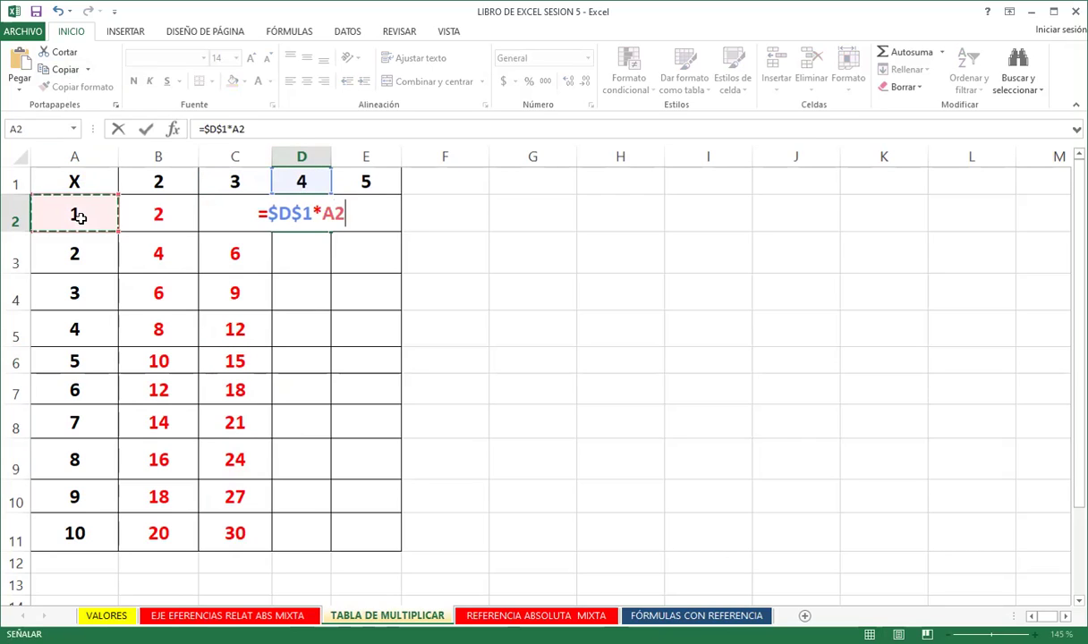
key("Return")
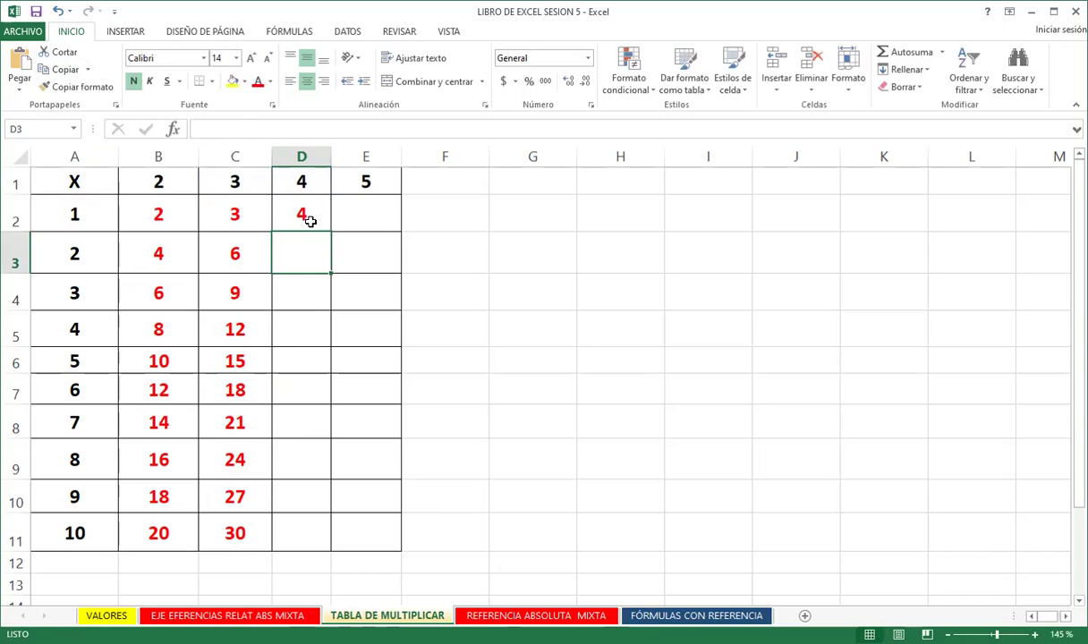
left_click(312, 222)
double_click(330, 232)
left_click(365, 208)
type("=")
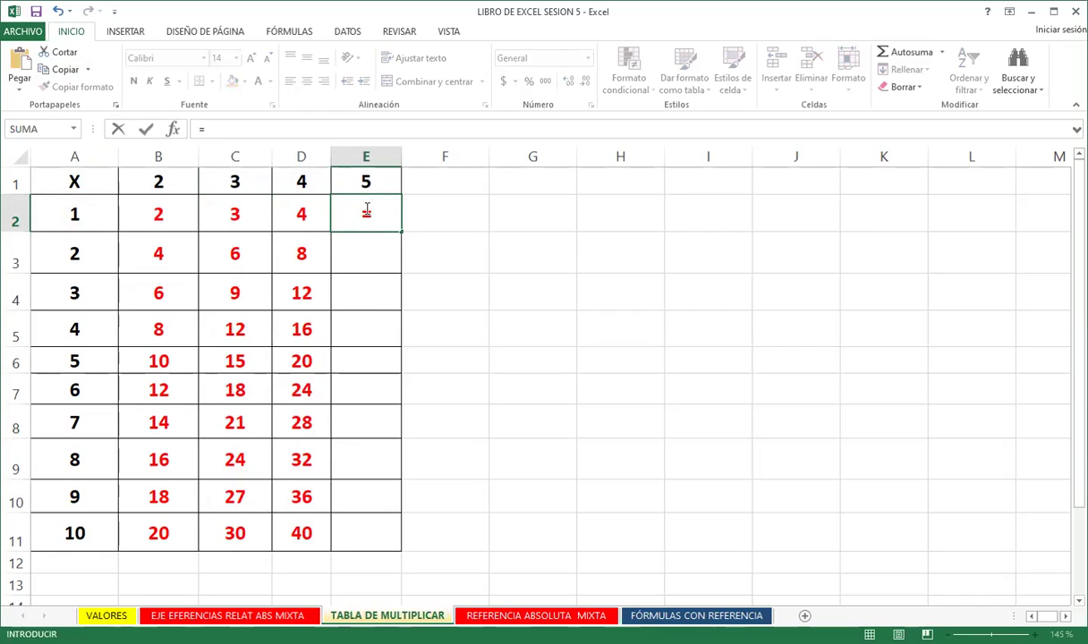
Enter =E$1*A2 in E2 and fill it down through row 11, giving 5 to 50
left_click(381, 178)
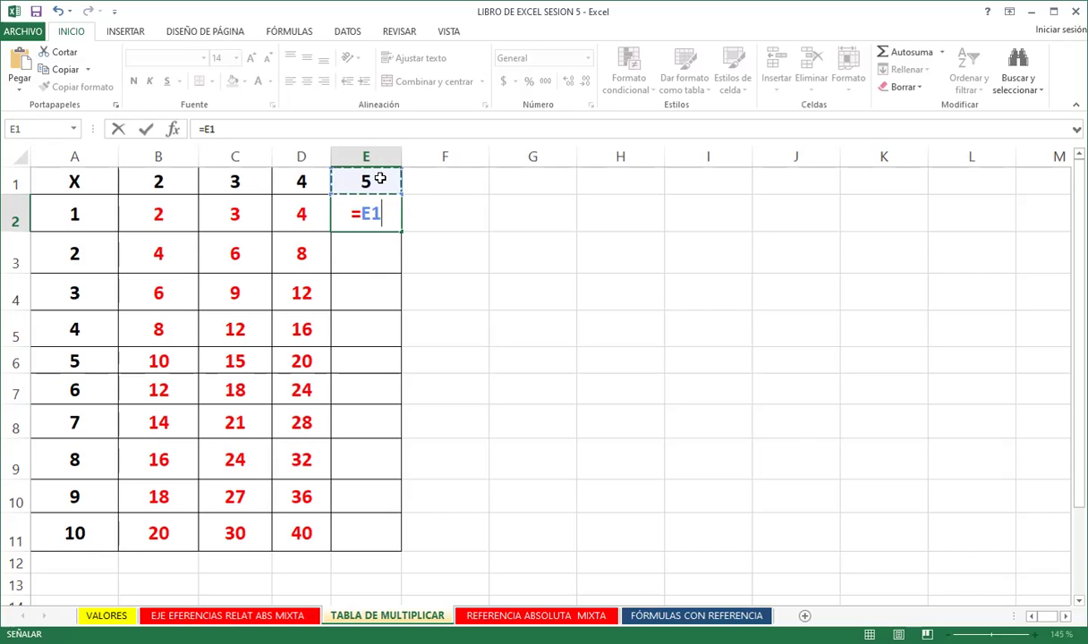
key("F4")
key("F4")
type("*")
left_click(75, 217)
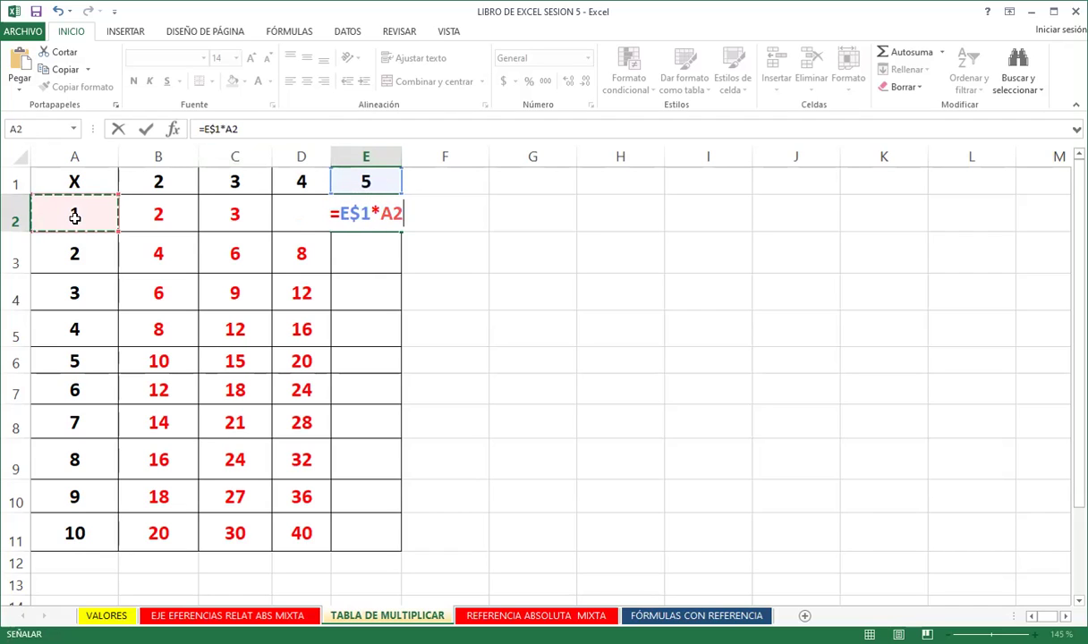
key("Return")
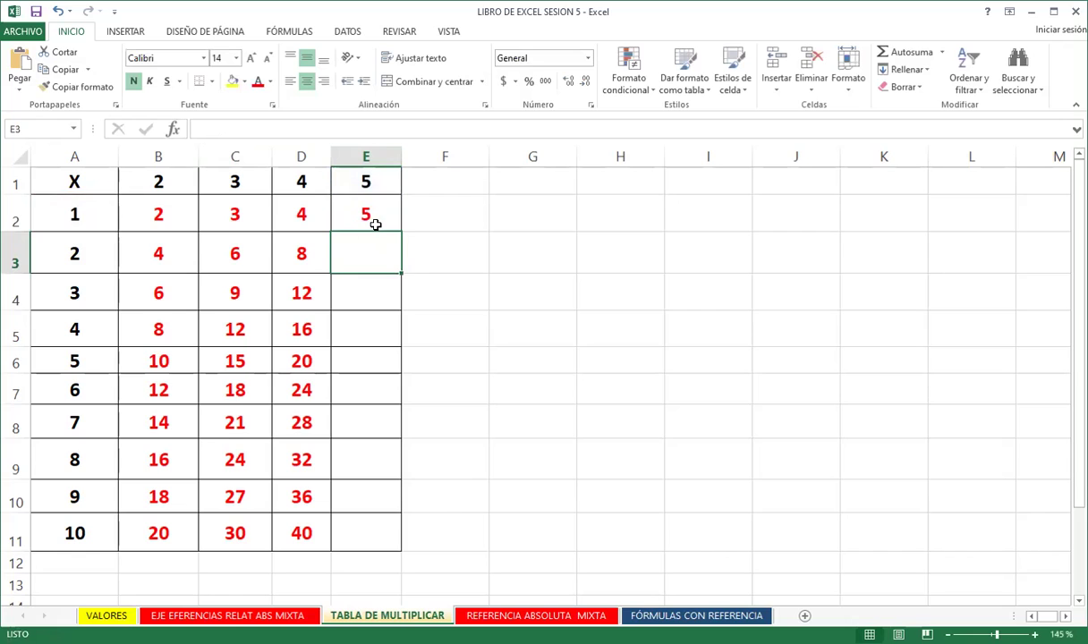
left_click(375, 224)
double_click(401, 231)
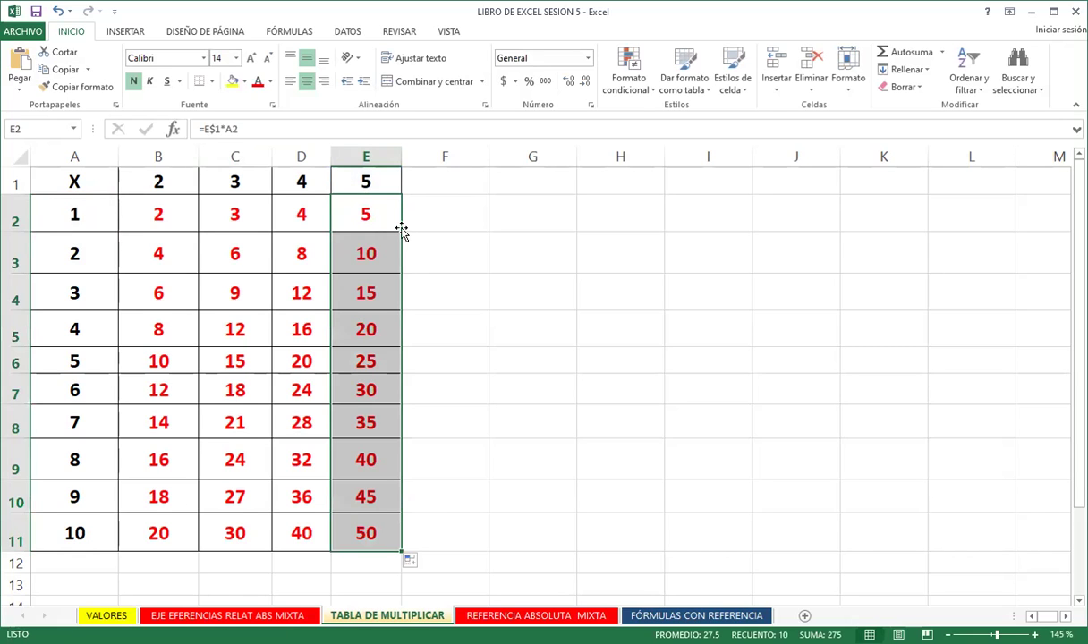
left_click(384, 219)
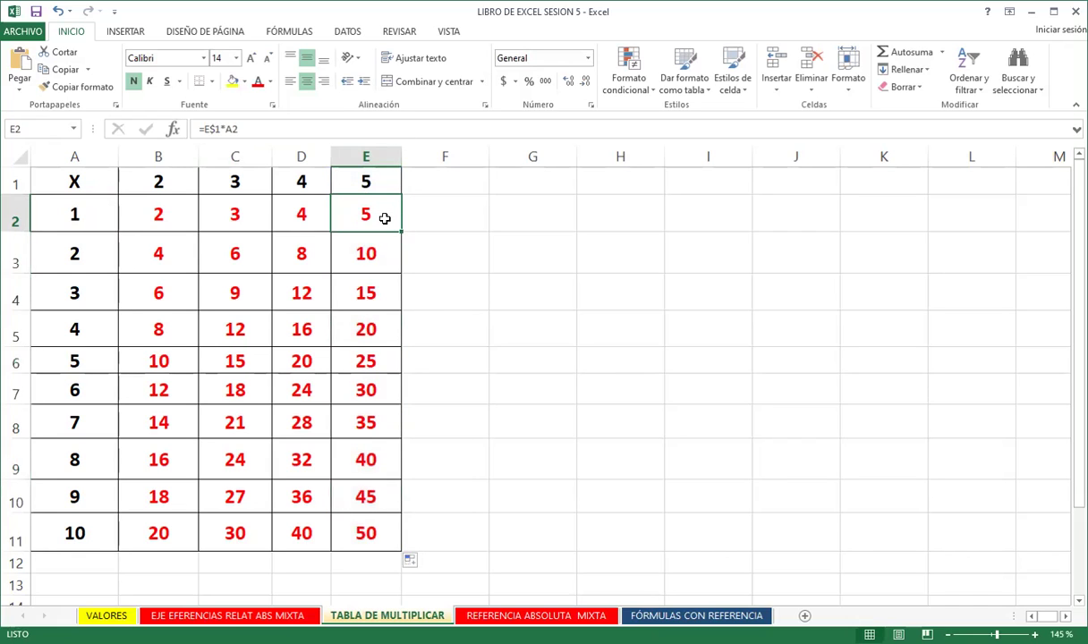
left_click(15, 180)
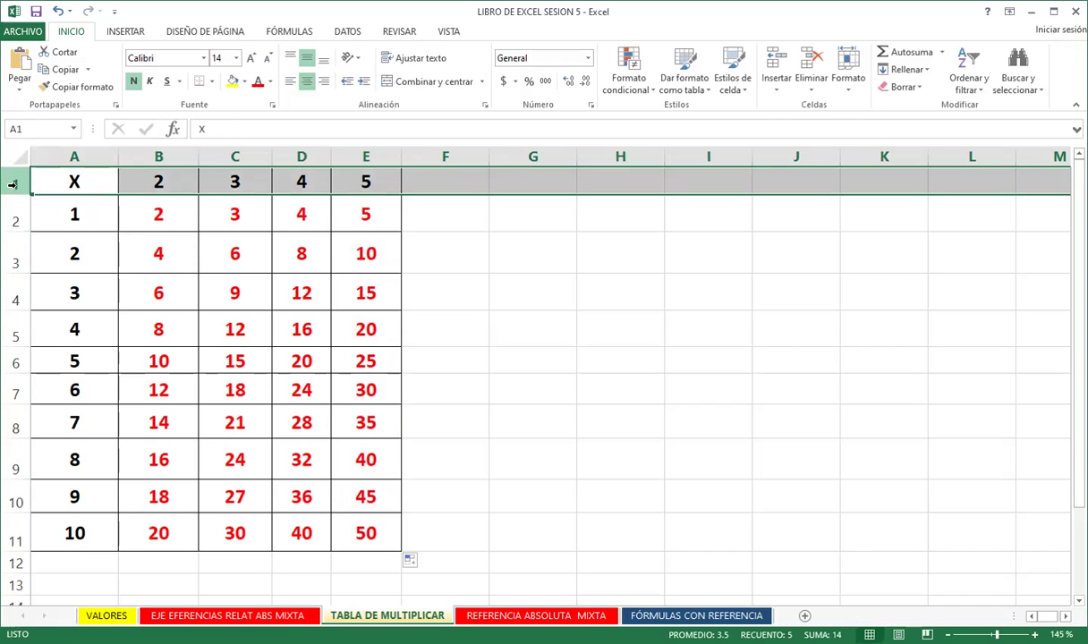
left_click(158, 153)
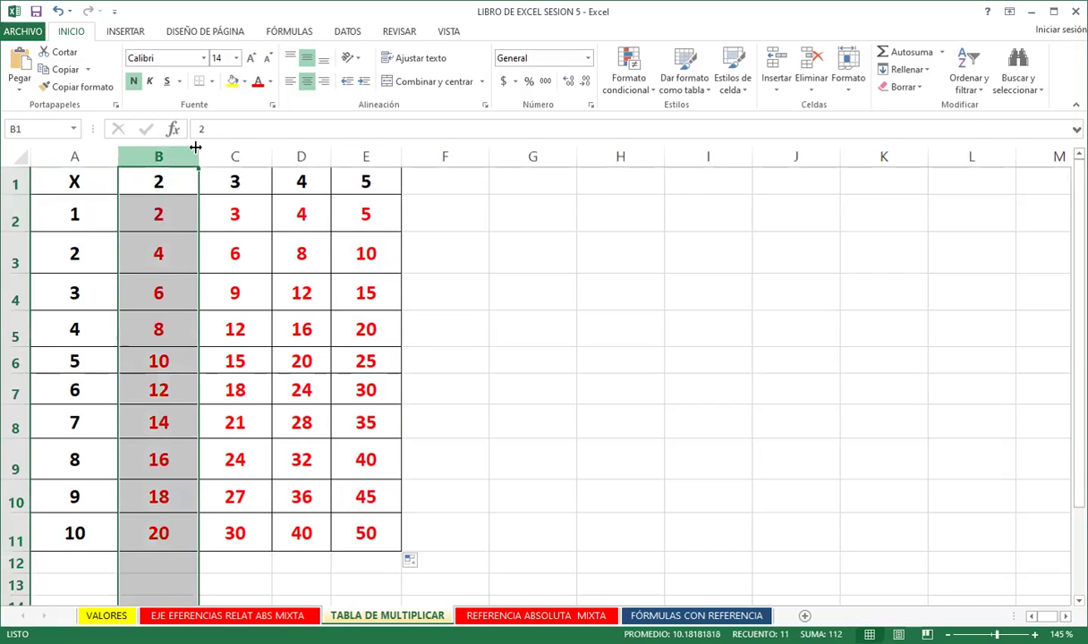
left_click(260, 148)
left_click(304, 153)
left_click(358, 153)
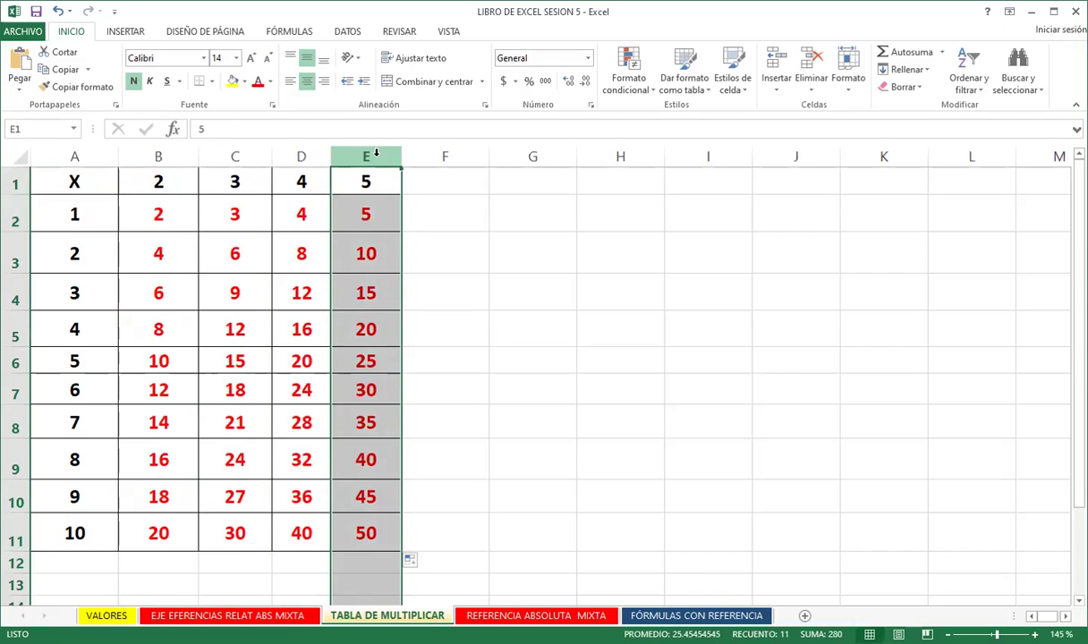
left_click(374, 216)
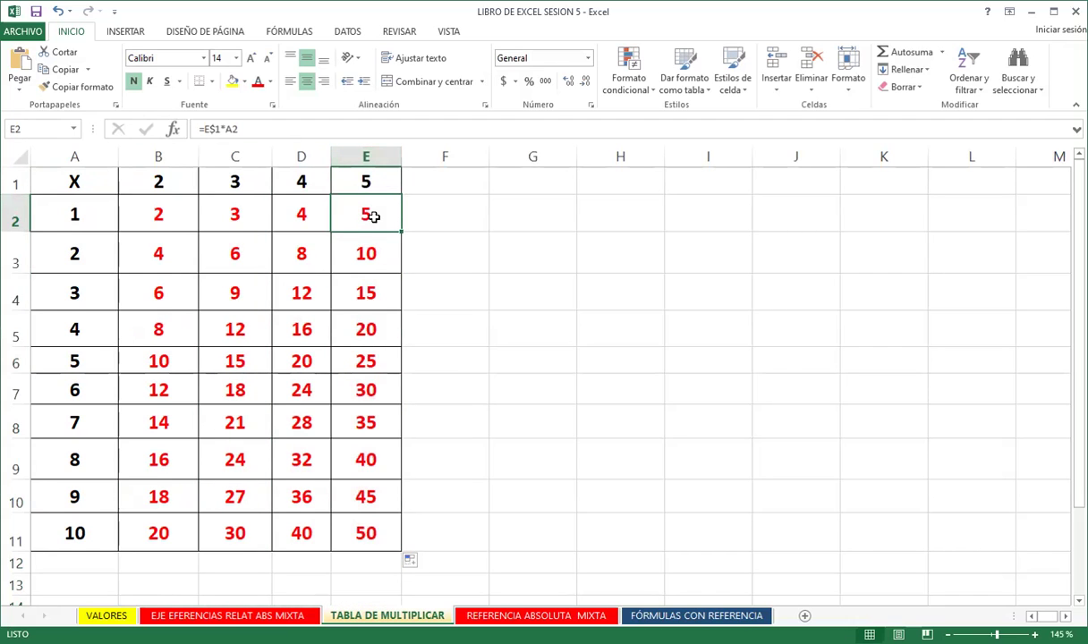
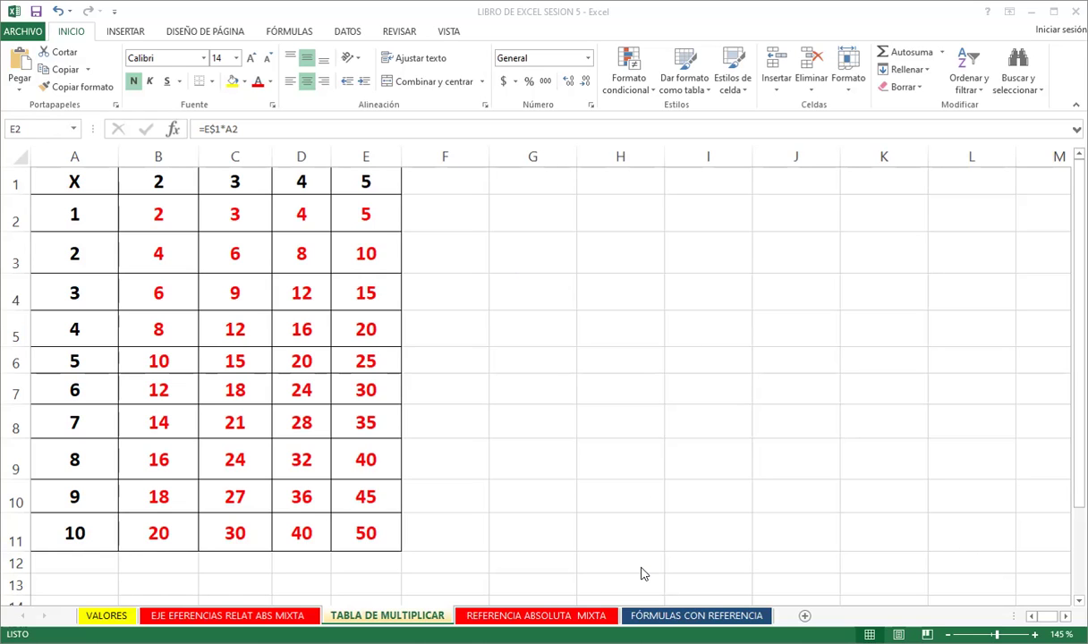
Switch to the FÓRMULAS CON REFERENCIA sheet and back to REFERENCIA ABSOLUTA MIXTA
key("ctrl+Page_Down")
key("ctrl+Page_Down")
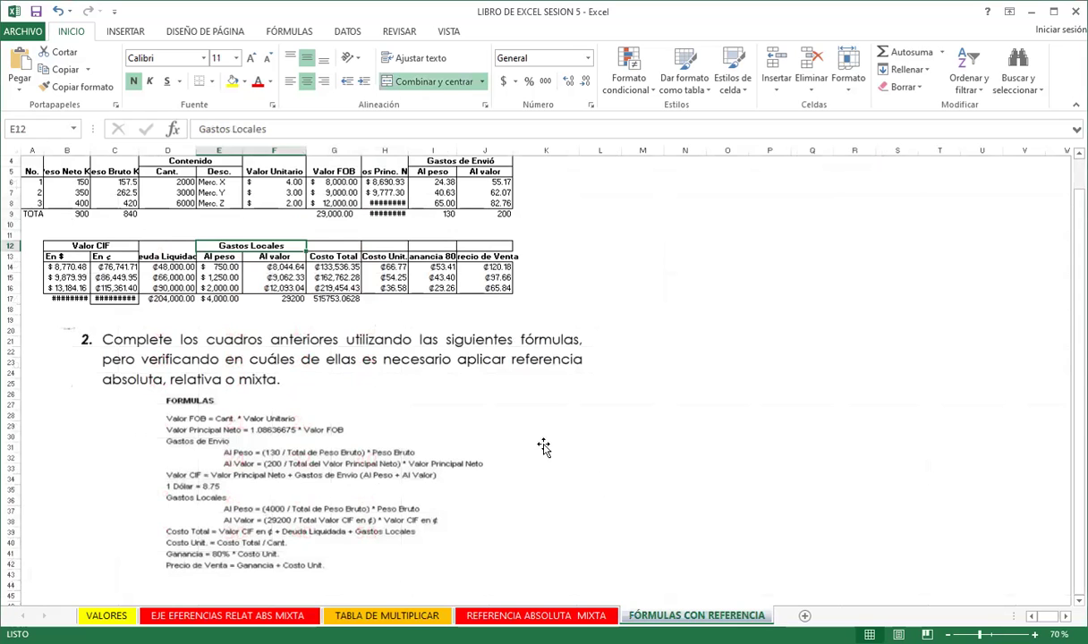
scroll(452, 421, "up", 1)
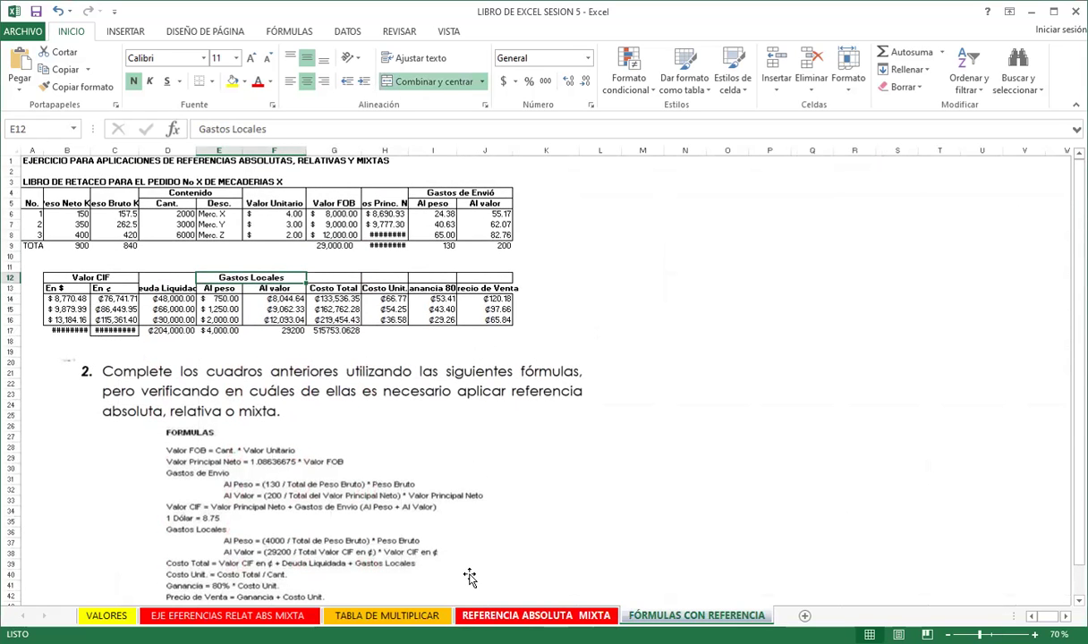
key("ctrl+Page_Up")
Inspect cells F17, C16, F16, I15, E13 and H18 in the grades table
left_click(425, 506)
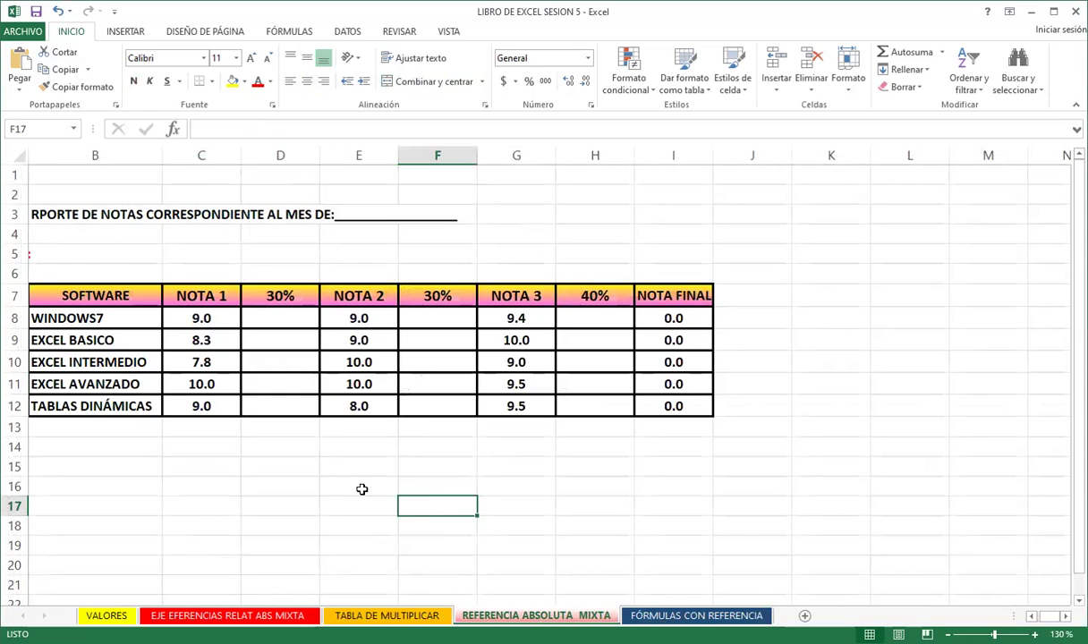
left_click(229, 484)
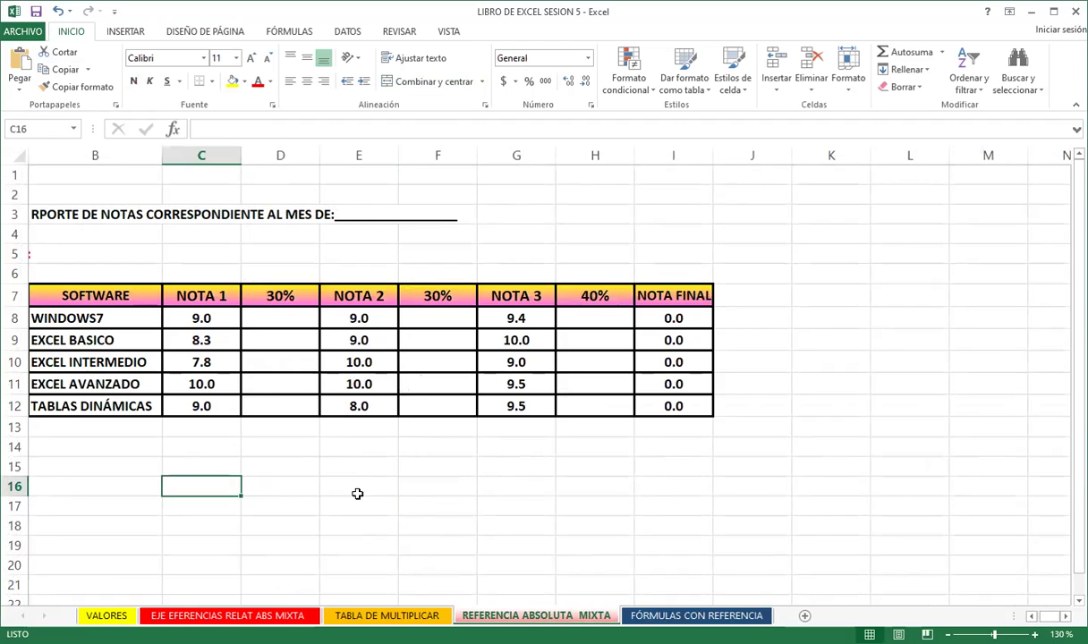
left_click(437, 484)
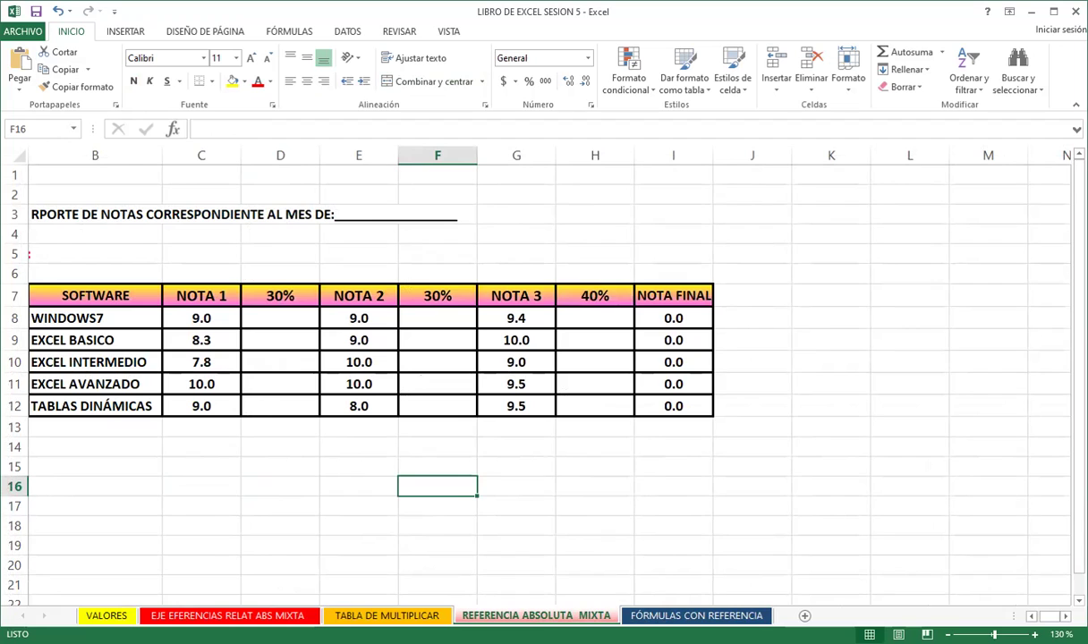
left_click(646, 465)
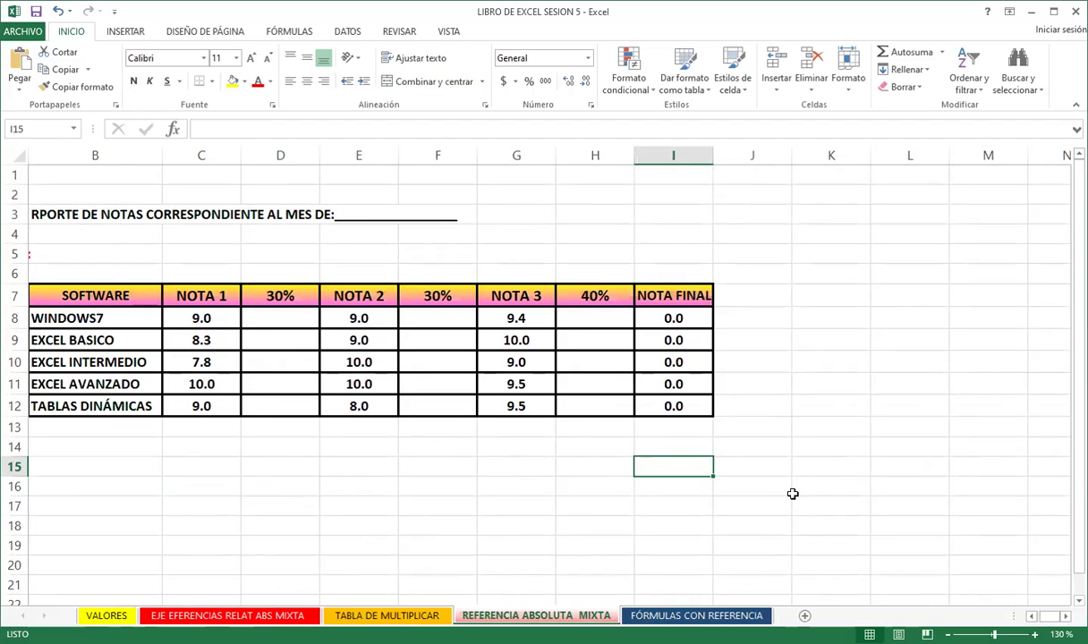
left_click(358, 428)
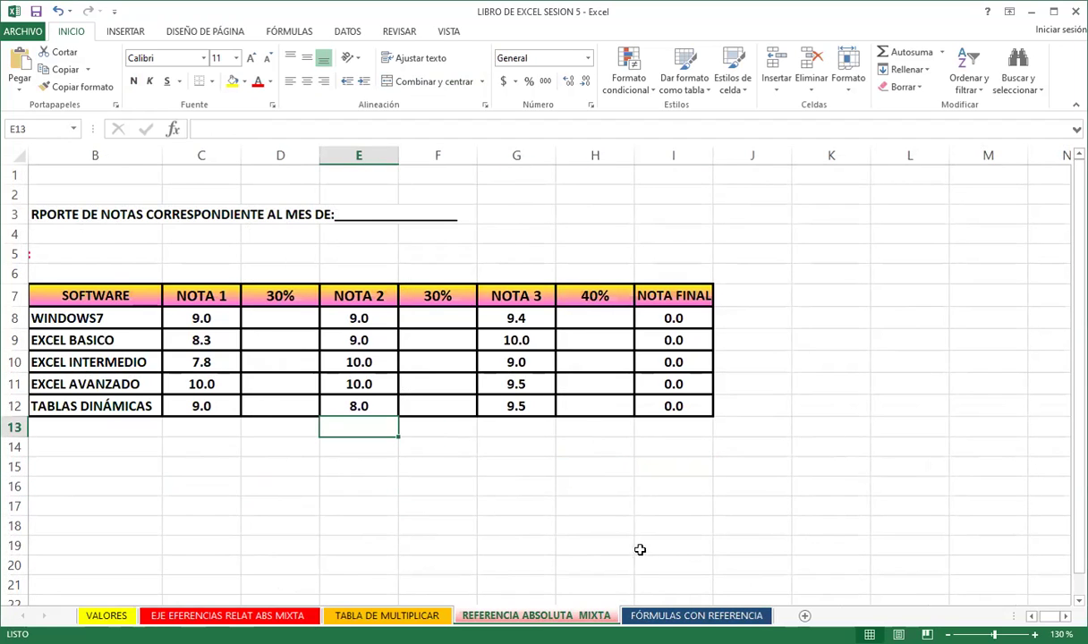
left_click(605, 526)
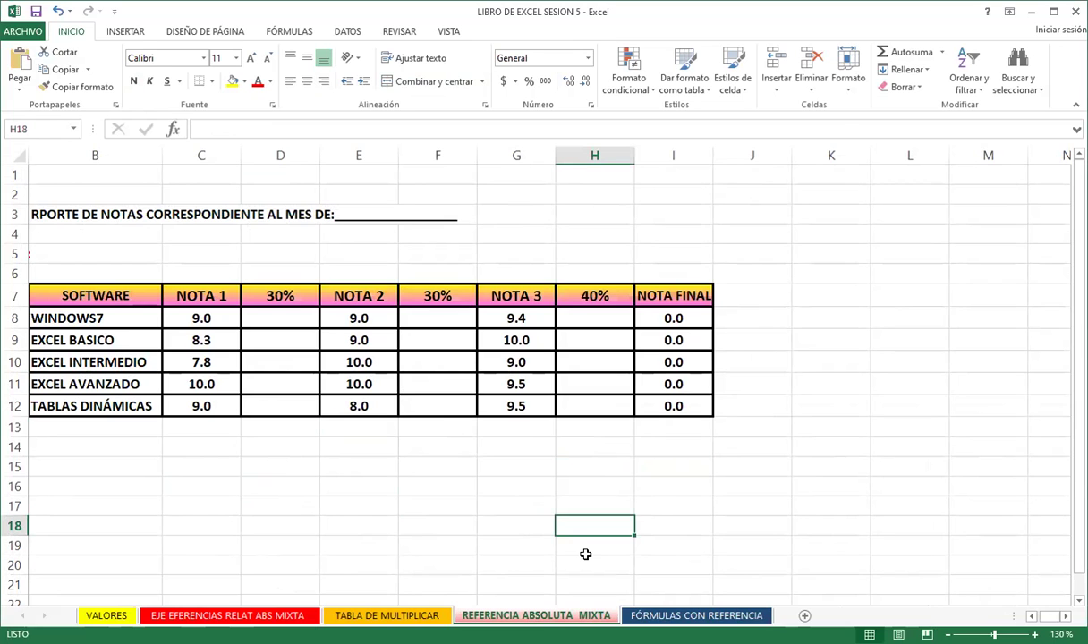
Clear the calculated item values in G6:J8 on the FÓRMULAS CON REFERENCIA sheet
left_click(687, 616)
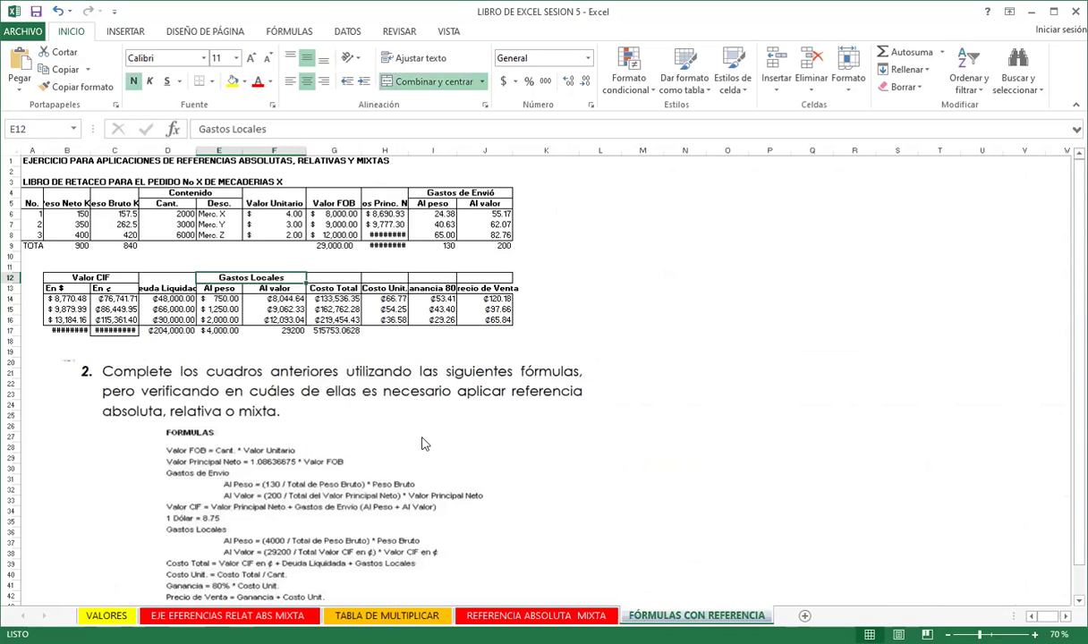
scroll(347, 256, "up", 2)
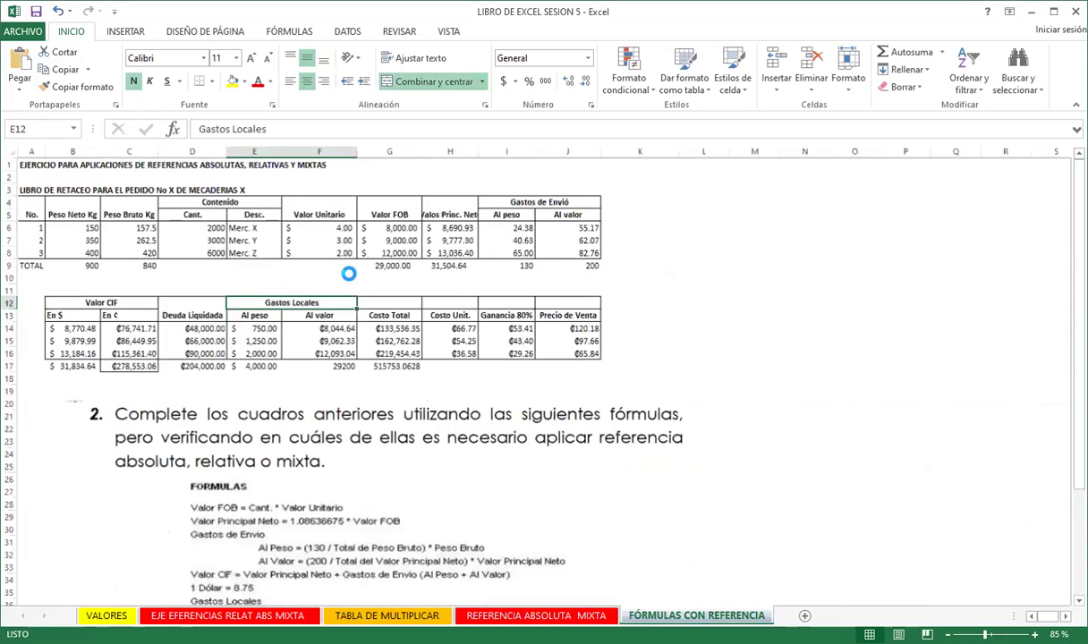
left_click_drag(443, 245, 721, 278)
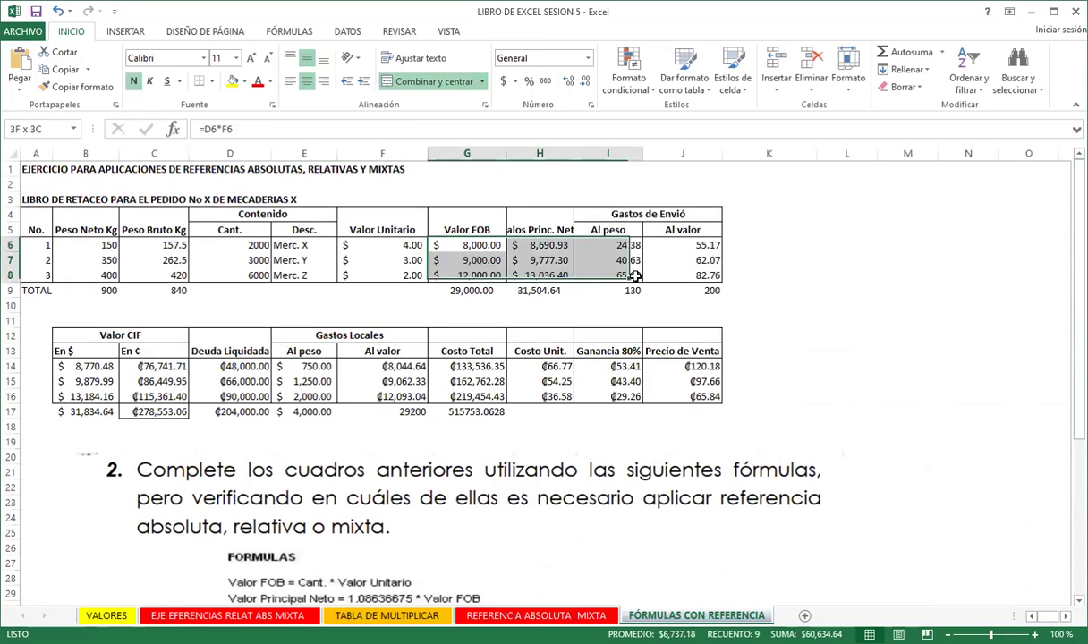
key("Delete")
left_click(761, 288)
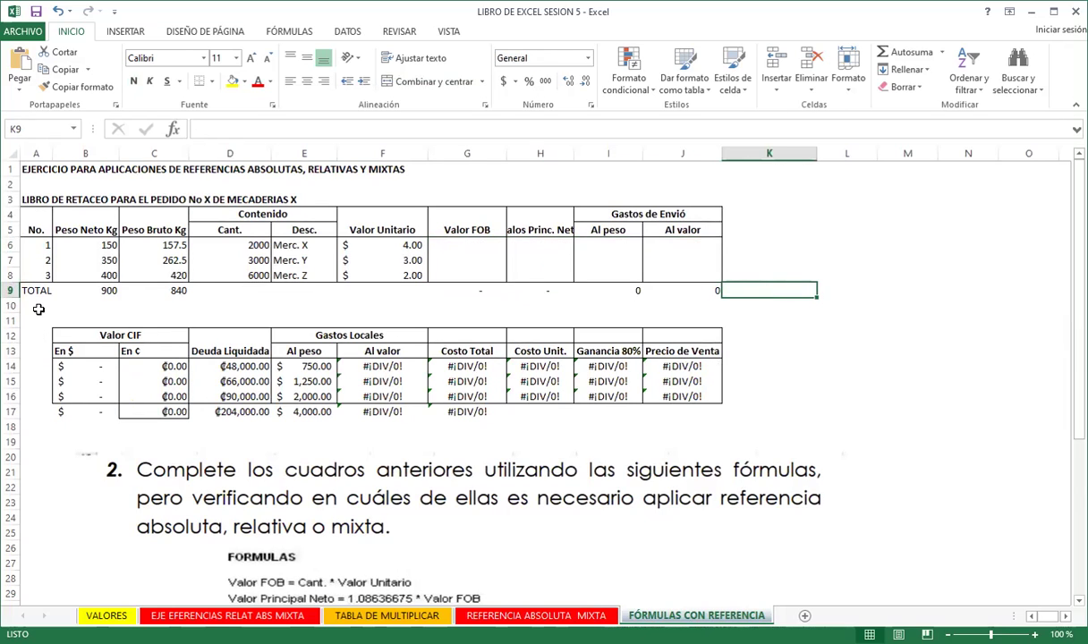
left_click(775, 65)
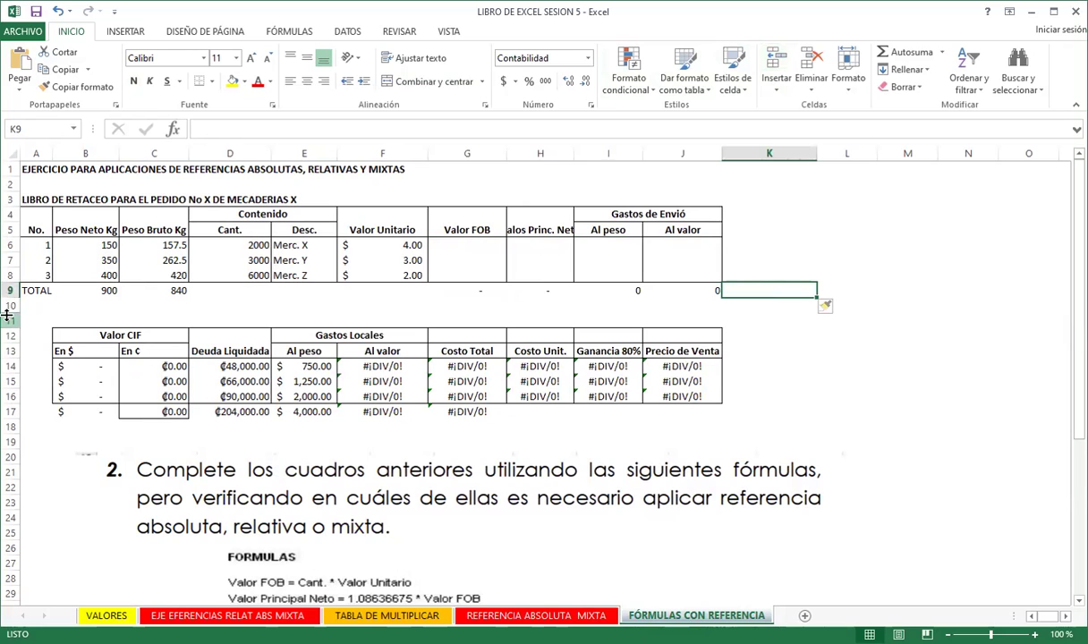
Insert seven blank rows at row 11 to push the lower cost table down
left_click(10, 320)
left_click(779, 78)
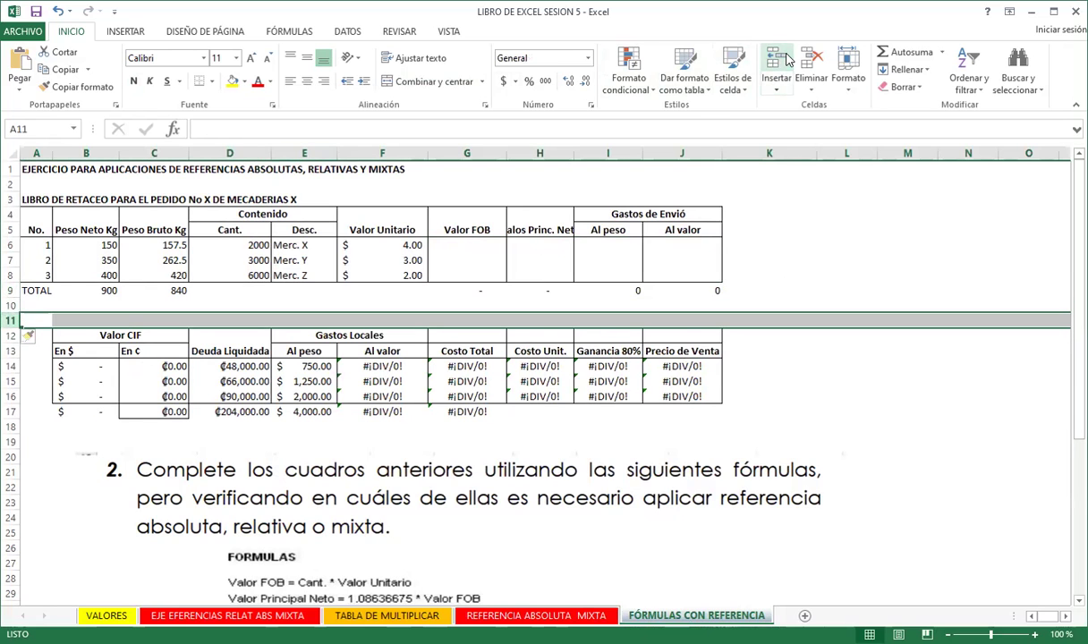
left_click(783, 67)
left_click(787, 59)
left_click(787, 59)
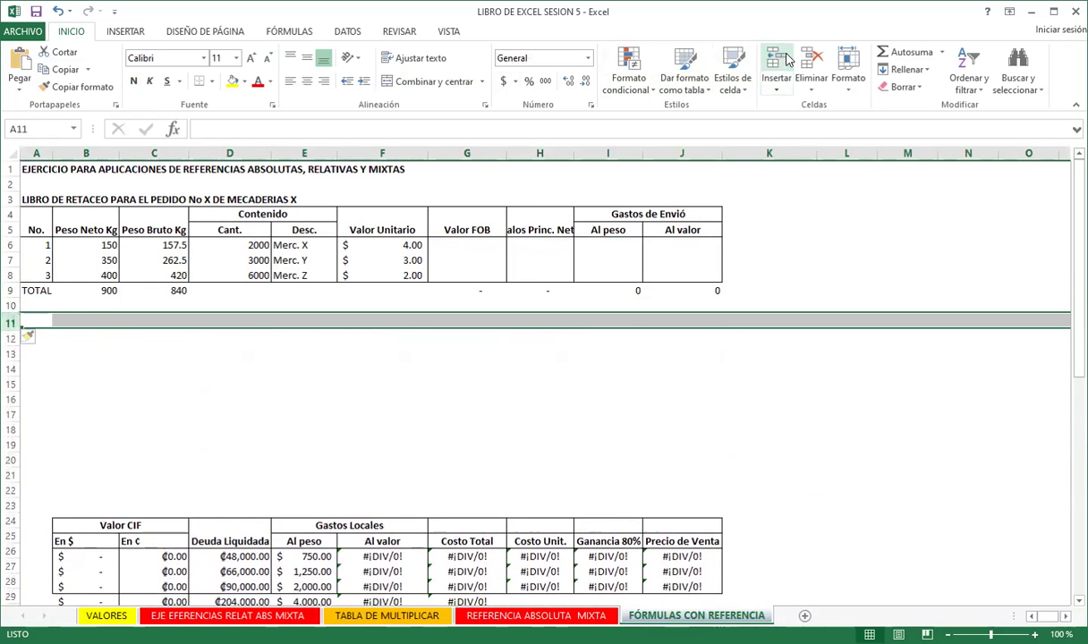
left_click(777, 59)
left_click(777, 60)
left_click(777, 59)
left_click(777, 59)
left_click(477, 452)
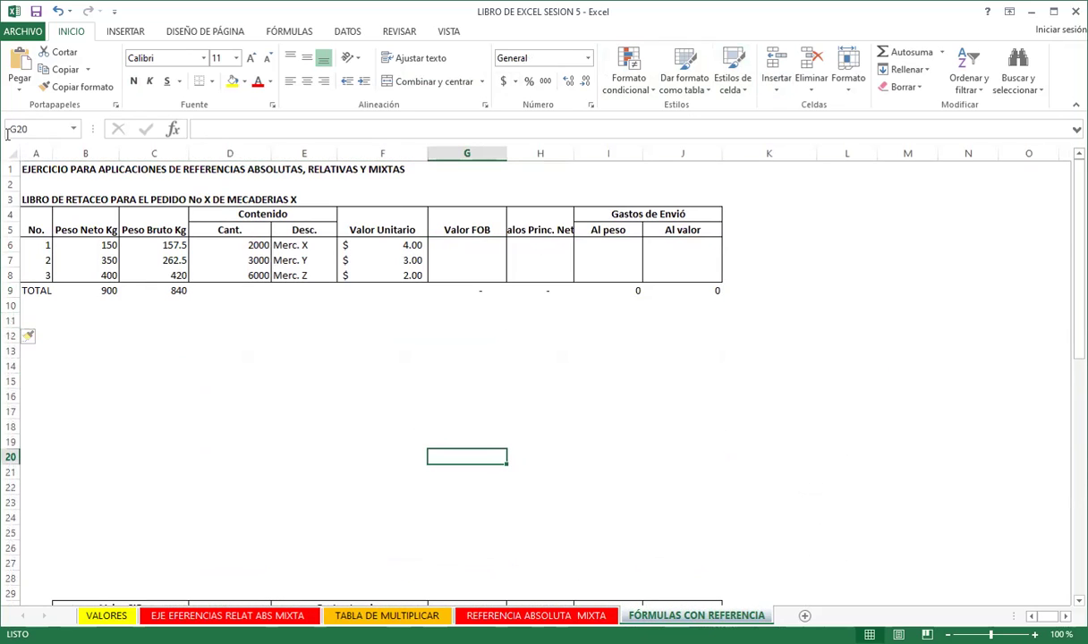
left_click(463, 238)
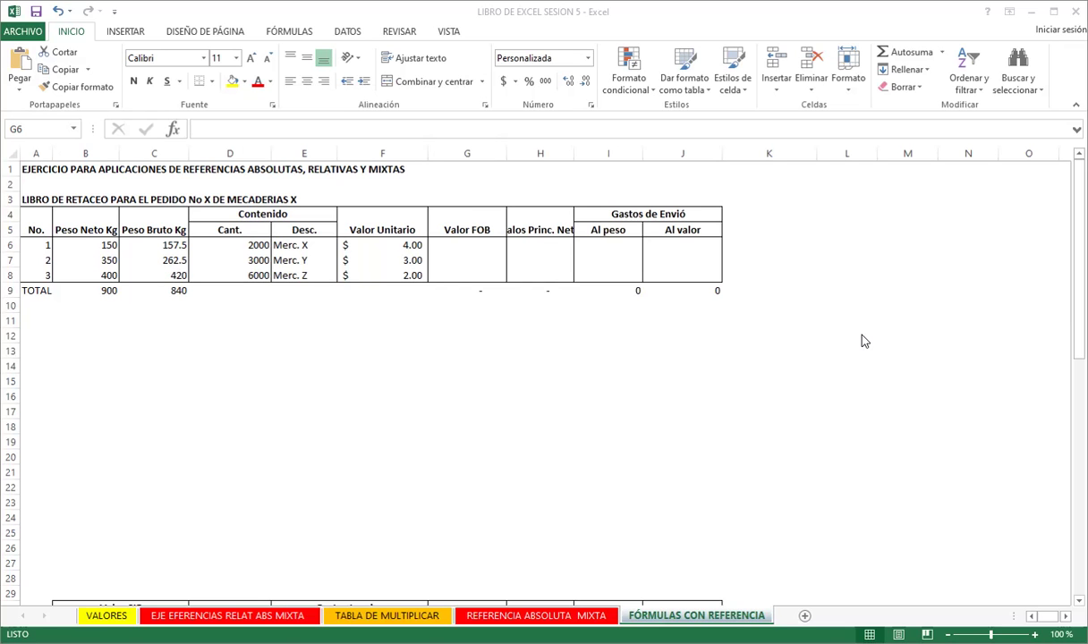
scroll(474, 244, "down", 6)
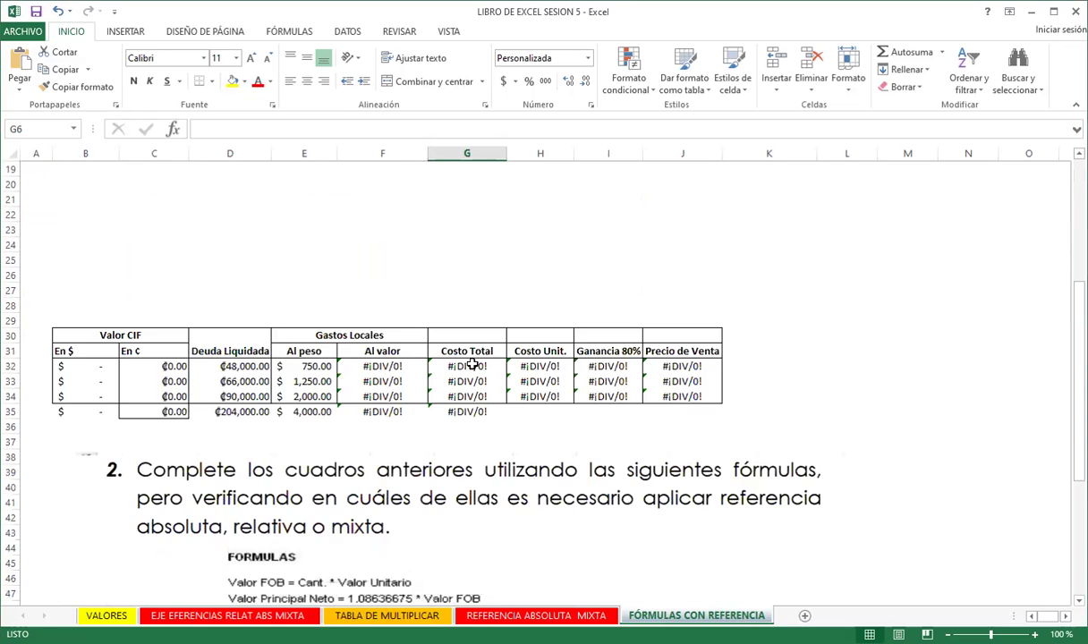
scroll(165, 324, "down", 5)
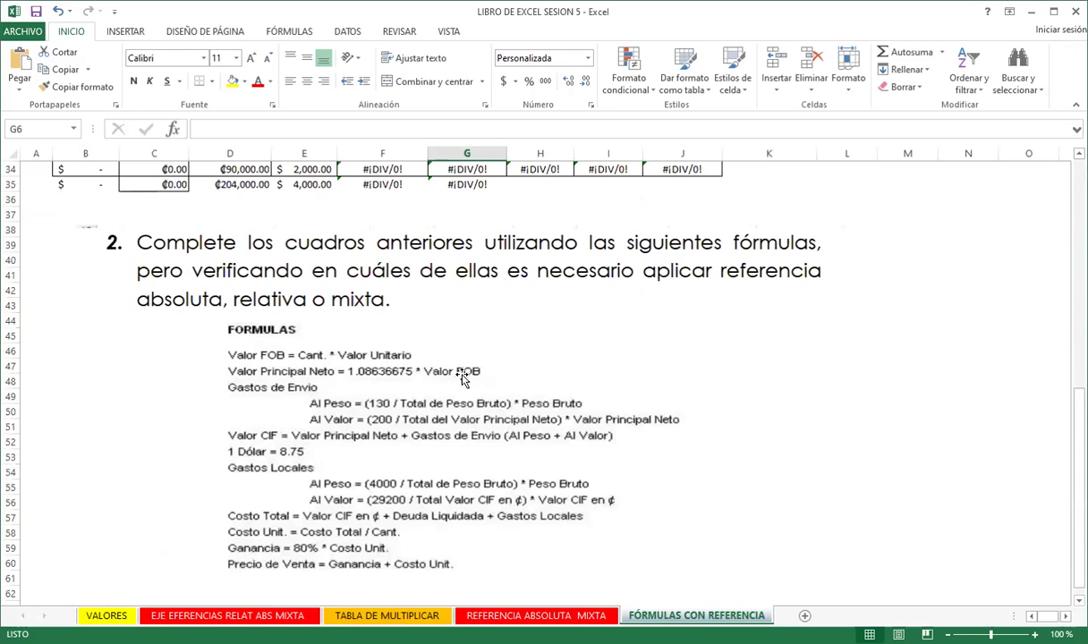
scroll(449, 352, "up", 3)
scroll(450, 297, "up", 8)
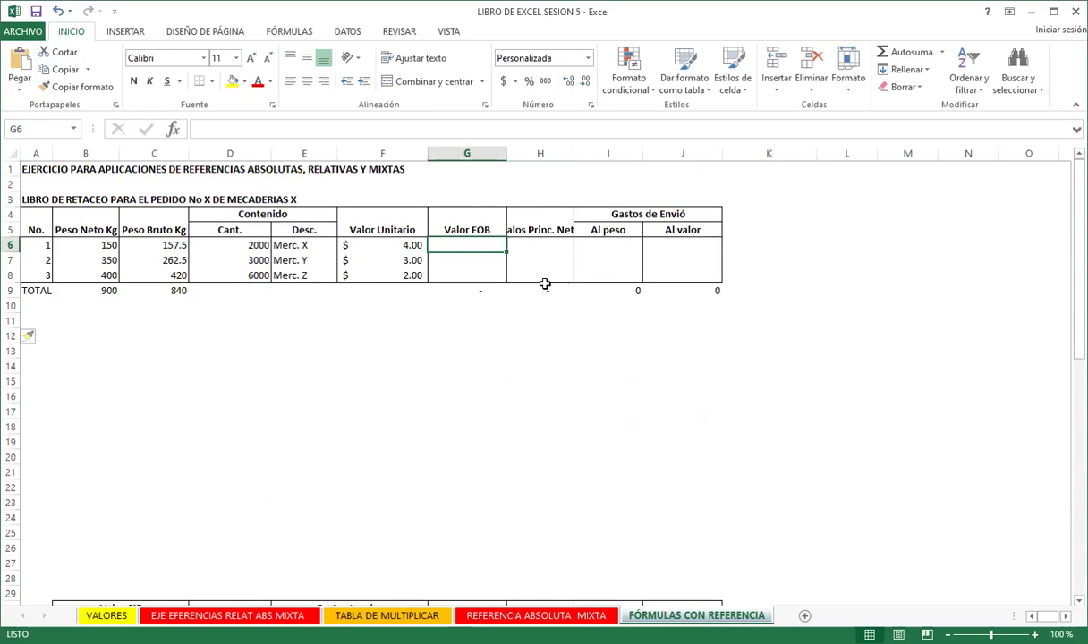
Enter =D6*F6 in G6 to compute the first item's Valor FOB
type("=")
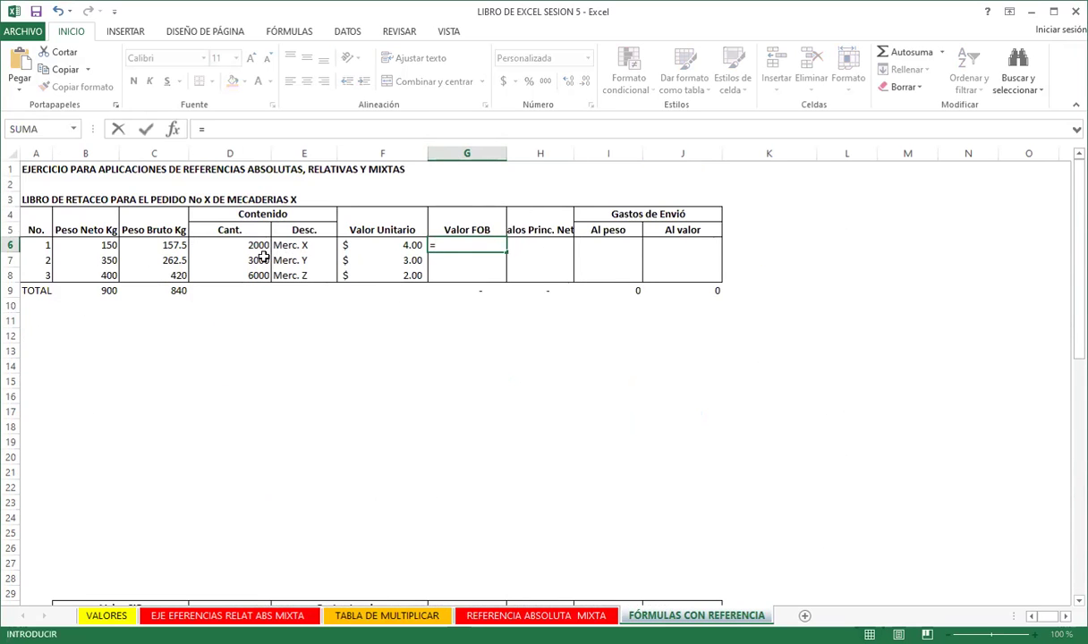
left_click(233, 245)
type("*")
left_click(371, 245)
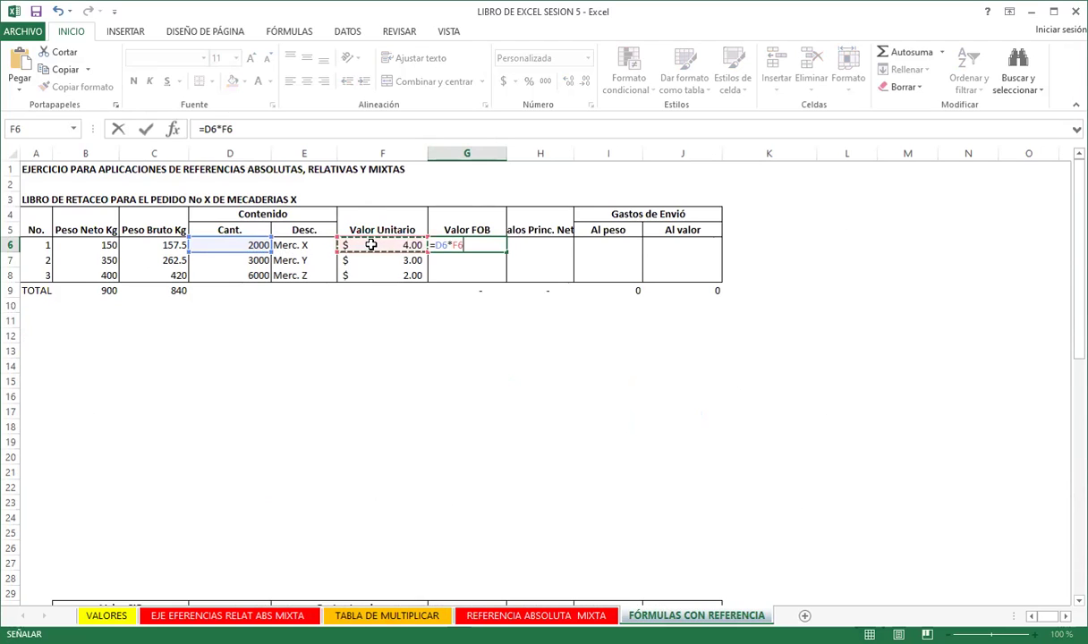
key("Return")
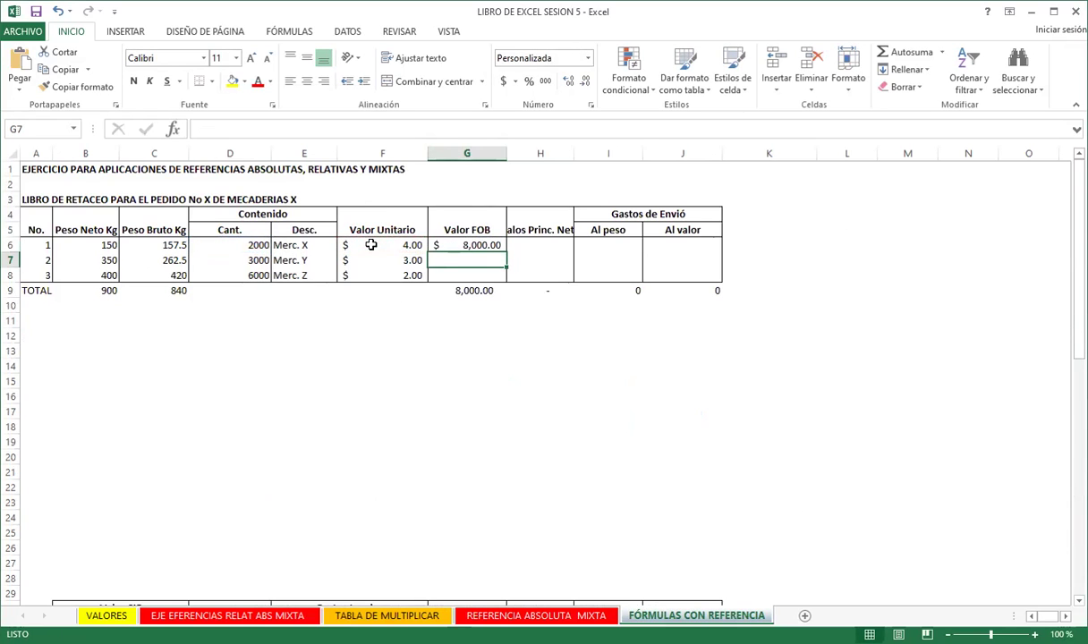
Copy the Valor FOB formula down to G8 and scroll to the formula notes
left_click(444, 243)
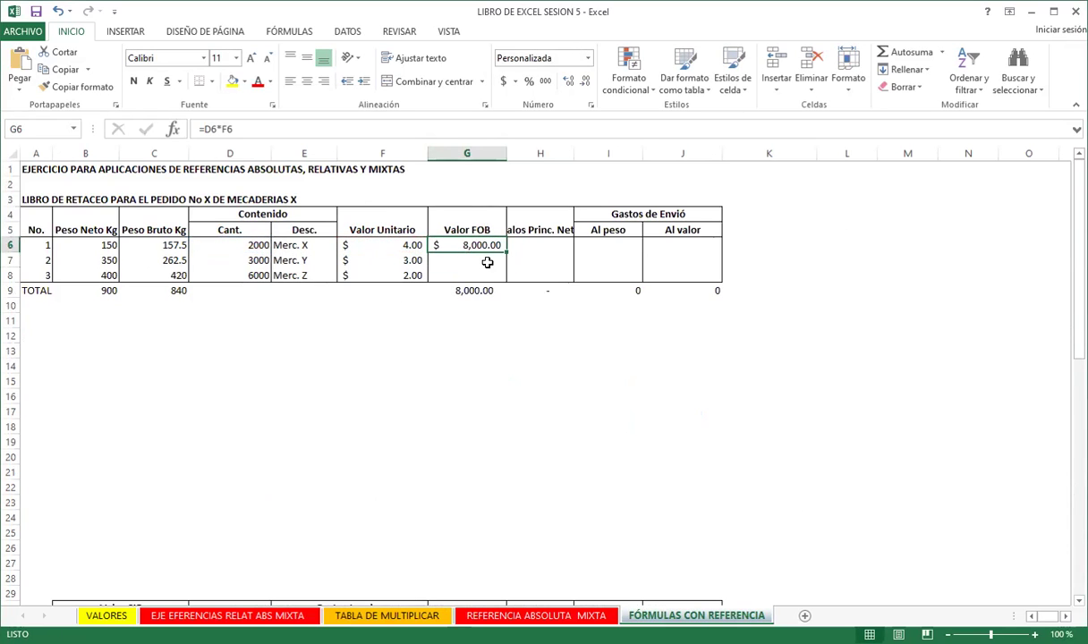
left_click_drag(506, 252, 507, 276)
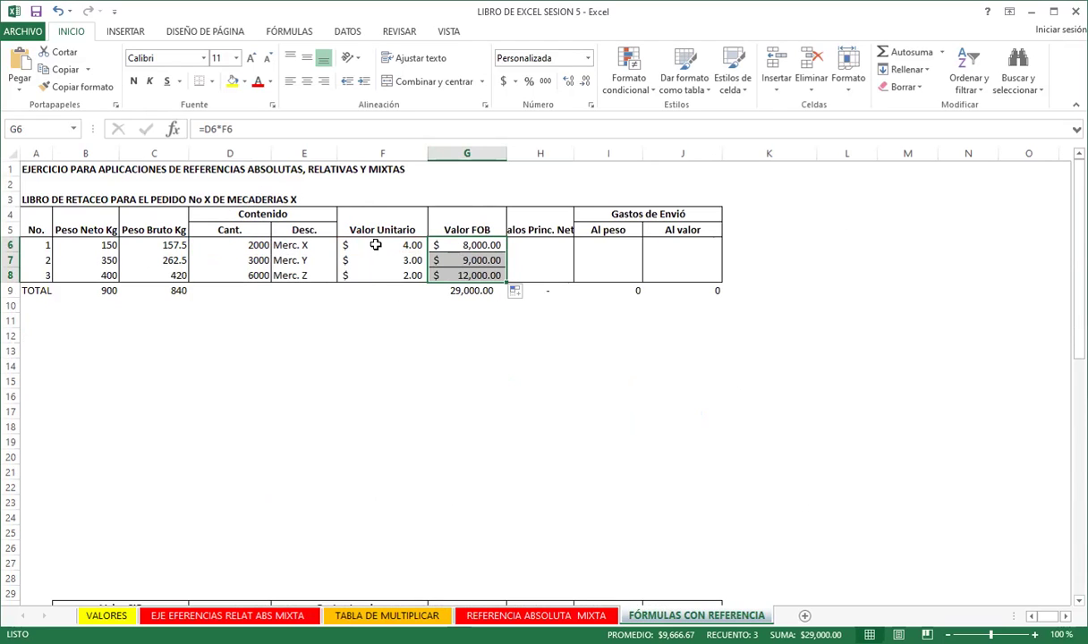
scroll(425, 382, "down", 5)
scroll(418, 414, "down", 3)
scroll(411, 419, "down", 3)
scroll(305, 318, "down", 1)
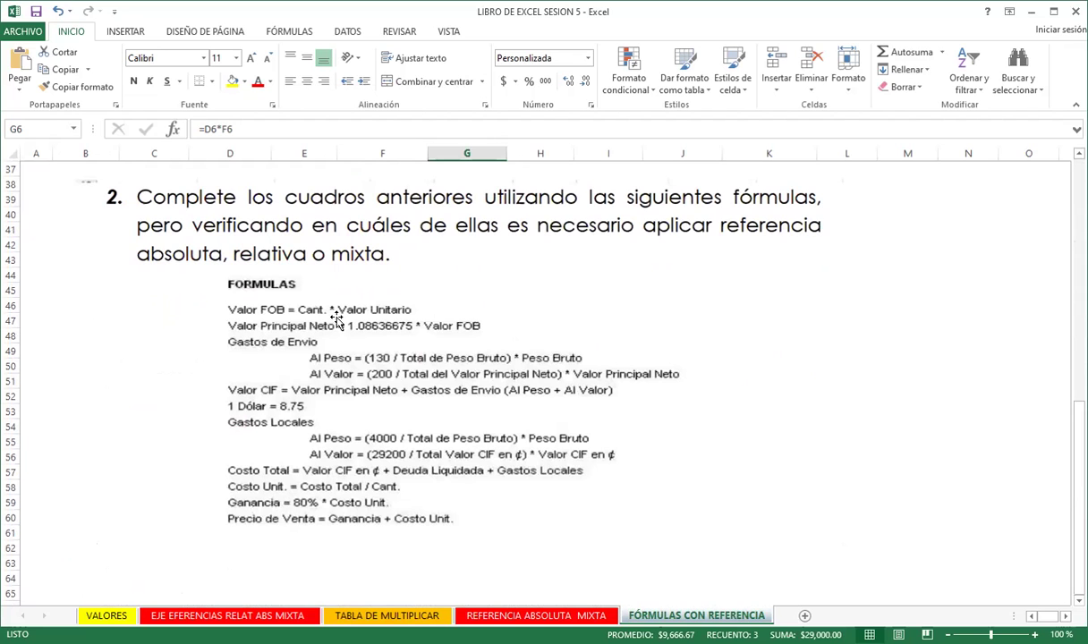
scroll(336, 318, "up", 3)
scroll(389, 318, "up", 9)
left_click(240, 245)
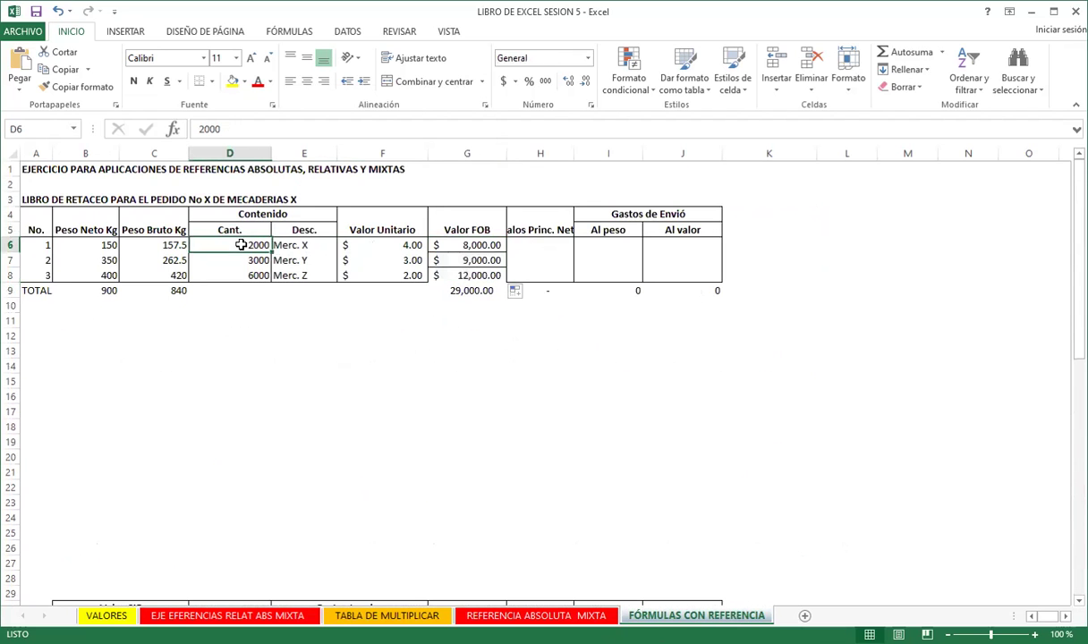
left_click(382, 244)
left_click(447, 244)
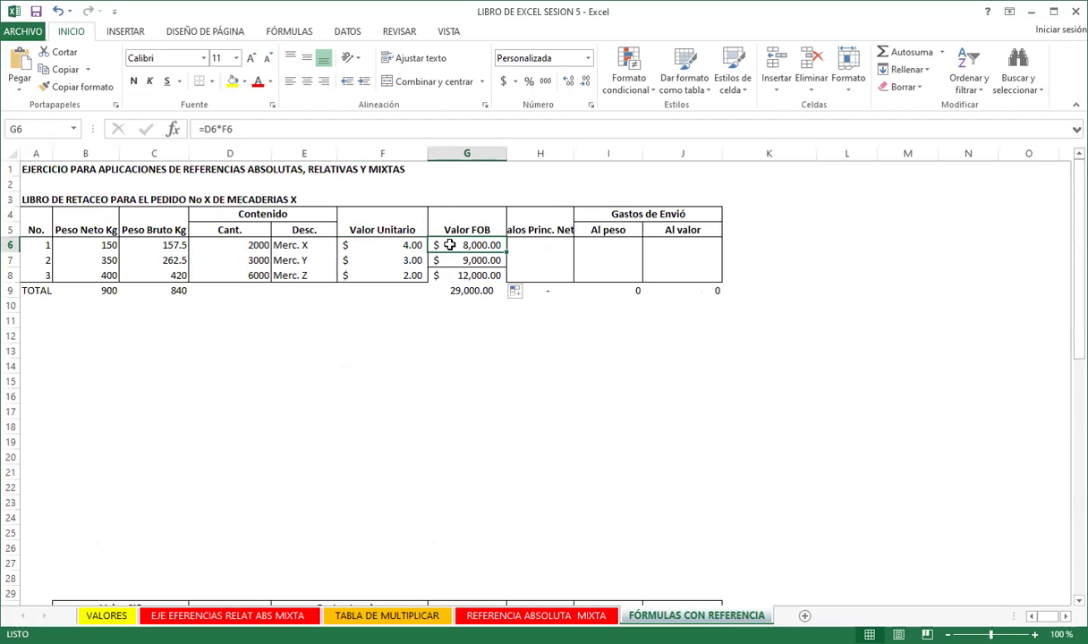
scroll(432, 268, "down", 3)
scroll(429, 259, "down", 6)
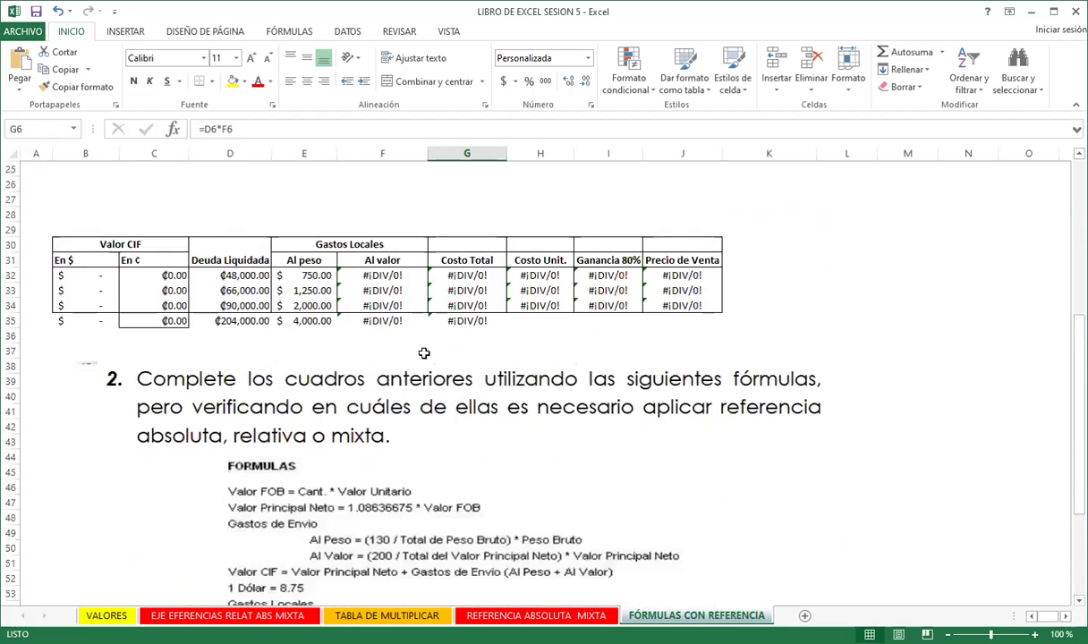
scroll(328, 344, "down", 2)
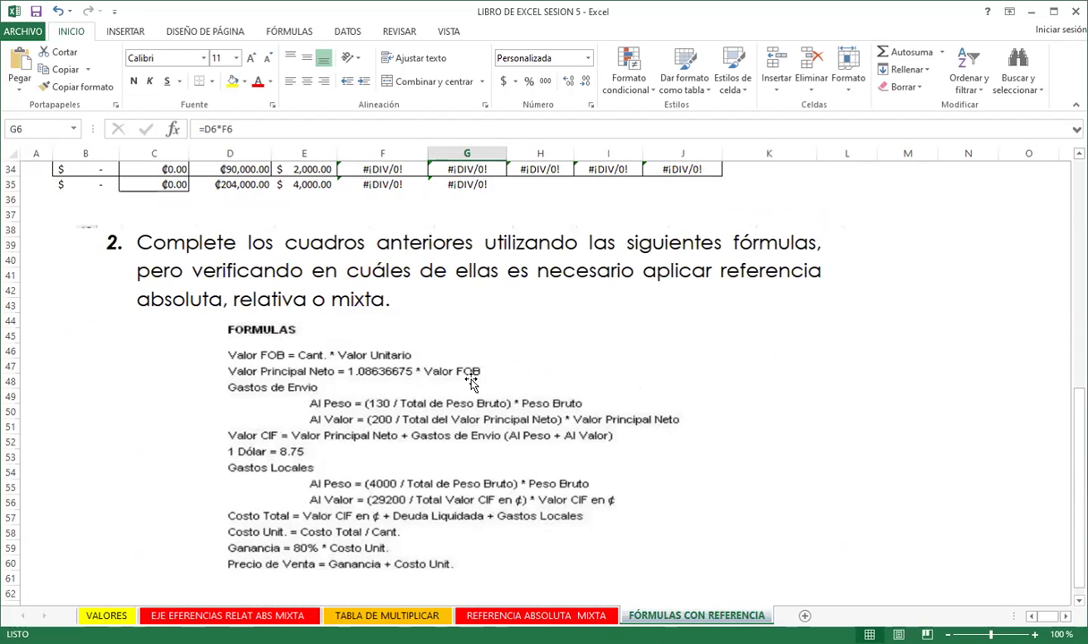
scroll(472, 382, "up", 2)
scroll(469, 360, "up", 9)
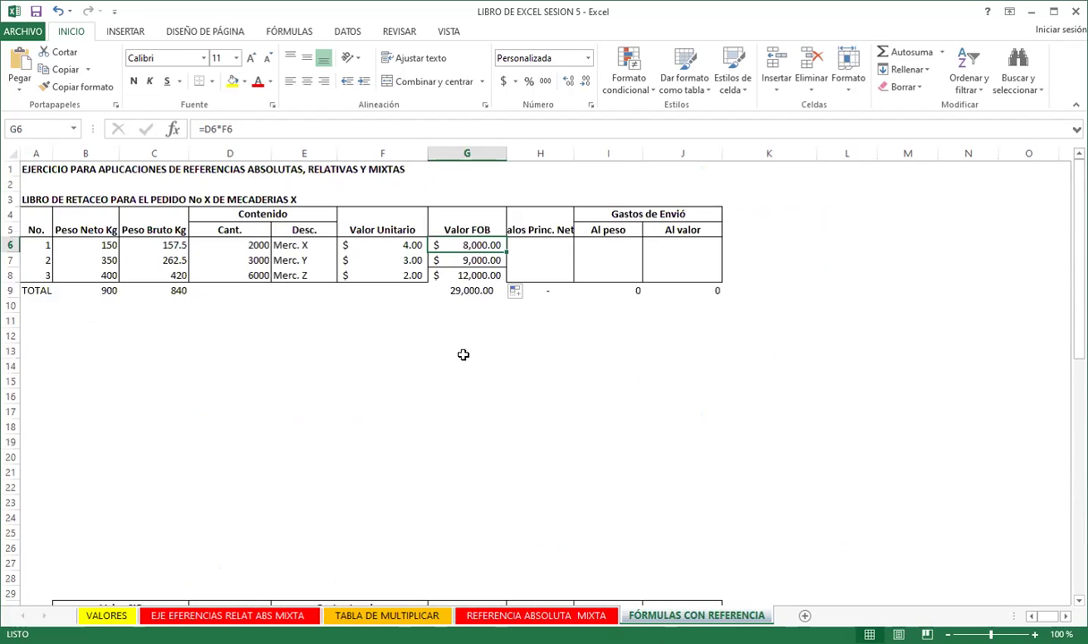
left_click(525, 244)
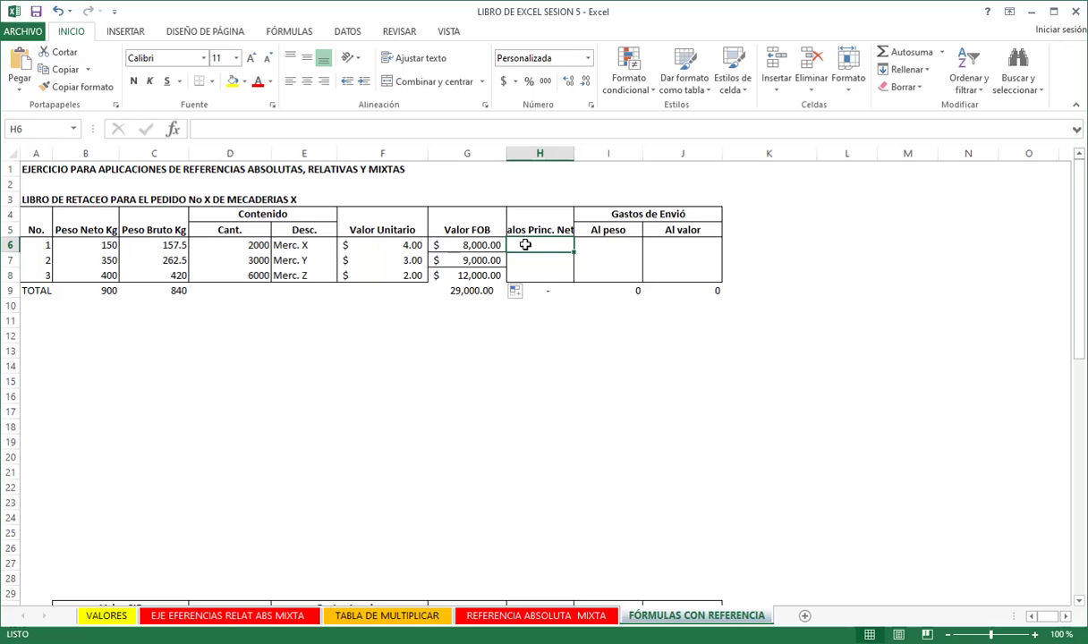
Enter =0.8336675*G6 in H6, giving a Valor Principal Neto of 6,669.34
type("=")
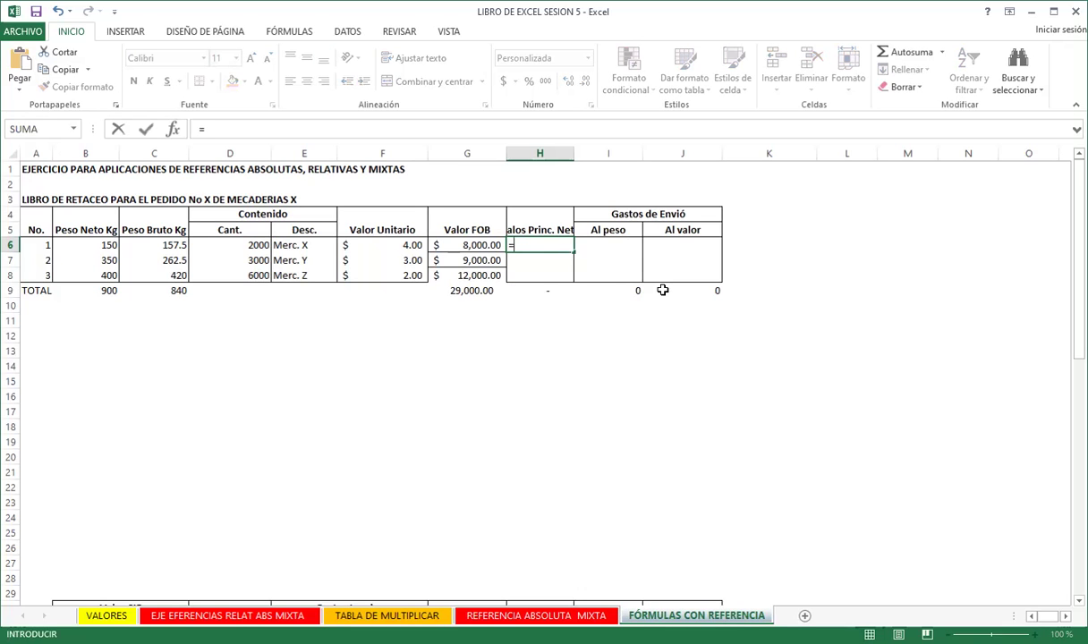
scroll(530, 401, "down", 10)
scroll(428, 445, "down", 3)
scroll(372, 409, "down", 3)
scroll(371, 410, "up", 4)
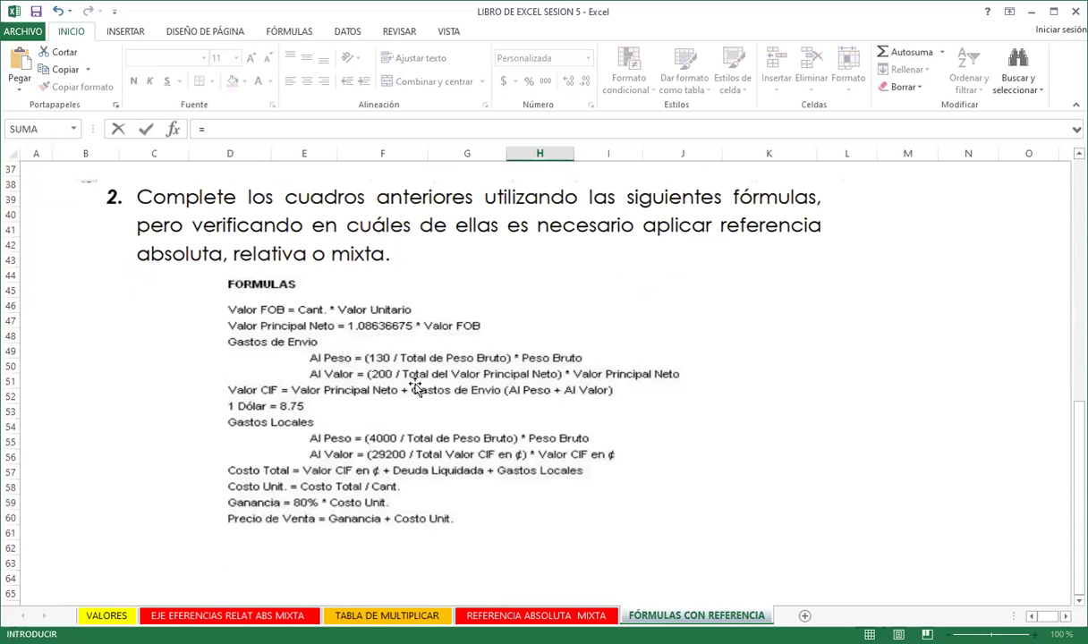
scroll(478, 383, "up", 10)
scroll(534, 355, "up", 2)
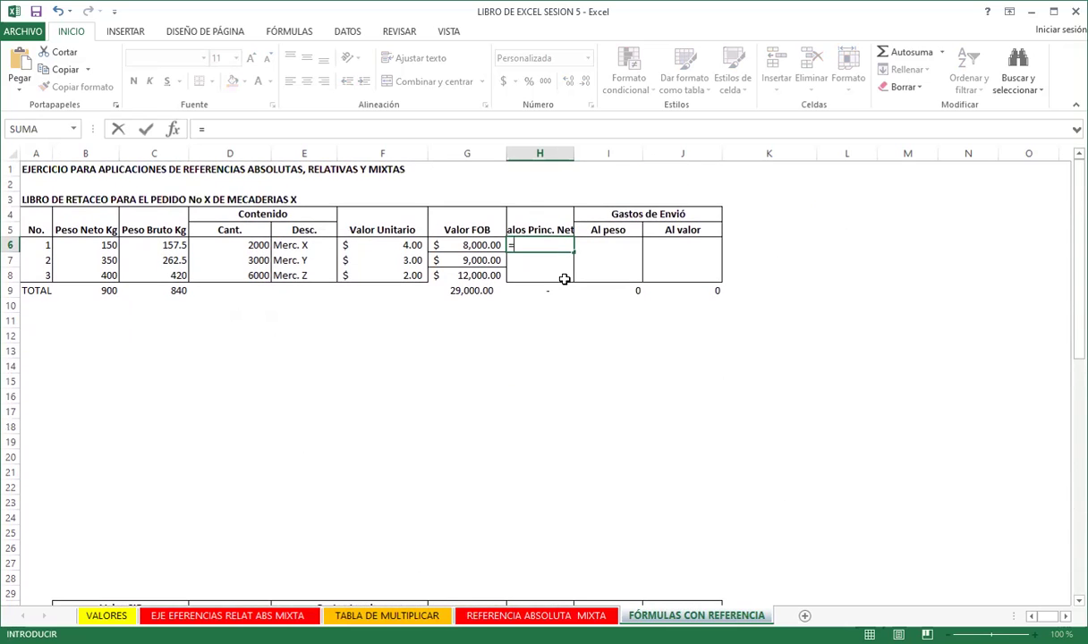
type("0.83366")
scroll(565, 280, "down", 7)
scroll(571, 498, "down", 3)
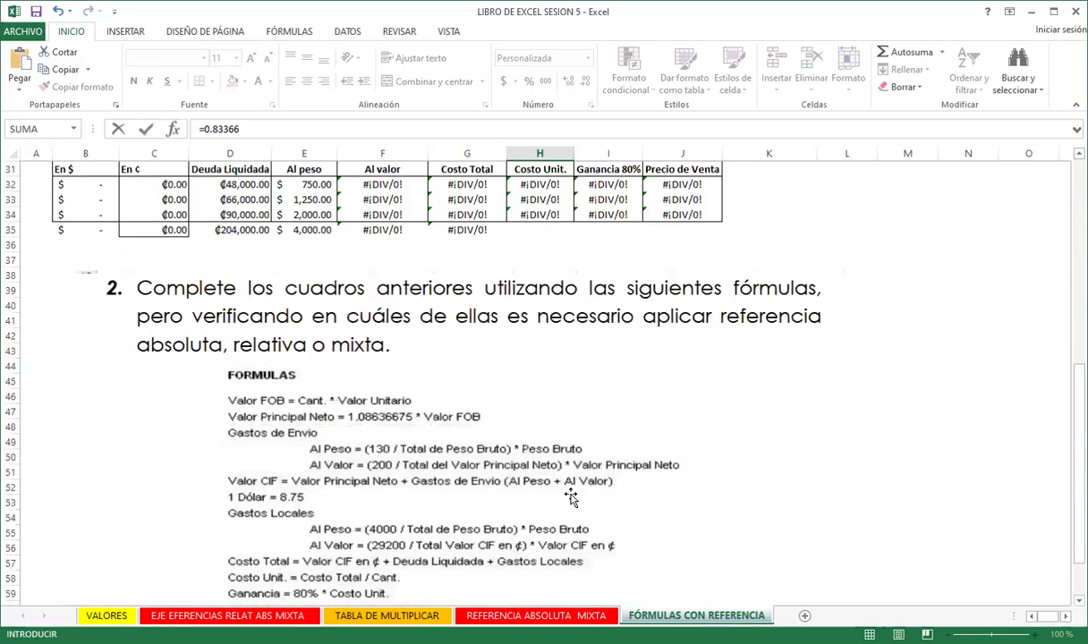
scroll(559, 470, "up", 7)
scroll(547, 438, "up", 3)
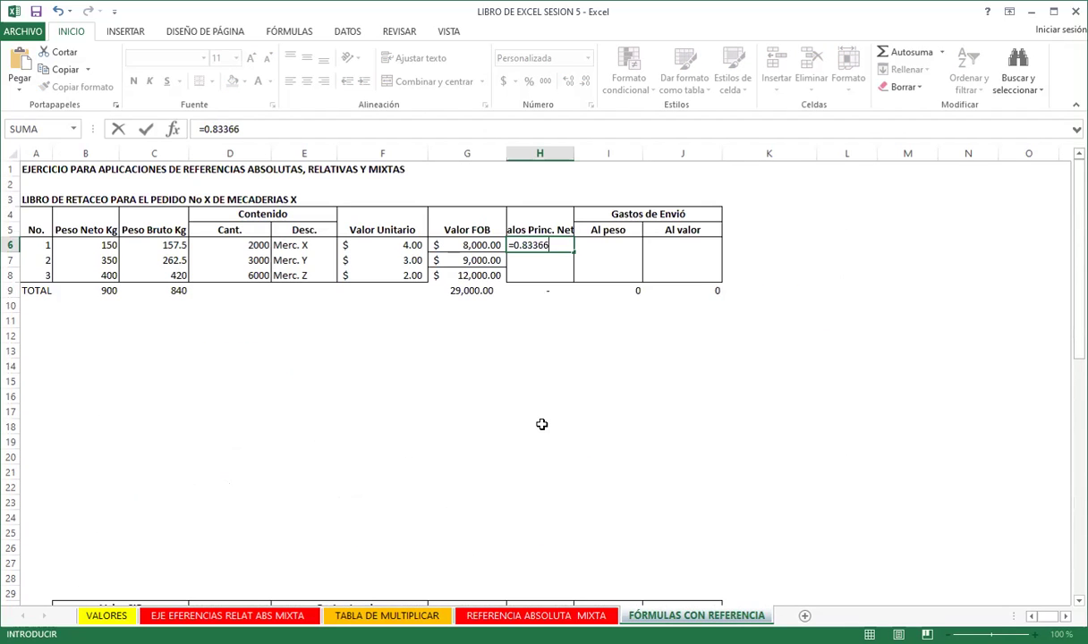
type("75*")
left_click(448, 246)
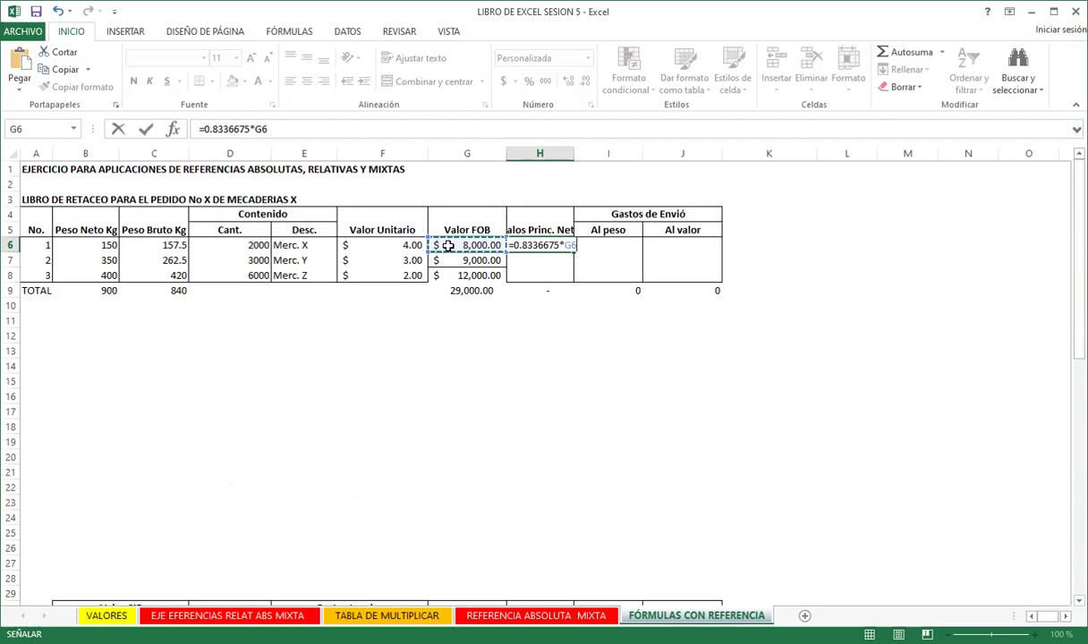
key("Return")
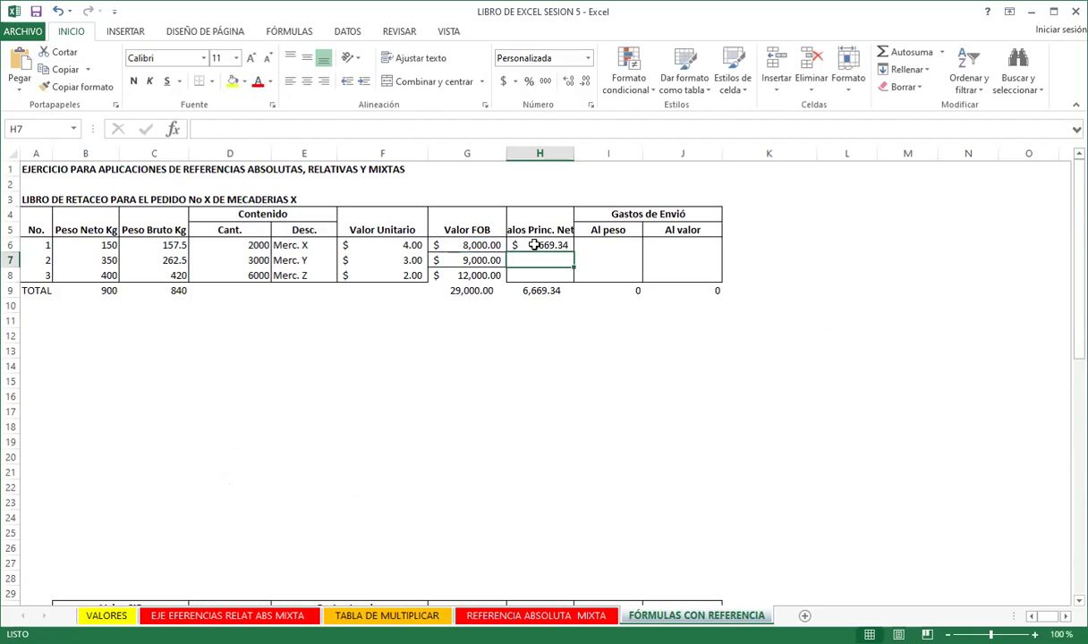
Copy the H6 formula down to H8 and check the copied formulas in H7 and H8
left_click(526, 246)
left_click_drag(574, 252, 571, 281)
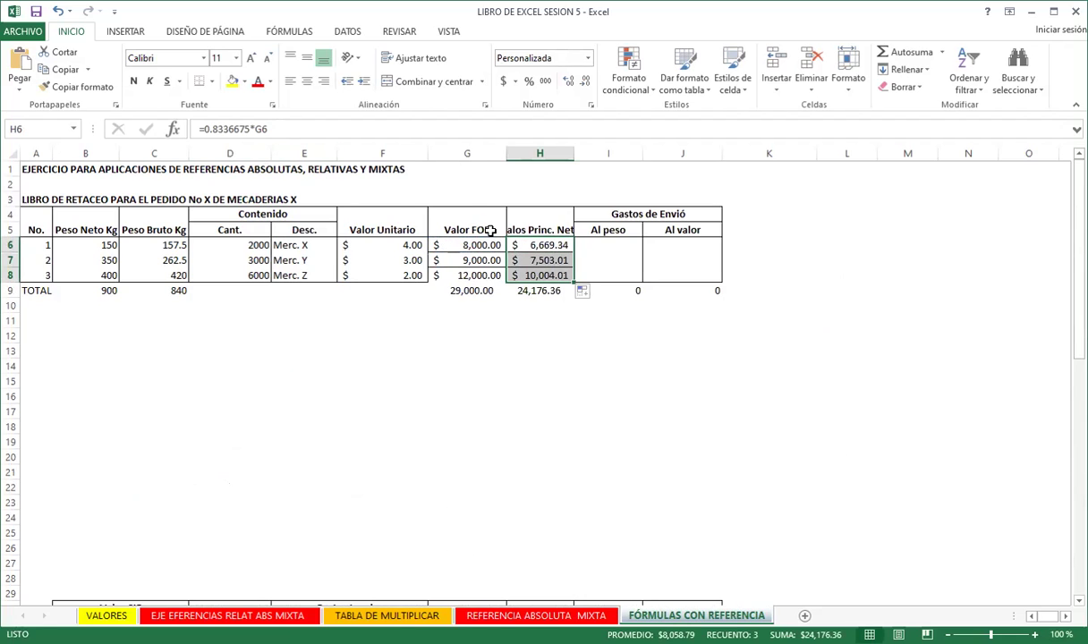
key("Down")
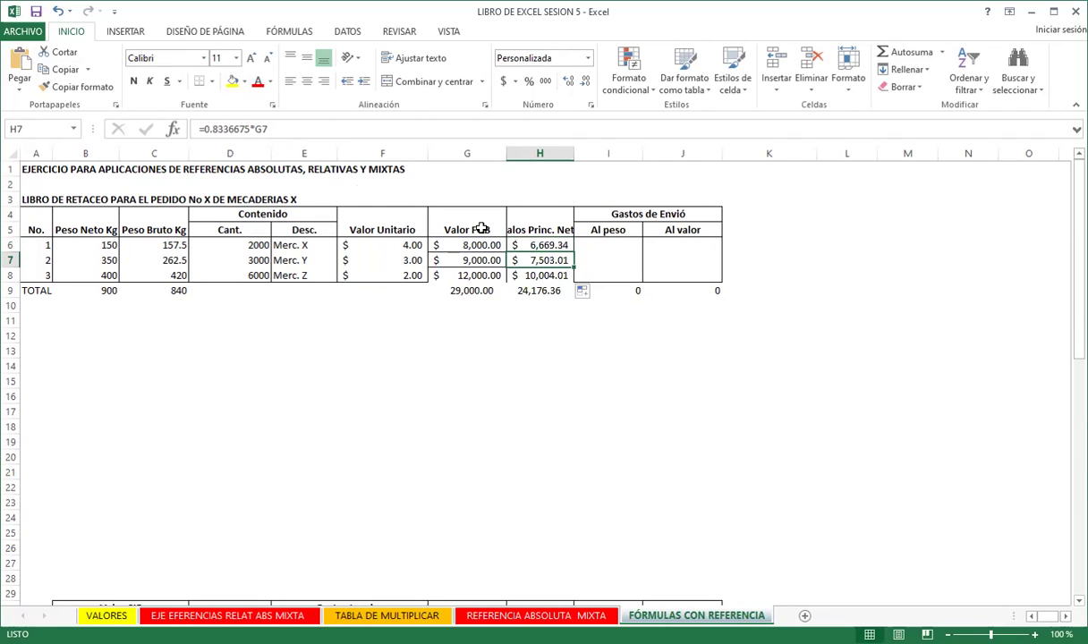
key("Down")
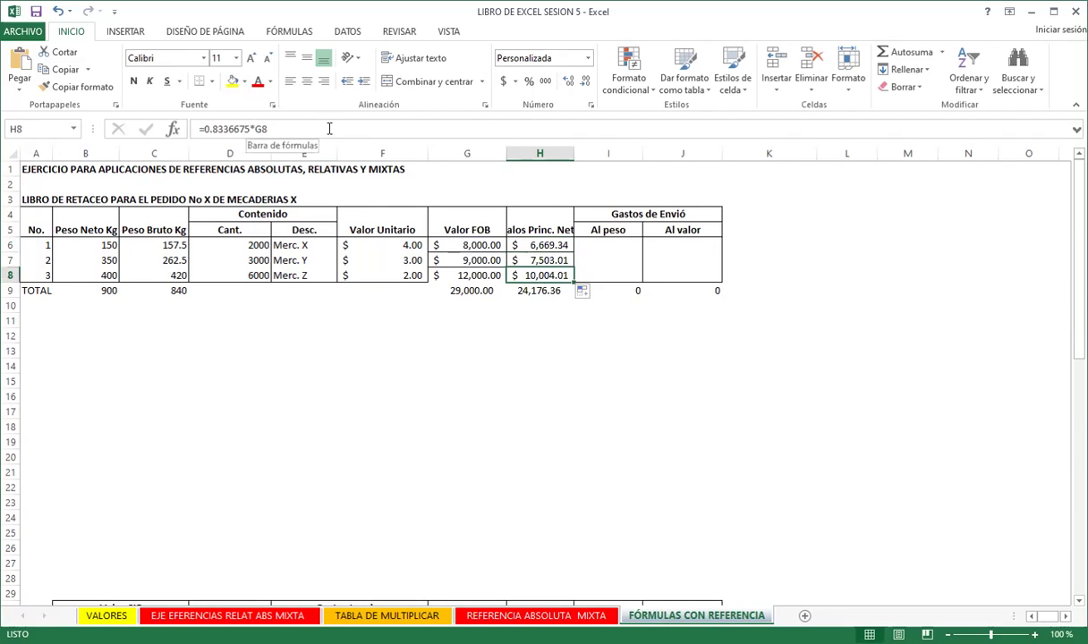
key("Up")
key("Up")
key("Down")
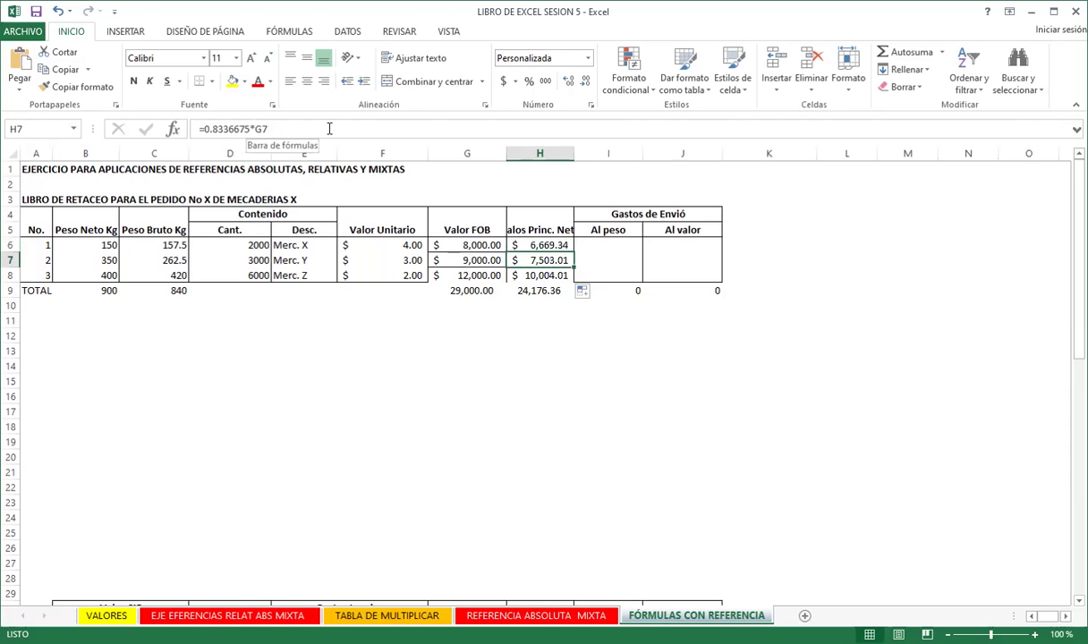
key("Down")
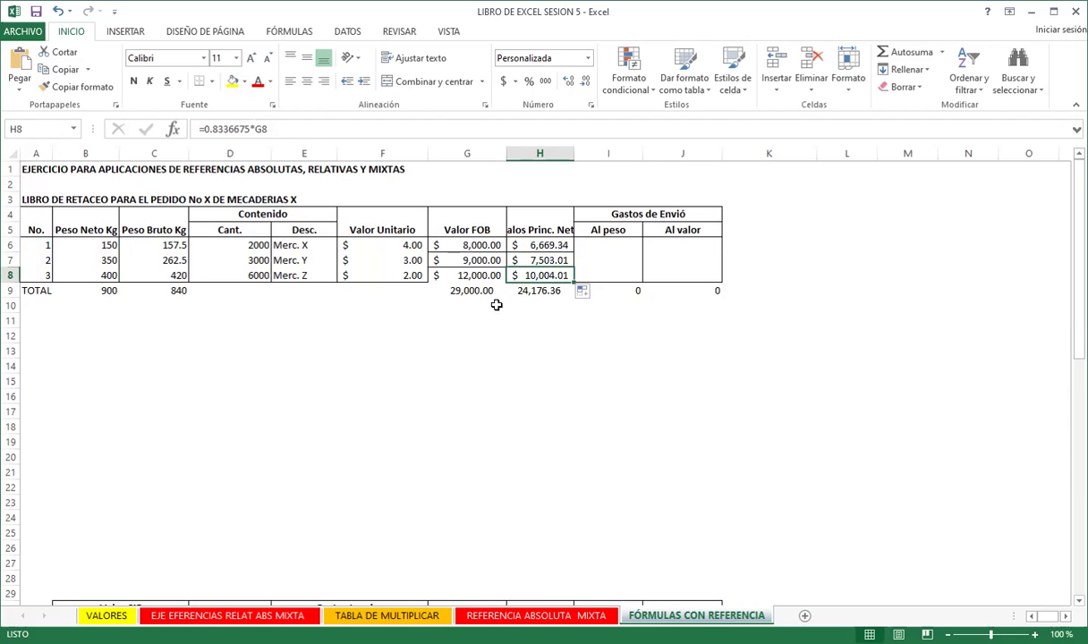
Check the H9 total formula reading 24,176.36, then select an empty cell off the table
left_click(533, 295)
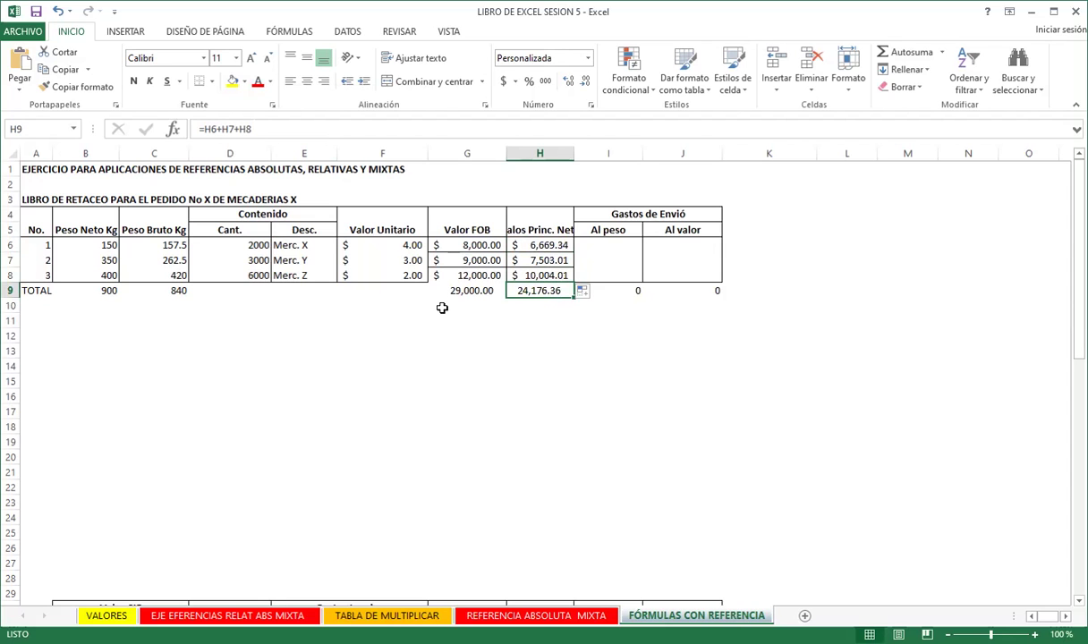
scroll(423, 340, "down", 2)
scroll(423, 341, "down", 4)
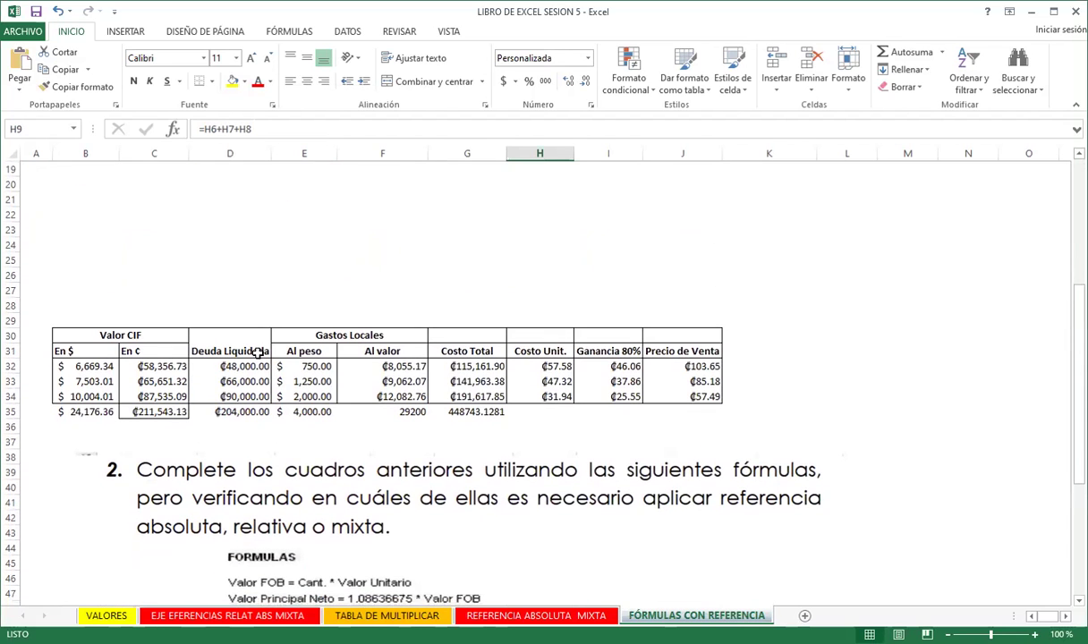
scroll(422, 380, "up", 2)
scroll(358, 394, "up", 4)
left_click(123, 326)
left_click(23, 320)
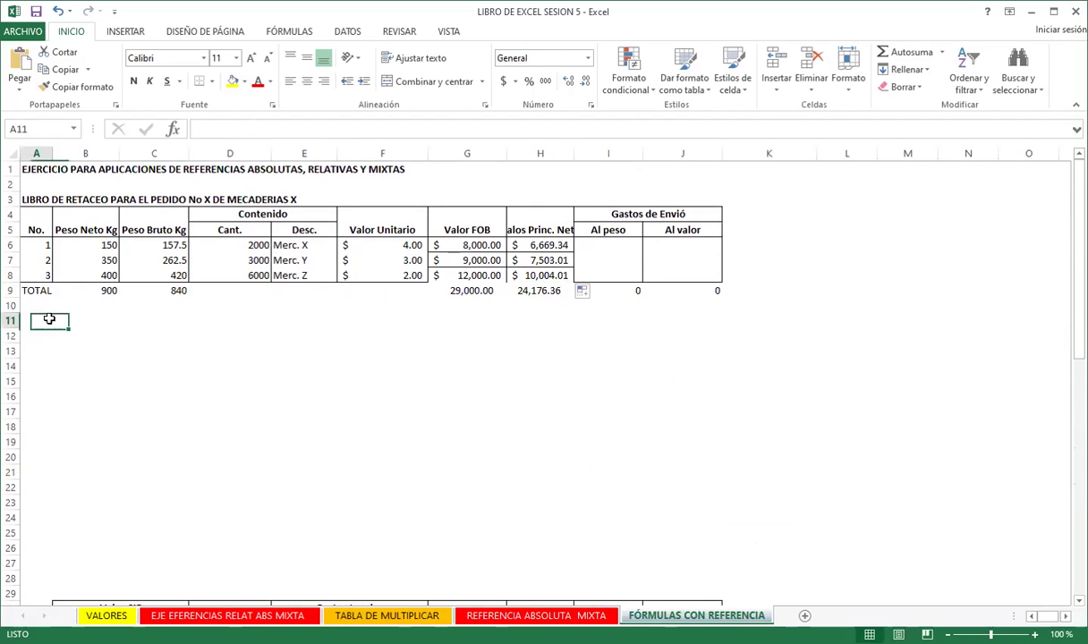